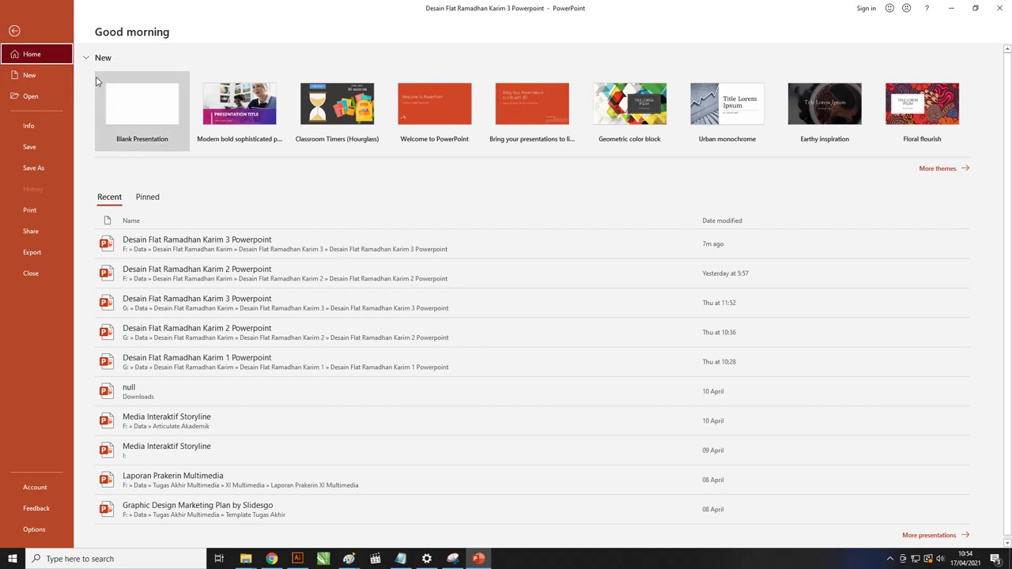
# - Create a new blank presentation and delete the first slide's title and subtitle placeholders
pyautogui.click(133, 111)
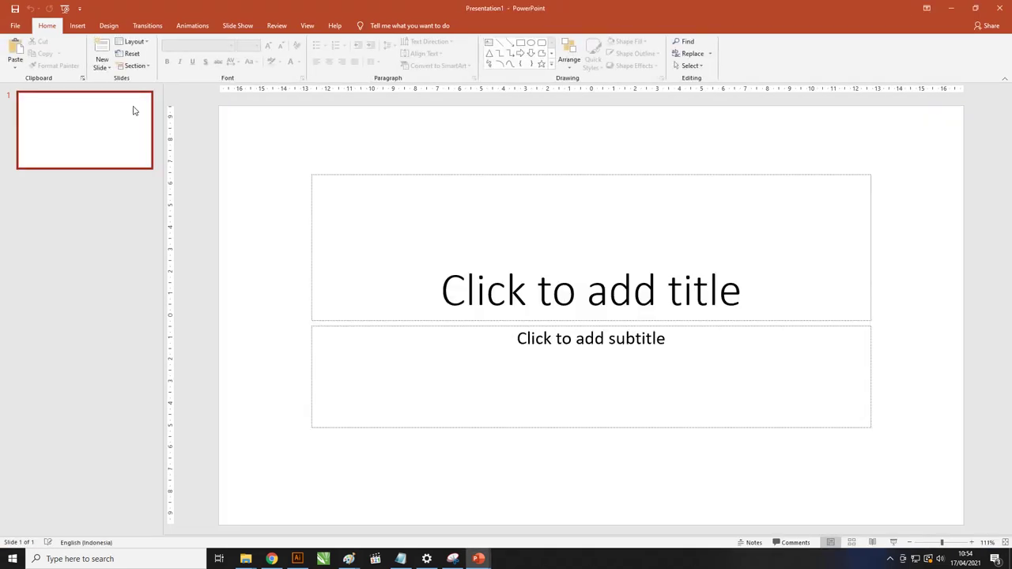
pyautogui.click(442, 199)
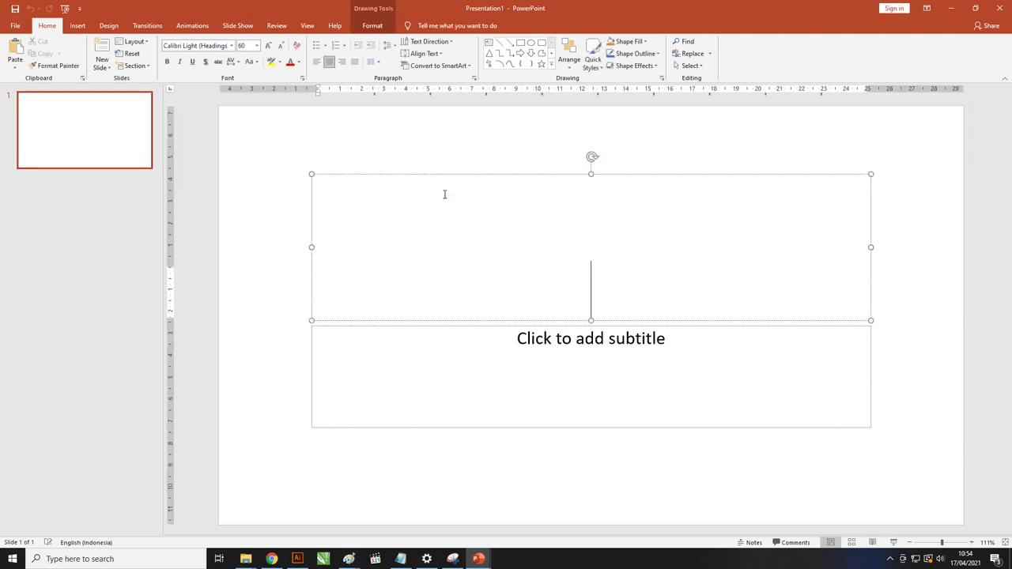
pyautogui.keyDown('shift'); pyautogui.click(398, 332); pyautogui.keyUp('shift')
pyautogui.moveTo(398, 324); pyautogui.dragTo(356, 303)
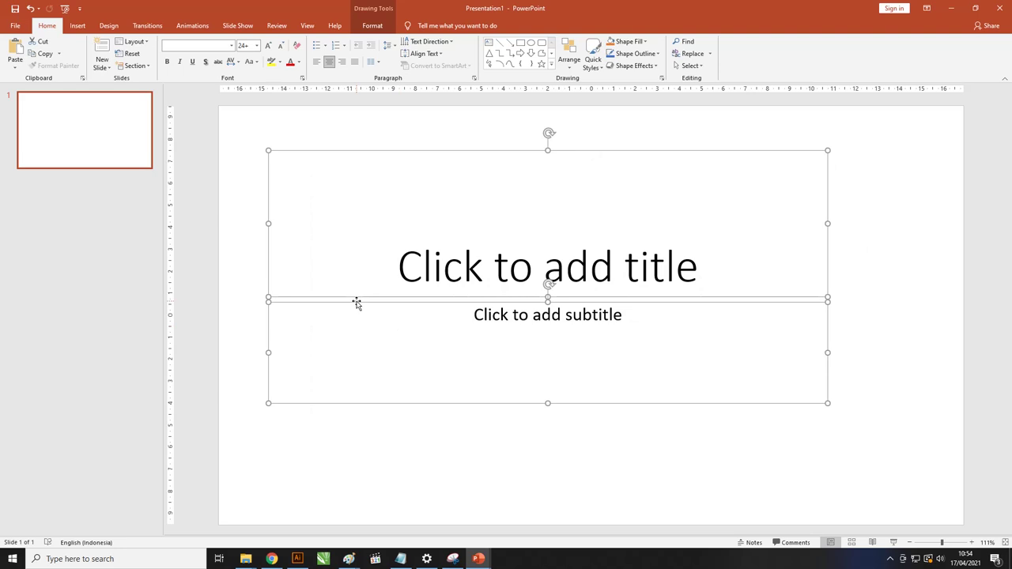
pyautogui.press('Delete')
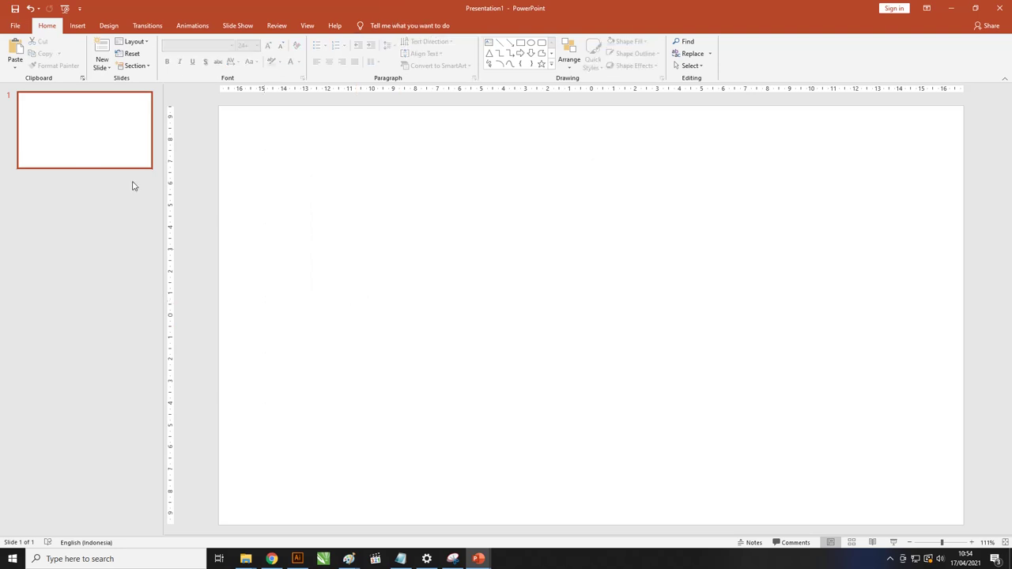
pyautogui.click(74, 27)
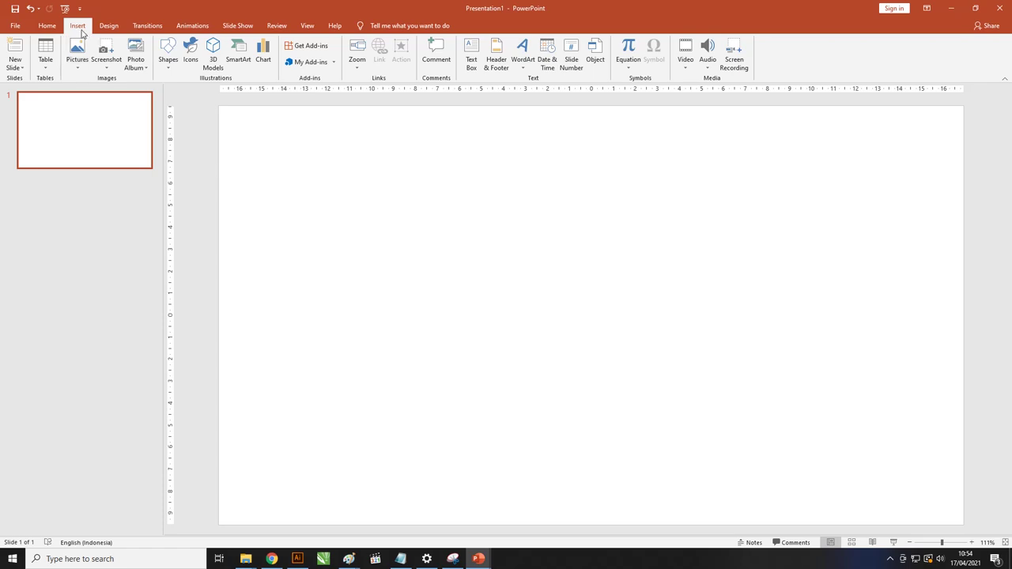
# - Draw a rectangle covering the whole slide (19,05 × 33,87 cm) with no outline
pyautogui.click(172, 74)
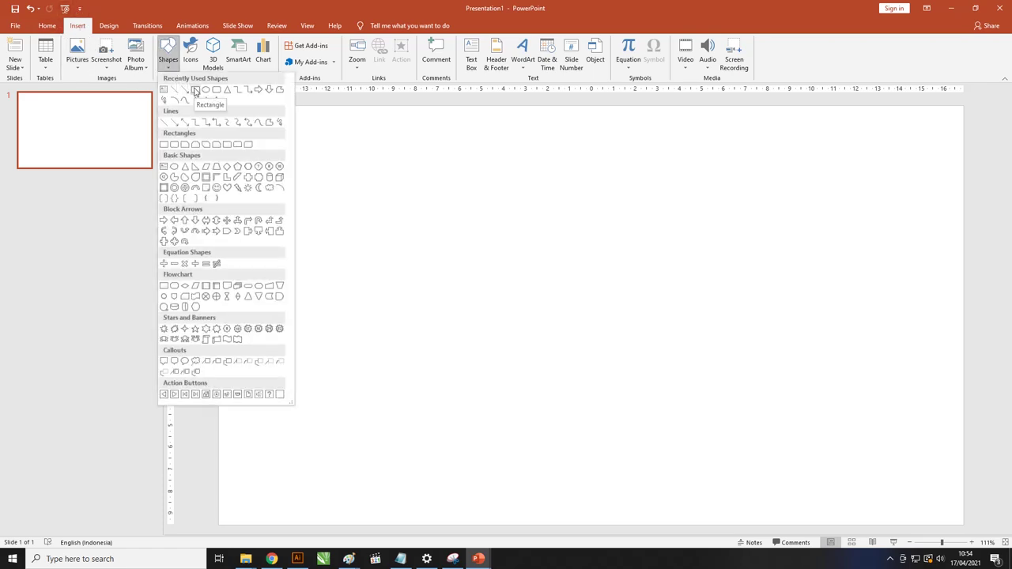
pyautogui.click(196, 90)
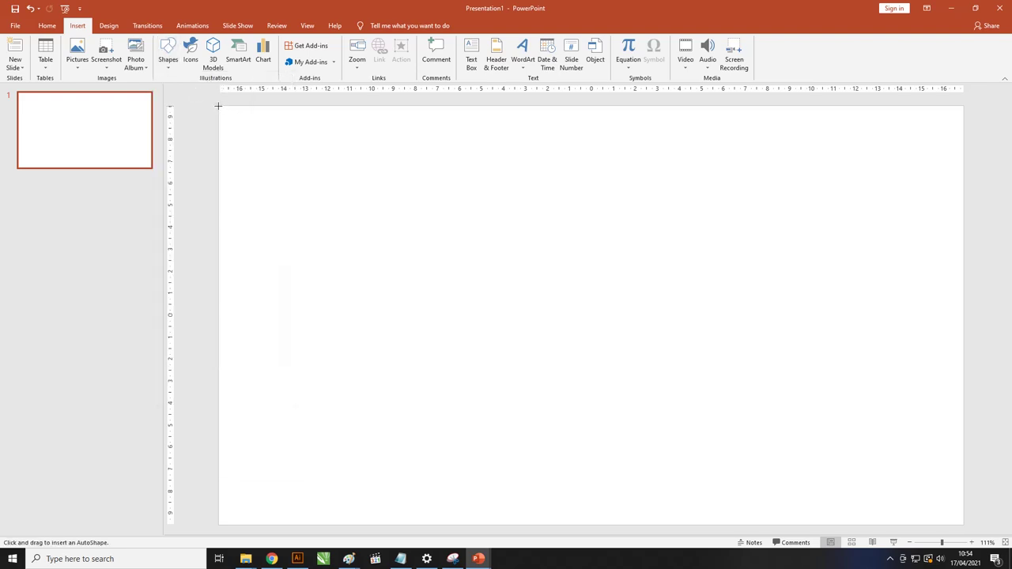
pyautogui.moveTo(218, 105); pyautogui.dragTo(964, 524)
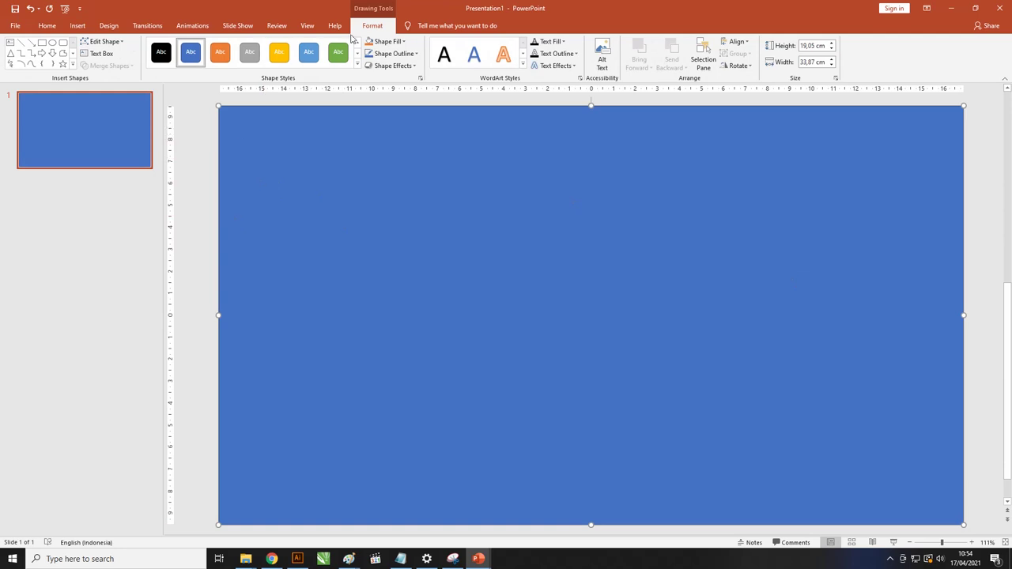
pyautogui.click(387, 58)
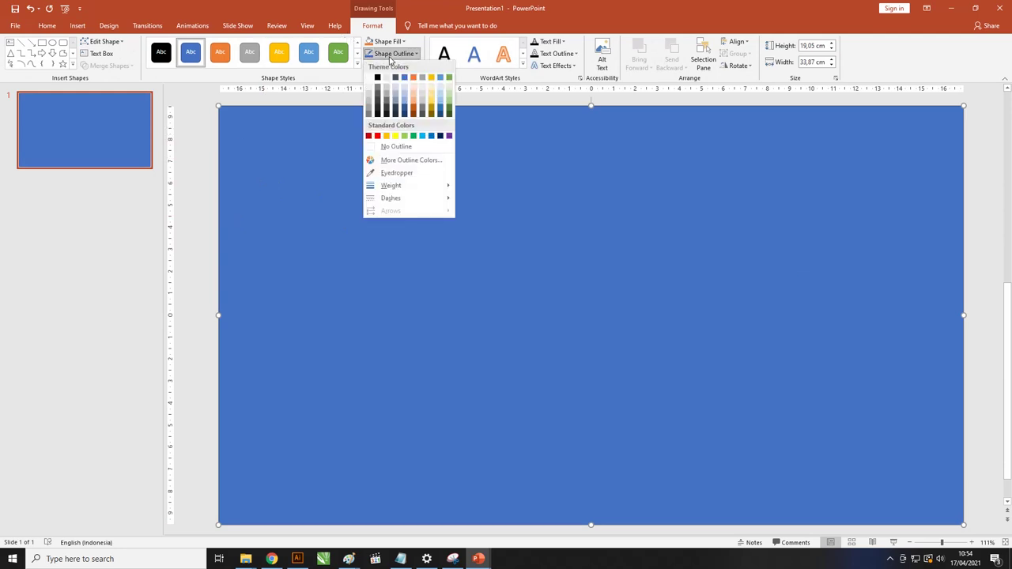
pyautogui.click(403, 147)
pyautogui.click(183, 115)
pyautogui.click(495, 178)
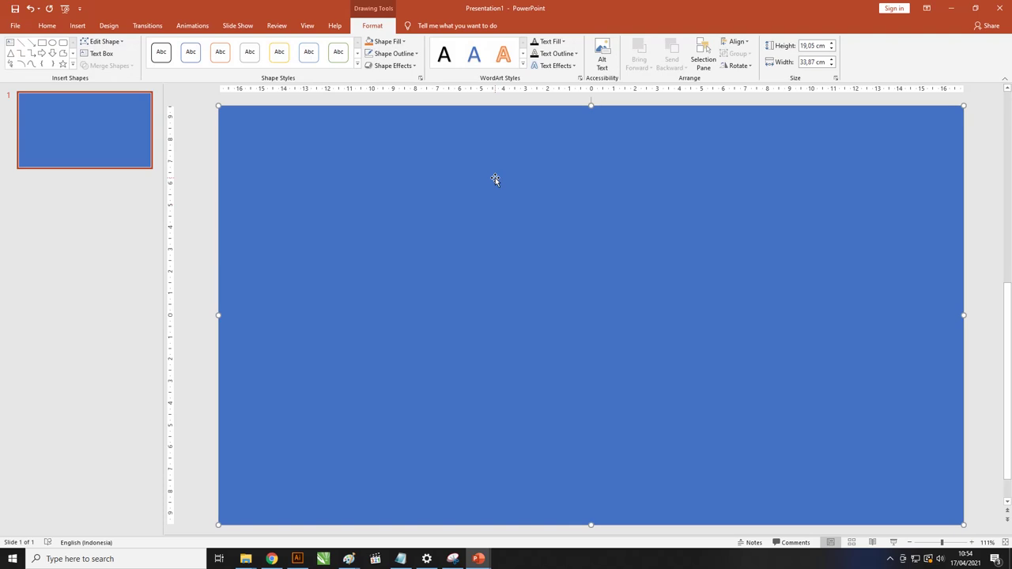
# - Switch the rectangle to a 90° linear gradient fill and remove the 48% and 70% middle stops
pyautogui.click(386, 43)
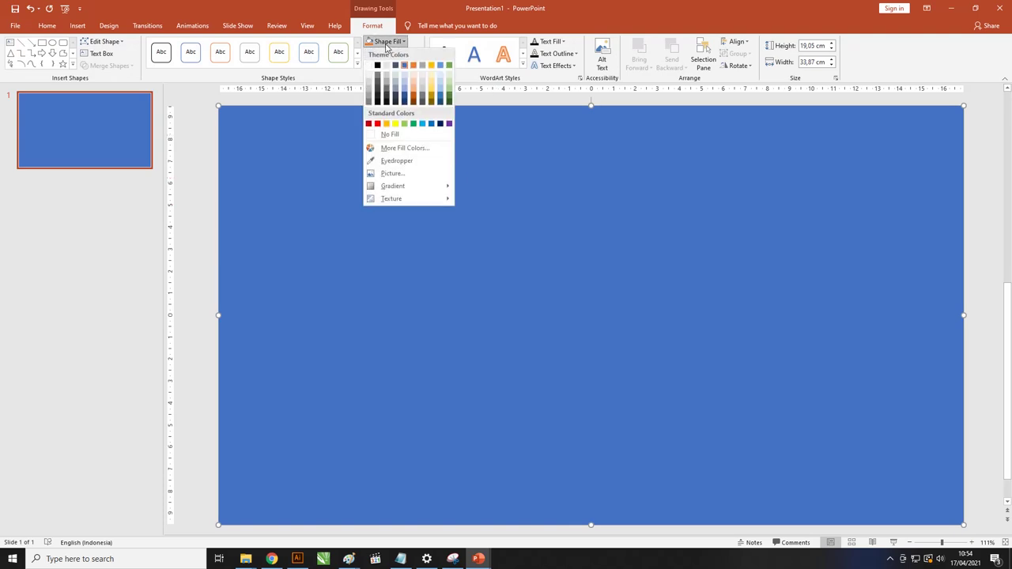
pyautogui.moveTo(394, 187)
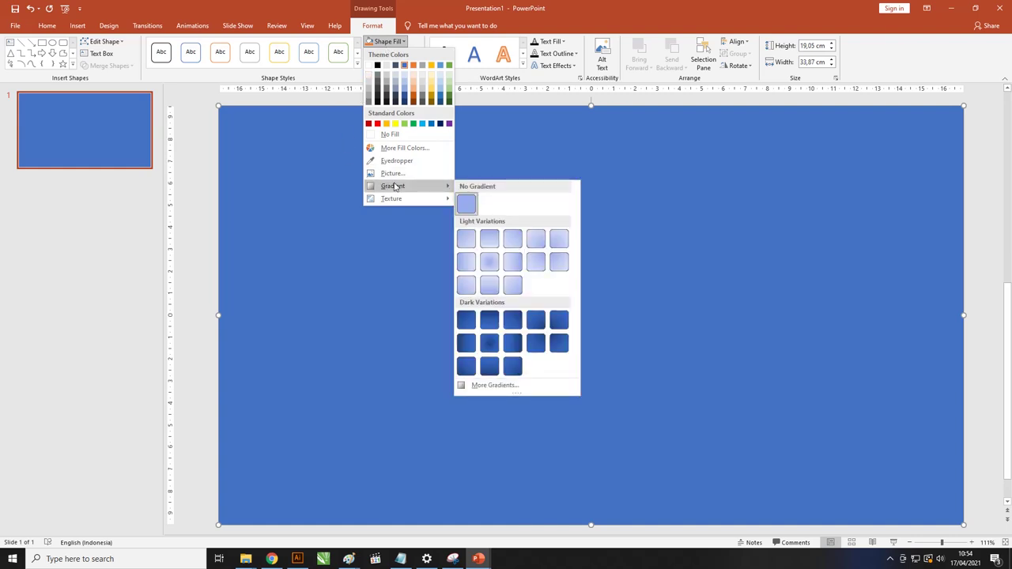
pyautogui.click(524, 386)
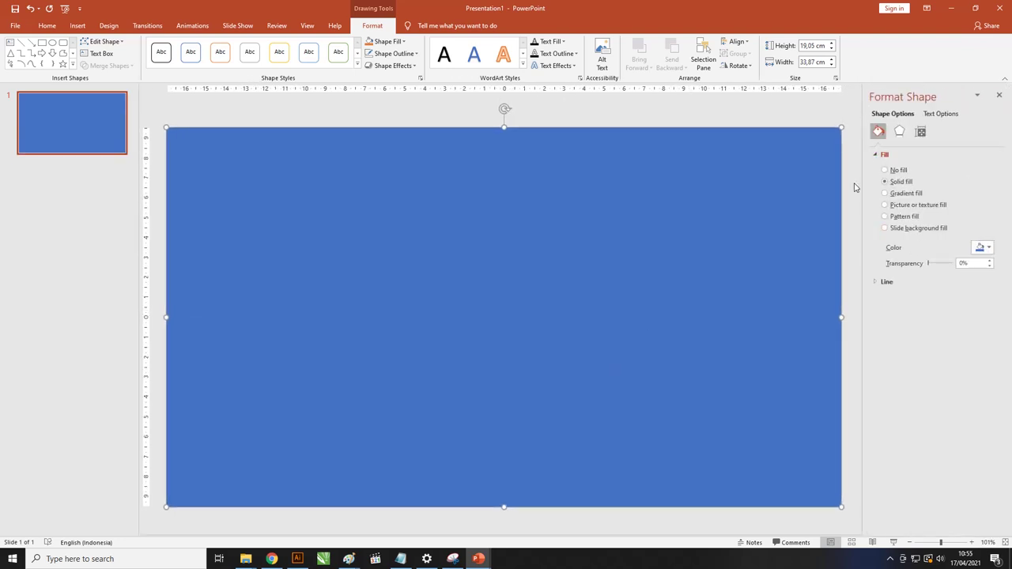
pyautogui.click(887, 193)
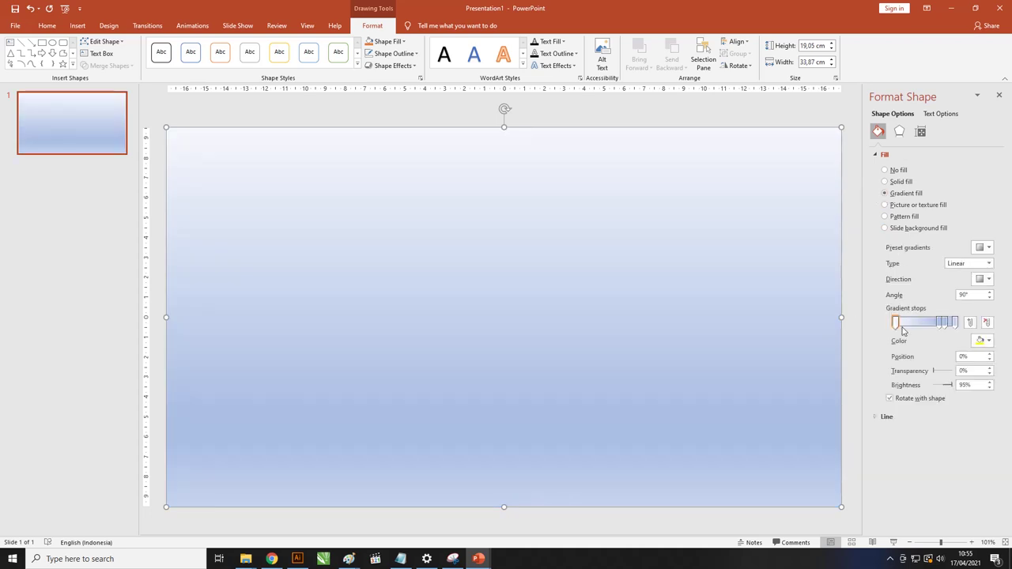
pyautogui.moveTo(941, 323); pyautogui.dragTo(924, 322)
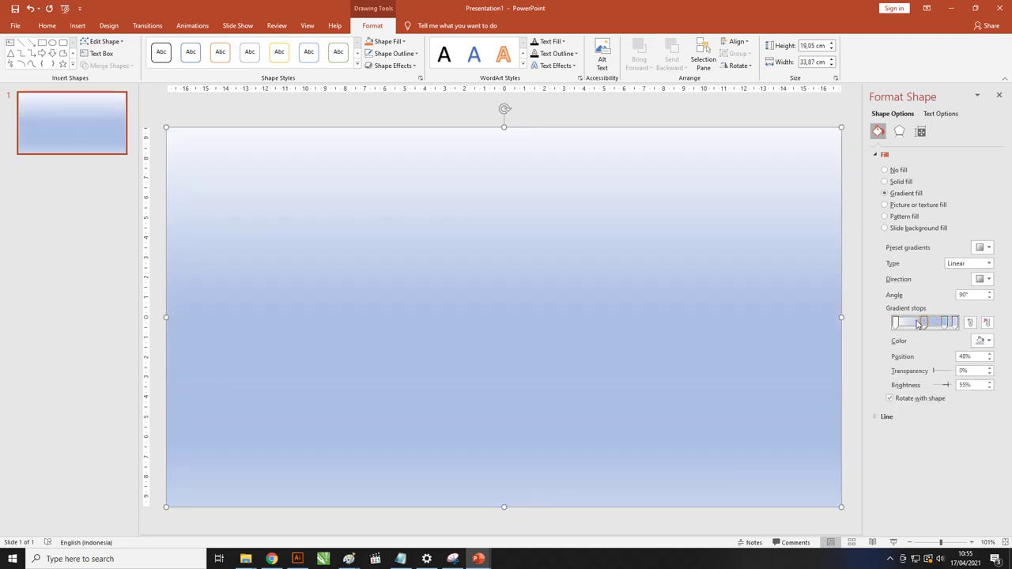
pyautogui.click(988, 323)
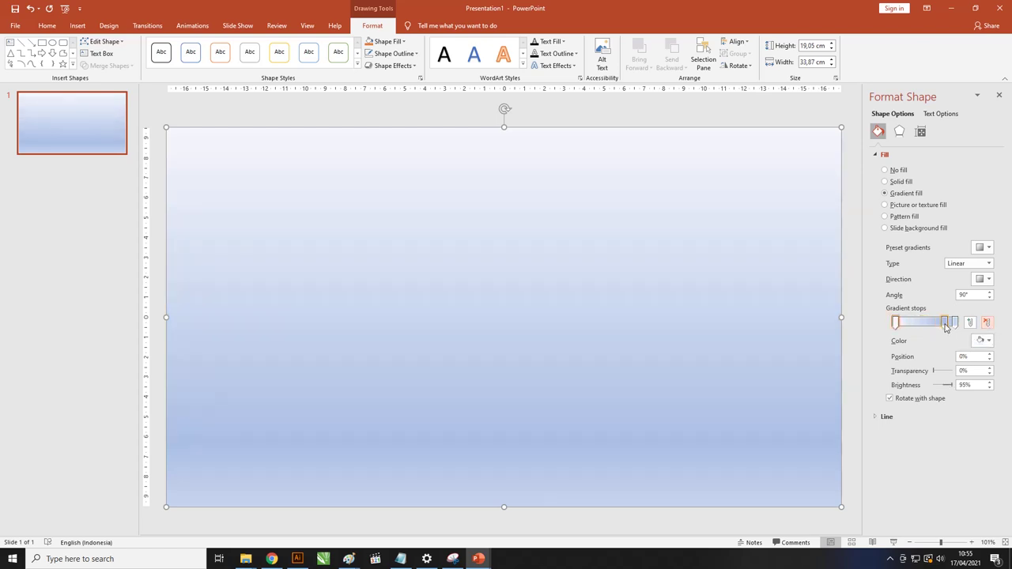
pyautogui.moveTo(947, 327); pyautogui.dragTo(938, 327)
pyautogui.click(987, 325)
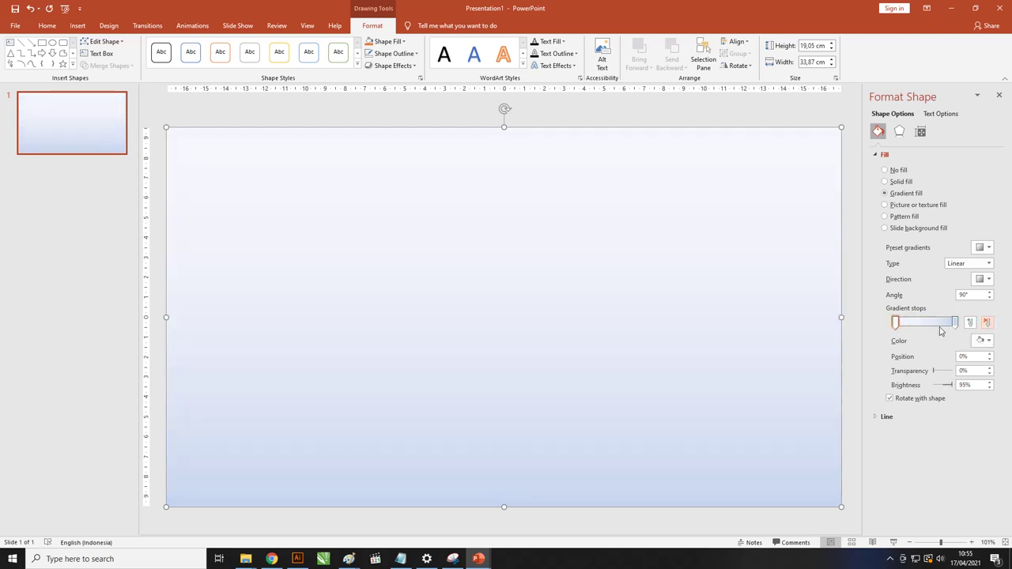
# - Bring up the custom colour picker for the 100% end stop, currently #C7D5ED
pyautogui.click(956, 326)
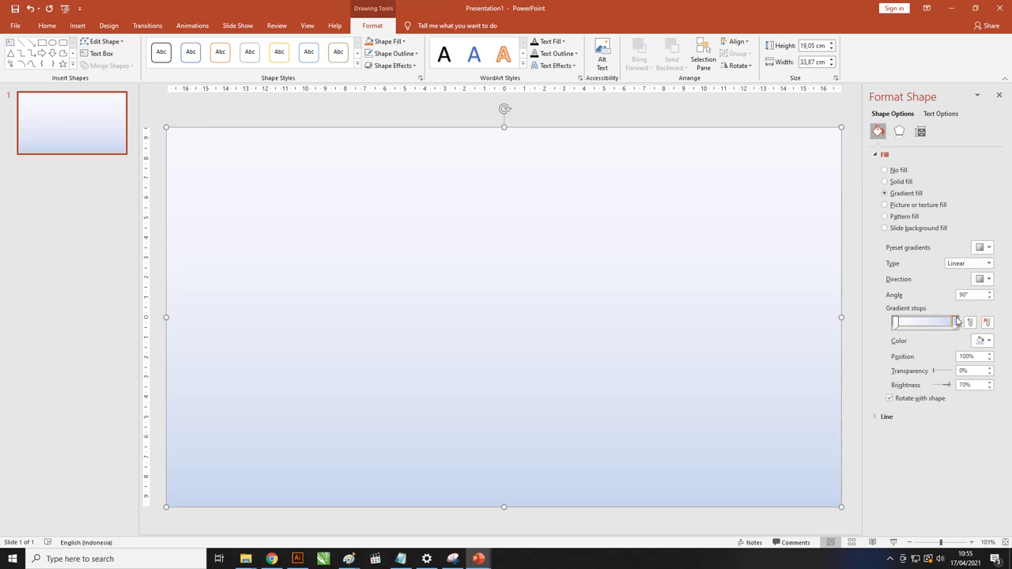
pyautogui.click(982, 340)
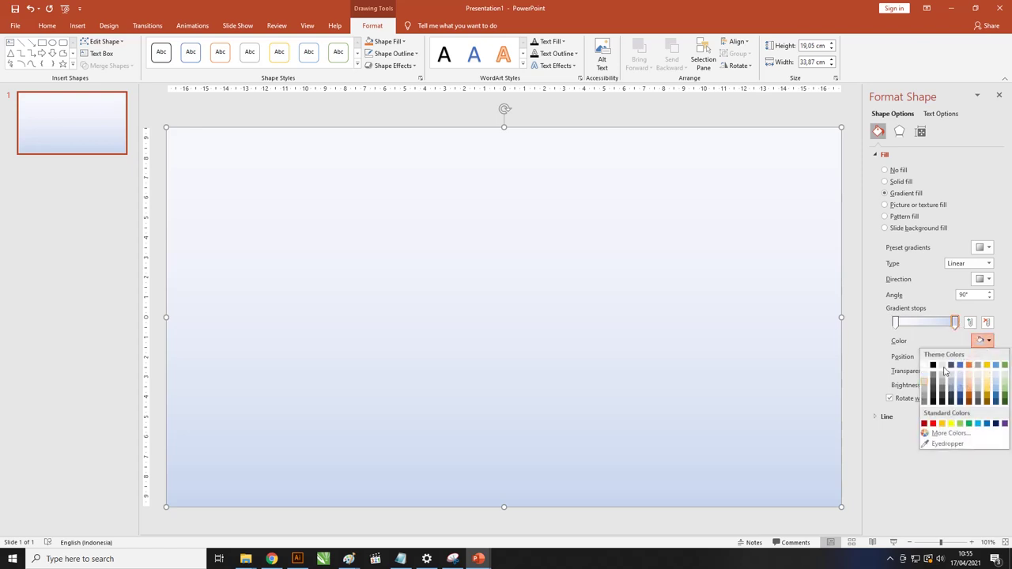
pyautogui.click(956, 433)
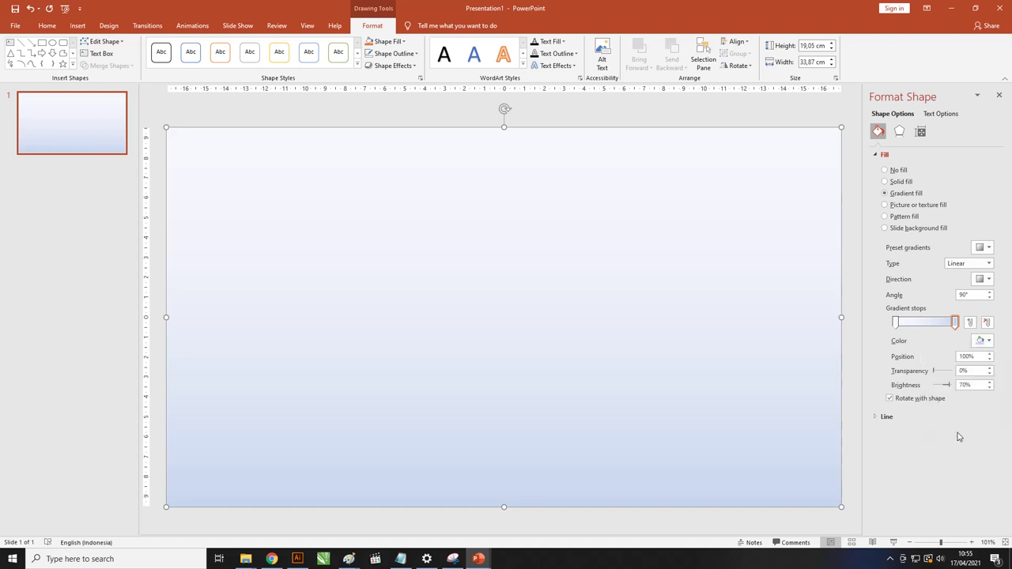
pyautogui.moveTo(518, 171); pyautogui.dragTo(454, 156)
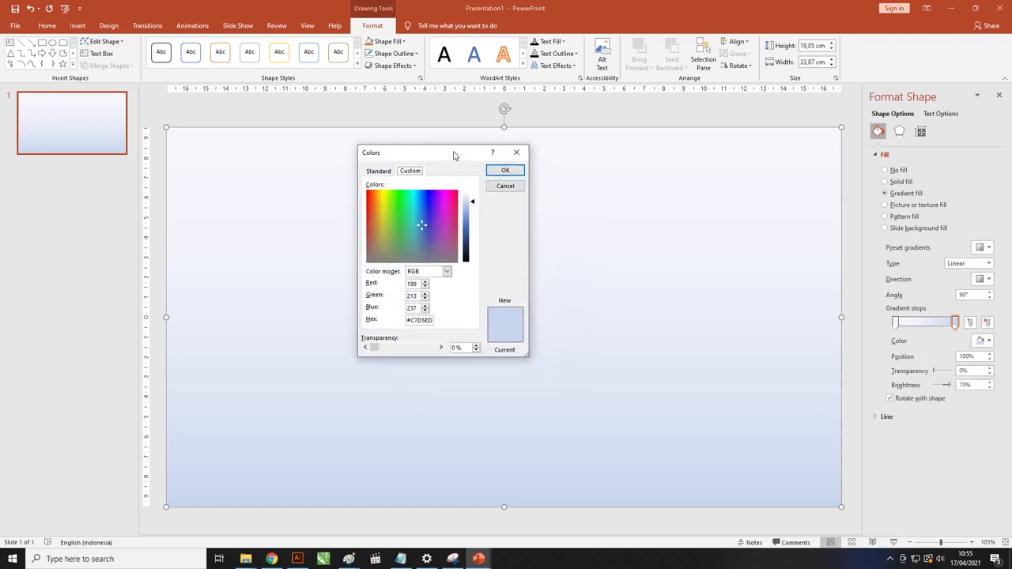
# - Set the 100% end stop to hex #0064A7, fading near-white at top to deep blue
pyautogui.doubleClick(419, 320)
pyautogui.rightClick(419, 321)
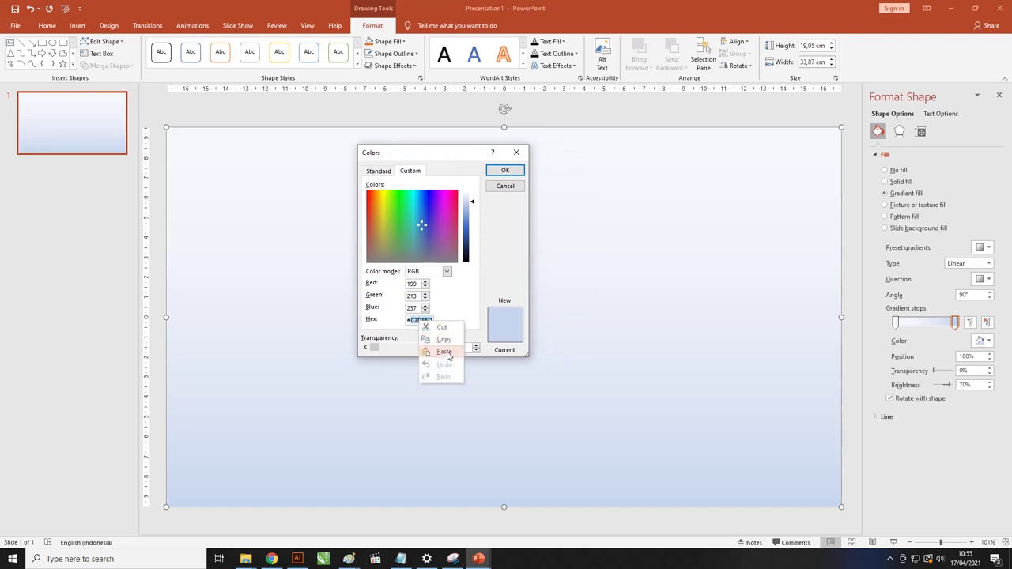
pyautogui.click(446, 354)
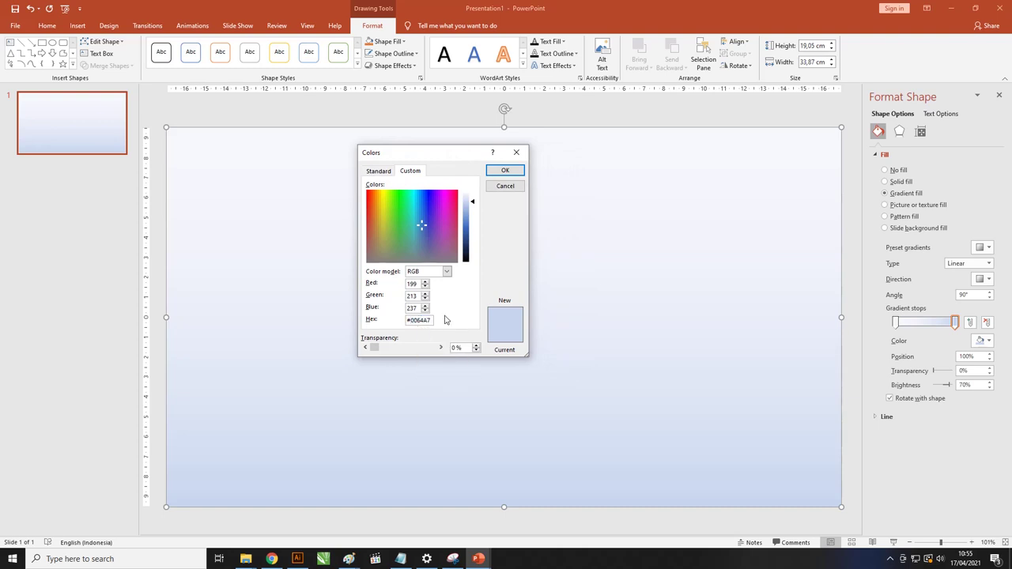
pyautogui.click(417, 308)
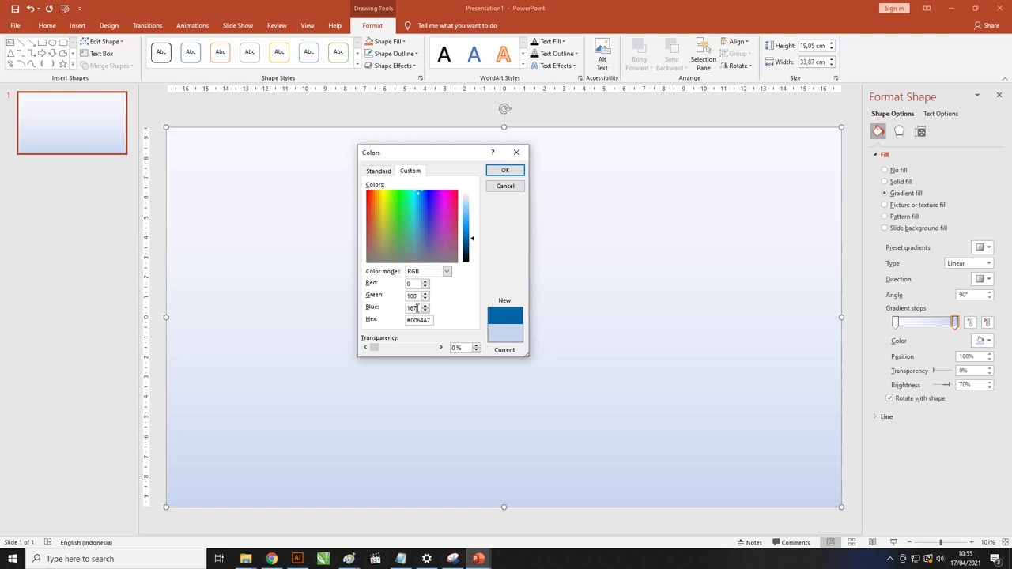
pyautogui.moveTo(426, 159); pyautogui.dragTo(442, 161)
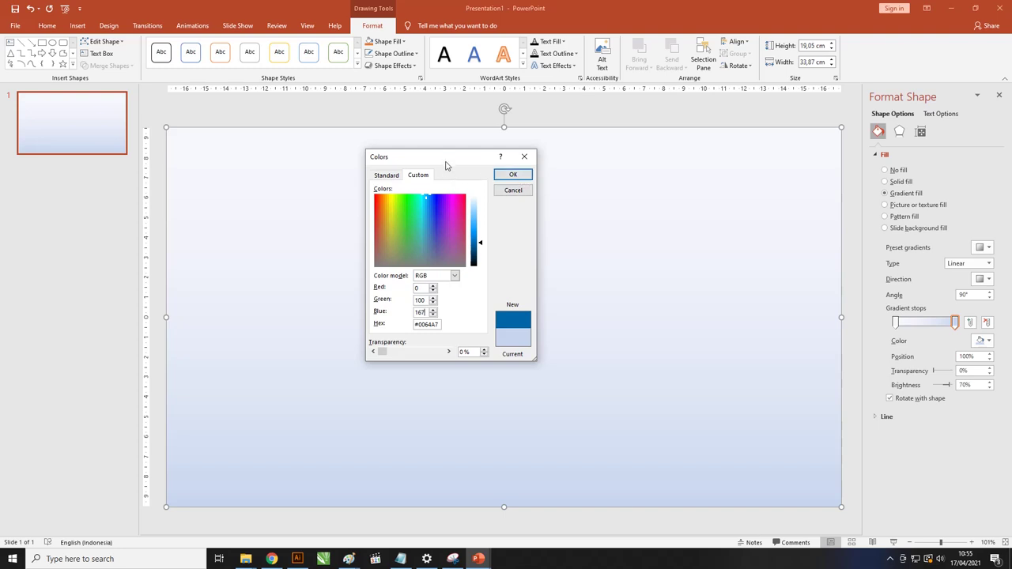
pyautogui.moveTo(445, 162); pyautogui.dragTo(466, 161)
pyautogui.click(532, 175)
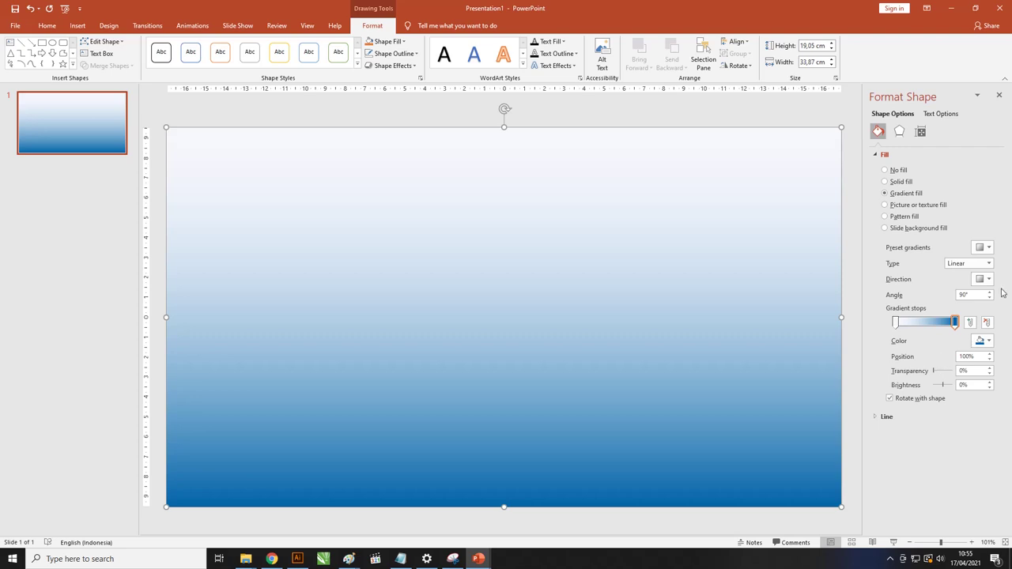
# - Change the gradient type to Radial and select the 0% stop
pyautogui.click(961, 264)
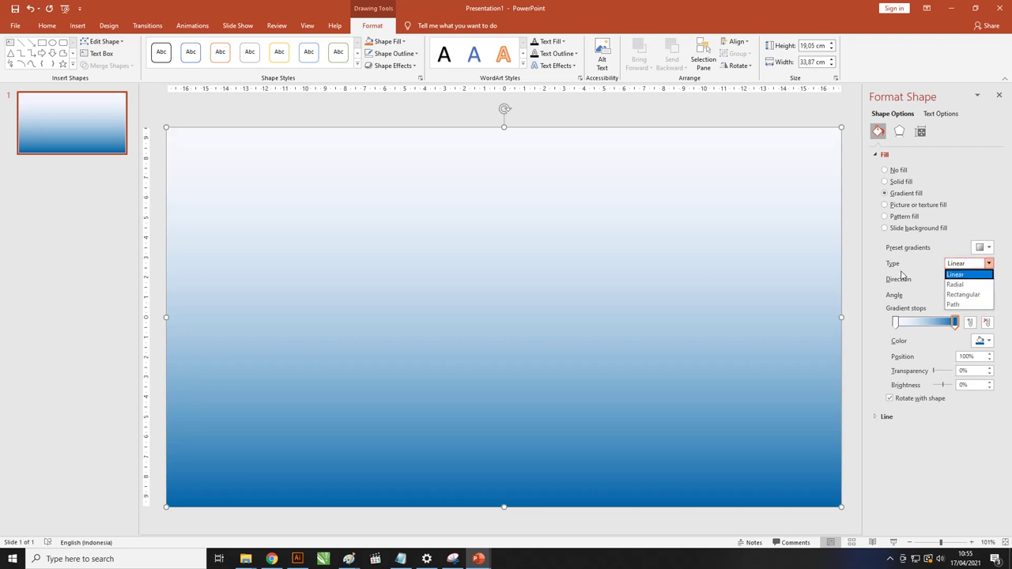
pyautogui.click(973, 285)
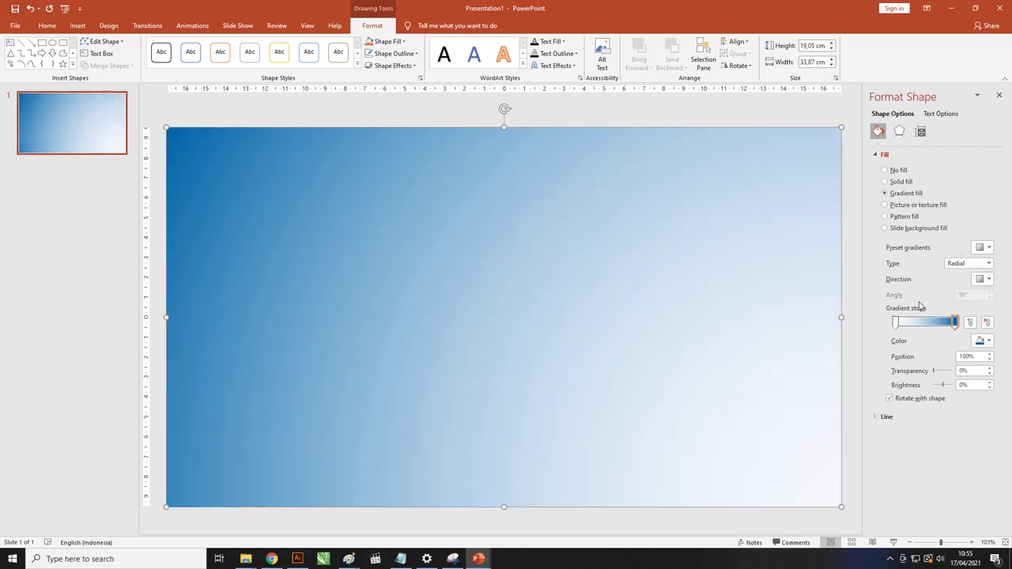
pyautogui.click(896, 325)
# - Make the 0% gradient stop yellow by entering hex #F0EC6D in the custom colours
pyautogui.click(986, 342)
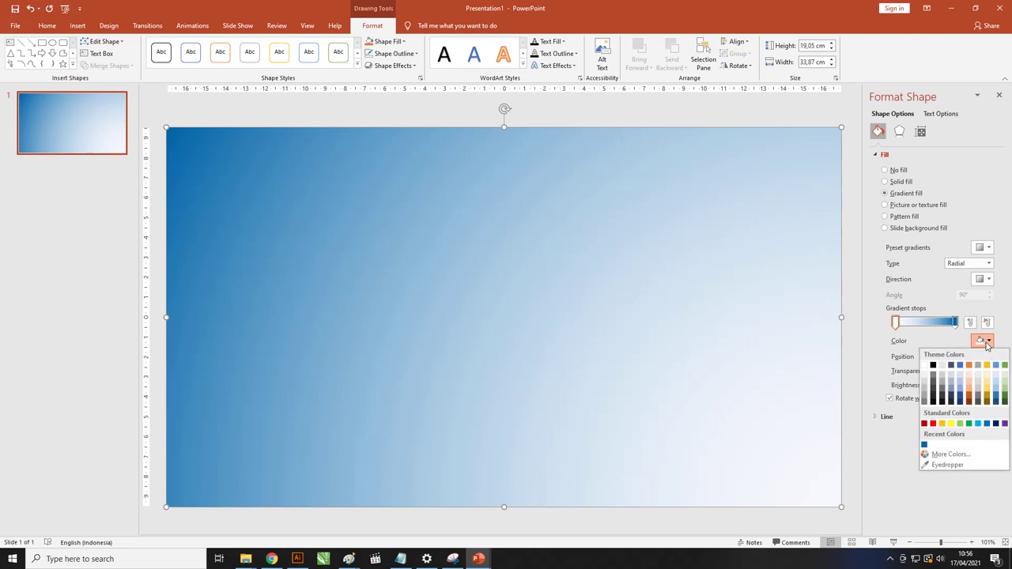
pyautogui.click(966, 453)
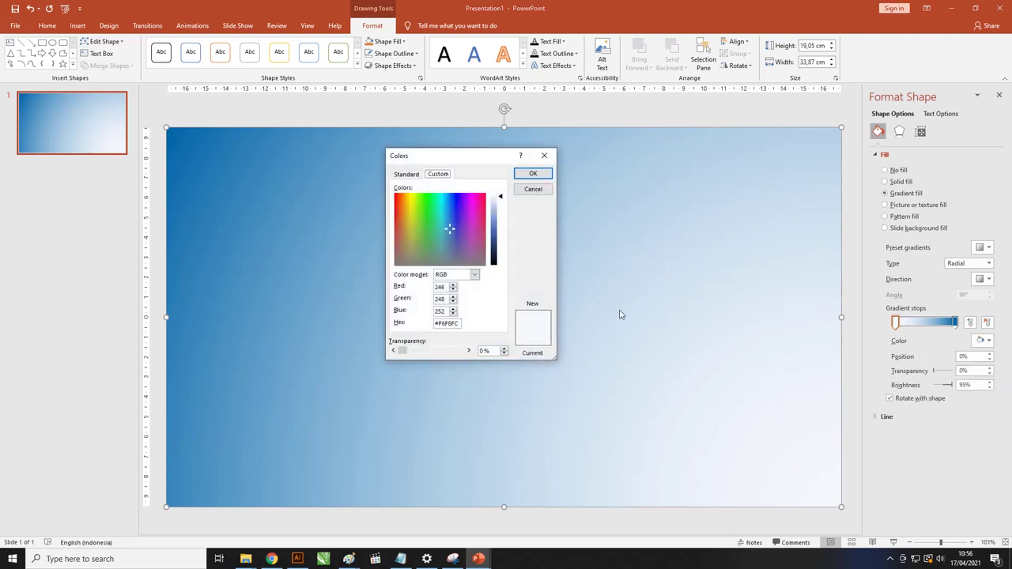
pyautogui.click(410, 211)
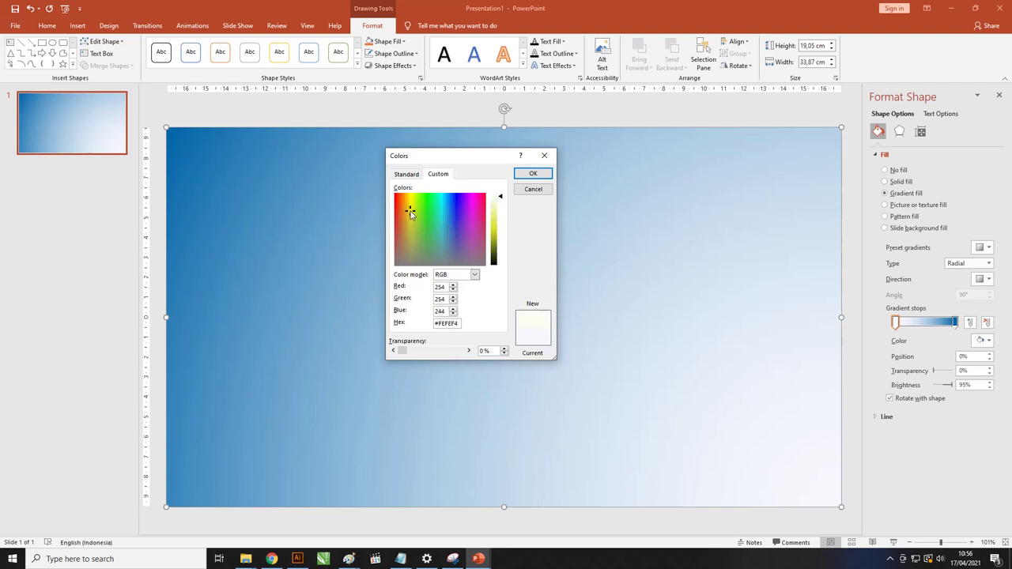
pyautogui.doubleClick(448, 323)
pyautogui.rightClick(448, 324)
pyautogui.click(468, 354)
pyautogui.click(444, 292)
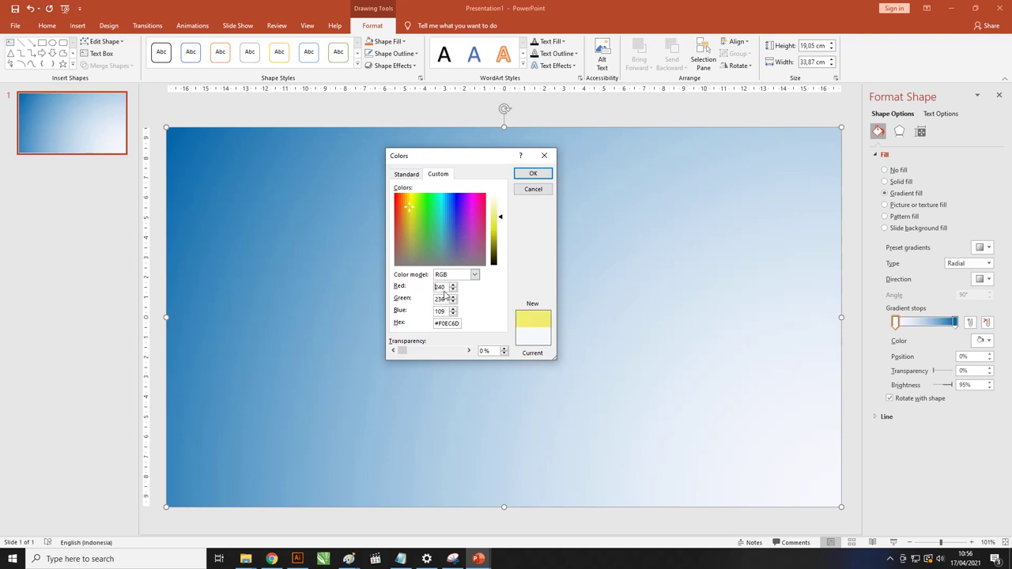
pyautogui.click(528, 175)
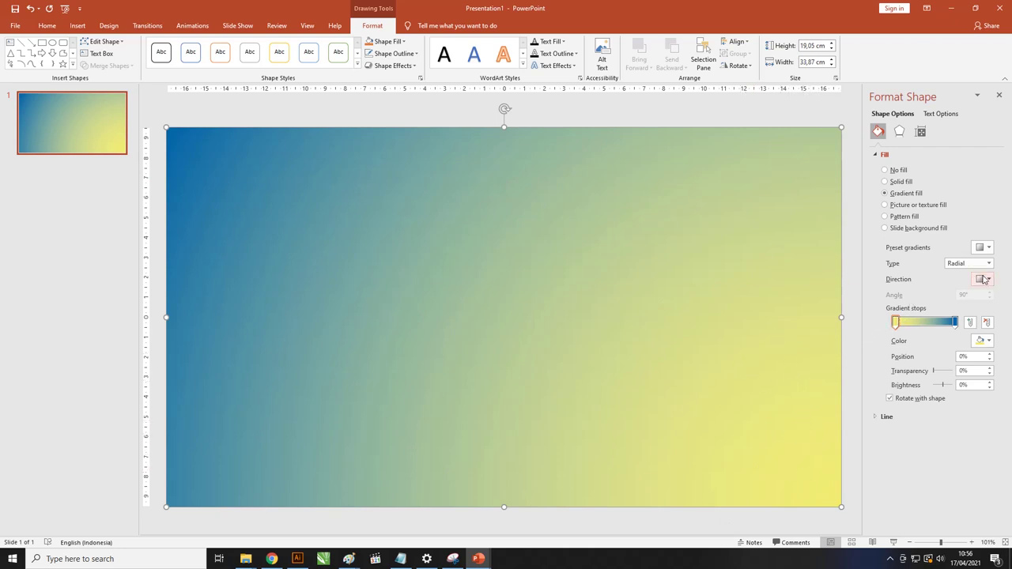
# - Make the radial gradient glow yellow from the top-right corner, shifting the blue stop so blue dominates
pyautogui.click(984, 279)
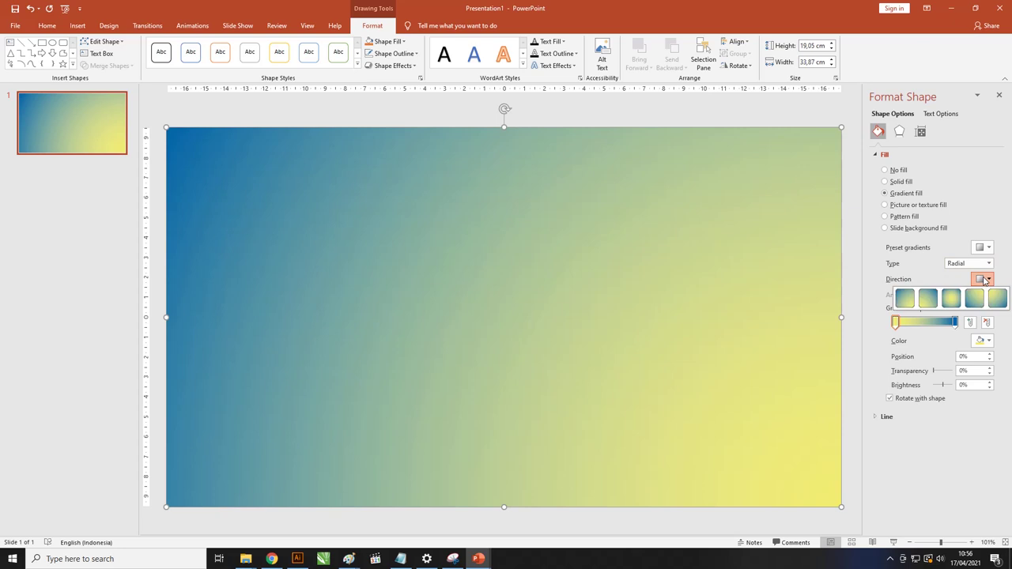
pyautogui.click(975, 298)
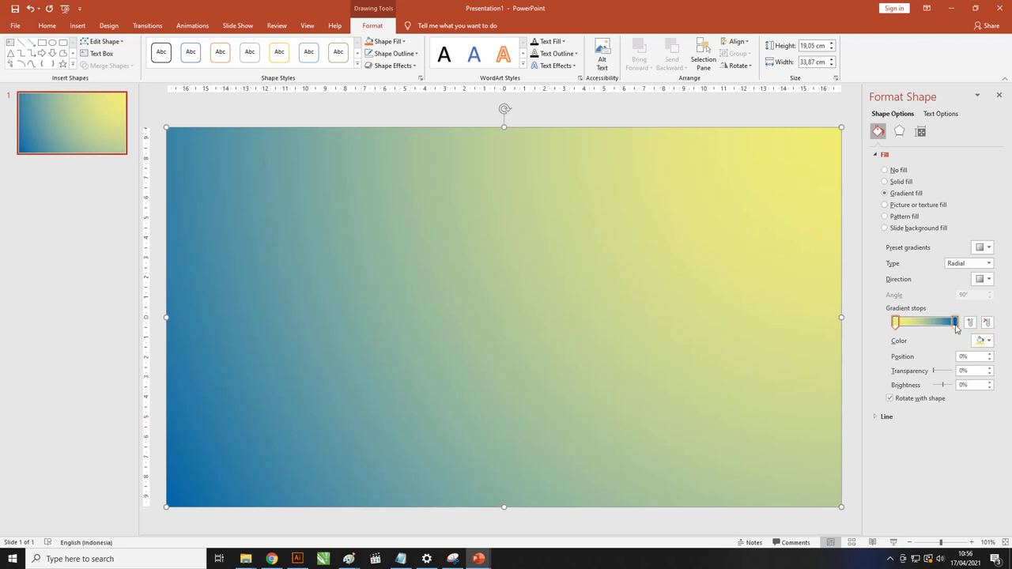
pyautogui.moveTo(954, 323)
pyautogui.mouseDown()
pyautogui.moveTo(910, 323)
pyautogui.moveTo(922, 324)
pyautogui.mouseUp()
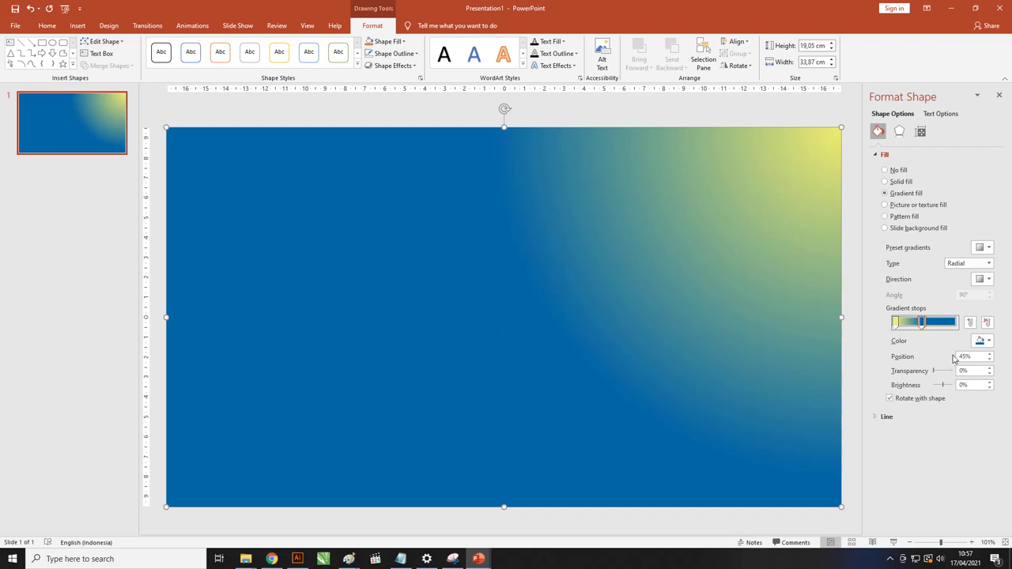
pyautogui.moveTo(922, 324)
pyautogui.mouseDown()
pyautogui.moveTo(936, 324)
pyautogui.moveTo(919, 323)
pyautogui.mouseUp()
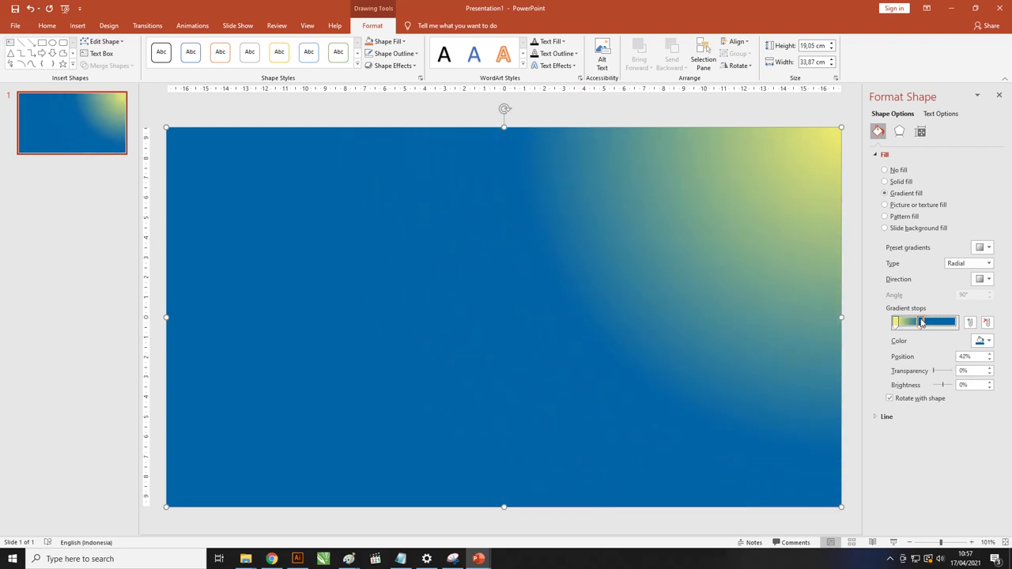
pyautogui.click(169, 114)
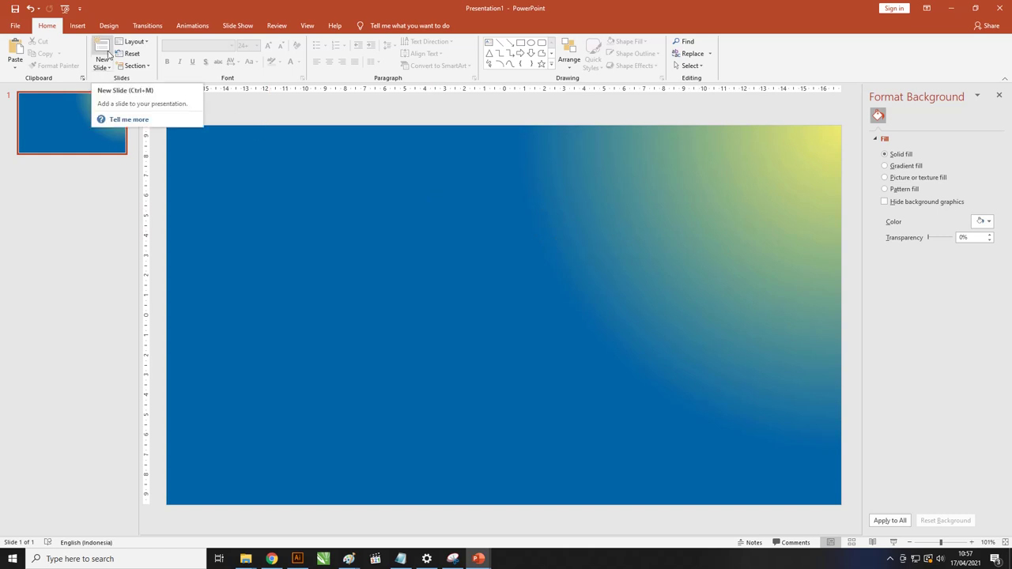
# - Pick the Rectangle shape from the Insert Shapes gallery
pyautogui.click(77, 25)
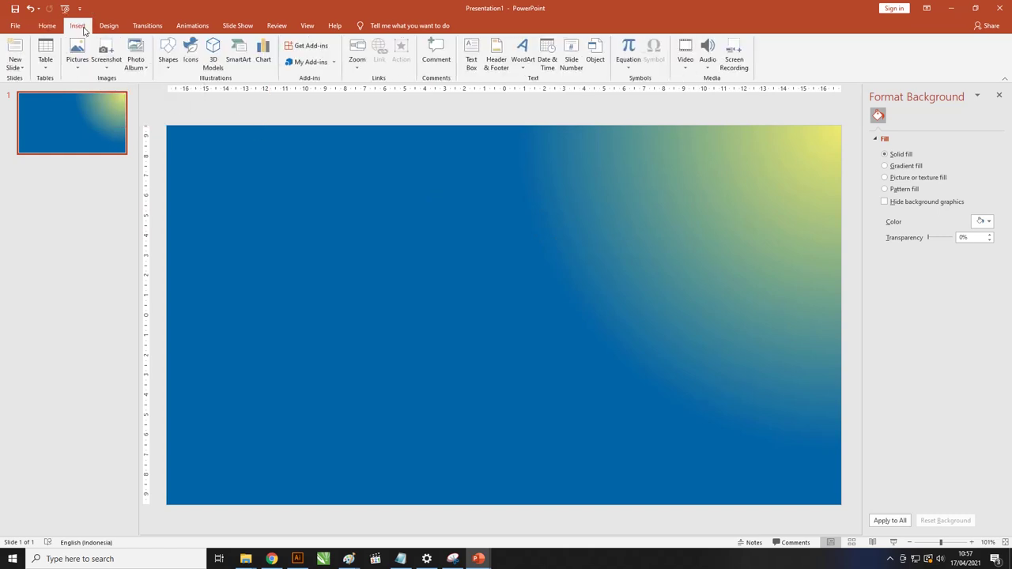
pyautogui.click(165, 72)
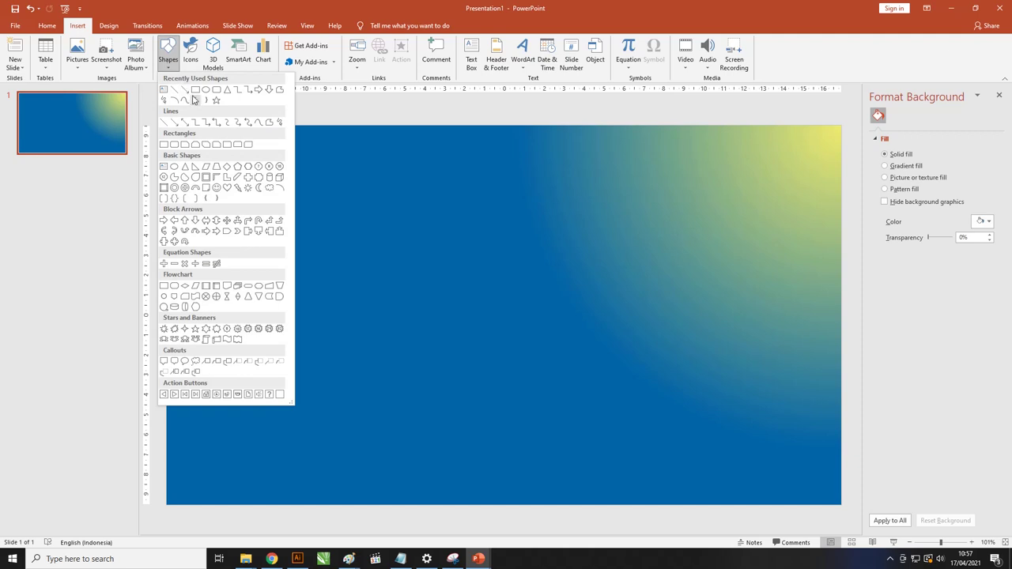
pyautogui.click(184, 89)
pyautogui.click(168, 65)
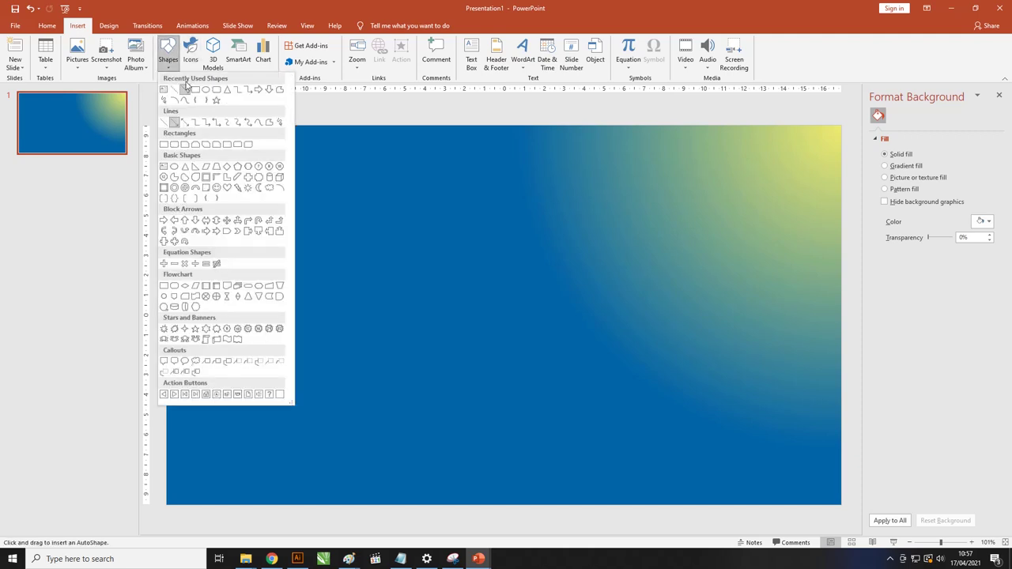
pyautogui.click(196, 90)
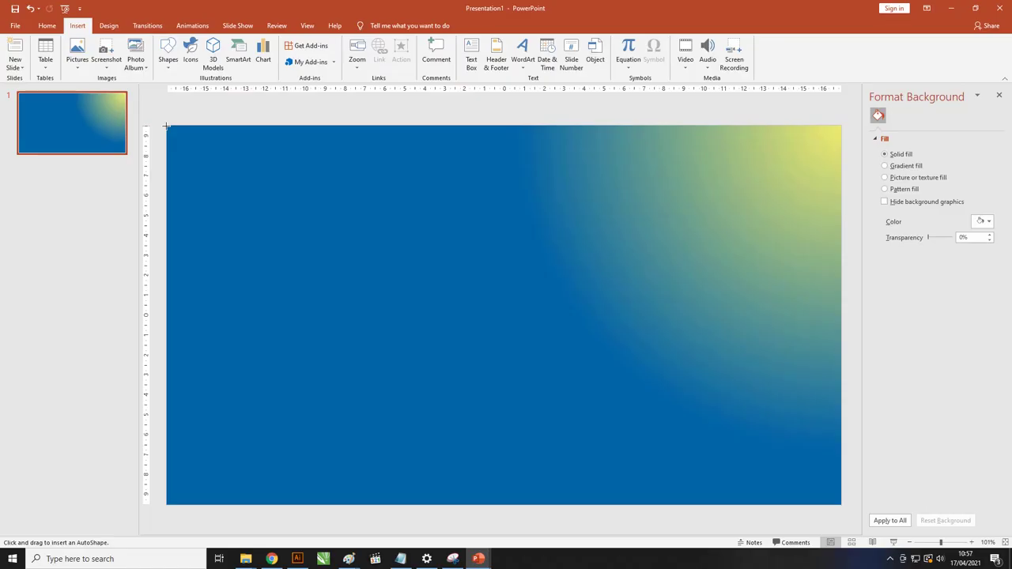
# - Draw a 16,75 cm wide white, outline-free rectangle over the slide's left half
pyautogui.moveTo(167, 125); pyautogui.dragTo(499, 505)
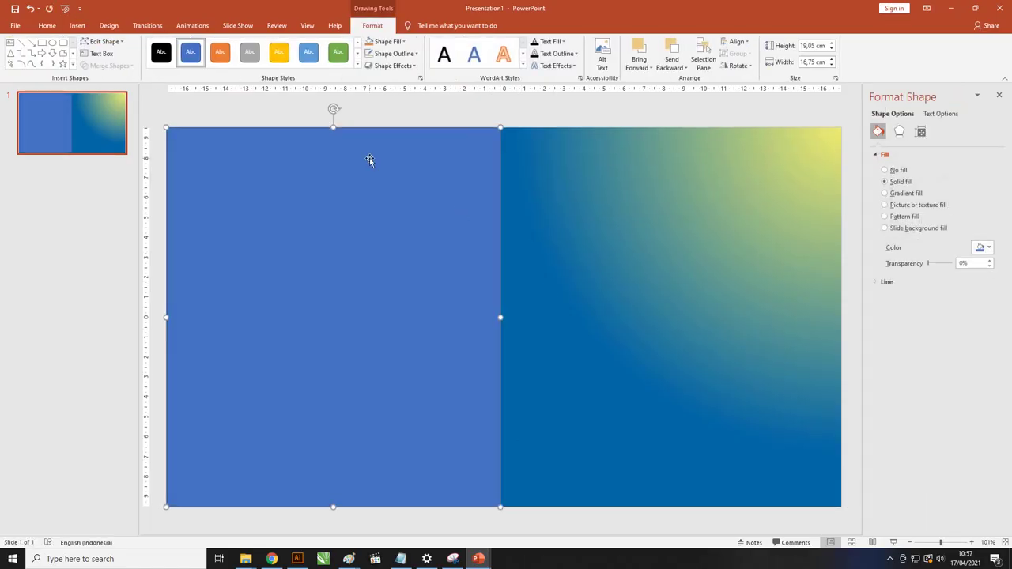
pyautogui.click(385, 43)
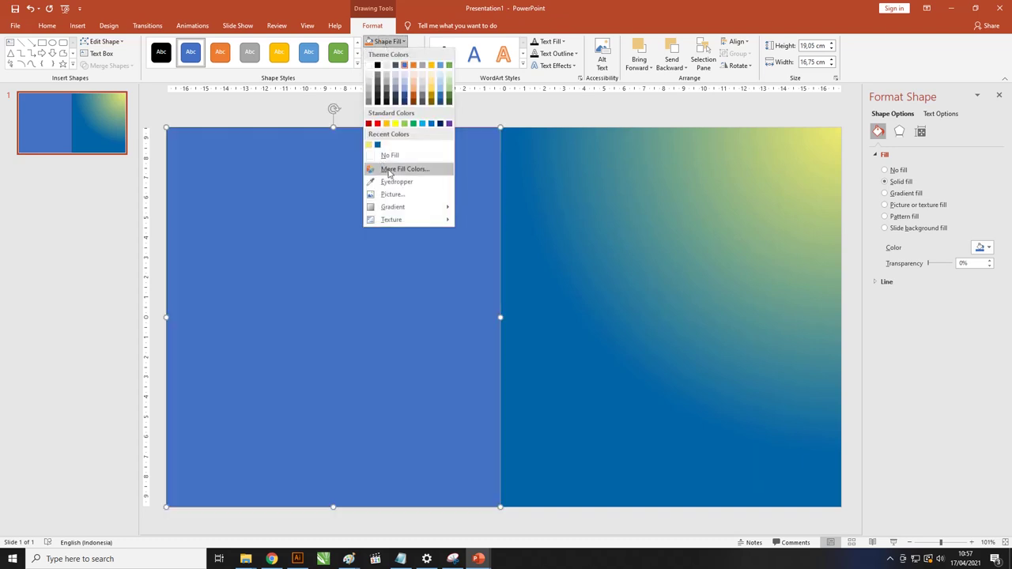
pyautogui.click(368, 65)
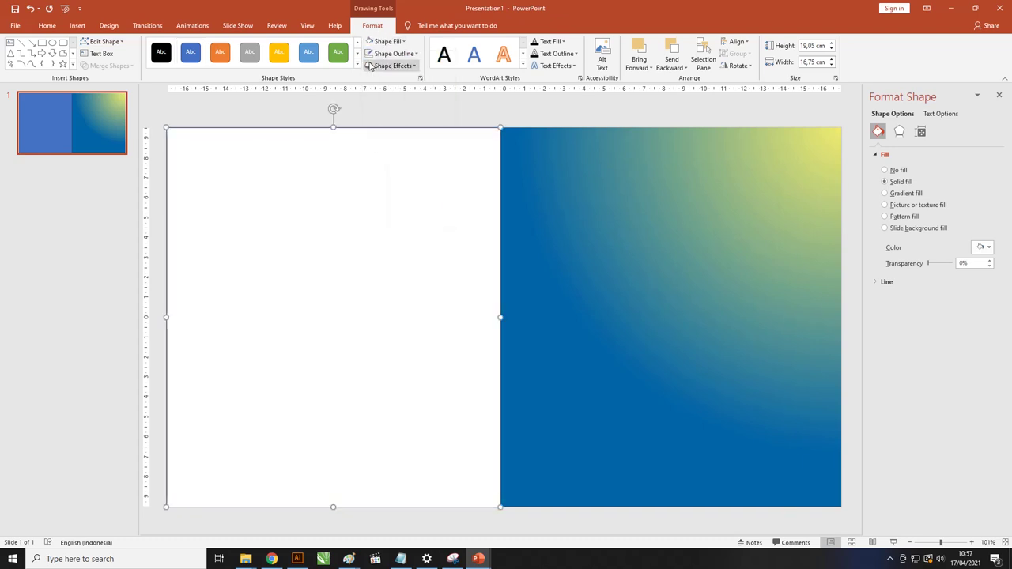
pyautogui.click(391, 54)
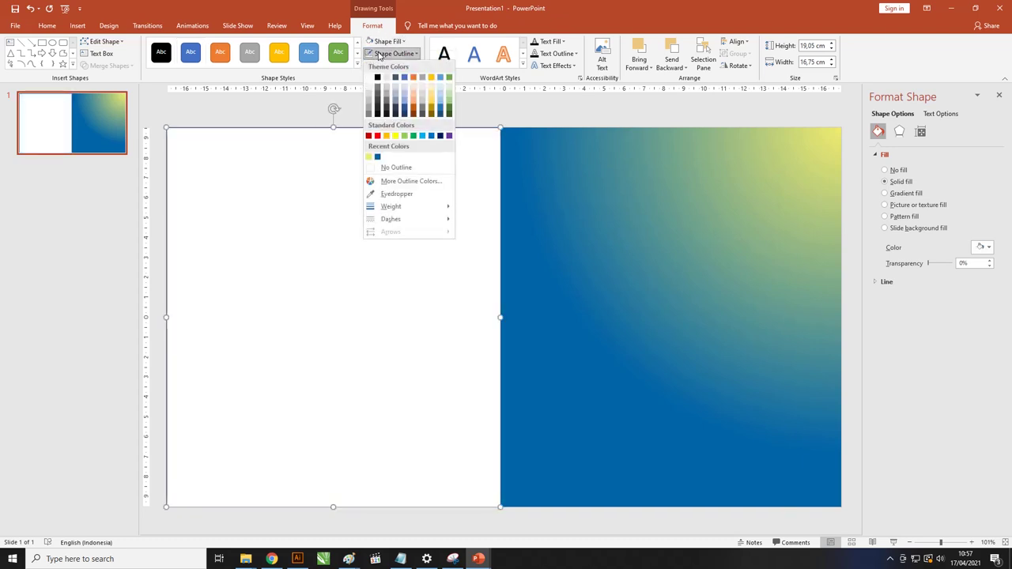
pyautogui.click(401, 168)
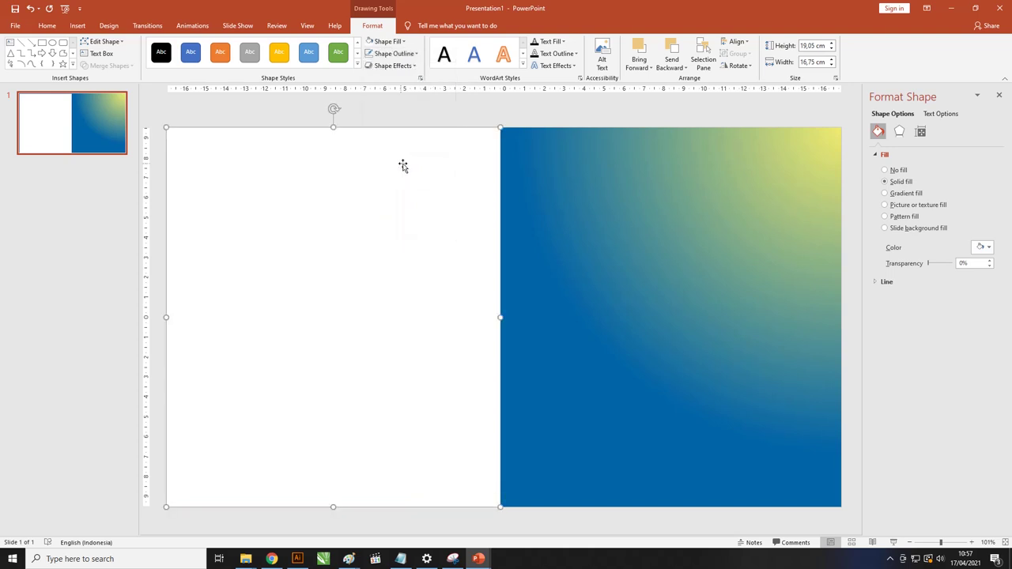
pyautogui.click(473, 118)
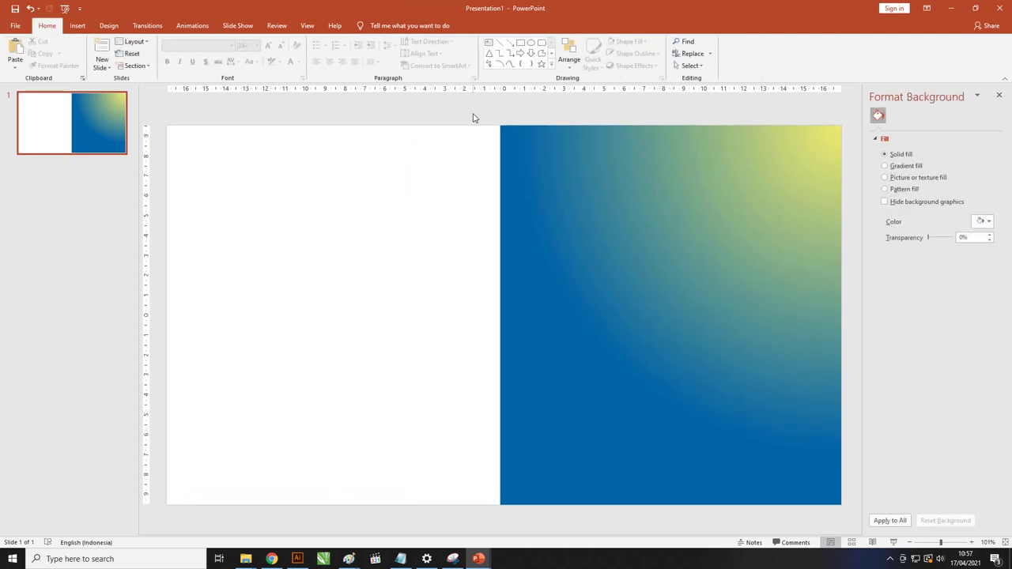
# - Turn on Edit Points for the white rectangle and add points on its right and top edges
pyautogui.click(423, 172)
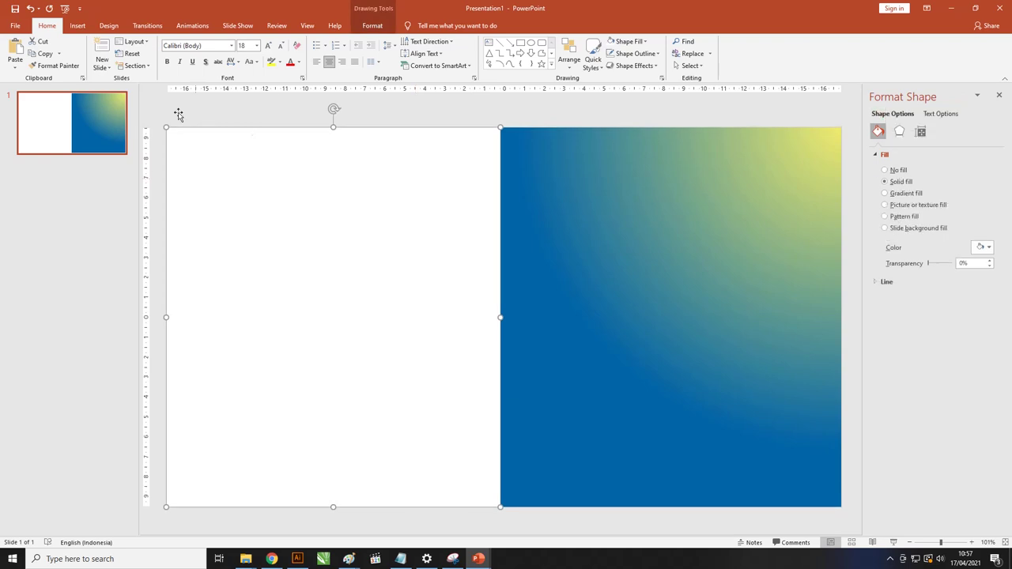
pyautogui.click(387, 27)
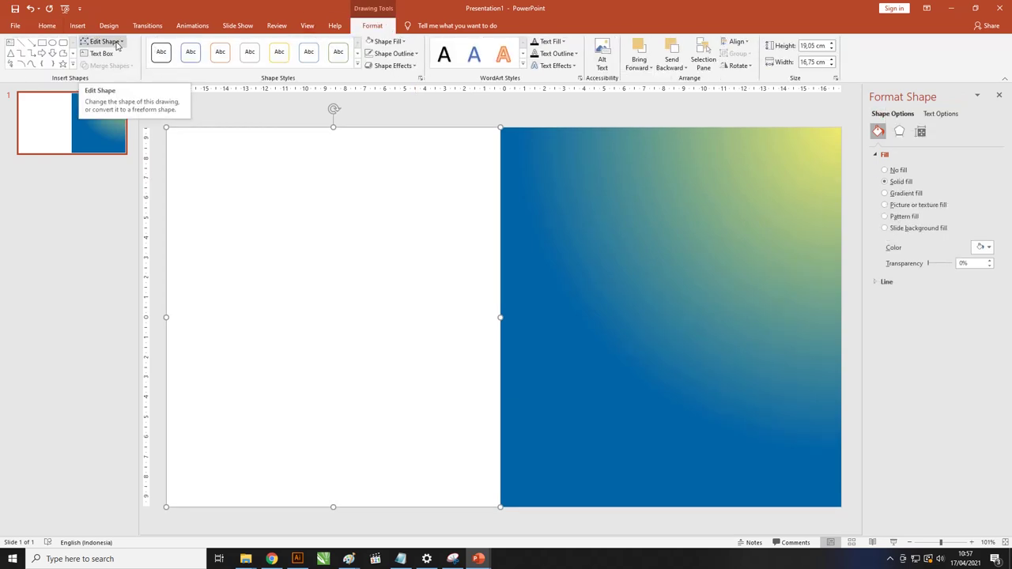
pyautogui.click(117, 46)
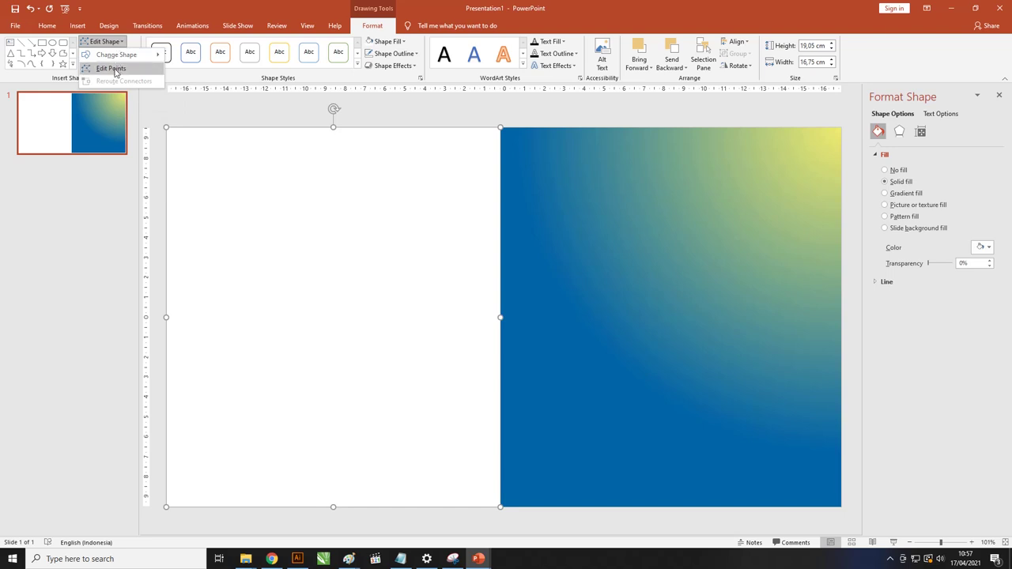
pyautogui.click(111, 69)
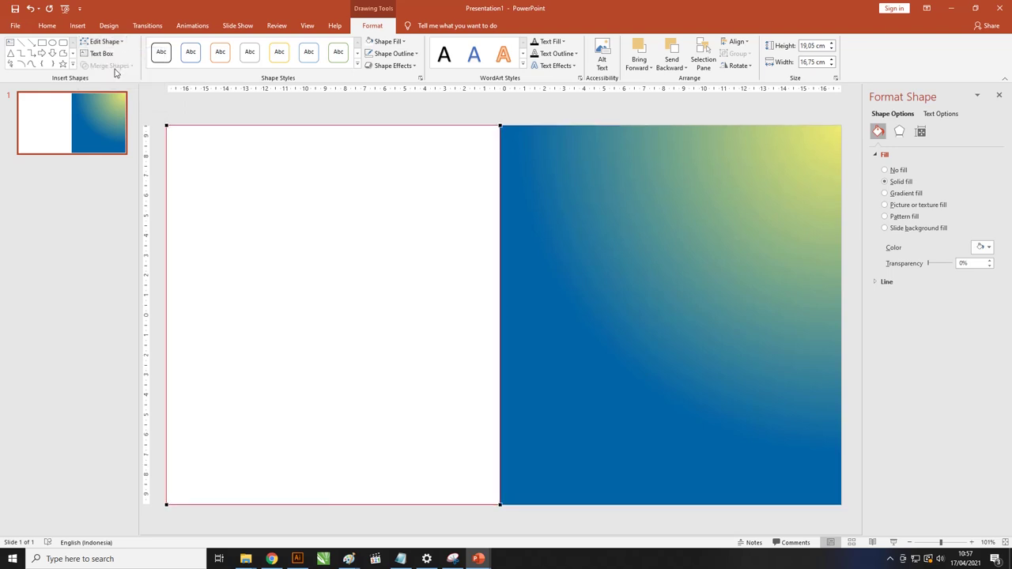
pyautogui.rightClick(500, 306)
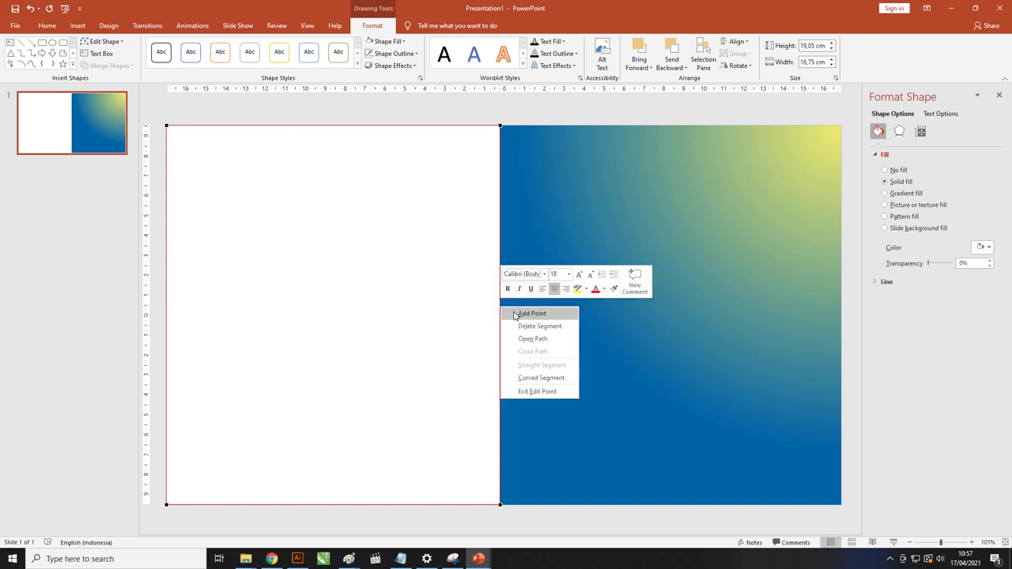
pyautogui.click(530, 314)
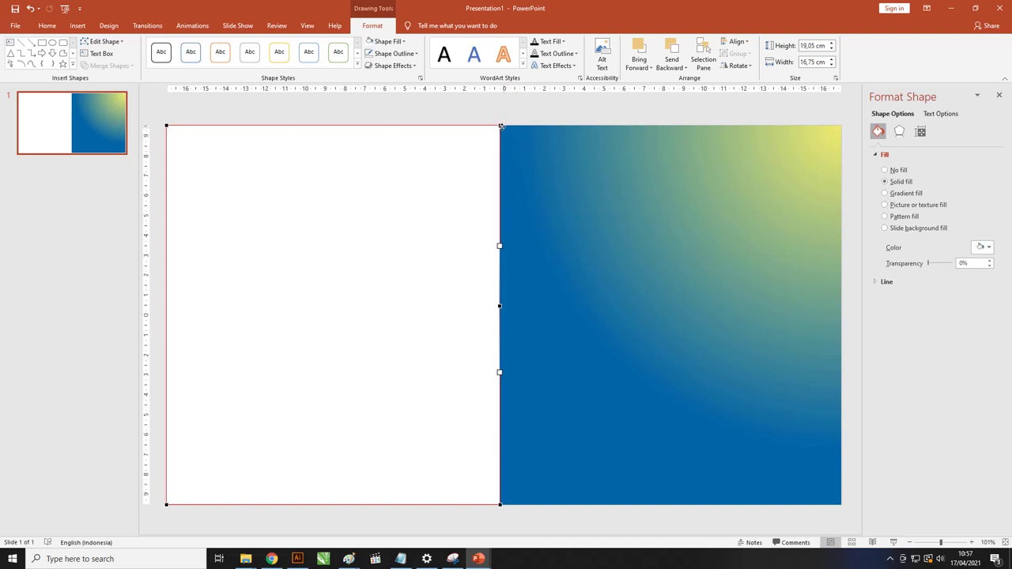
pyautogui.rightClick(343, 125)
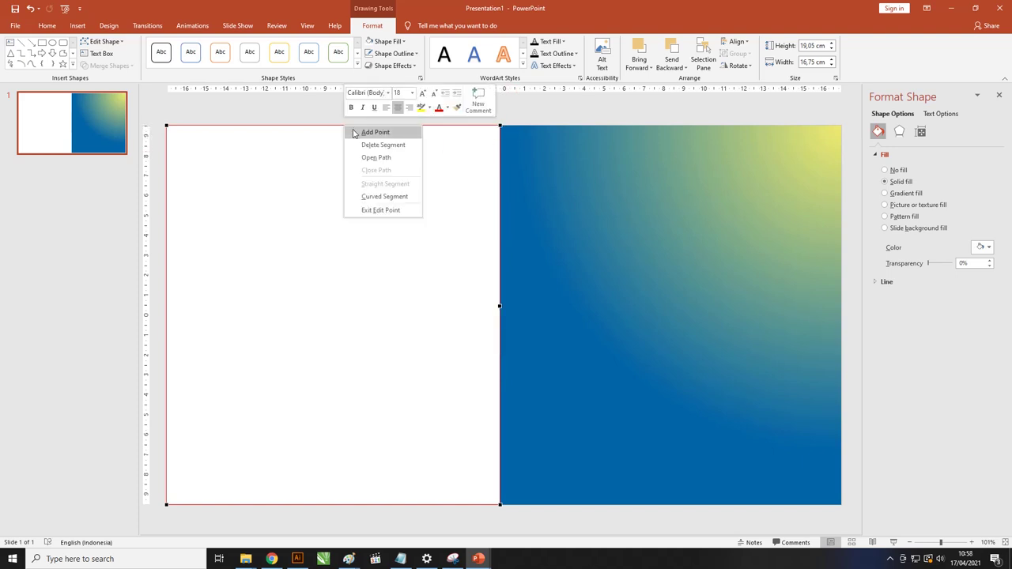
pyautogui.click(354, 132)
# - Pull the white shape's top-right corner into a diagonal and carve a notch in its right edge
pyautogui.moveTo(502, 125); pyautogui.dragTo(491, 305)
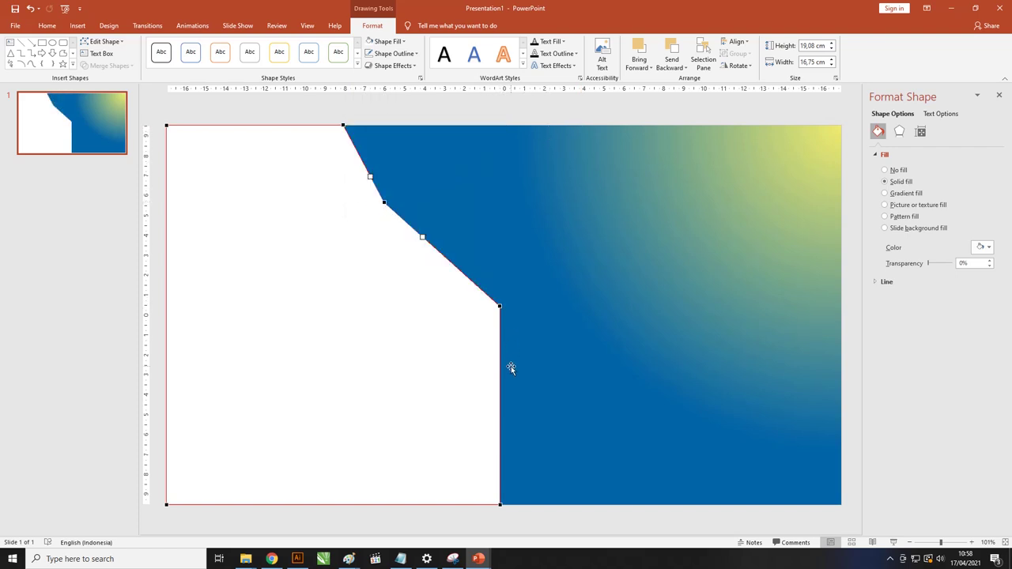
pyautogui.rightClick(500, 434)
pyautogui.click(514, 439)
pyautogui.moveTo(499, 310); pyautogui.dragTo(387, 403)
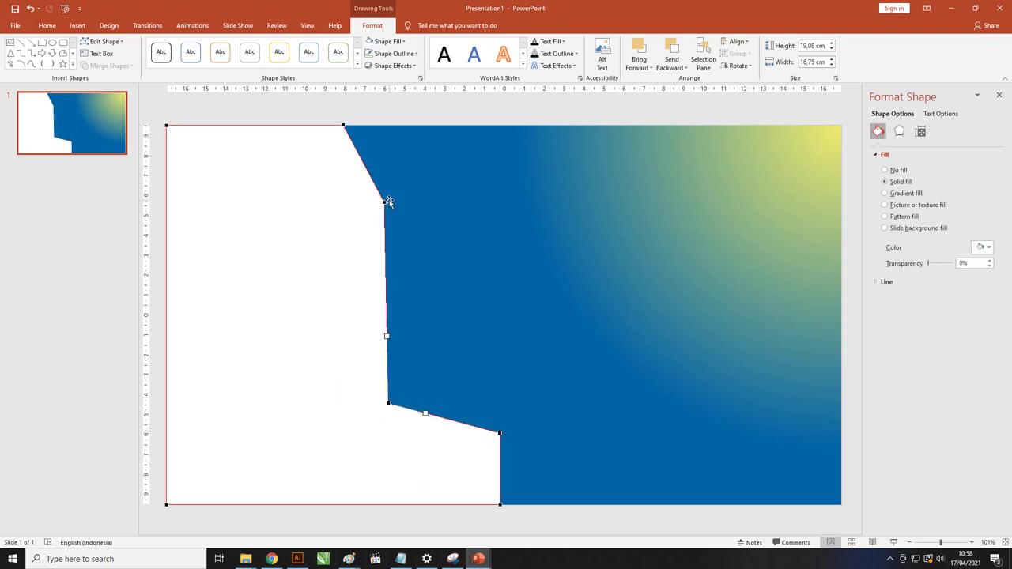
pyautogui.moveTo(386, 203)
pyautogui.mouseDown()
pyautogui.moveTo(395, 290)
pyautogui.moveTo(371, 313)
pyautogui.mouseUp()
pyautogui.moveTo(373, 196); pyautogui.dragTo(407, 139)
# - Refine the upper and lower curves of the right edge into a smooth wave
pyautogui.moveTo(371, 314)
pyautogui.mouseDown()
pyautogui.moveTo(392, 344)
pyautogui.moveTo(351, 292)
pyautogui.mouseUp()
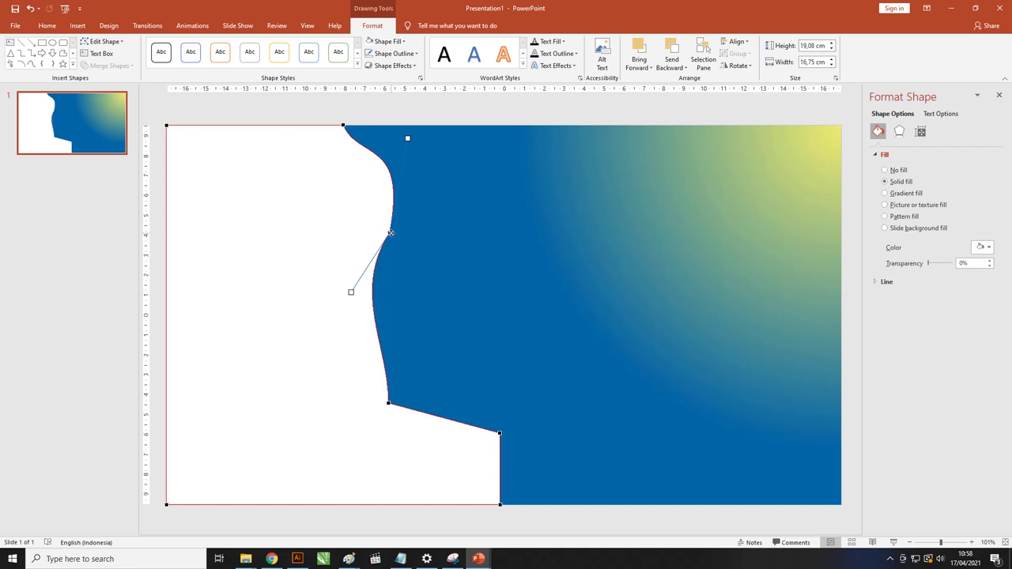
pyautogui.moveTo(391, 233); pyautogui.dragTo(408, 244)
pyautogui.moveTo(427, 150)
pyautogui.mouseDown()
pyautogui.moveTo(456, 130)
pyautogui.moveTo(441, 153)
pyautogui.mouseUp()
pyautogui.click(342, 125)
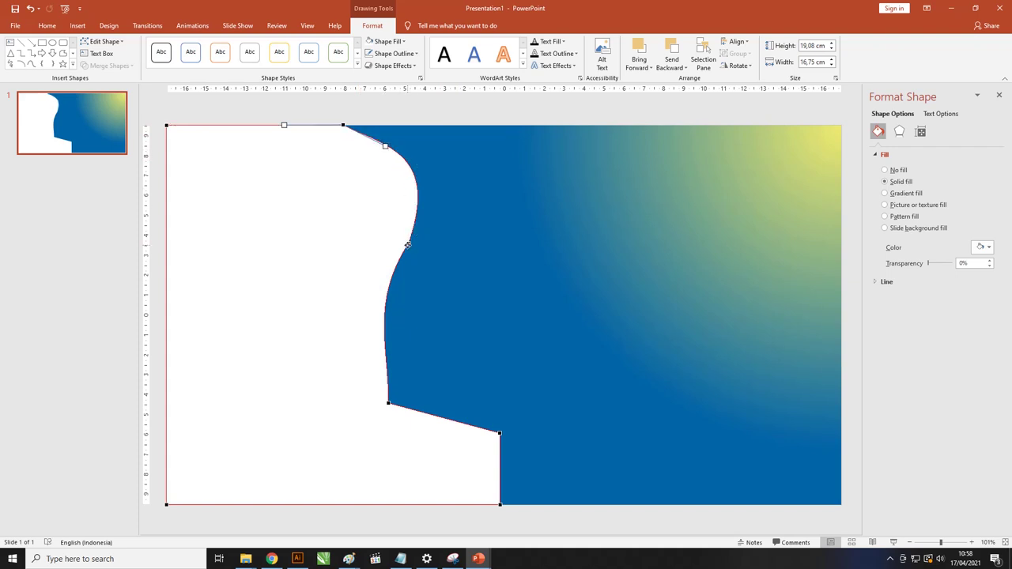
pyautogui.moveTo(409, 242); pyautogui.dragTo(400, 251)
pyautogui.moveTo(362, 309); pyautogui.dragTo(352, 318)
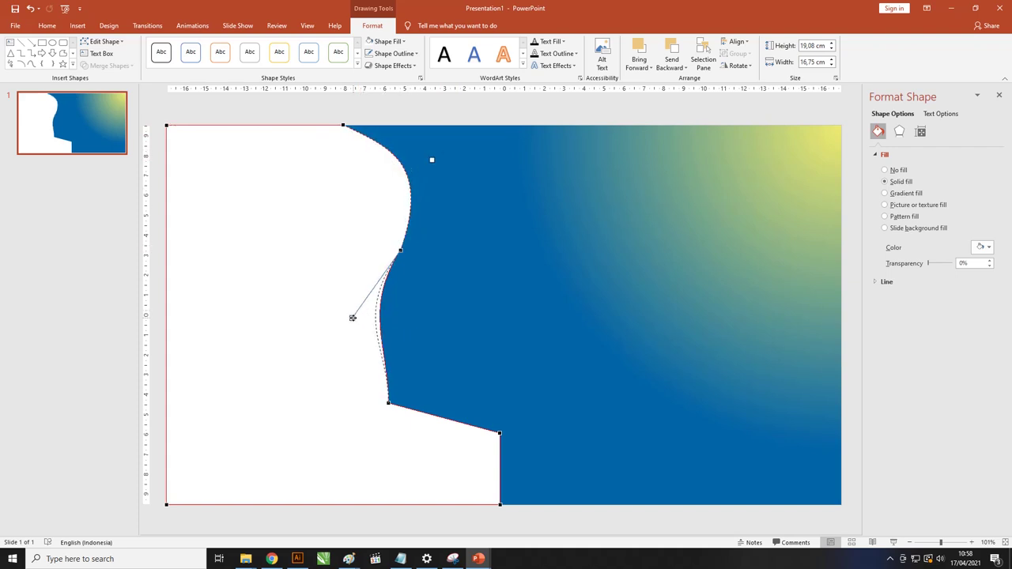
# - Round the inner step corner into a curve flowing into the bottom ledge, bulging the right edge
pyautogui.click(387, 404)
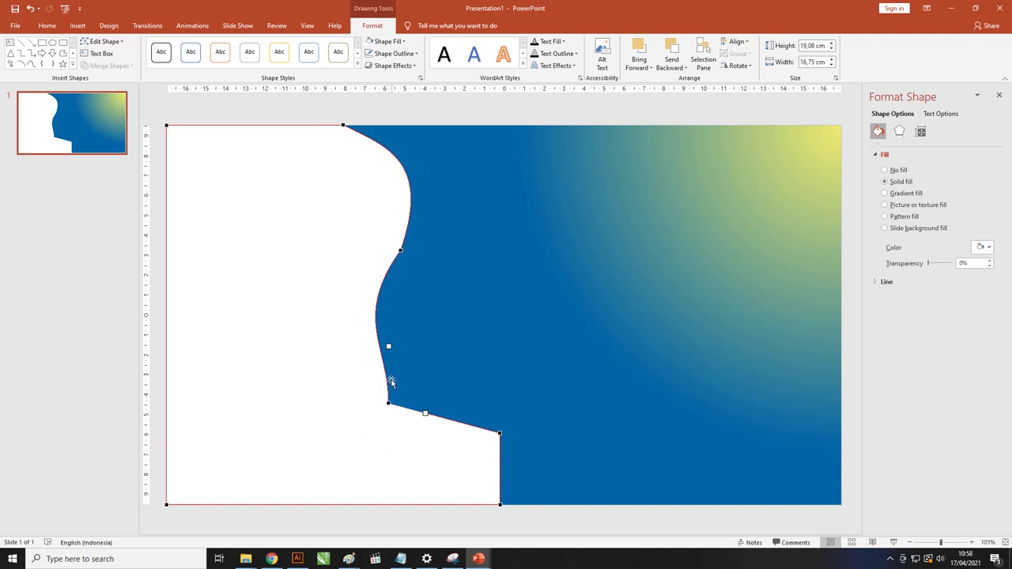
pyautogui.moveTo(388, 403); pyautogui.dragTo(354, 422)
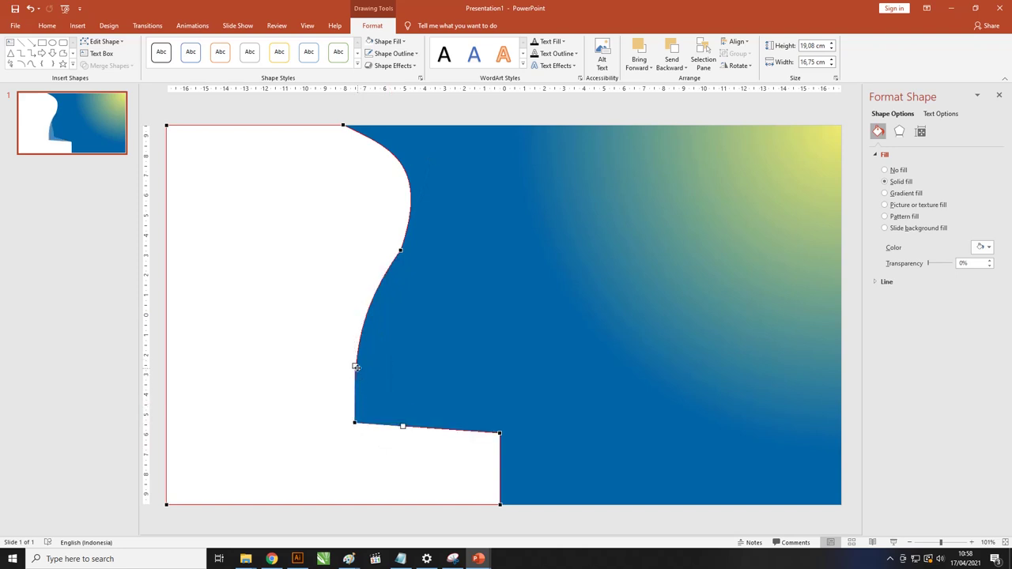
pyautogui.moveTo(356, 366); pyautogui.dragTo(314, 367)
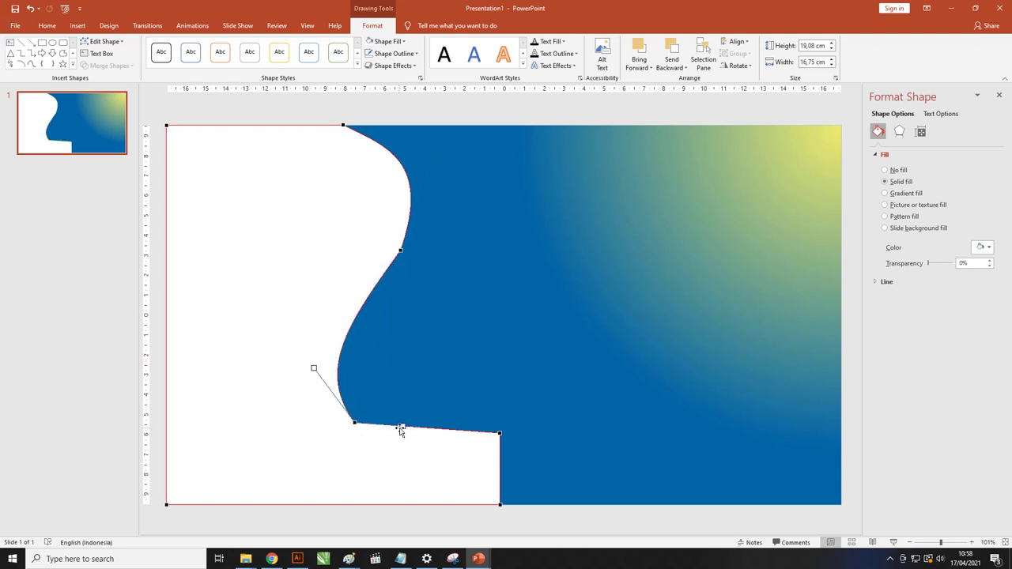
pyautogui.moveTo(402, 426); pyautogui.dragTo(394, 462)
pyautogui.moveTo(355, 422); pyautogui.dragTo(378, 412)
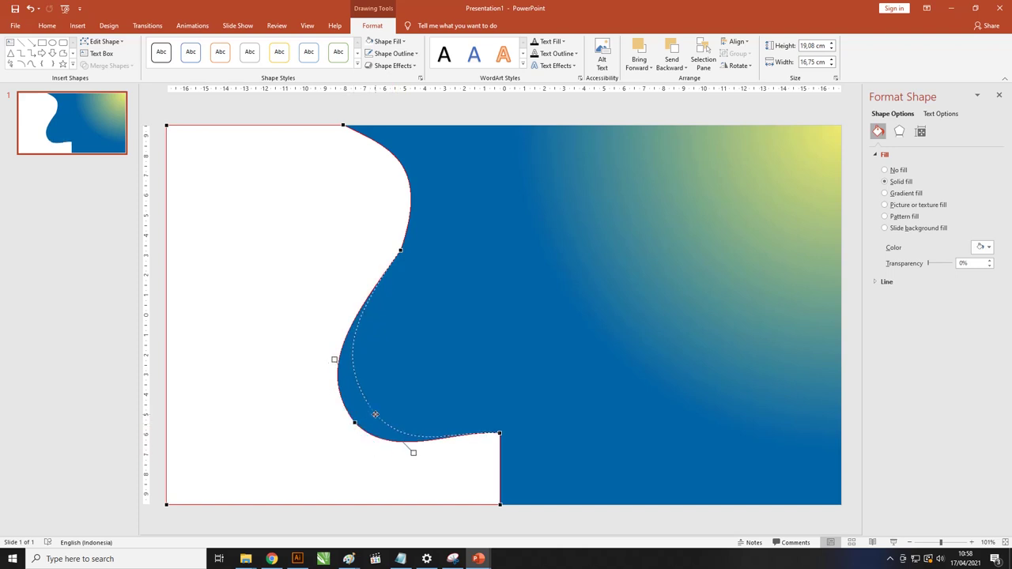
pyautogui.click(500, 433)
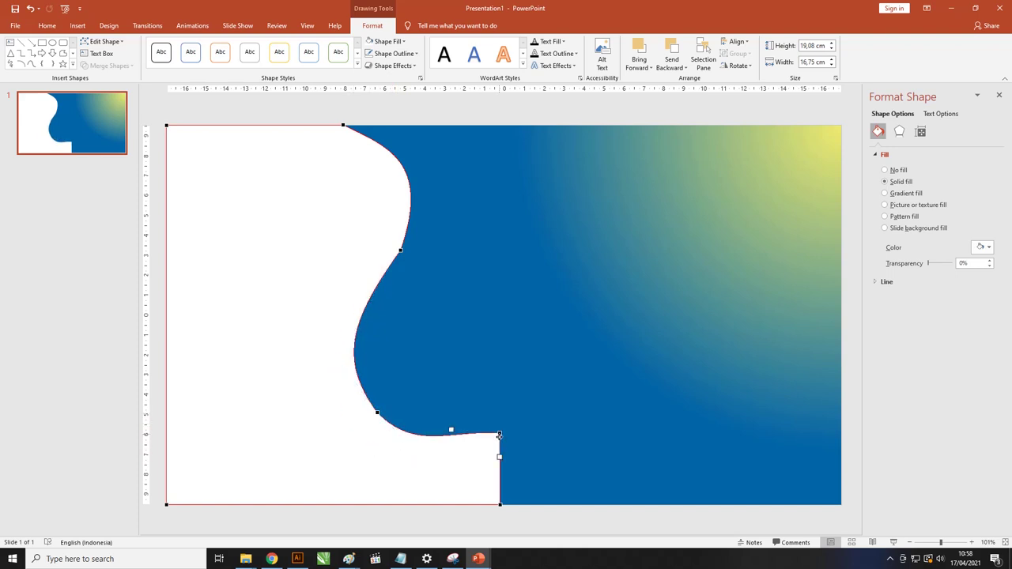
pyautogui.moveTo(501, 456); pyautogui.dragTo(547, 461)
# - Pull the white shape's bottom-right end outward into a rounded lobe
pyautogui.click(501, 506)
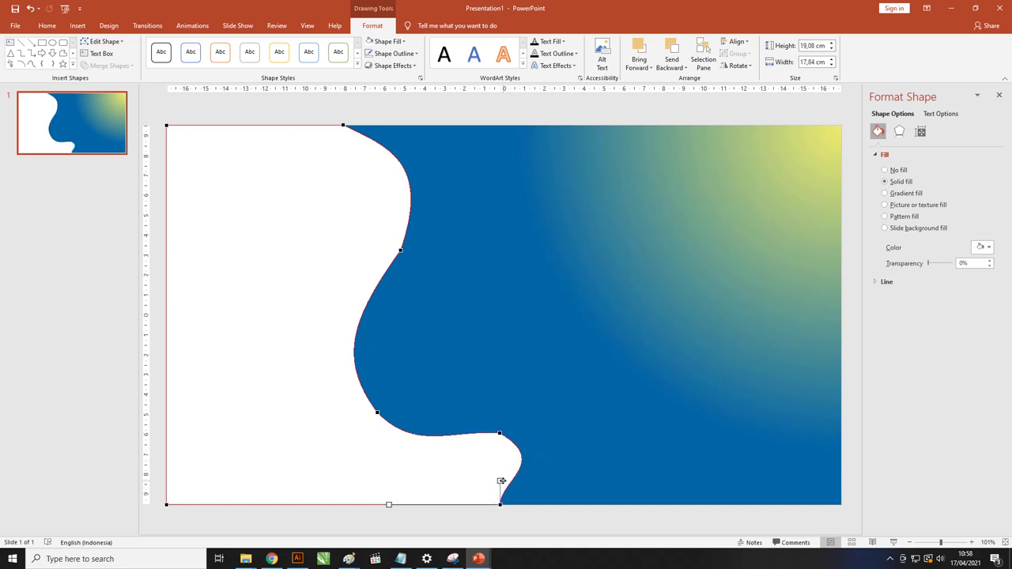
pyautogui.moveTo(505, 482); pyautogui.dragTo(542, 503)
pyautogui.click(500, 434)
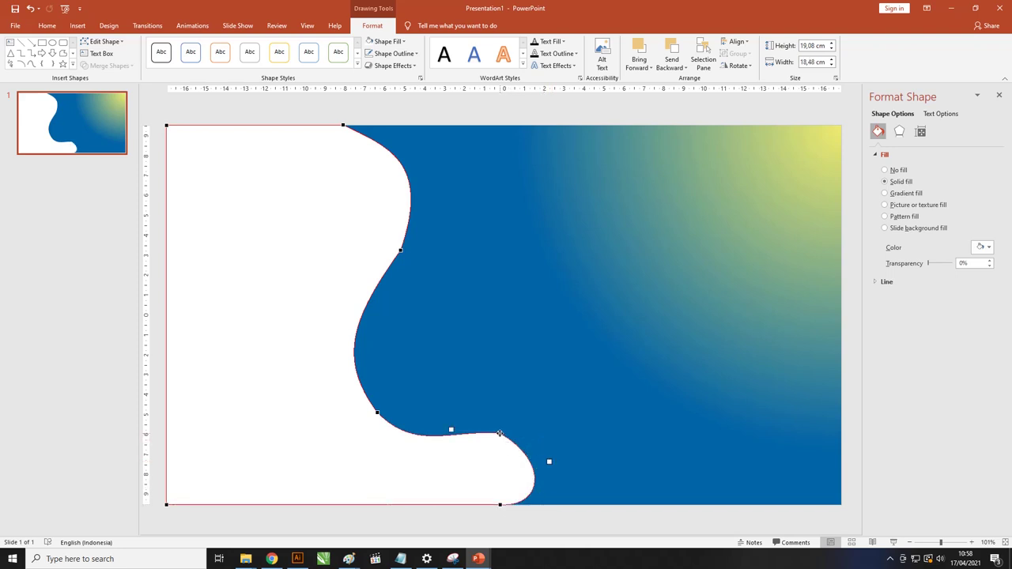
pyautogui.moveTo(554, 423); pyautogui.dragTo(553, 429)
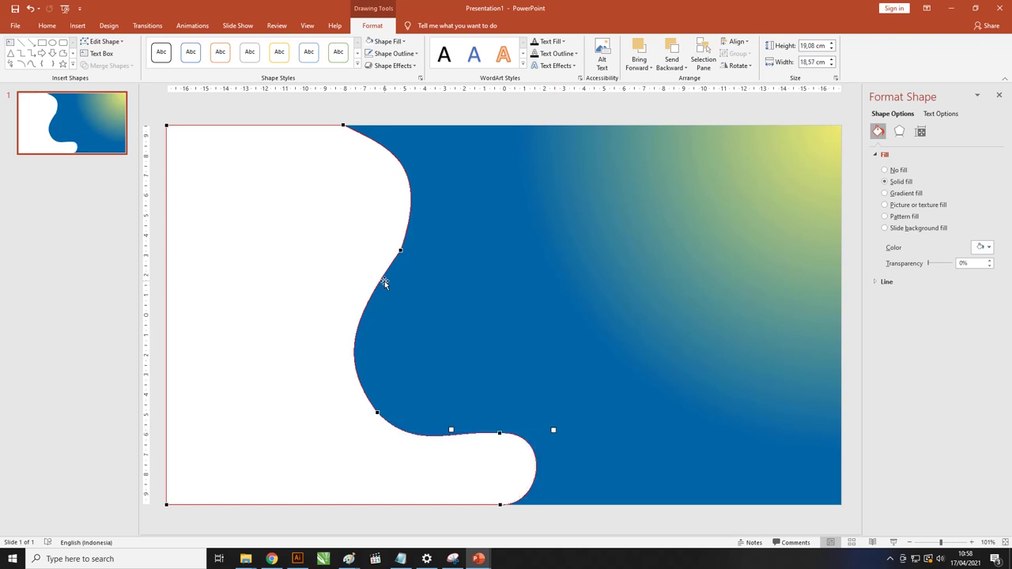
# - Smooth the upper wave and lower bend, then bulge the lobe further to 19,7 cm wide
pyautogui.moveTo(402, 249); pyautogui.dragTo(430, 265)
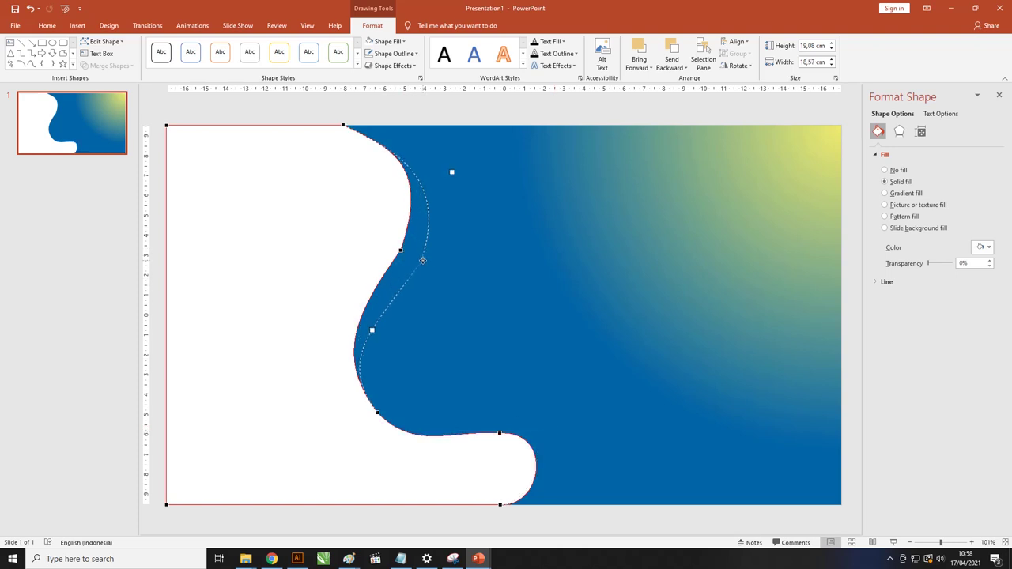
pyautogui.click(378, 411)
pyautogui.moveTo(414, 450); pyautogui.dragTo(422, 452)
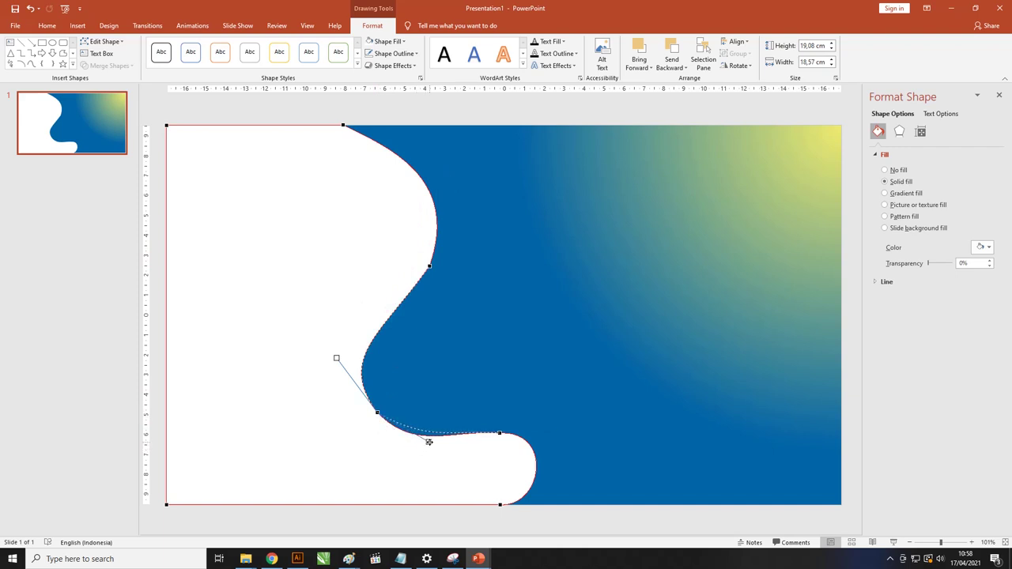
pyautogui.moveTo(337, 358); pyautogui.dragTo(335, 370)
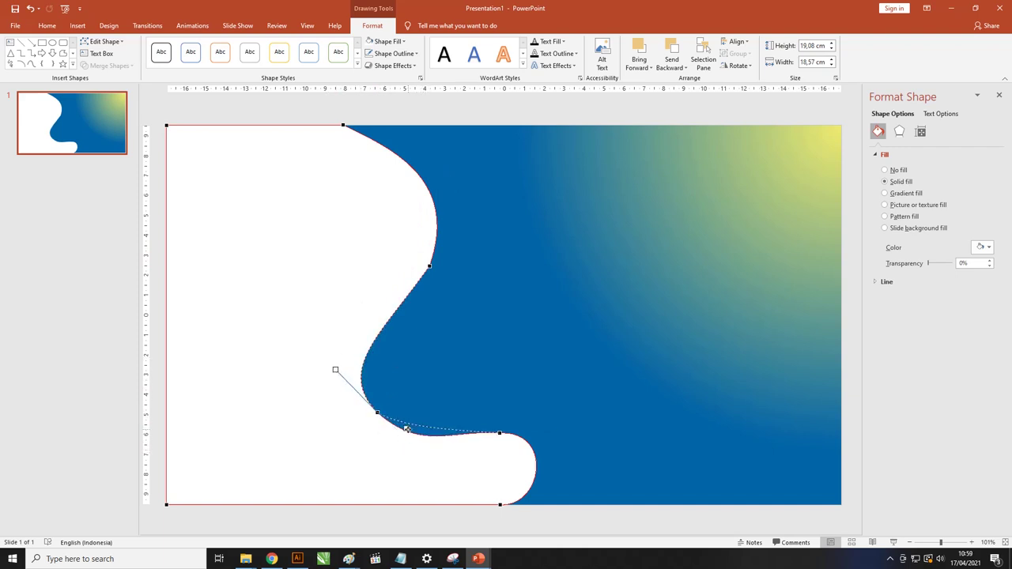
pyautogui.moveTo(500, 432); pyautogui.dragTo(515, 415)
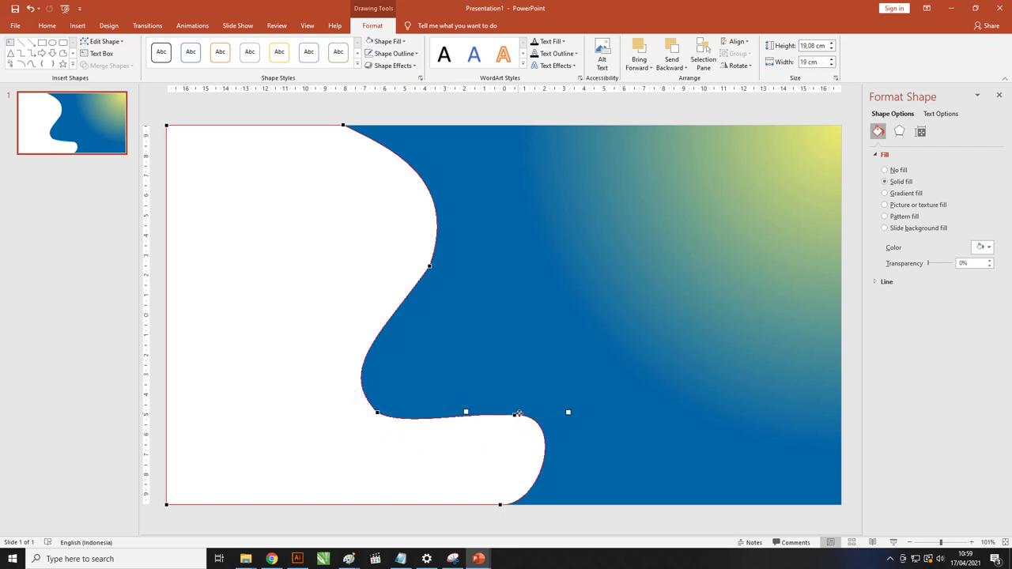
pyautogui.moveTo(501, 504); pyautogui.dragTo(577, 502)
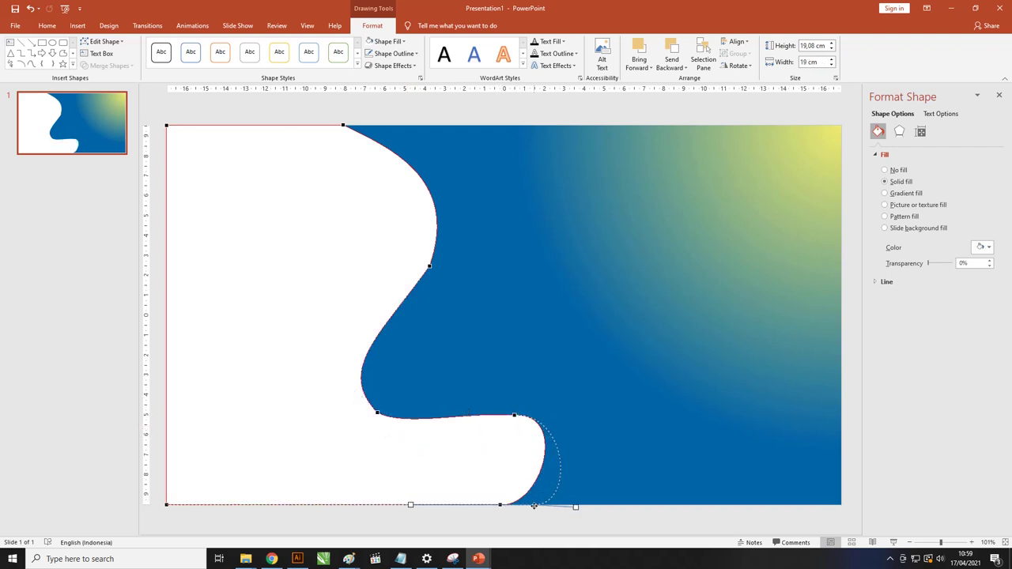
# - Refine the upper wave point and its curves for a smoother S-shaped edge
pyautogui.click(377, 412)
pyautogui.click(430, 266)
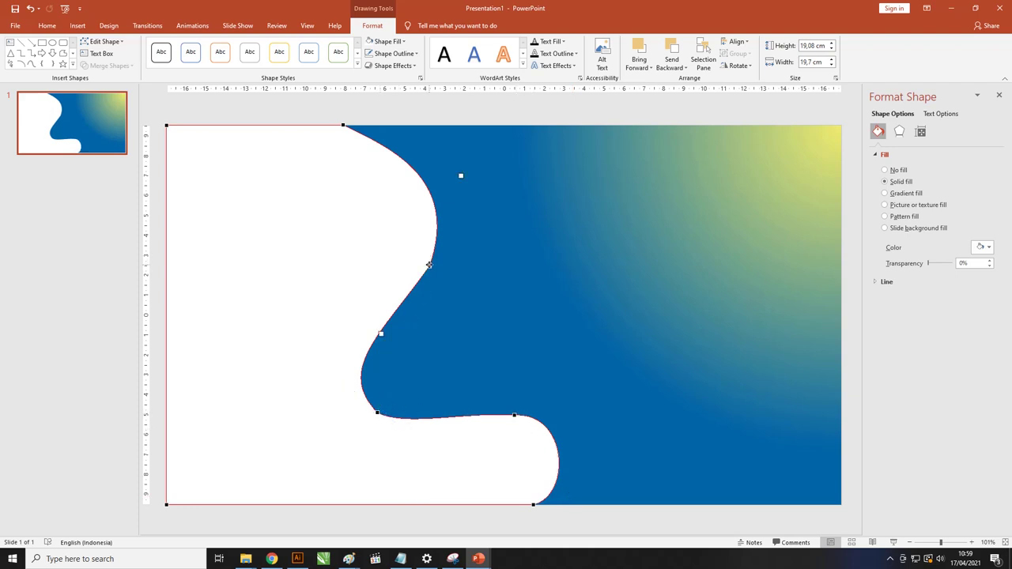
pyautogui.moveTo(381, 334); pyautogui.dragTo(403, 353)
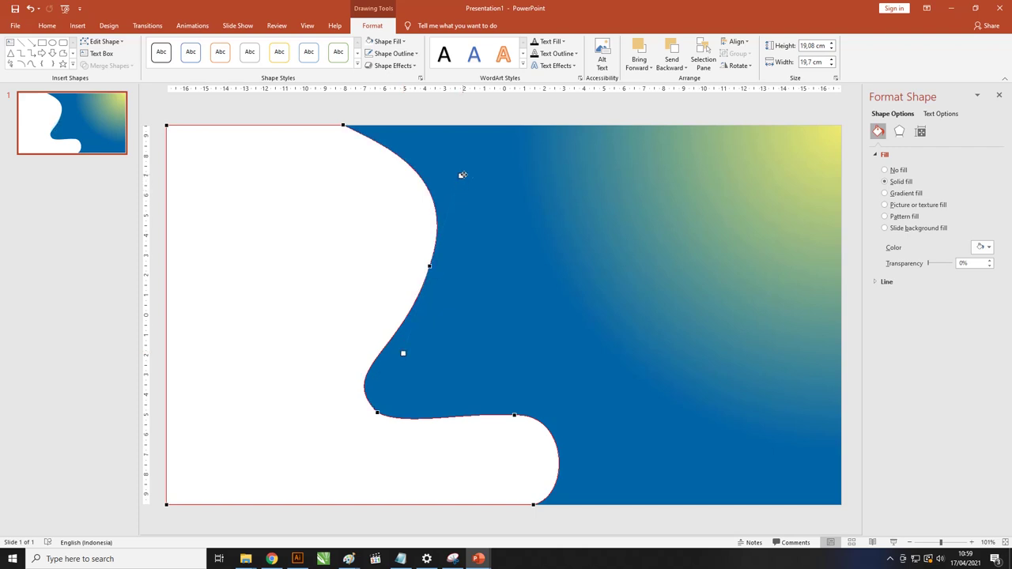
pyautogui.moveTo(461, 175); pyautogui.dragTo(471, 178)
pyautogui.moveTo(439, 266); pyautogui.dragTo(432, 257)
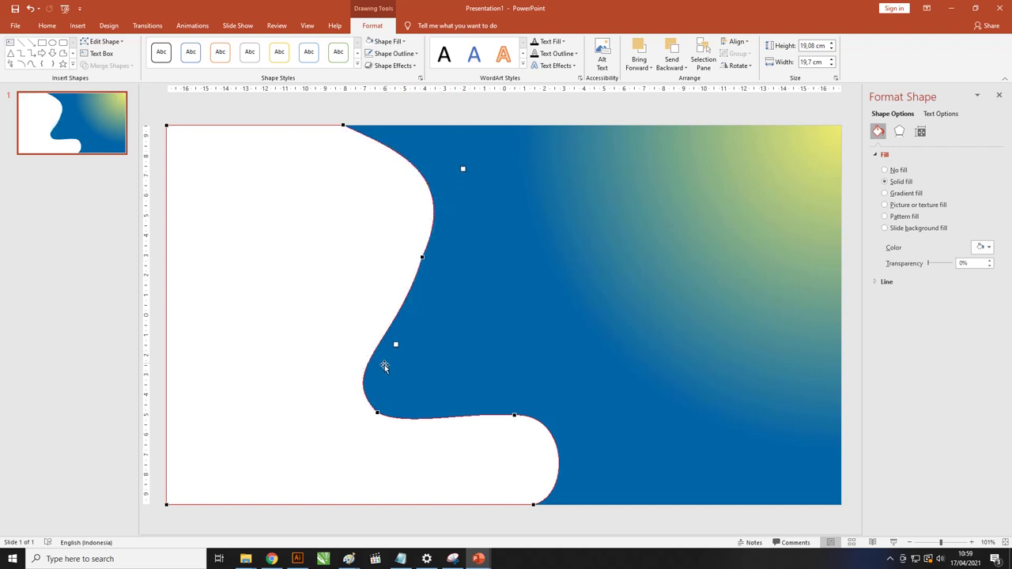
pyautogui.click(378, 413)
# - Add a vertex on the left curve, ease the lower bend's handle, and deselect the shape
pyautogui.click(423, 258)
pyautogui.keyDown('ctrl'); pyautogui.scroll(5, 423, 258); pyautogui.keyUp('ctrl')
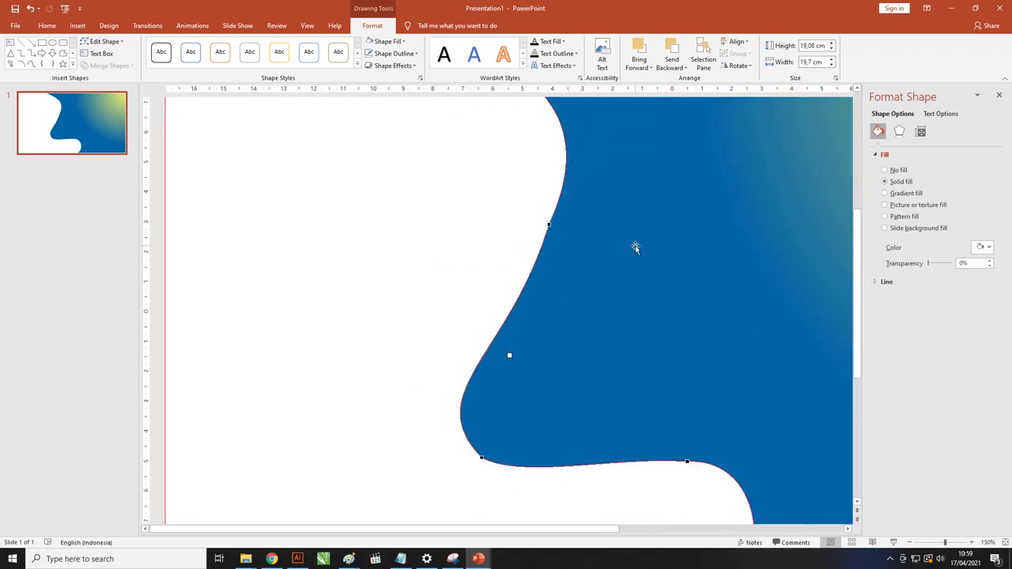
pyautogui.keyDown('ctrl'); pyautogui.scroll(-2, 635, 245); pyautogui.keyUp('ctrl')
pyautogui.moveTo(452, 347); pyautogui.dragTo(435, 314)
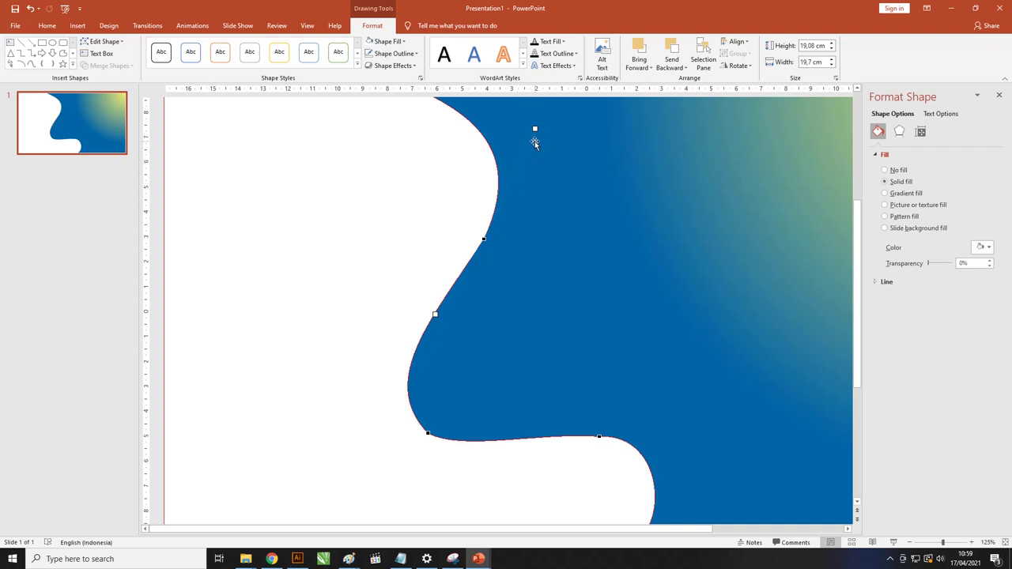
pyautogui.click(427, 433)
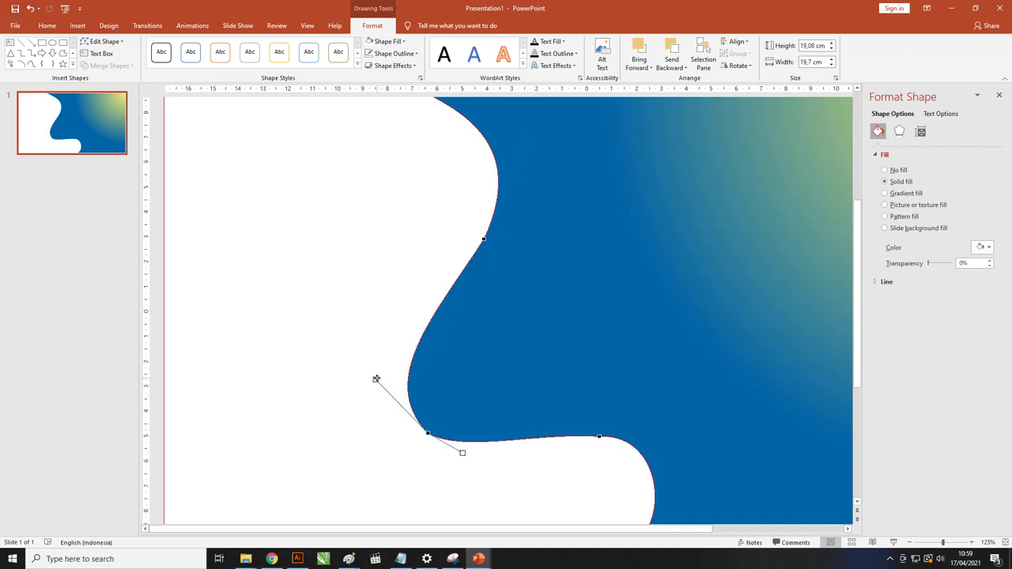
pyautogui.moveTo(375, 379); pyautogui.dragTo(374, 399)
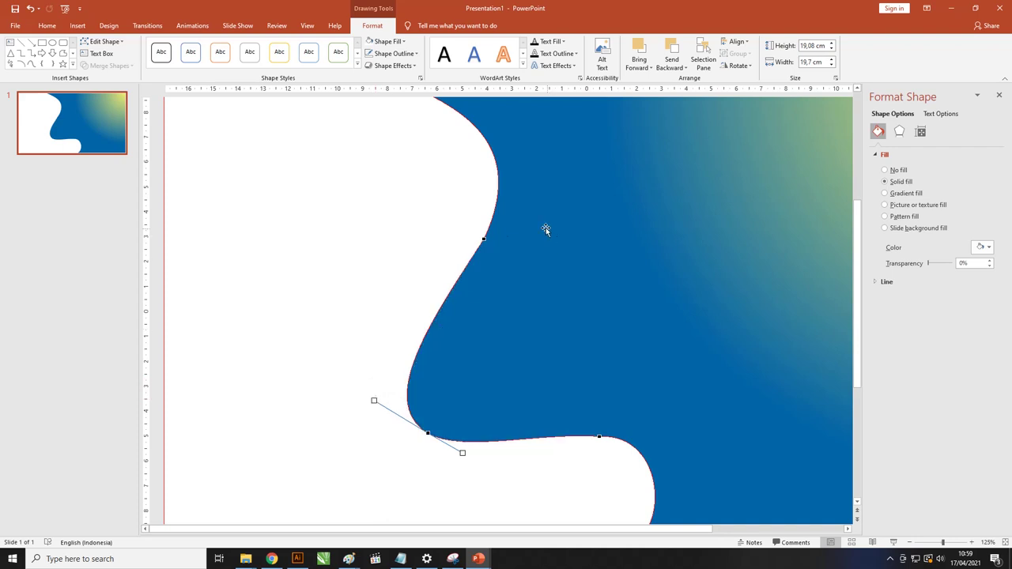
pyautogui.scroll(-2, 545, 228)
pyautogui.click(199, 110)
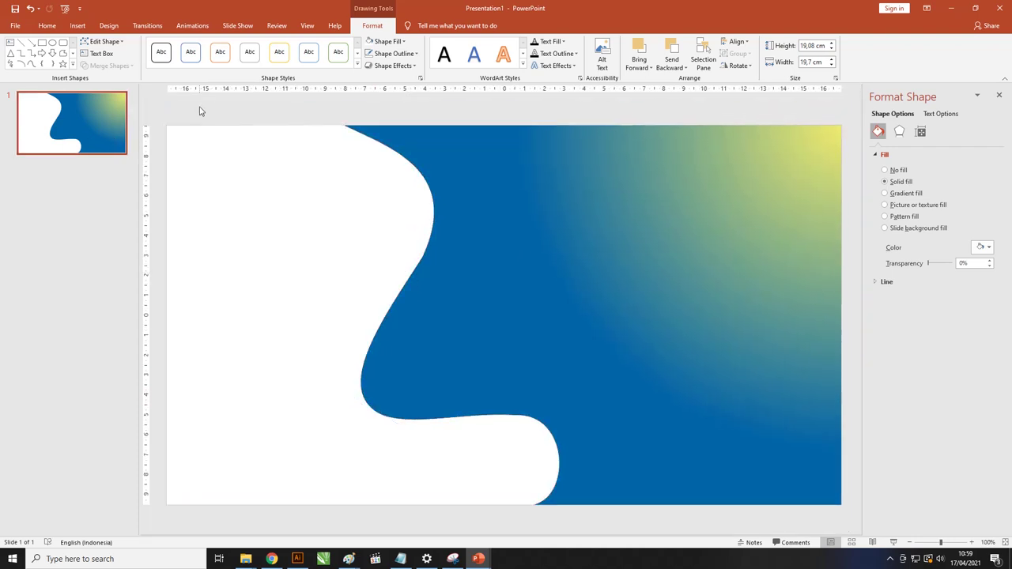
# - Turn on Edit Points for the white wave shape from Drawing Tools Format > Edit Shape
pyautogui.click(472, 433)
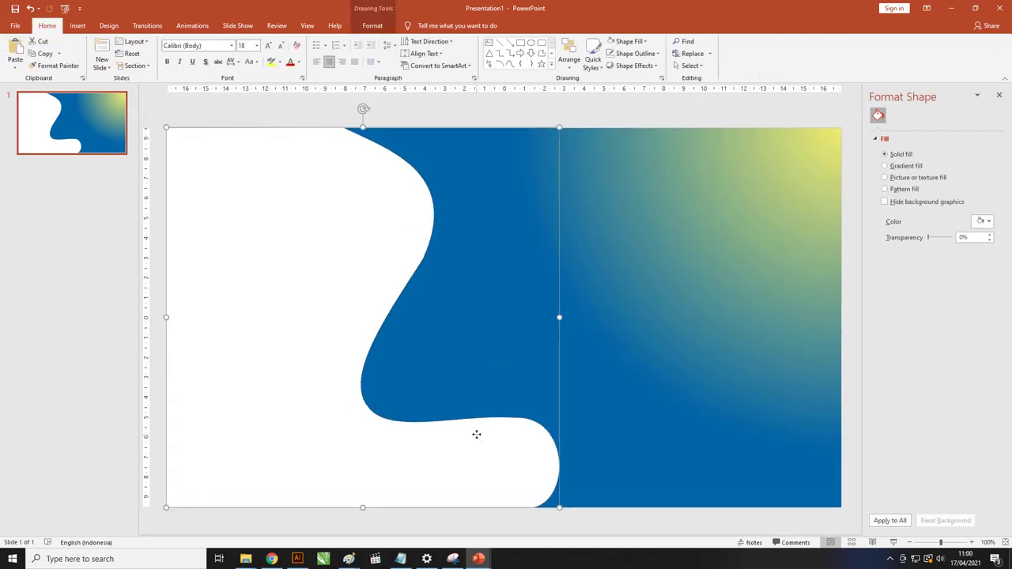
pyautogui.click(371, 25)
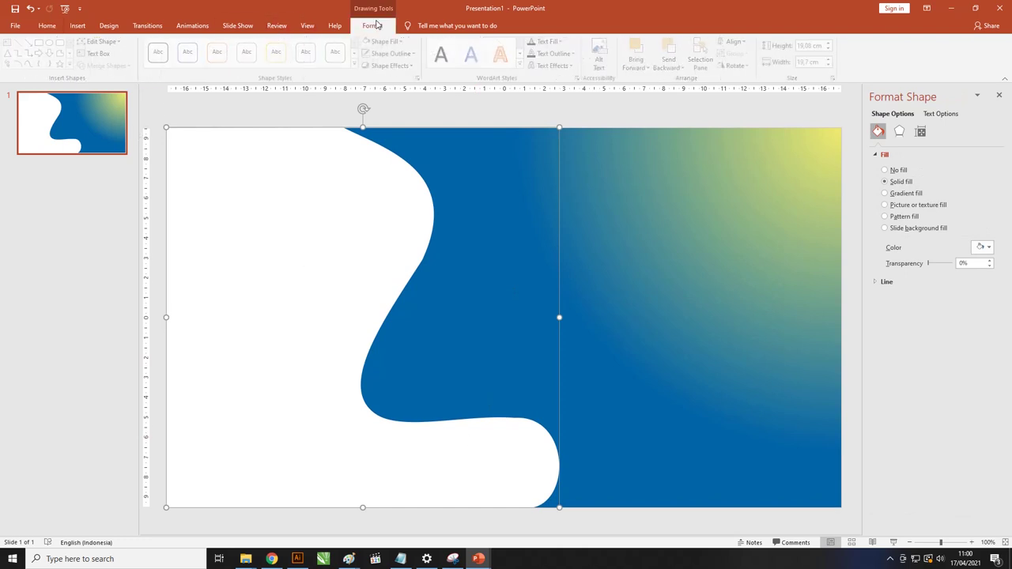
pyautogui.click(106, 42)
pyautogui.click(116, 66)
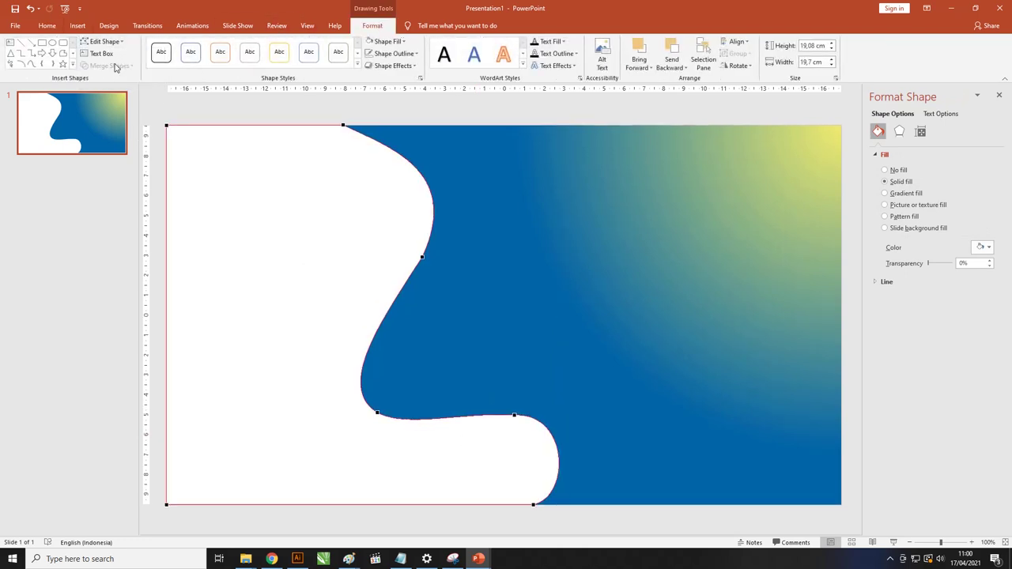
# - Drag the bottom-right lobe's handles outward, widening the shape to 21,16 cm
pyautogui.moveTo(534, 503); pyautogui.dragTo(611, 507)
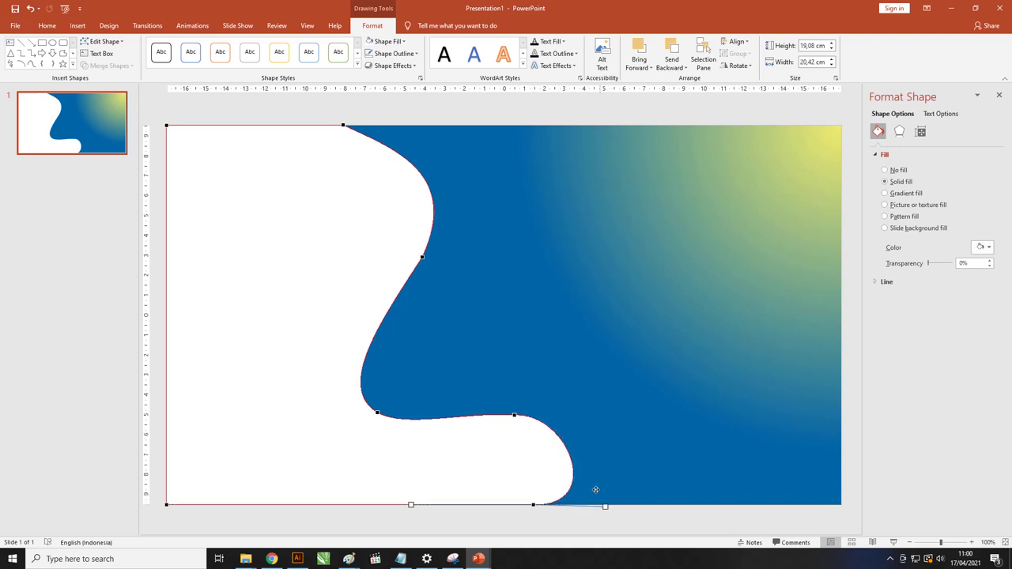
pyautogui.click(515, 415)
pyautogui.moveTo(569, 414); pyautogui.dragTo(613, 405)
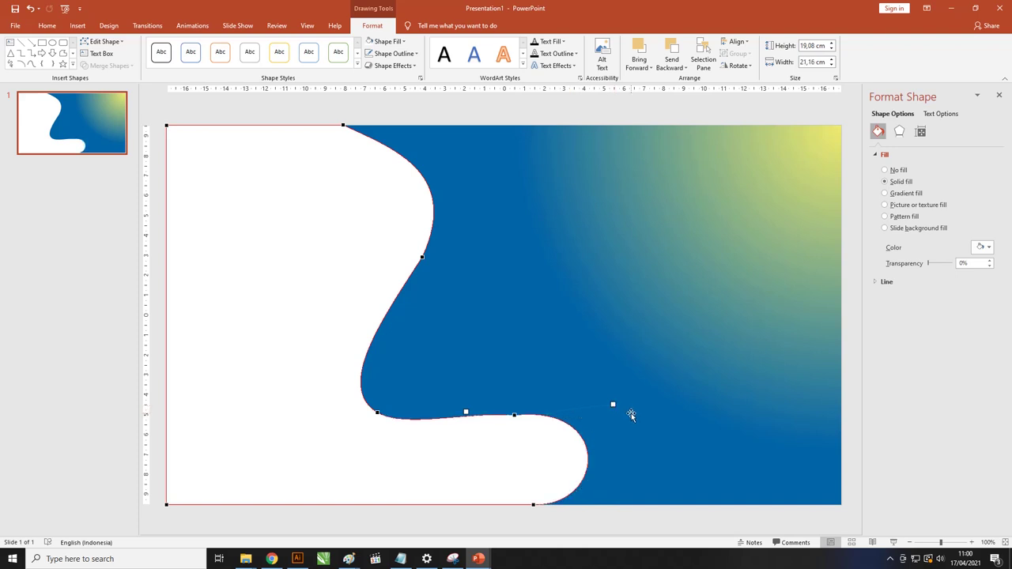
pyautogui.moveTo(612, 405); pyautogui.dragTo(609, 406)
# - Duplicate the gradient rectangle and shrink the copy into a strip along the slide's bottom
pyautogui.click(534, 191)
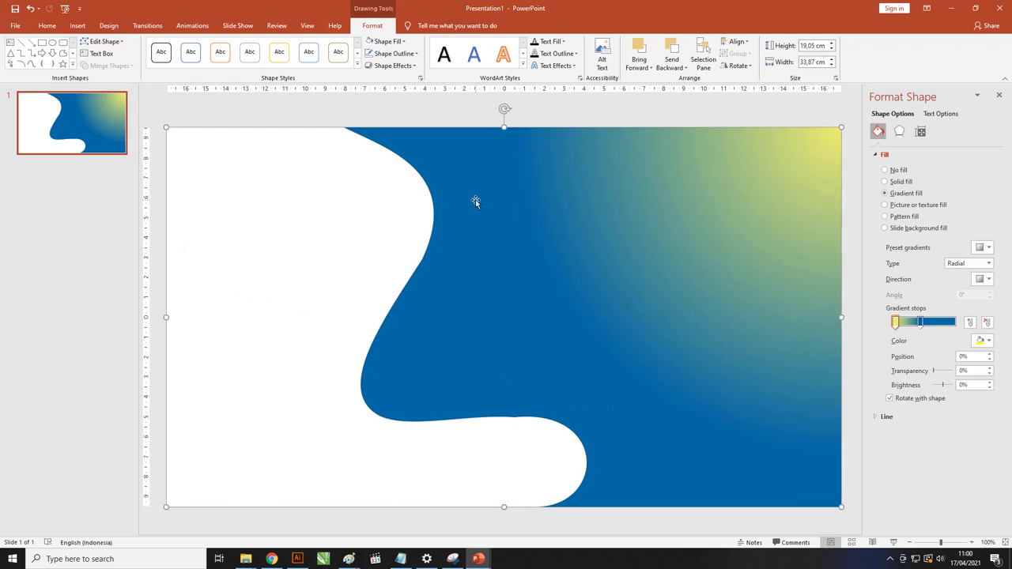
pyautogui.hotkey('ctrl', 'z')
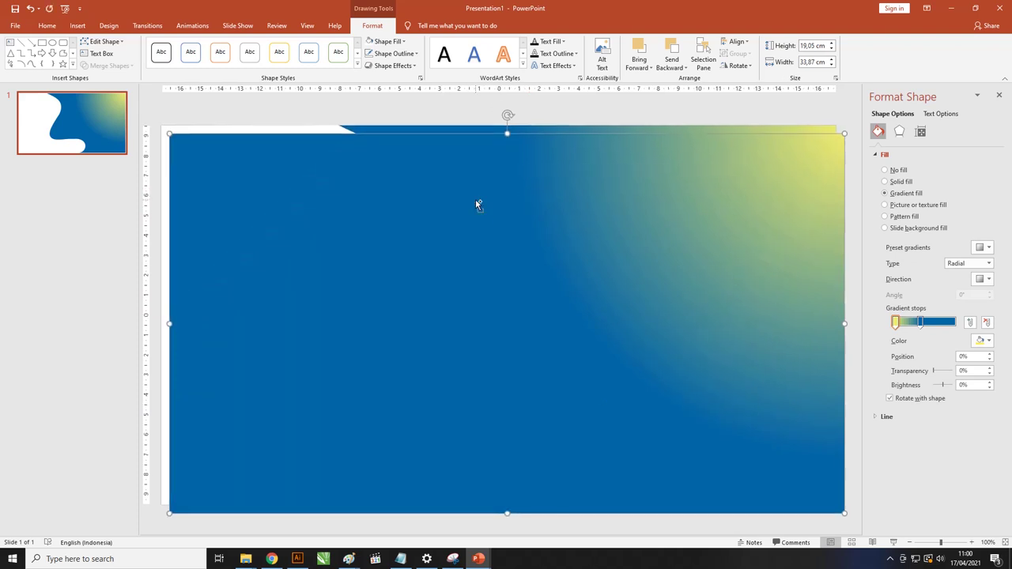
pyautogui.moveTo(511, 192); pyautogui.dragTo(504, 182)
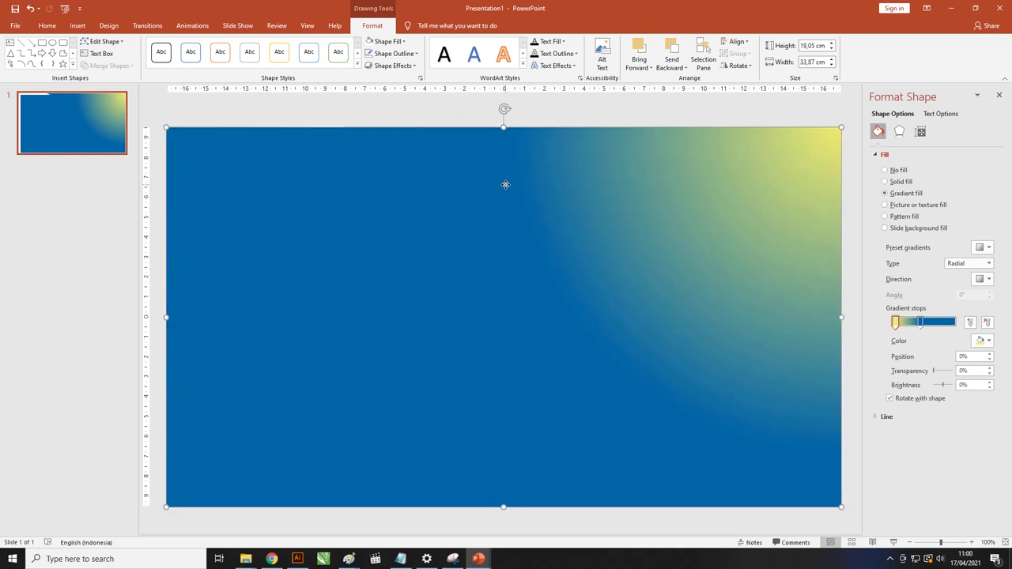
pyautogui.moveTo(504, 127)
pyautogui.mouseDown()
pyautogui.moveTo(518, 404)
pyautogui.moveTo(503, 414)
pyautogui.mouseUp()
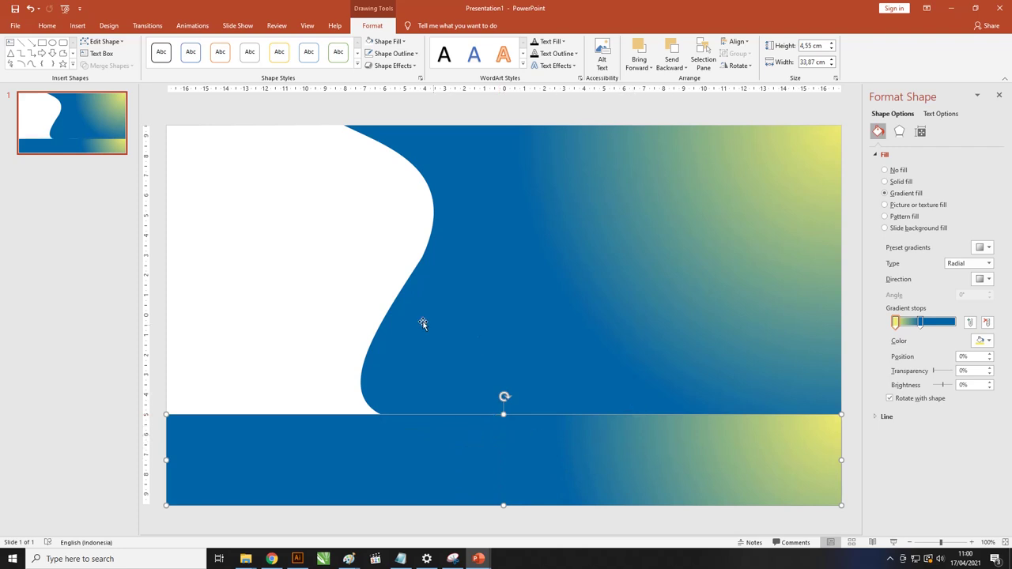
# - Bring the white wave shape to the front, then select the bottom gradient strip
pyautogui.click(353, 231)
pyautogui.rightClick(343, 180)
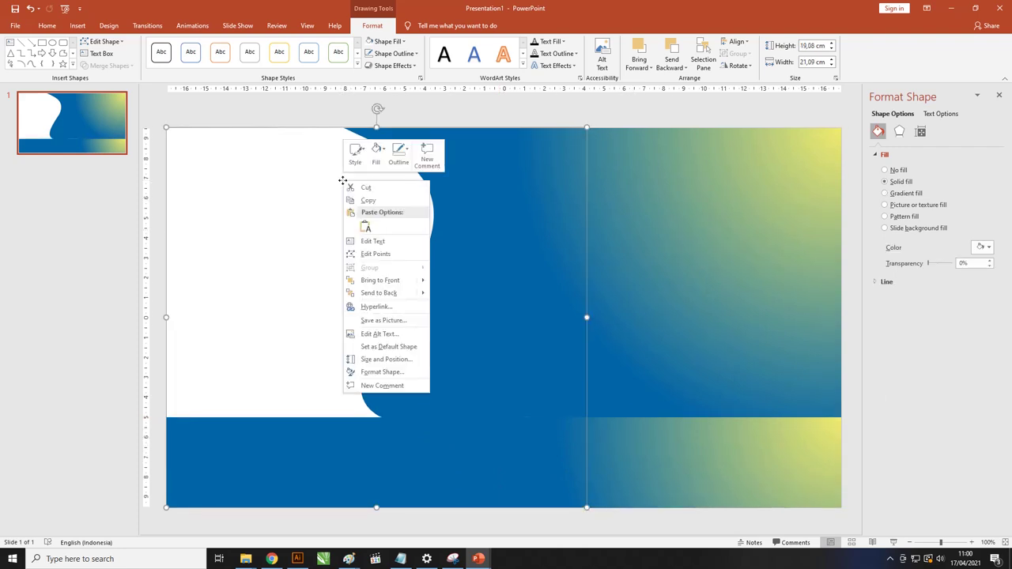
pyautogui.click(369, 281)
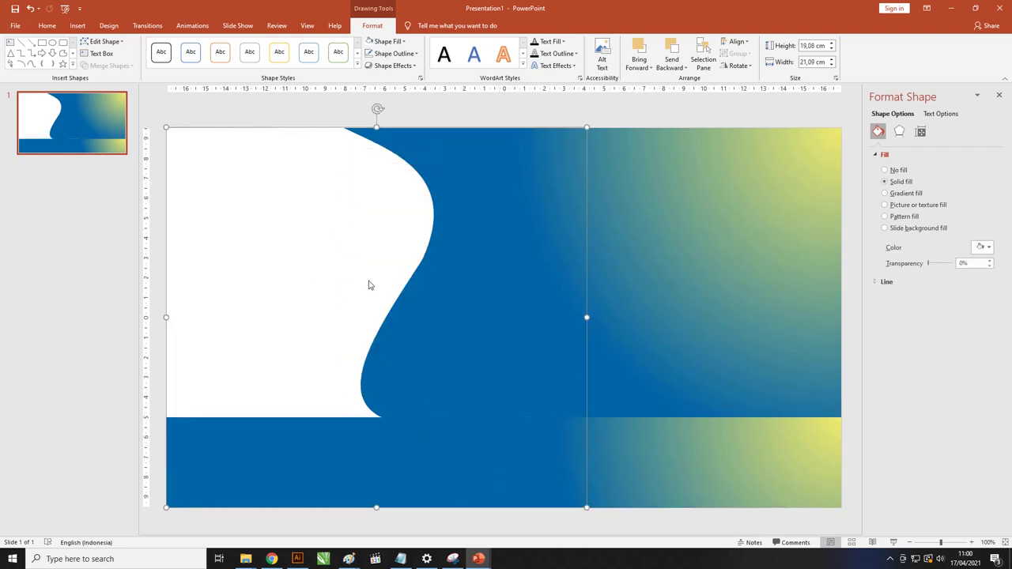
pyautogui.click(687, 440)
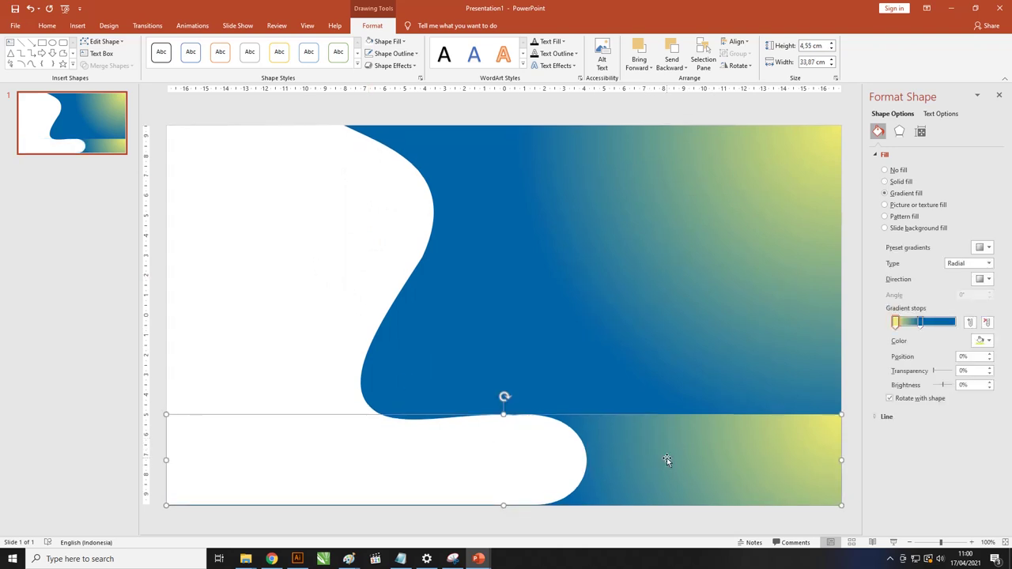
# - Set the strip's second gradient stop to darker blue #0A5F81 and move it to 27%
pyautogui.click(921, 324)
pyautogui.click(988, 341)
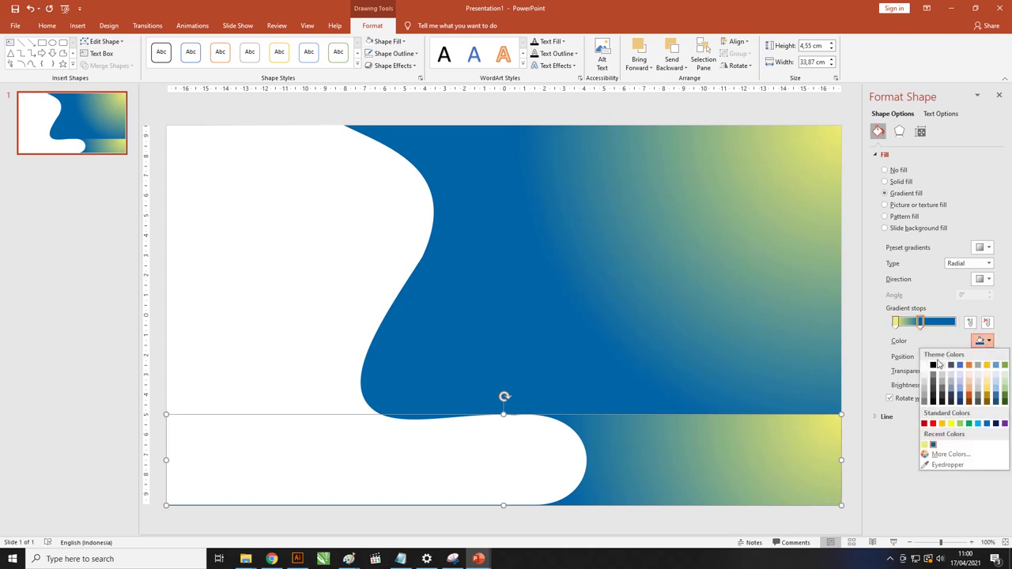
pyautogui.click(949, 453)
pyautogui.doubleClick(444, 323)
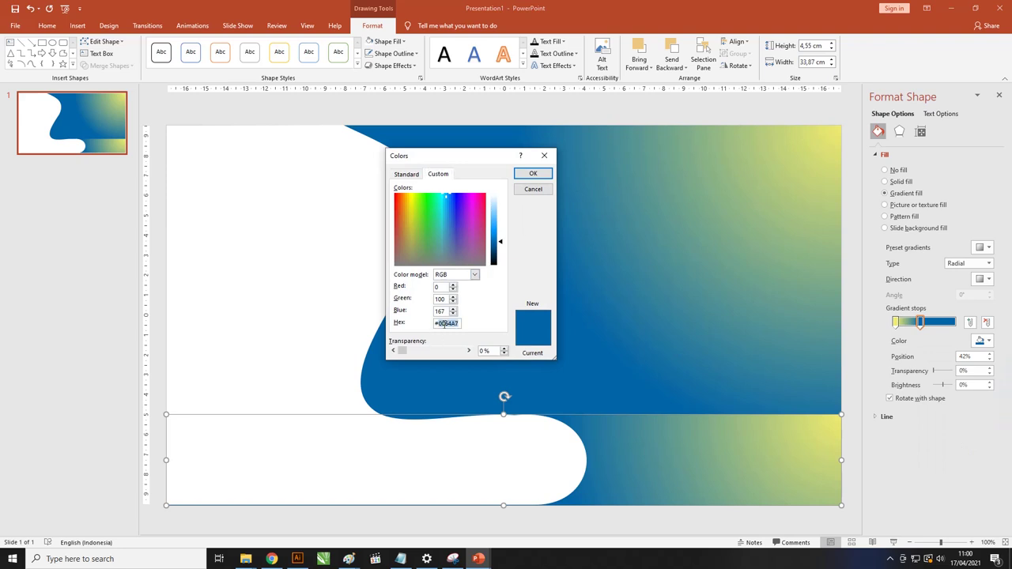
pyautogui.rightClick(445, 324)
pyautogui.click(472, 358)
pyautogui.moveTo(526, 158); pyautogui.dragTo(471, 145)
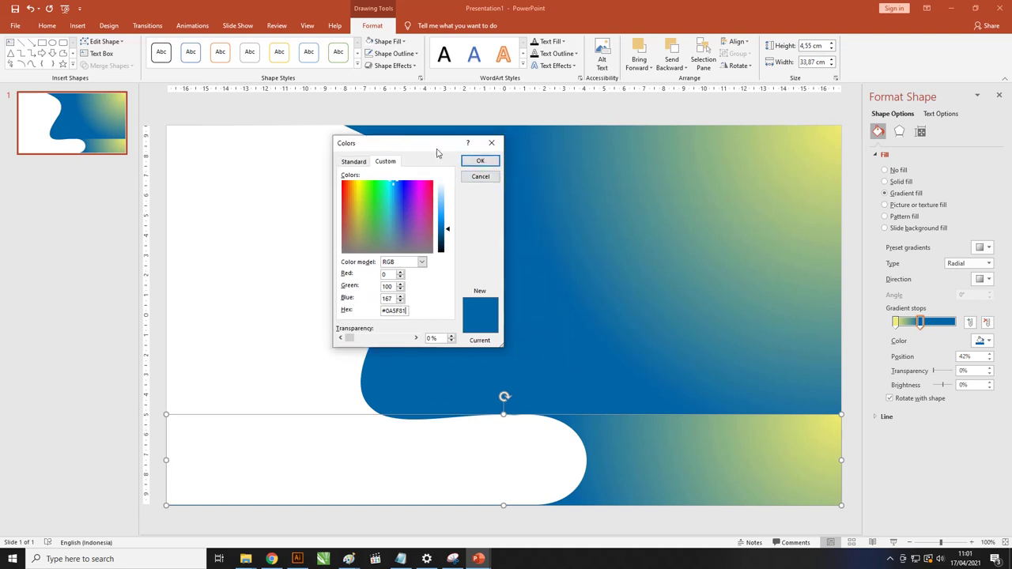
pyautogui.click(477, 161)
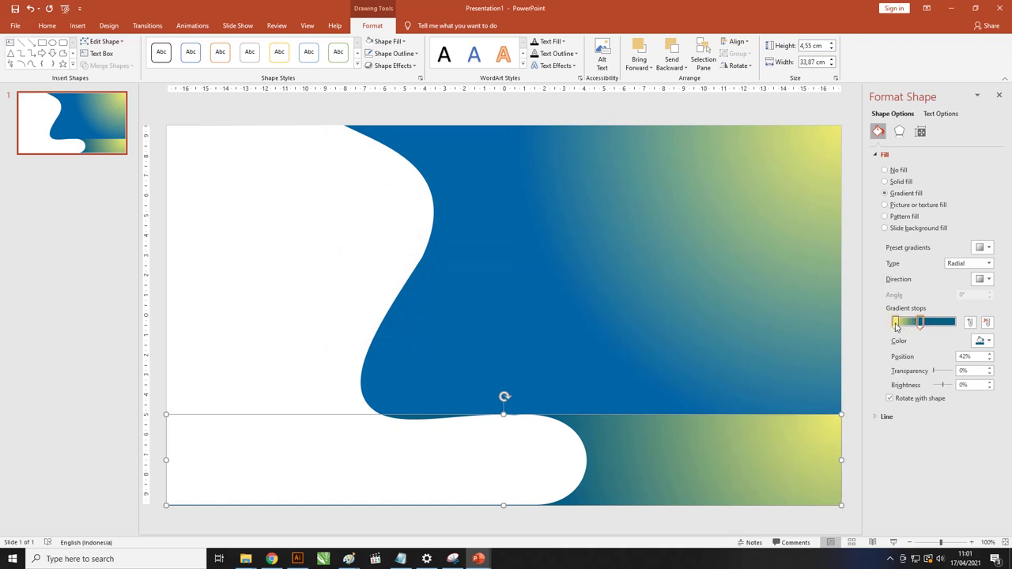
pyautogui.moveTo(919, 322); pyautogui.dragTo(897, 327)
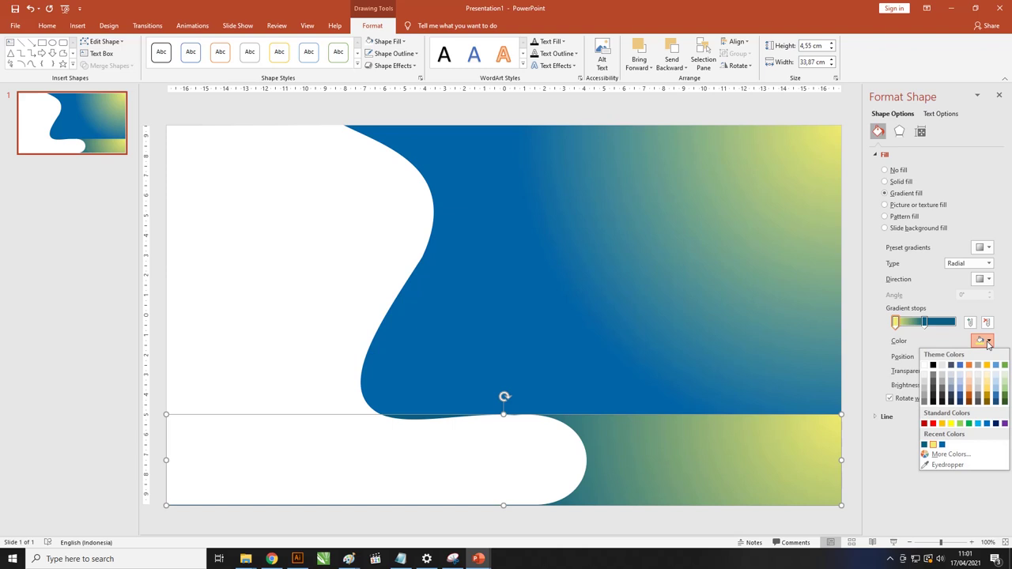
# - Change the yellow first stop to grey-green #799383 via More Colors
pyautogui.click(951, 454)
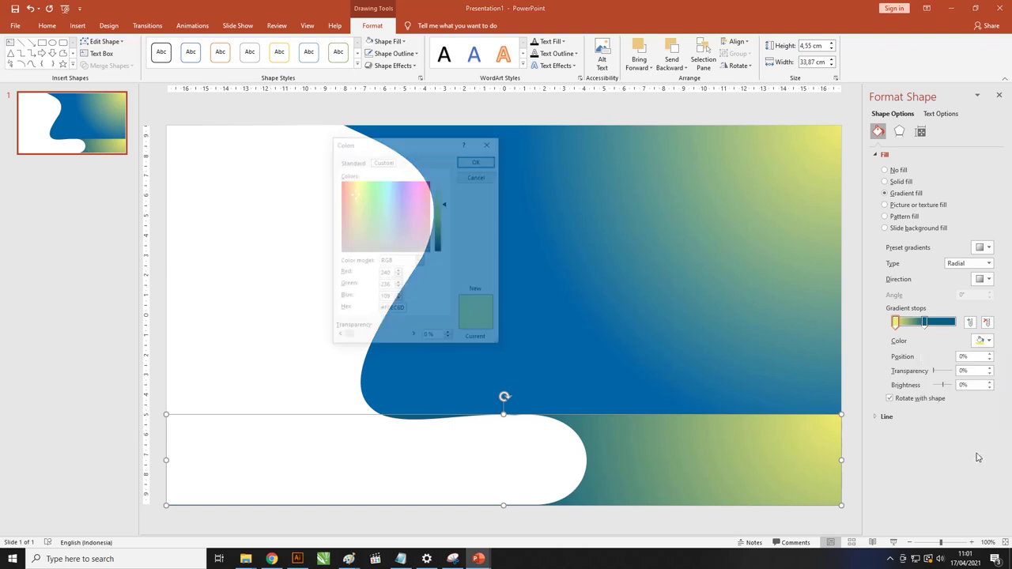
pyautogui.moveTo(417, 144); pyautogui.dragTo(497, 143)
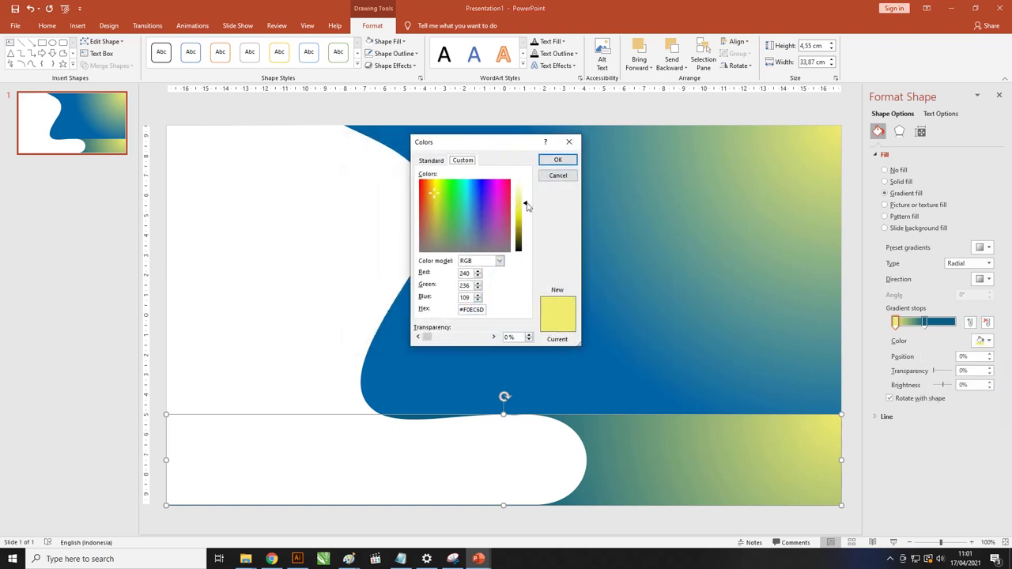
pyautogui.moveTo(528, 207); pyautogui.dragTo(529, 230)
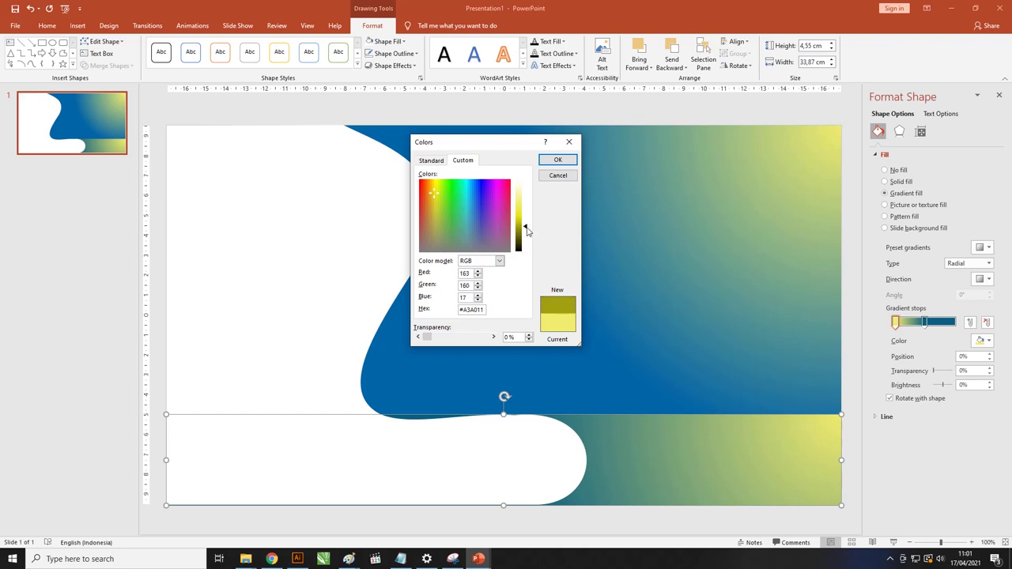
pyautogui.moveTo(527, 230); pyautogui.dragTo(527, 234)
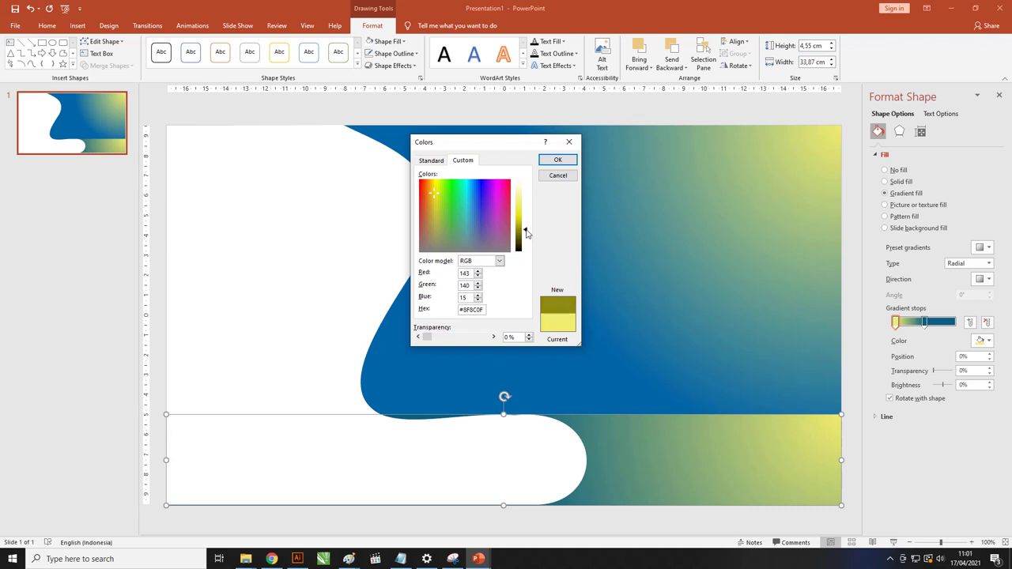
pyautogui.doubleClick(471, 309)
pyautogui.rightClick(469, 309)
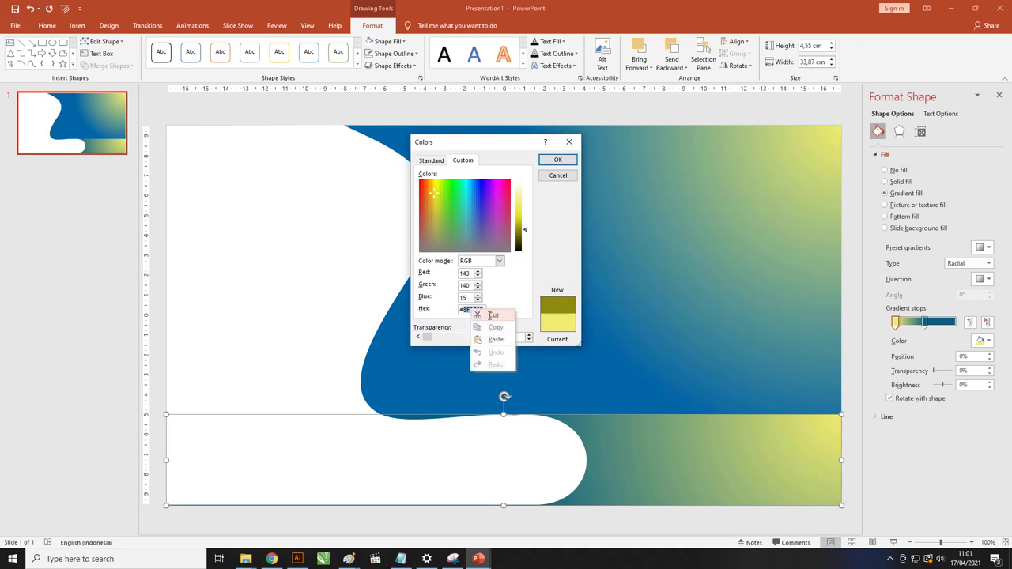
pyautogui.click(499, 340)
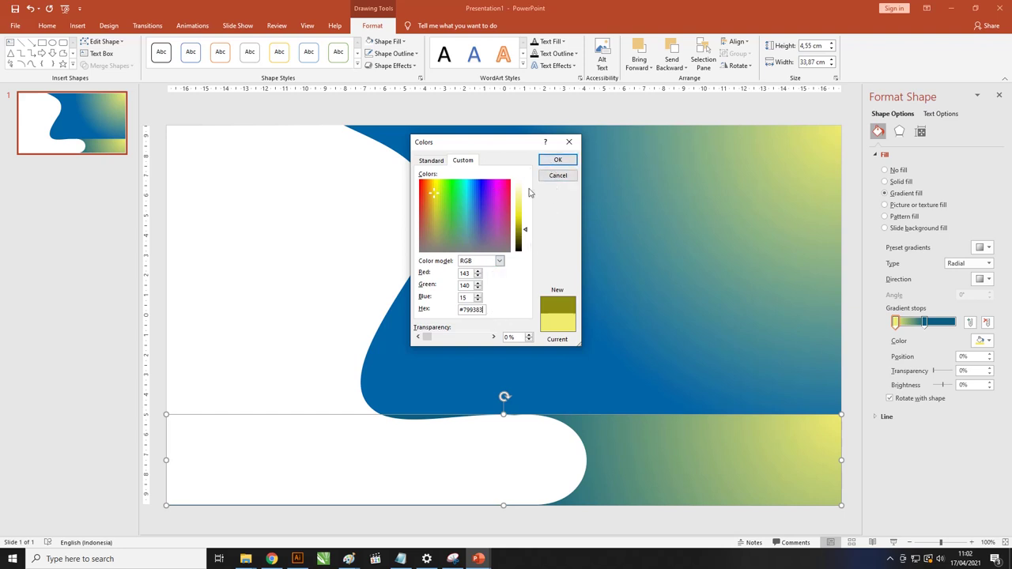
pyautogui.click(467, 297)
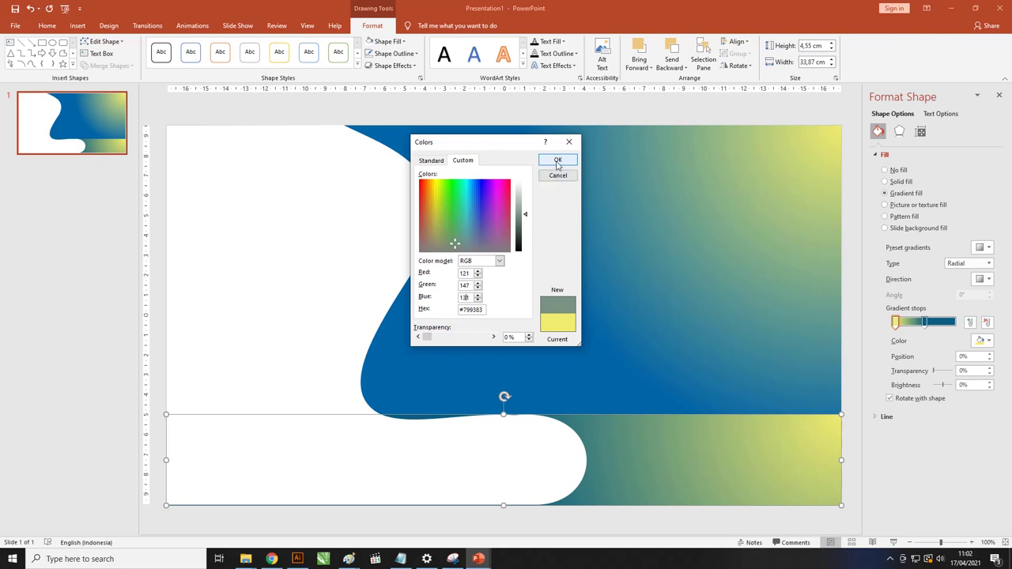
pyautogui.moveTo(530, 143); pyautogui.dragTo(494, 144)
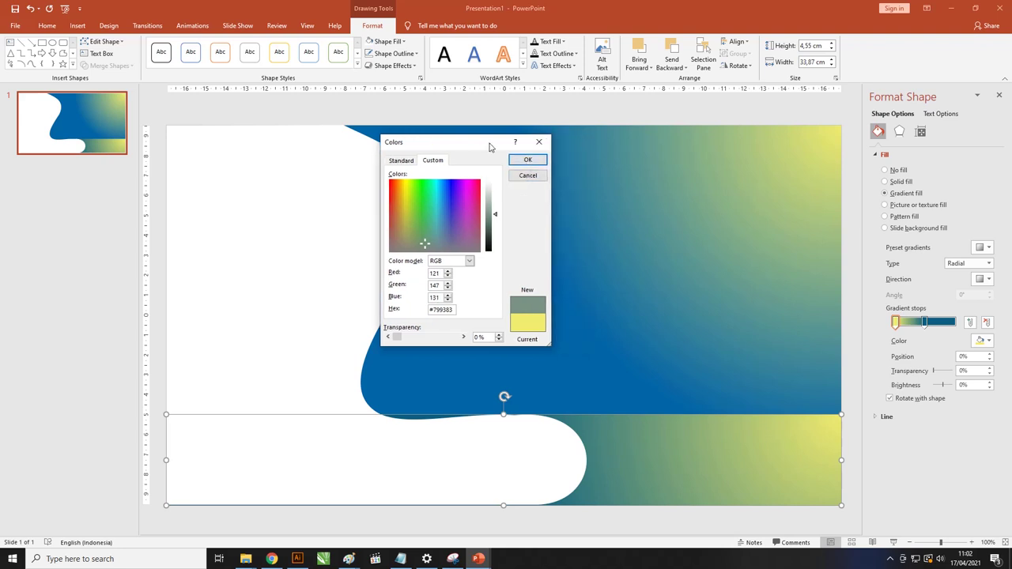
pyautogui.click(525, 161)
# - Rearrange the large wave's gradient stops, moving one to 100% and sliding another from 44% to 34%
pyautogui.click(849, 378)
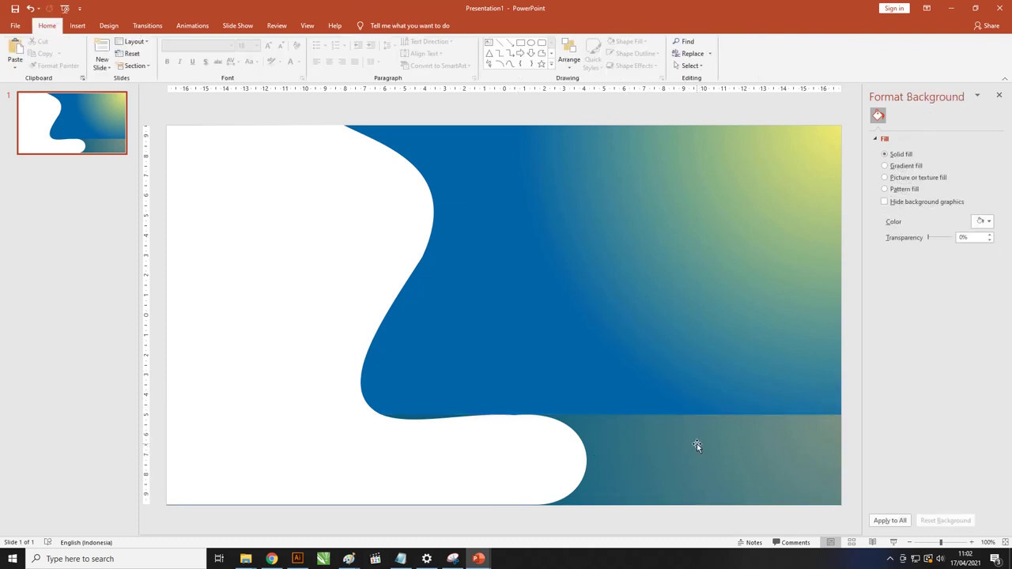
pyautogui.click(733, 293)
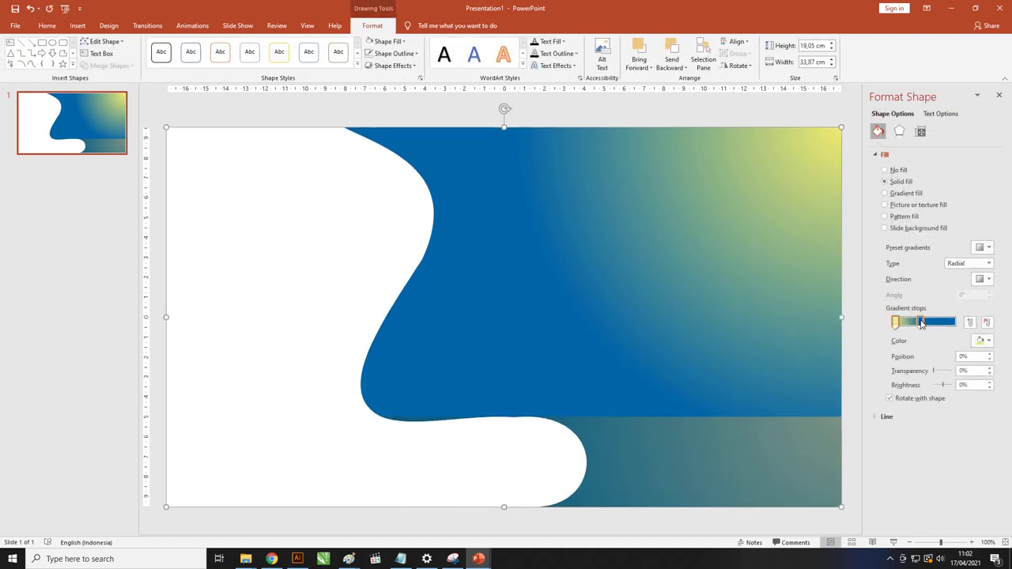
pyautogui.moveTo(920, 322); pyautogui.dragTo(926, 322)
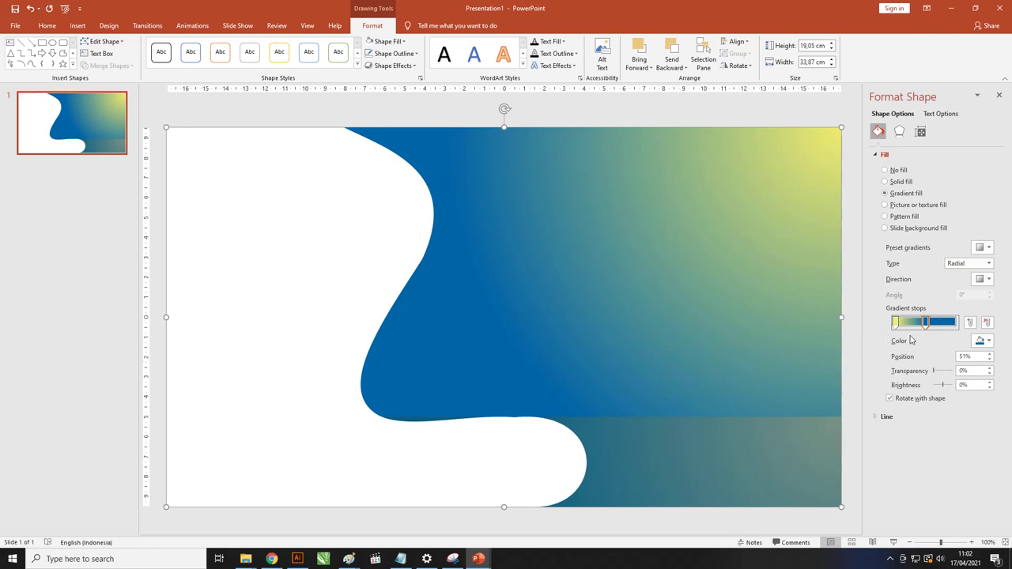
pyautogui.moveTo(925, 324); pyautogui.dragTo(912, 323)
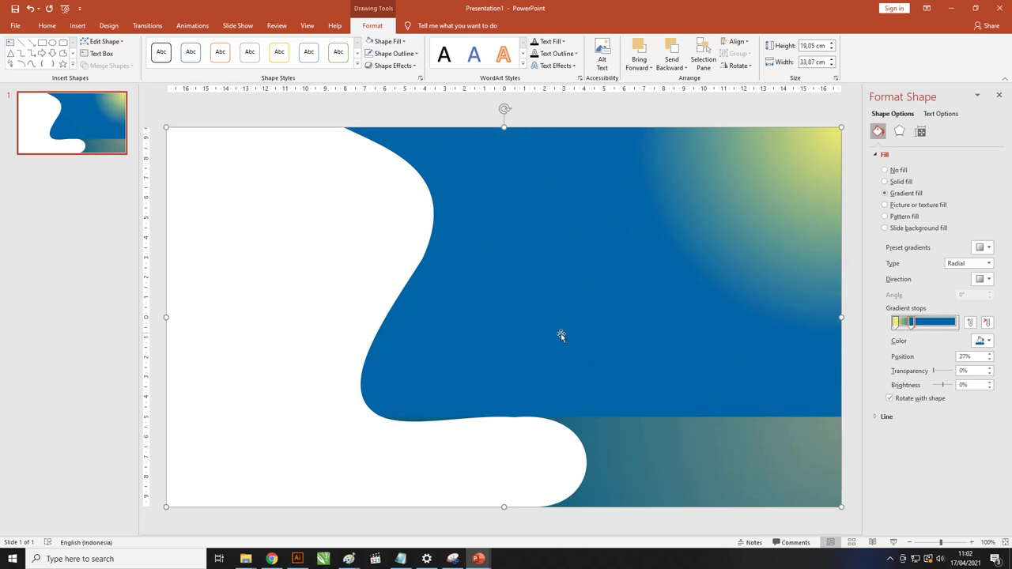
pyautogui.moveTo(910, 324); pyautogui.dragTo(922, 329)
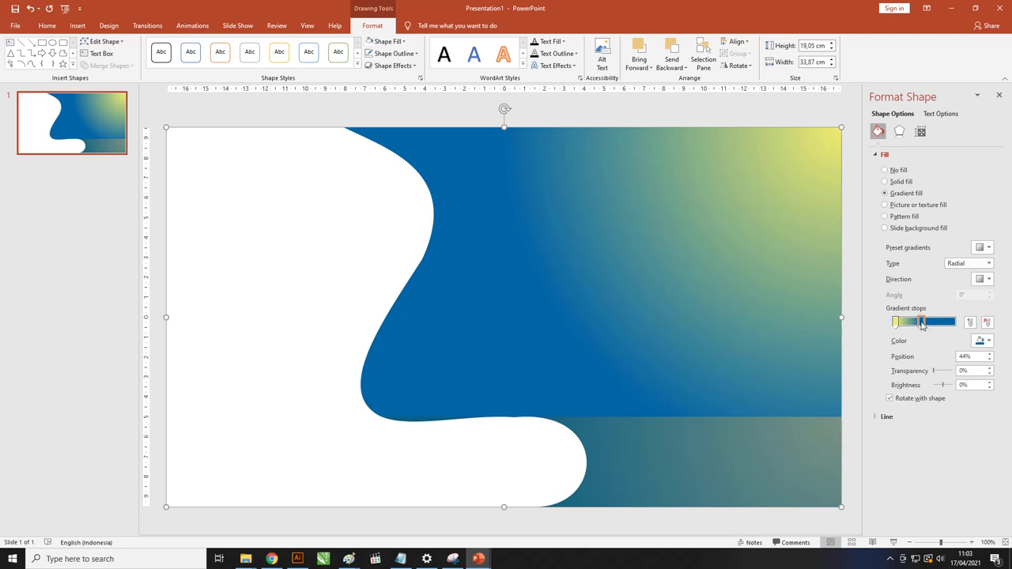
pyautogui.moveTo(923, 325); pyautogui.dragTo(957, 324)
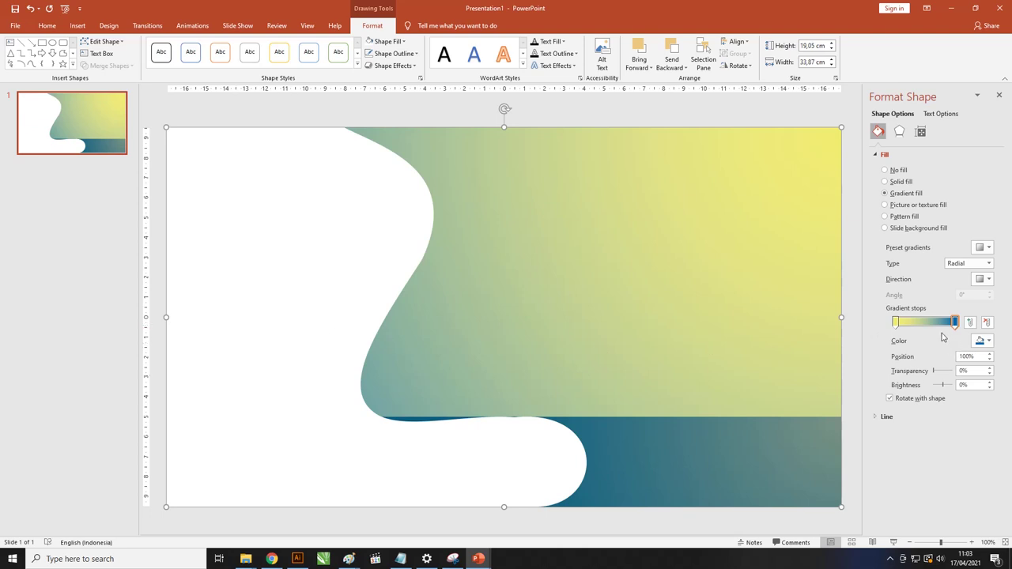
pyautogui.click(923, 323)
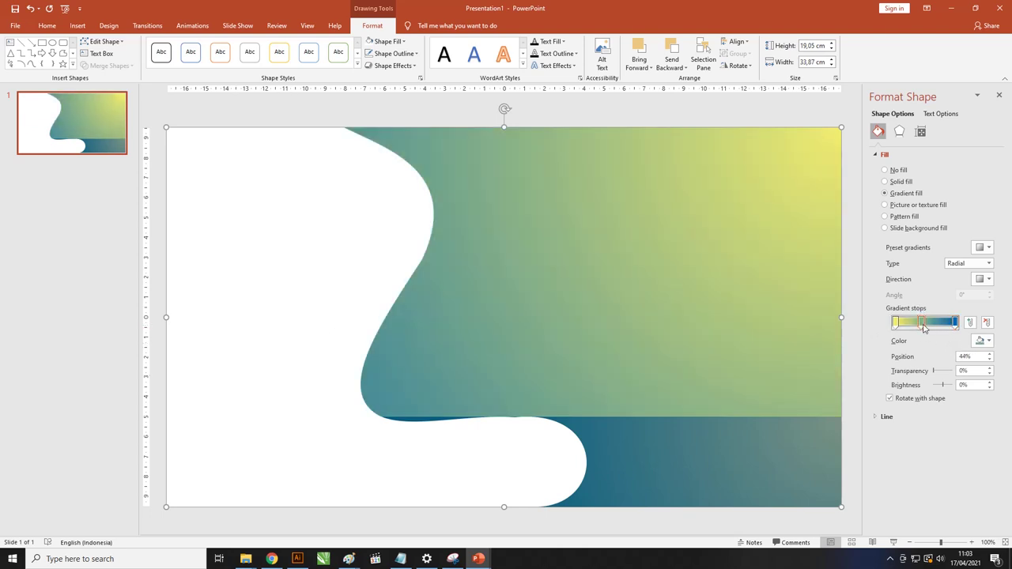
pyautogui.moveTo(923, 323); pyautogui.dragTo(914, 330)
# - Set the selected gradient stop's colour to steel blue #4C839F via More Colors
pyautogui.click(987, 341)
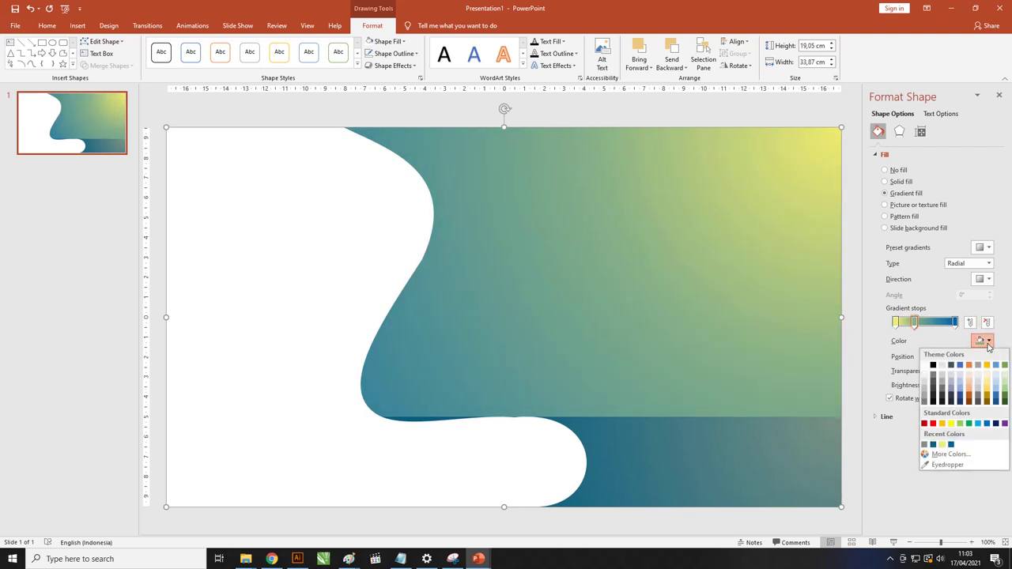
pyautogui.click(945, 455)
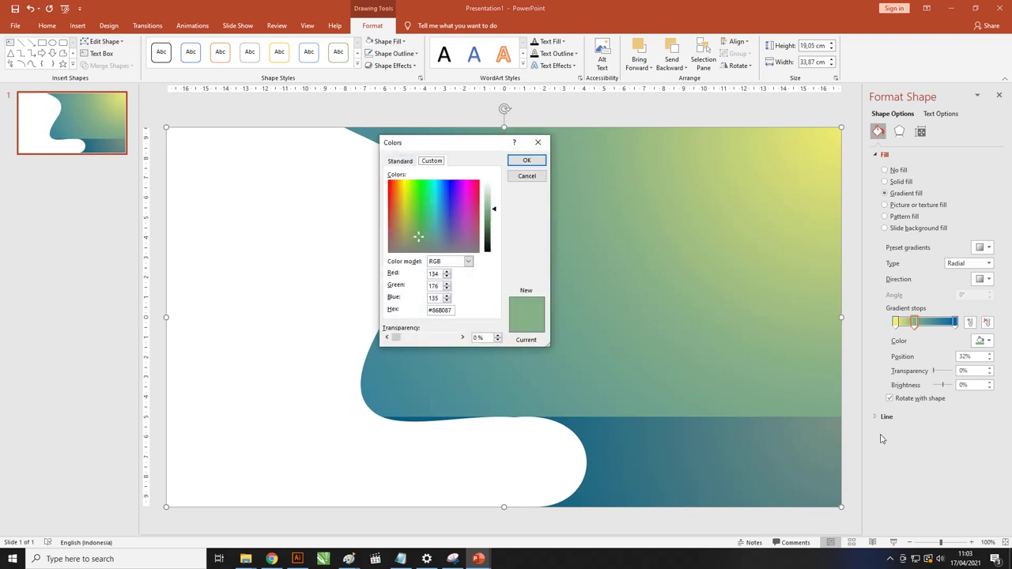
pyautogui.doubleClick(442, 310)
pyautogui.rightClick(442, 310)
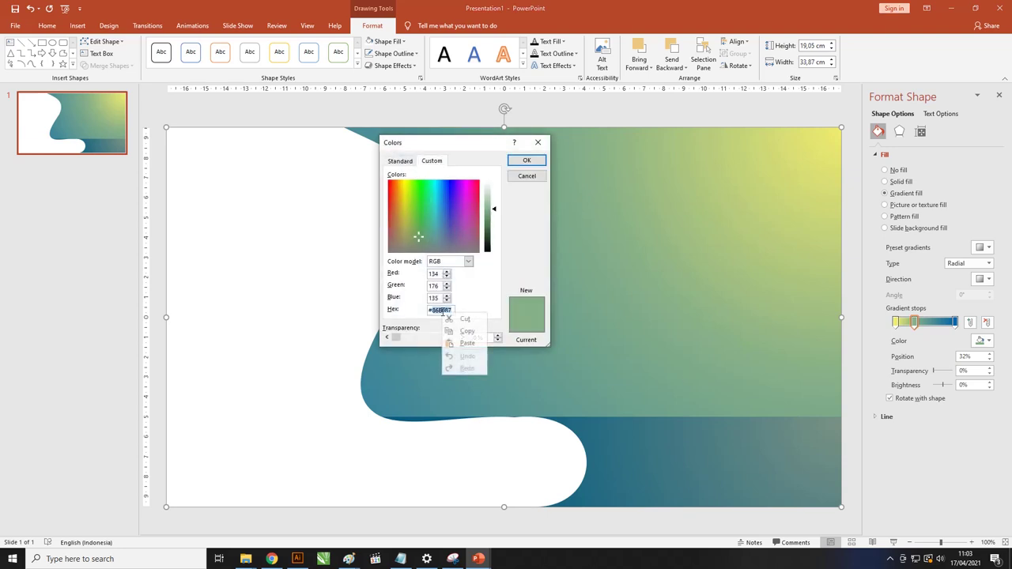
pyautogui.click(468, 348)
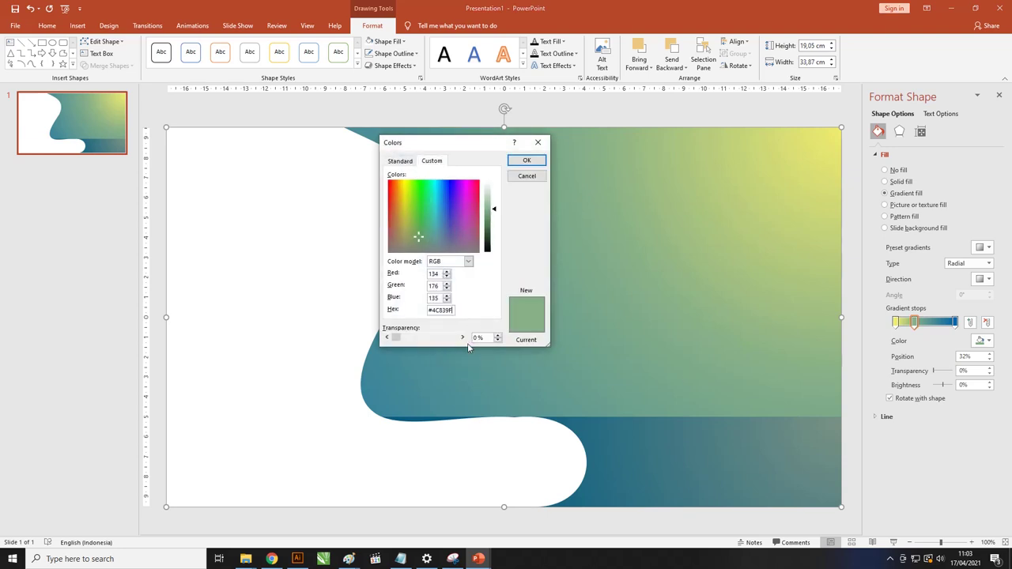
pyautogui.click(442, 298)
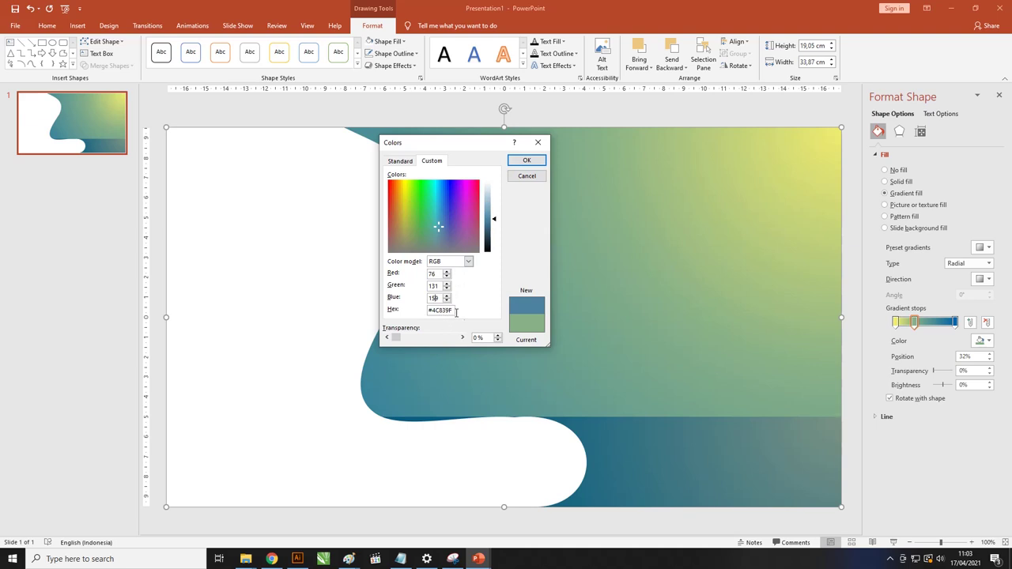
pyautogui.click(527, 162)
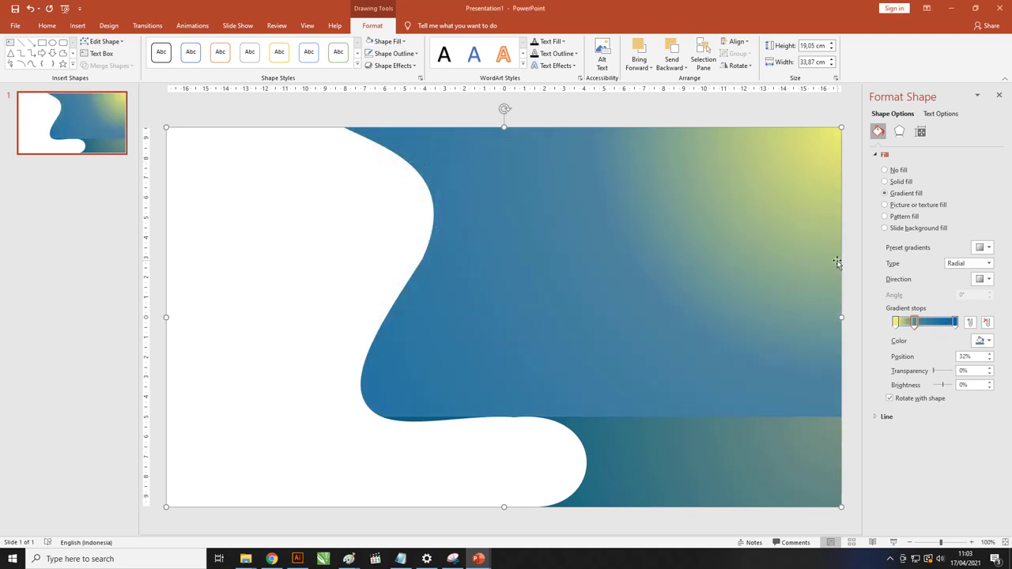
# - Move the gradient stops to 24% and 63%, then deselect and close the Format Background pane
pyautogui.moveTo(919, 324); pyautogui.dragTo(914, 324)
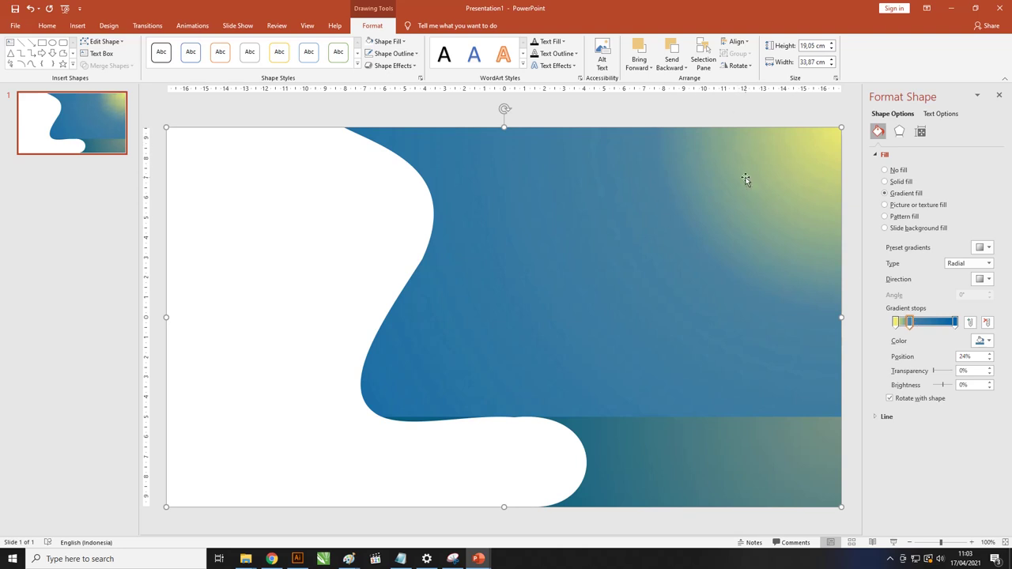
pyautogui.click(951, 323)
pyautogui.moveTo(951, 324); pyautogui.dragTo(911, 326)
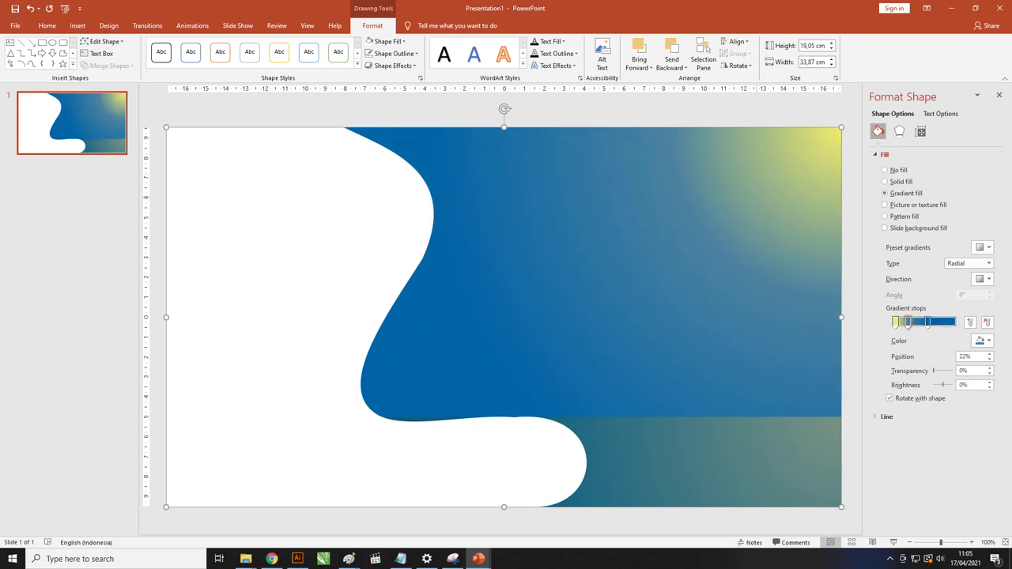
pyautogui.click(833, 116)
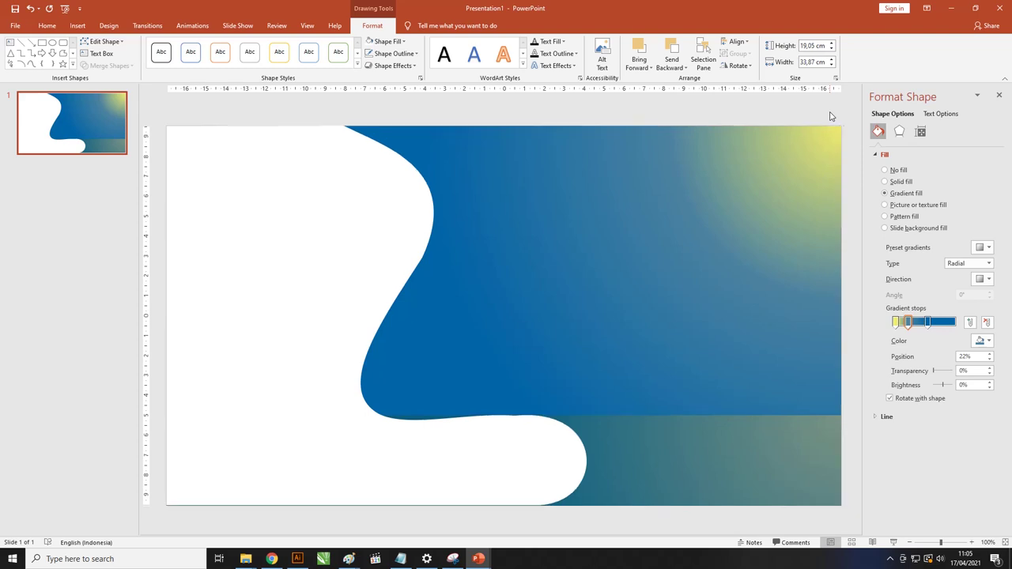
pyautogui.click(999, 95)
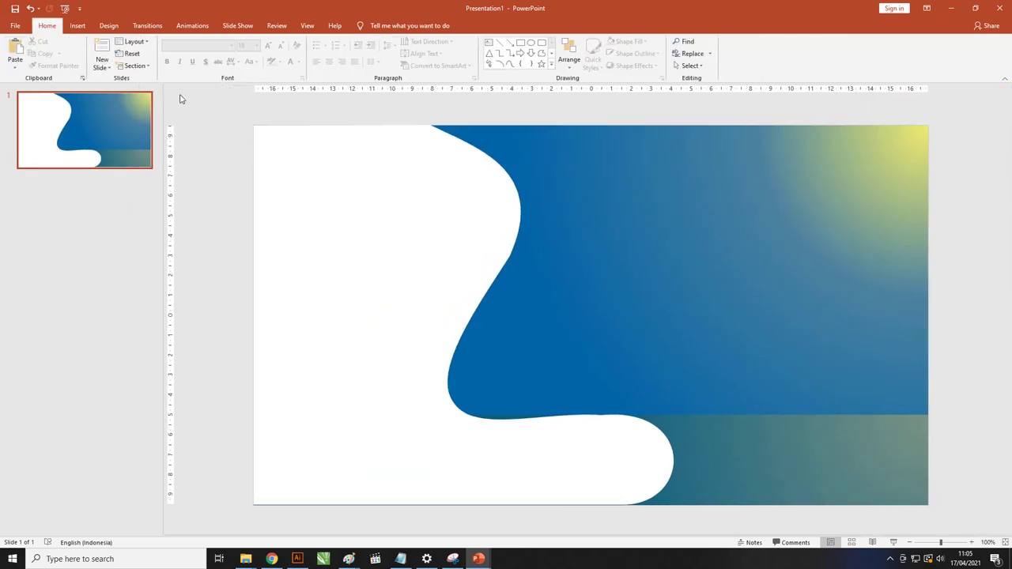
# - Insert the picture Desain Flat Ramadhan Karim 4-07 from the Desain Flat Ramadhan Karim 4 Powerpoint folder
pyautogui.click(77, 26)
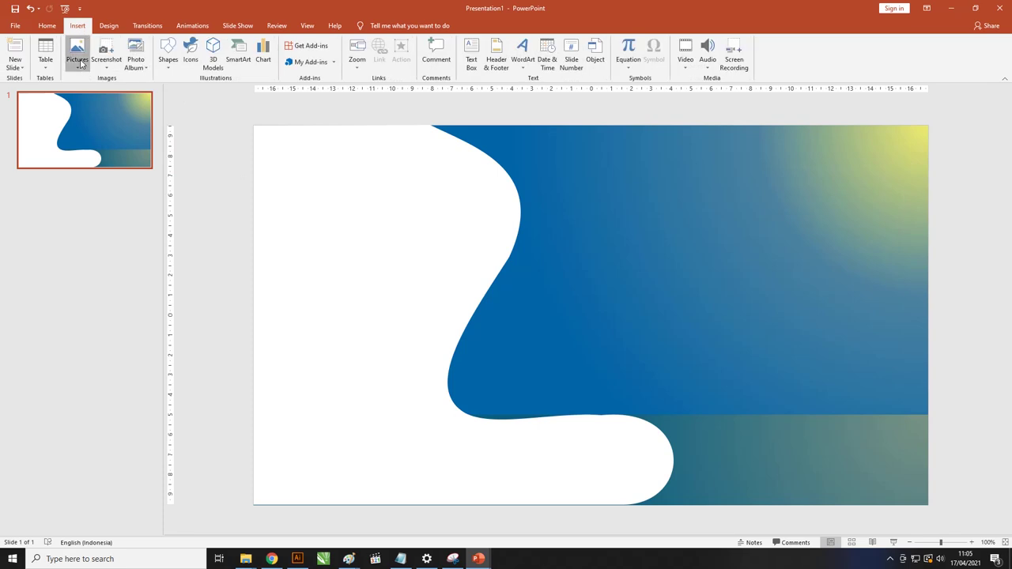
pyautogui.click(80, 63)
pyautogui.click(93, 93)
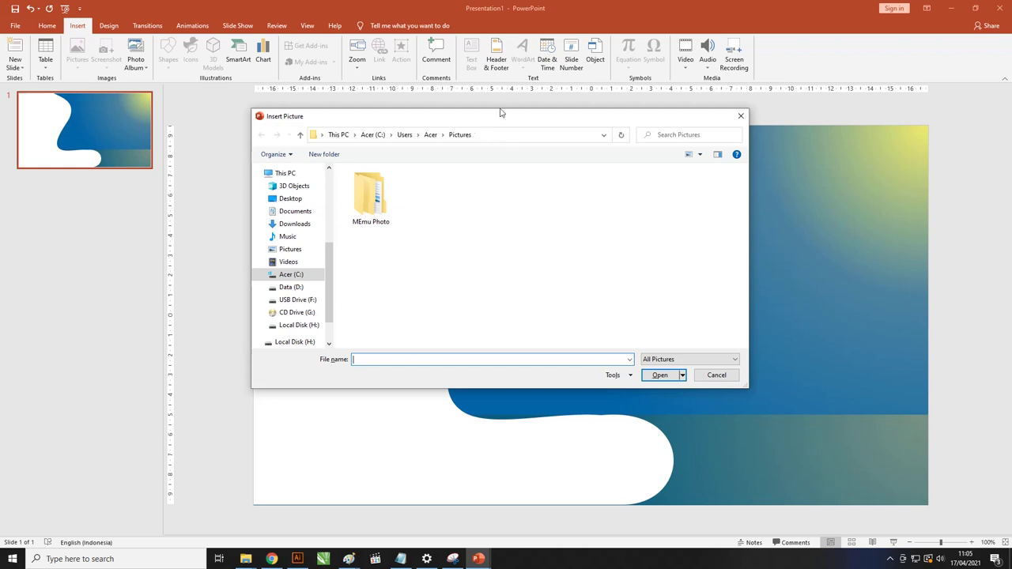
pyautogui.click(496, 134)
pyautogui.hotkey('ctrl', 'v')
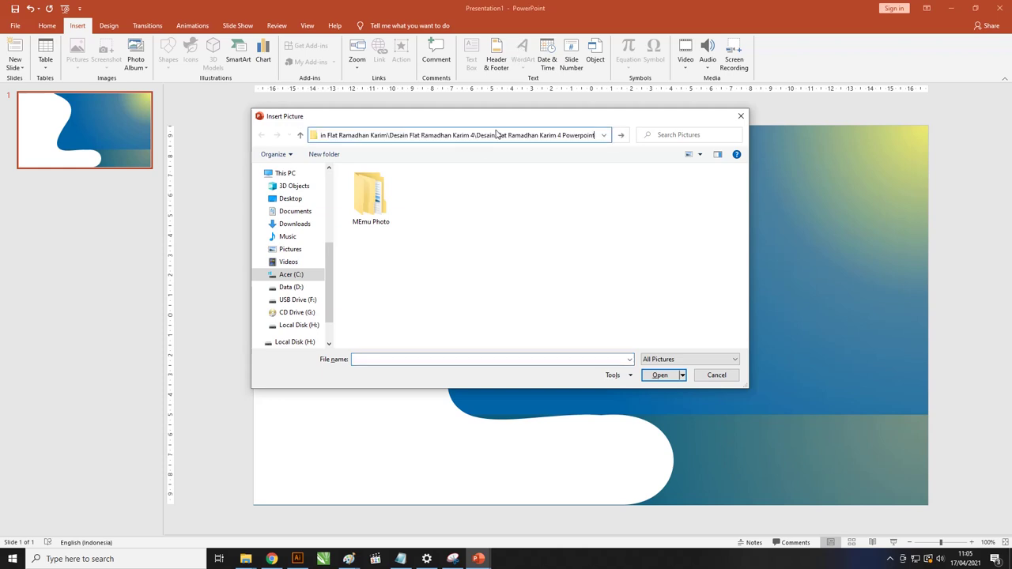
pyautogui.press('Return')
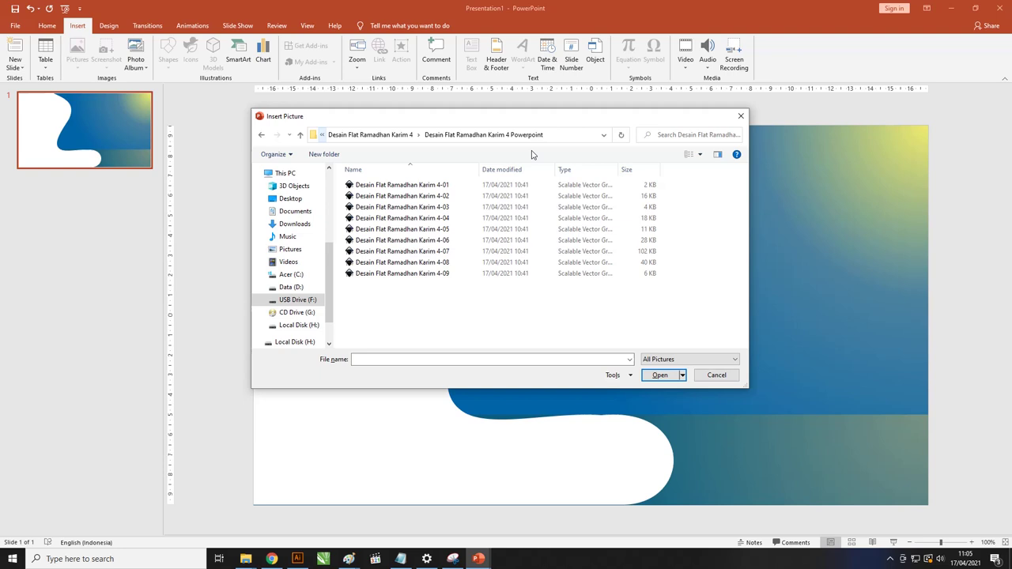
pyautogui.click(405, 251)
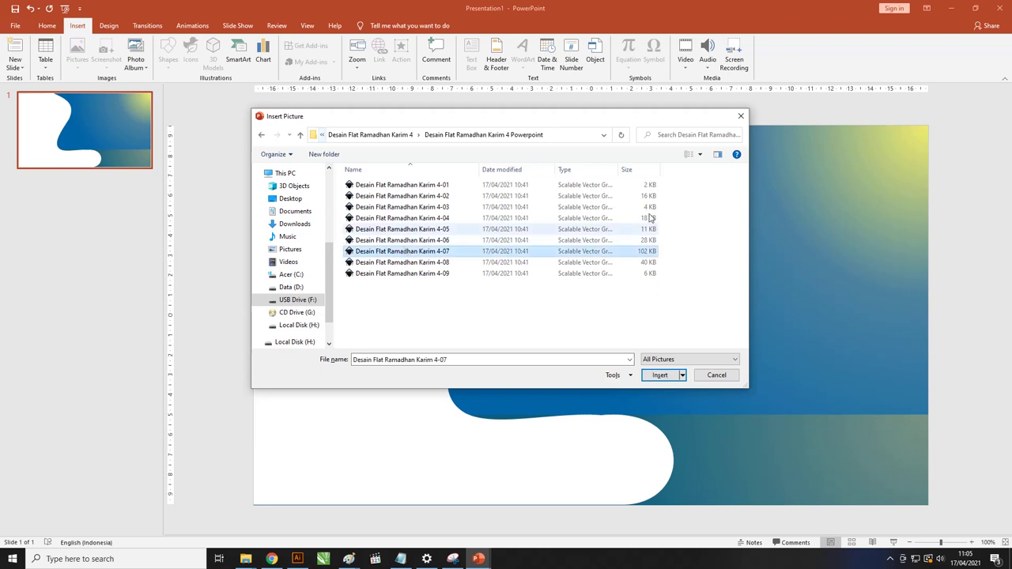
pyautogui.click(661, 375)
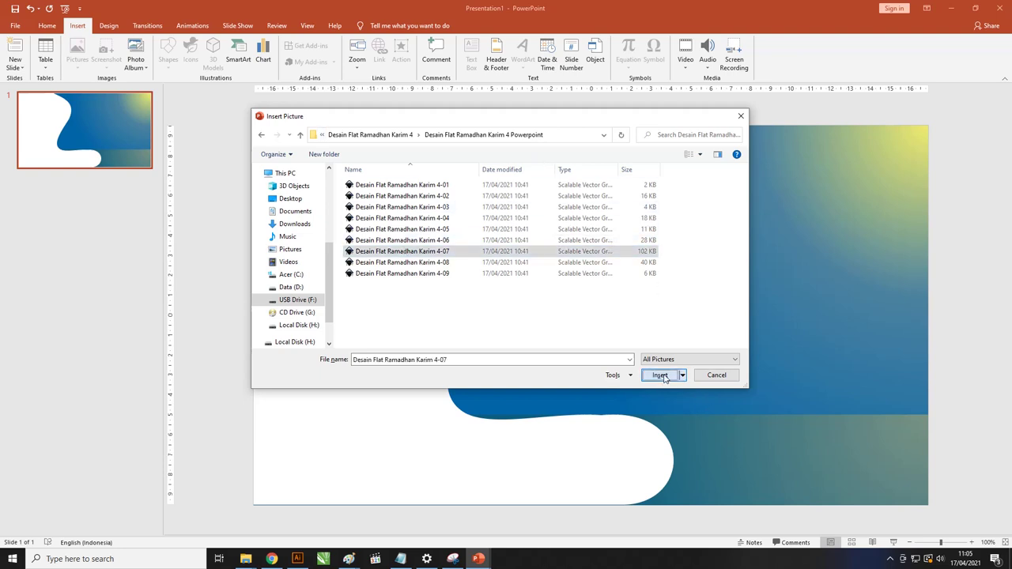
# - Move the mosque graphic onto the left edge of the wave background
pyautogui.scroll(-5, 499, 276)
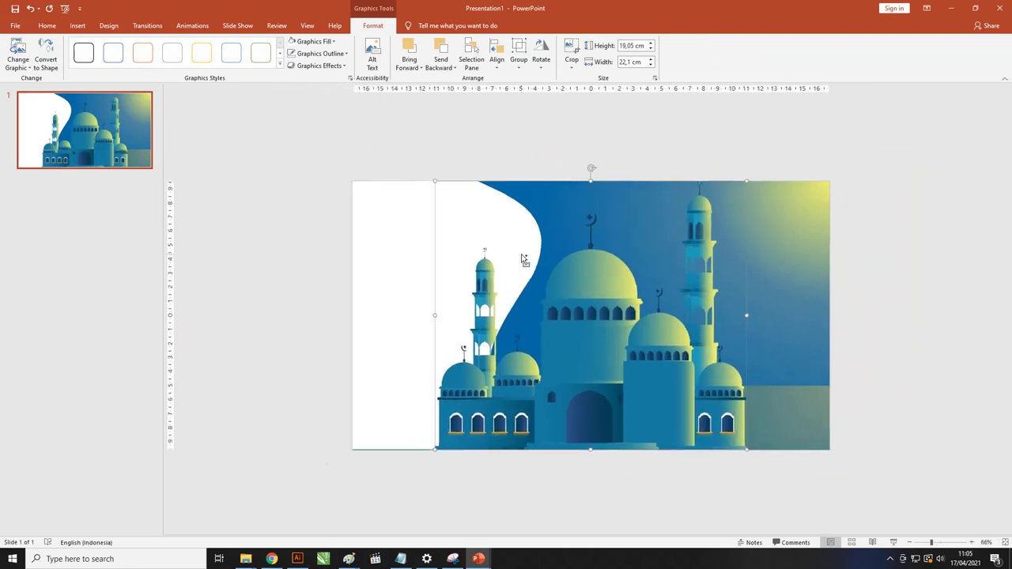
pyautogui.moveTo(591, 306)
pyautogui.mouseDown()
pyautogui.moveTo(360, 218)
pyautogui.moveTo(446, 240)
pyautogui.mouseUp()
pyautogui.scroll(-2, 410, 244)
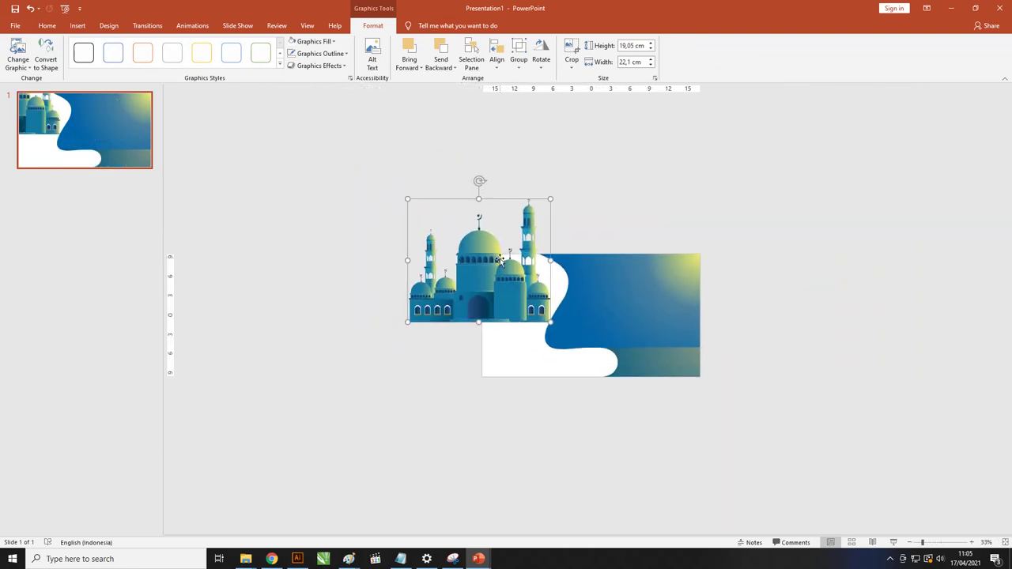
pyautogui.moveTo(496, 264); pyautogui.dragTo(388, 265)
pyautogui.scroll(2, 389, 266)
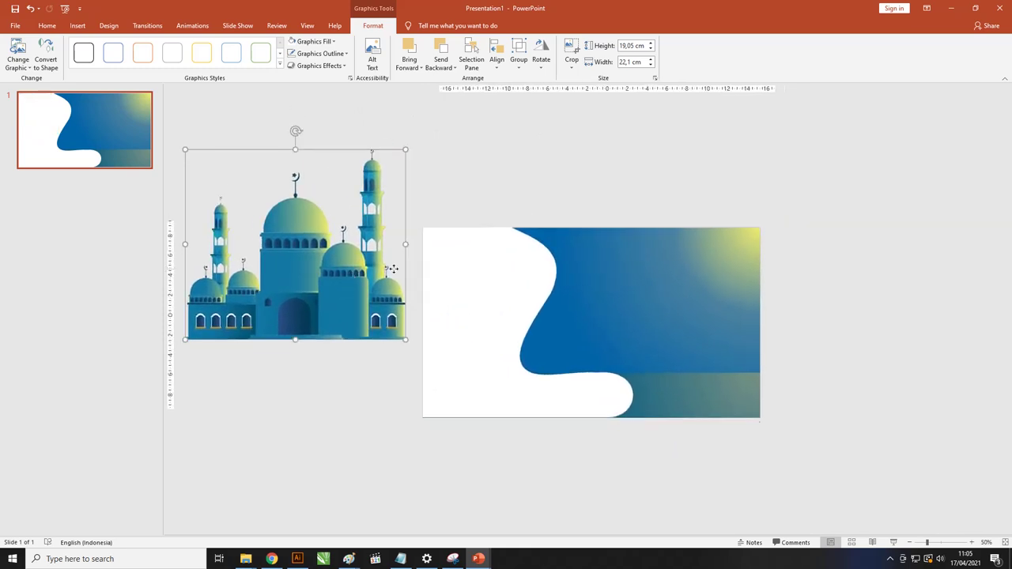
pyautogui.moveTo(347, 266); pyautogui.dragTo(408, 275)
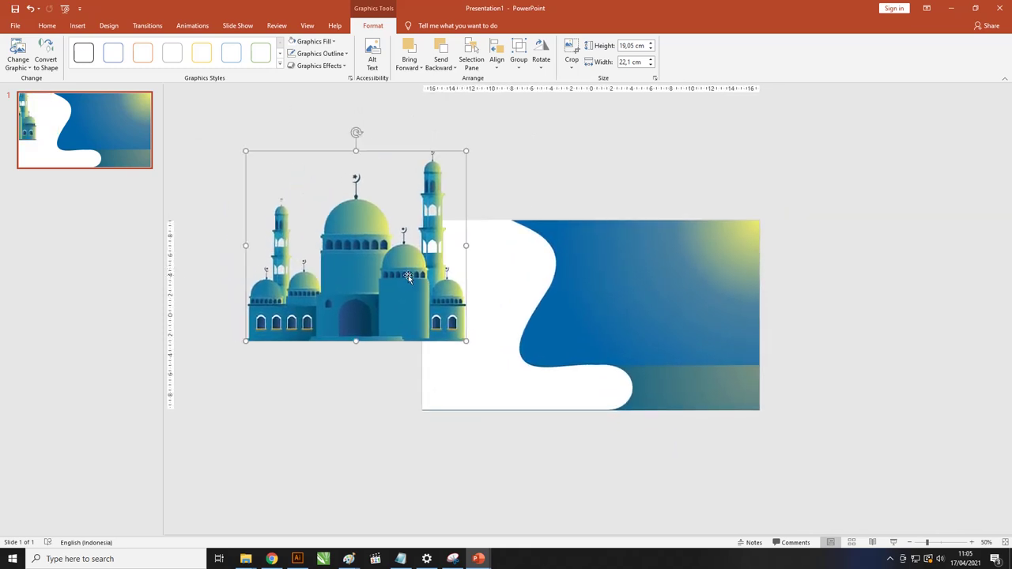
pyautogui.click(508, 201)
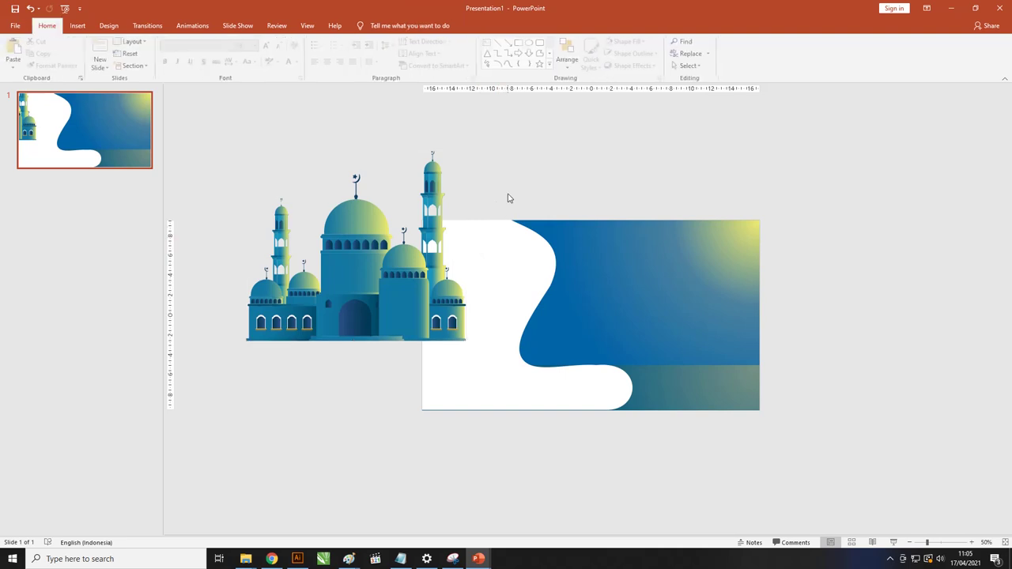
pyautogui.click(361, 244)
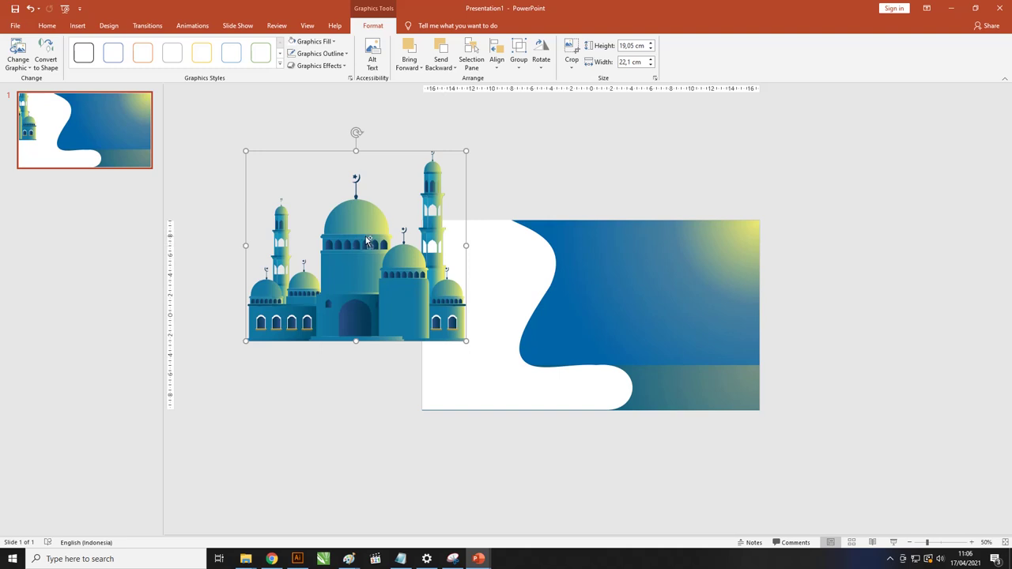
# - Move the mosque to the background's right side and resize it to 18.88 cm wide
pyautogui.scroll(2, 362, 241)
pyautogui.scroll(-2, 364, 239)
pyautogui.keyDown('ctrl'); pyautogui.scroll(-2, 364, 239); pyautogui.keyUp('ctrl')
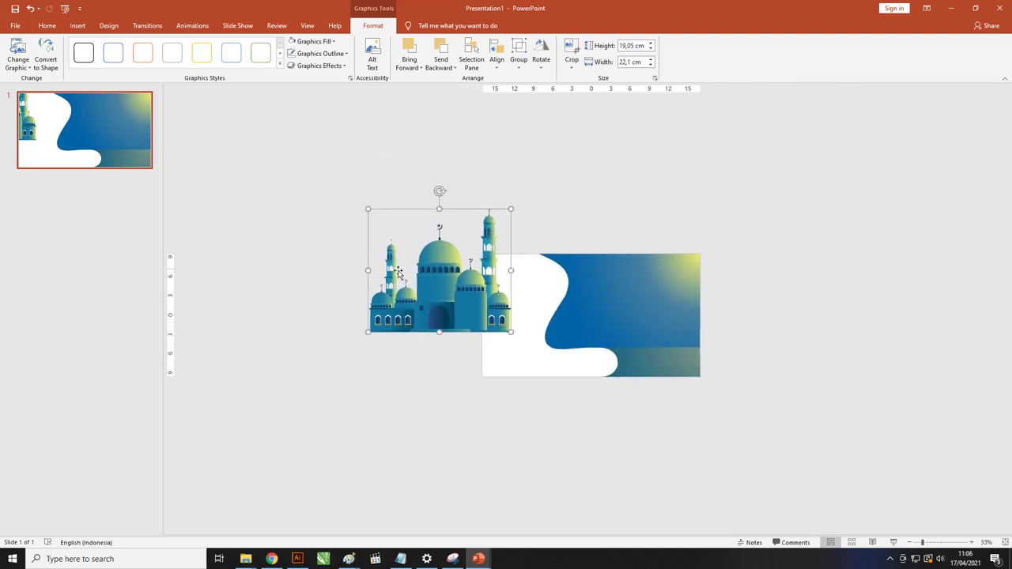
pyautogui.moveTo(420, 265); pyautogui.dragTo(624, 323)
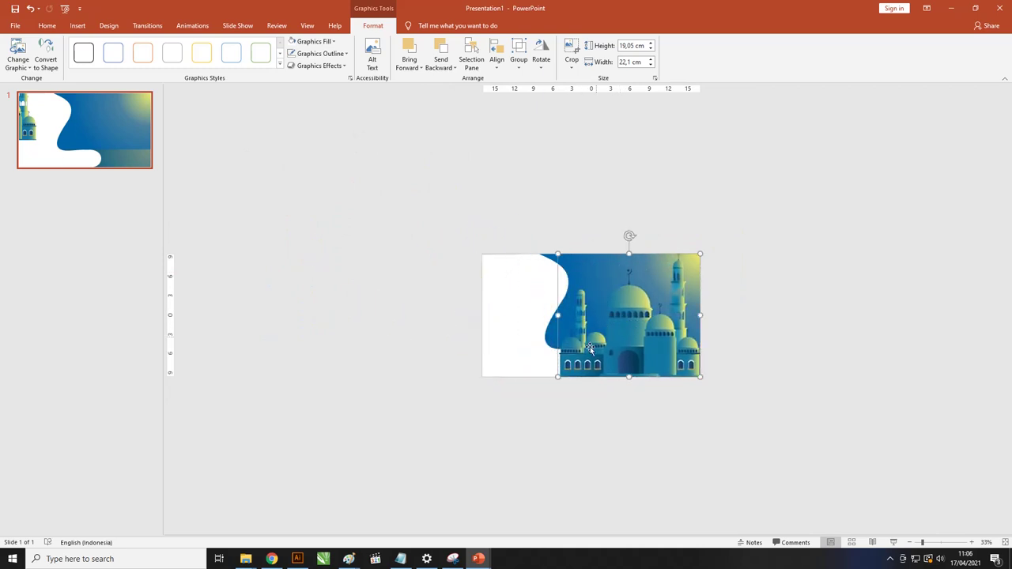
pyautogui.moveTo(556, 379); pyautogui.dragTo(578, 359)
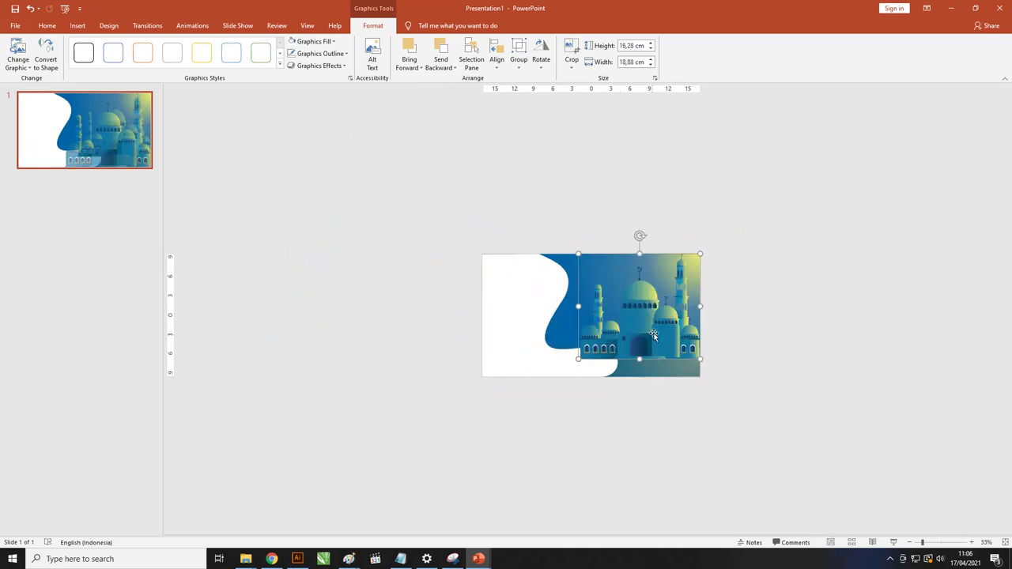
pyautogui.keyDown('ctrl'); pyautogui.scroll(-3, 621, 312); pyautogui.keyUp('ctrl')
pyautogui.keyDown('ctrl'); pyautogui.scroll(5, 621, 312); pyautogui.keyUp('ctrl')
pyautogui.keyDown('ctrl'); pyautogui.scroll(-2, 621, 312); pyautogui.keyUp('ctrl')
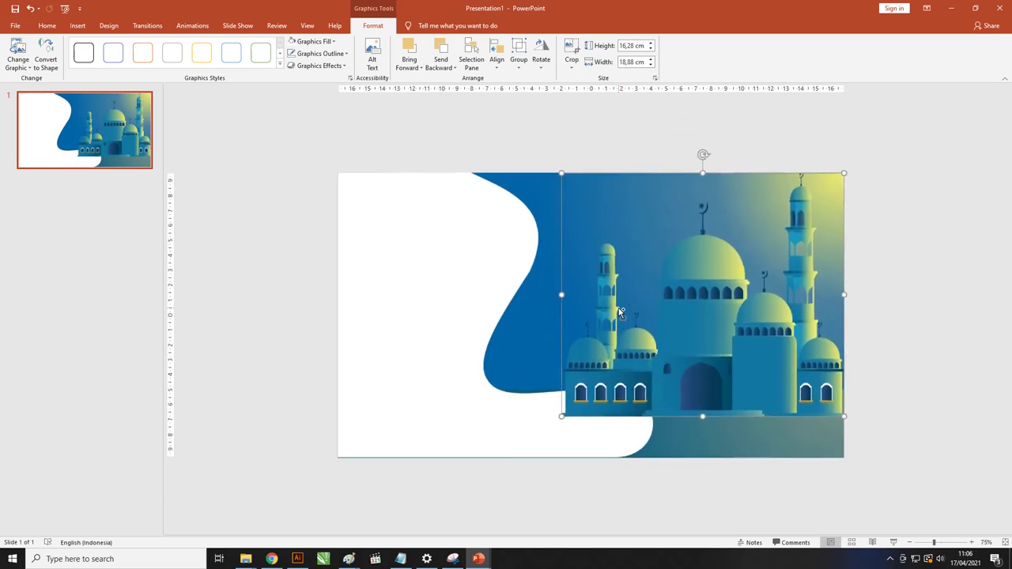
pyautogui.keyDown('ctrl'); pyautogui.scroll(-1, 620, 312); pyautogui.keyUp('ctrl')
# - Place the mosque left of the slide and Ctrl-drag a copy to the top right
pyautogui.moveTo(664, 313)
pyautogui.mouseDown()
pyautogui.moveTo(498, 306)
pyautogui.moveTo(390, 222)
pyautogui.mouseUp()
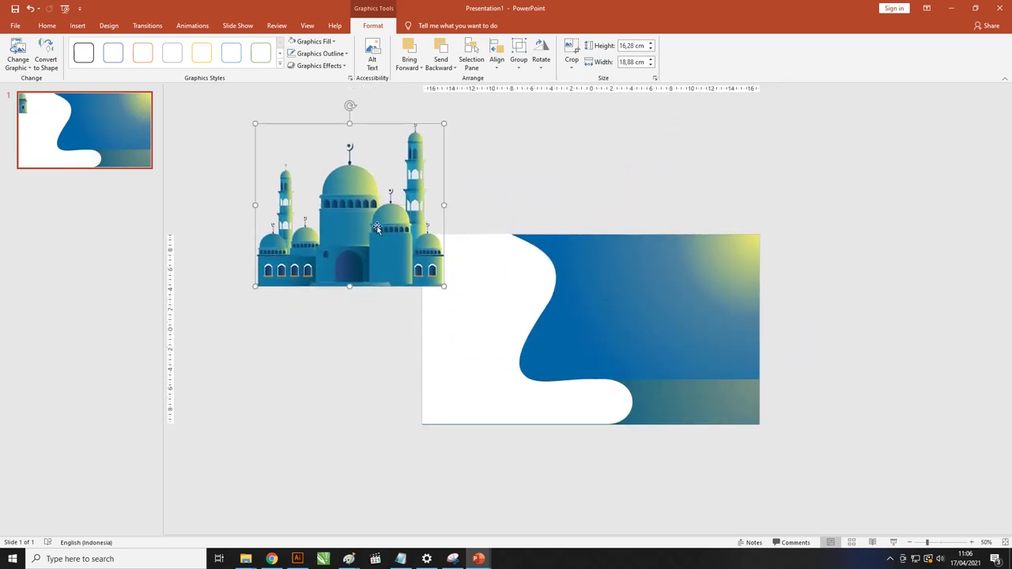
pyautogui.keyDown('ctrl'); pyautogui.moveTo(377, 228); pyautogui.dragTo(841, 244); pyautogui.keyUp('ctrl')
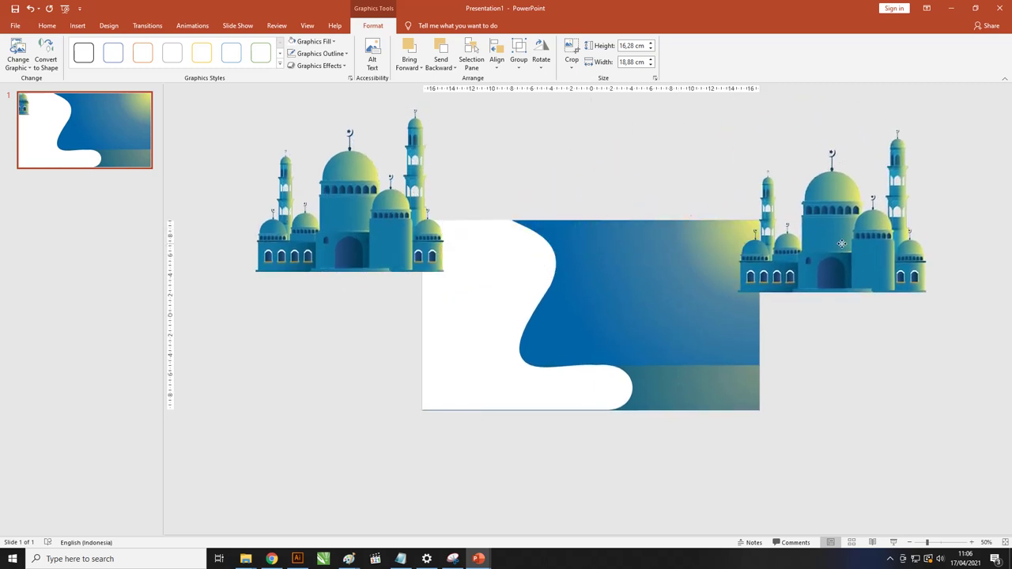
pyautogui.keyDown('ctrl'); pyautogui.scroll(5, 870, 257); pyautogui.keyUp('ctrl')
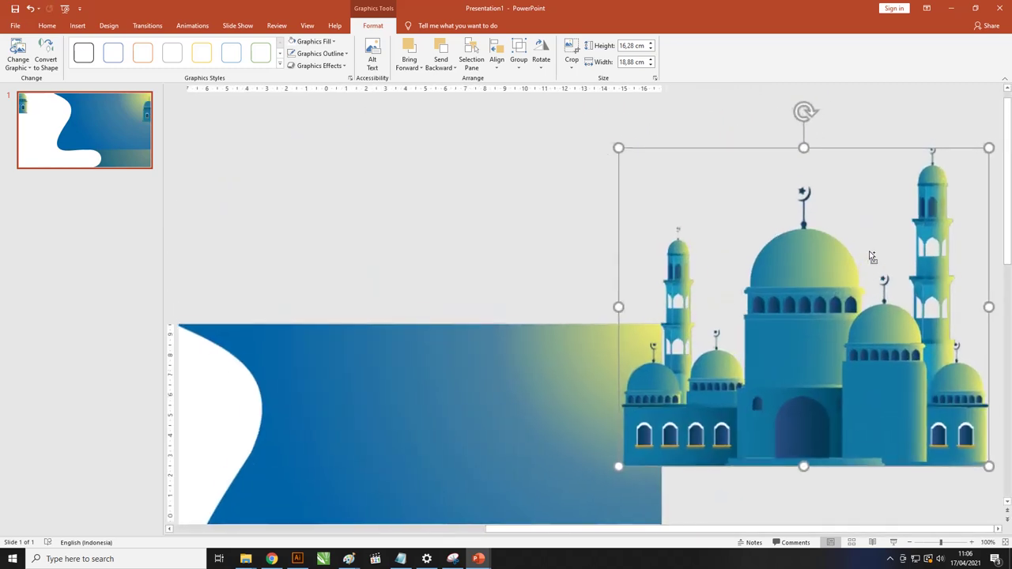
# - Move the copied mosque up-left, ungroup it and confirm converting it to a drawing object
pyautogui.moveTo(858, 316); pyautogui.dragTo(680, 219)
pyautogui.rightClick(680, 219)
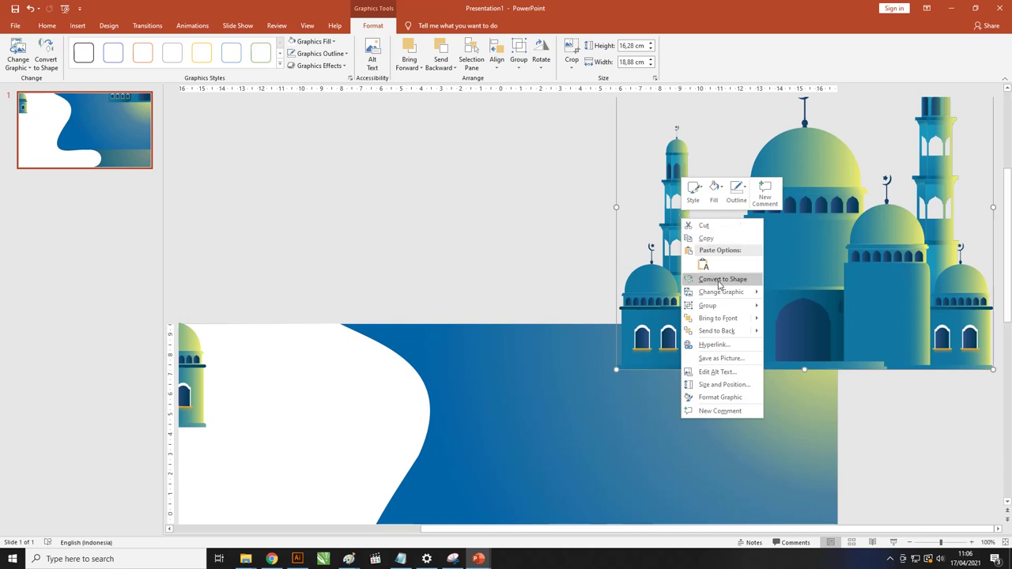
pyautogui.moveTo(724, 310)
pyautogui.click(793, 332)
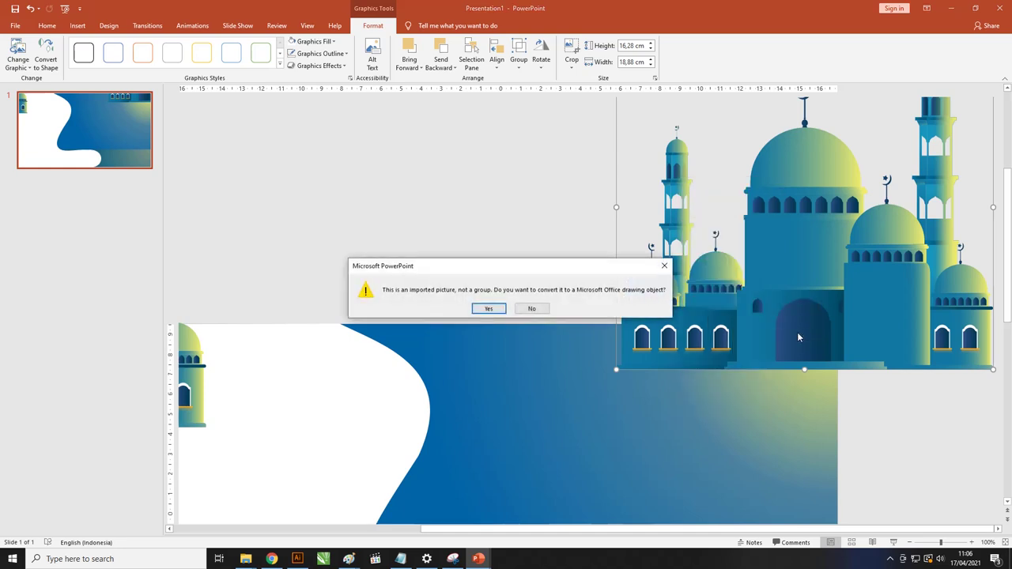
pyautogui.moveTo(563, 268); pyautogui.dragTo(571, 221)
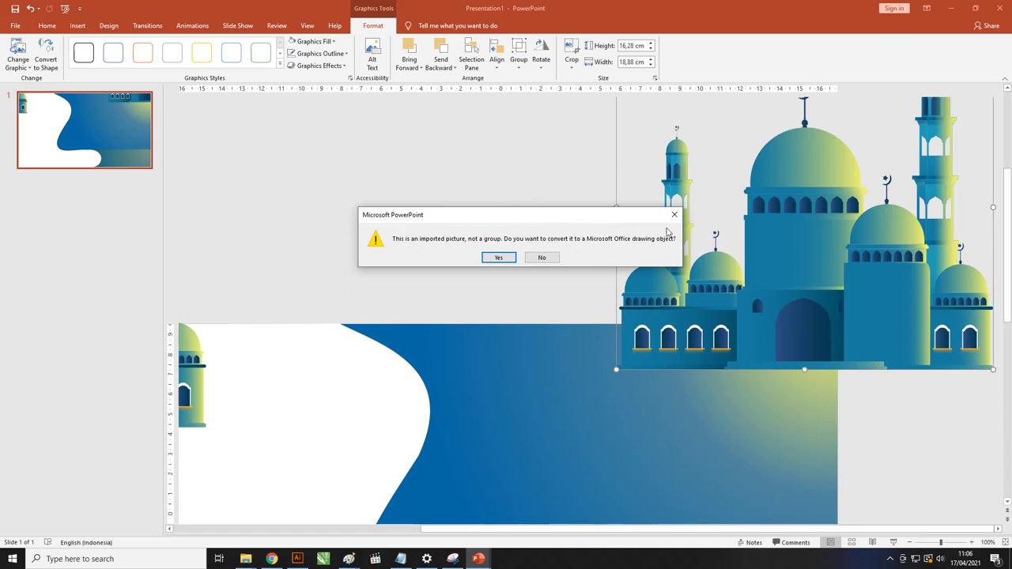
pyautogui.moveTo(606, 219); pyautogui.dragTo(590, 181)
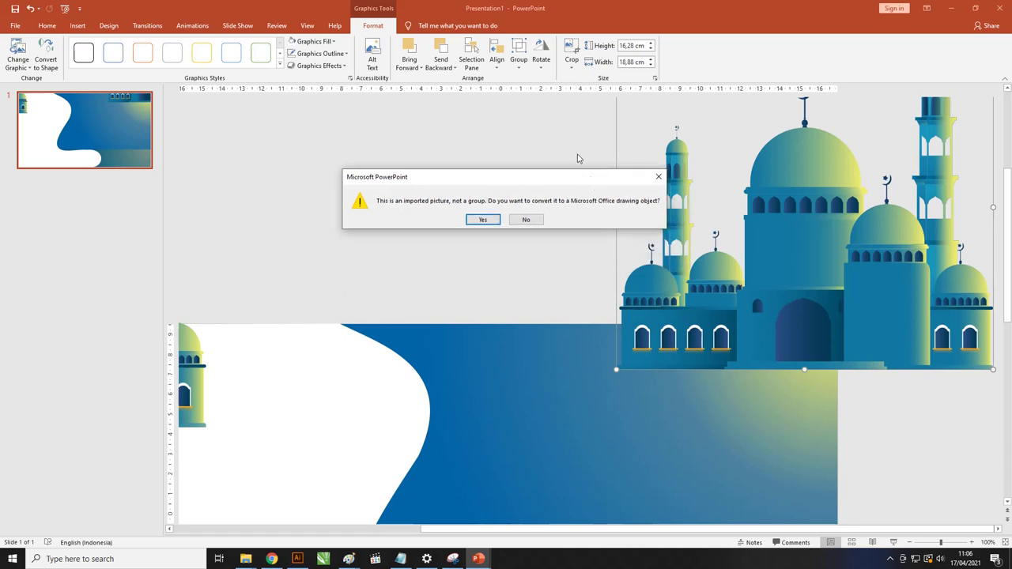
pyautogui.click(487, 223)
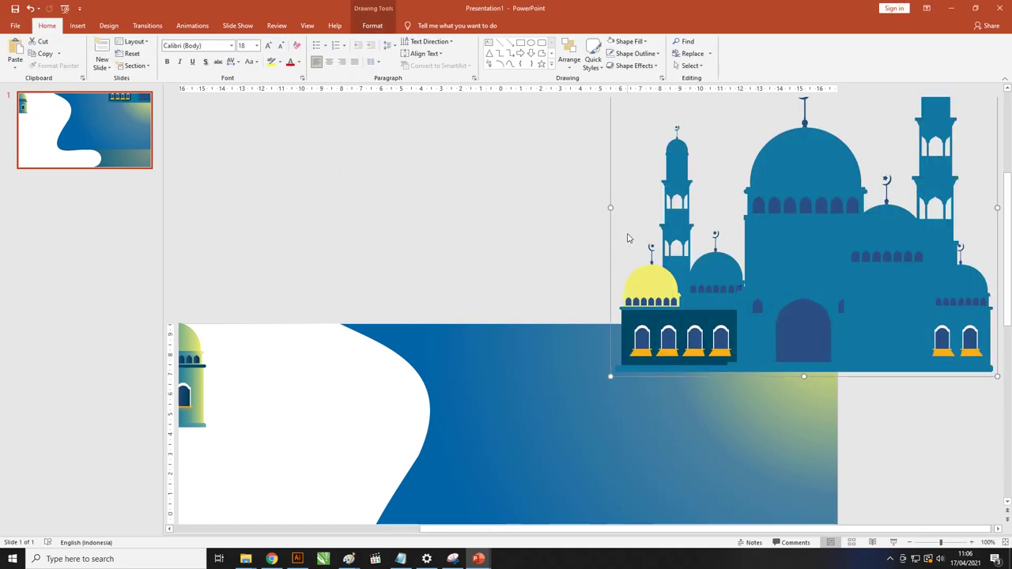
# - Move the converted mosque shapes above the slide's top edge and ungroup them again
pyautogui.keyDown('ctrl'); pyautogui.scroll(-3, 626, 239); pyautogui.keyUp('ctrl')
pyautogui.moveTo(822, 268); pyautogui.dragTo(657, 206)
pyautogui.keyDown('ctrl'); pyautogui.scroll(-2, 657, 206); pyautogui.keyUp('ctrl')
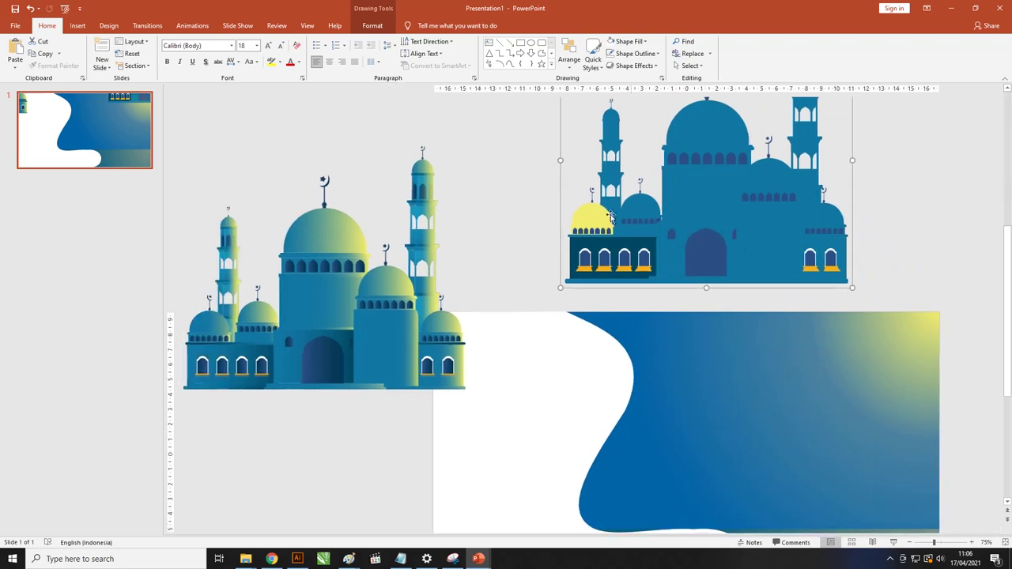
pyautogui.moveTo(688, 255); pyautogui.dragTo(631, 231)
pyautogui.rightClick(632, 230)
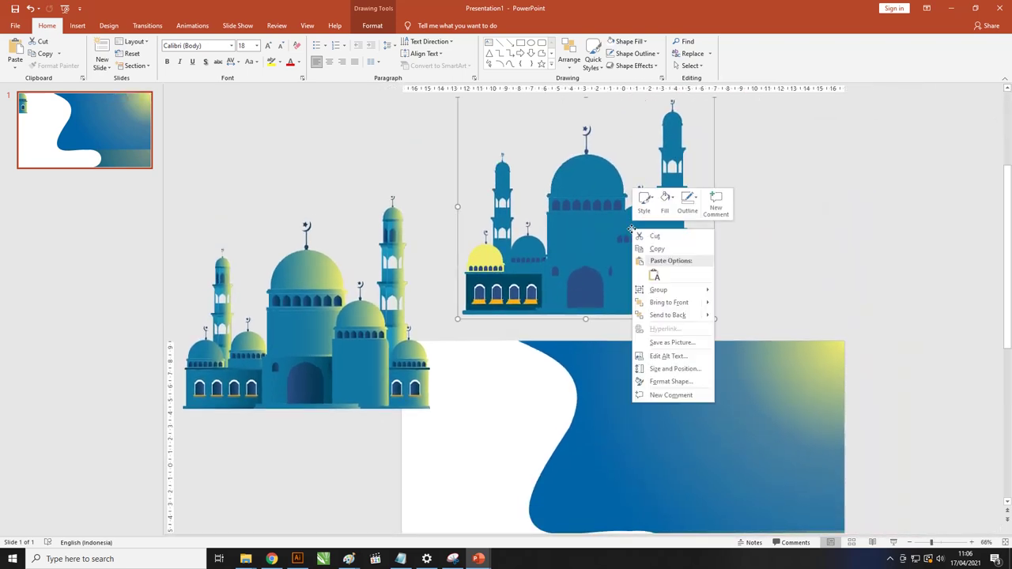
pyautogui.moveTo(688, 289)
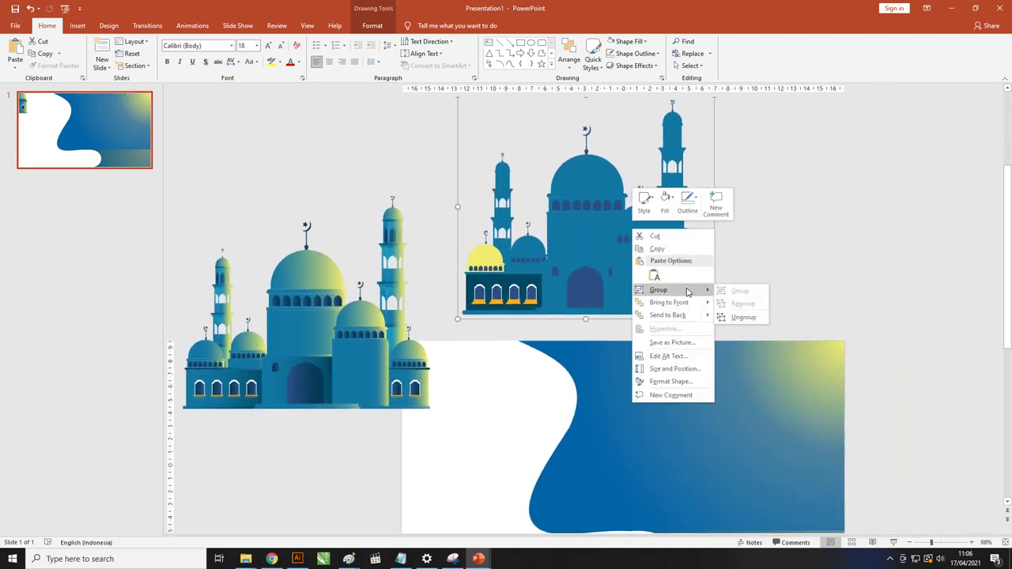
pyautogui.click(743, 317)
# - Pull the right minaret aside and give it a gradient fill with adjusted stops
pyautogui.moveTo(669, 229); pyautogui.dragTo(759, 235)
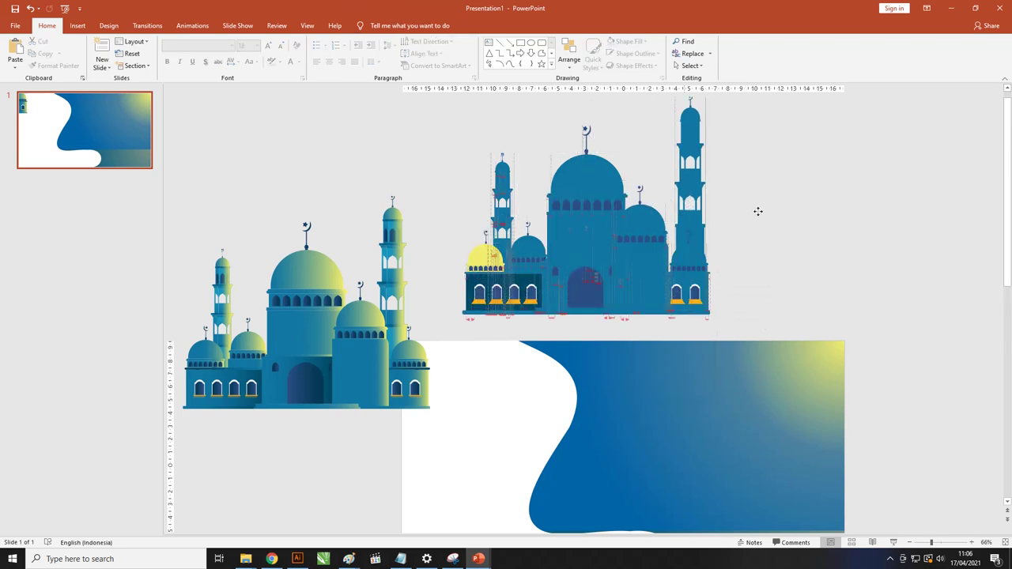
pyautogui.moveTo(755, 242)
pyautogui.mouseDown()
pyautogui.moveTo(762, 256)
pyautogui.moveTo(742, 253)
pyautogui.mouseUp()
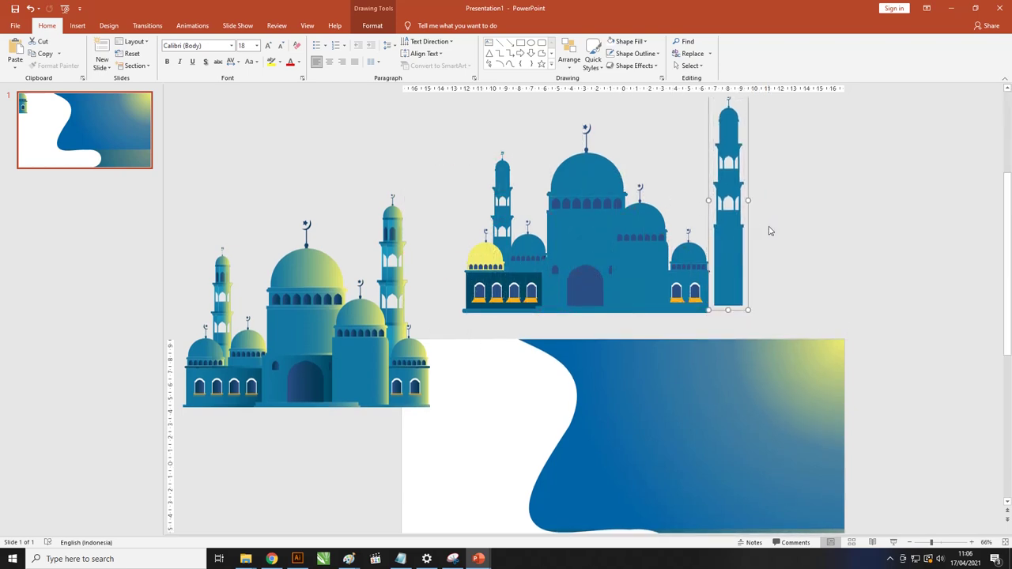
pyautogui.click(376, 27)
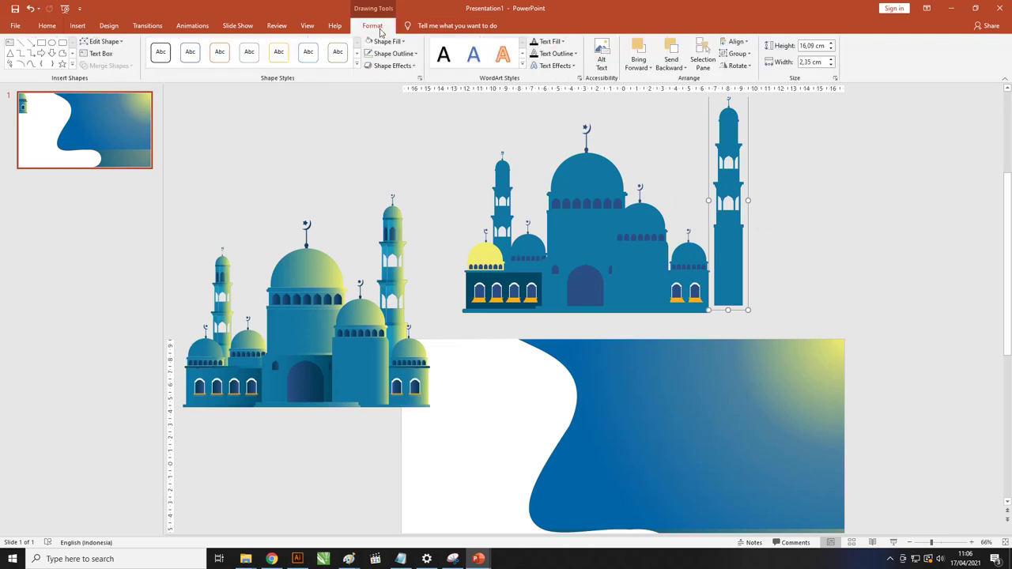
pyautogui.click(388, 41)
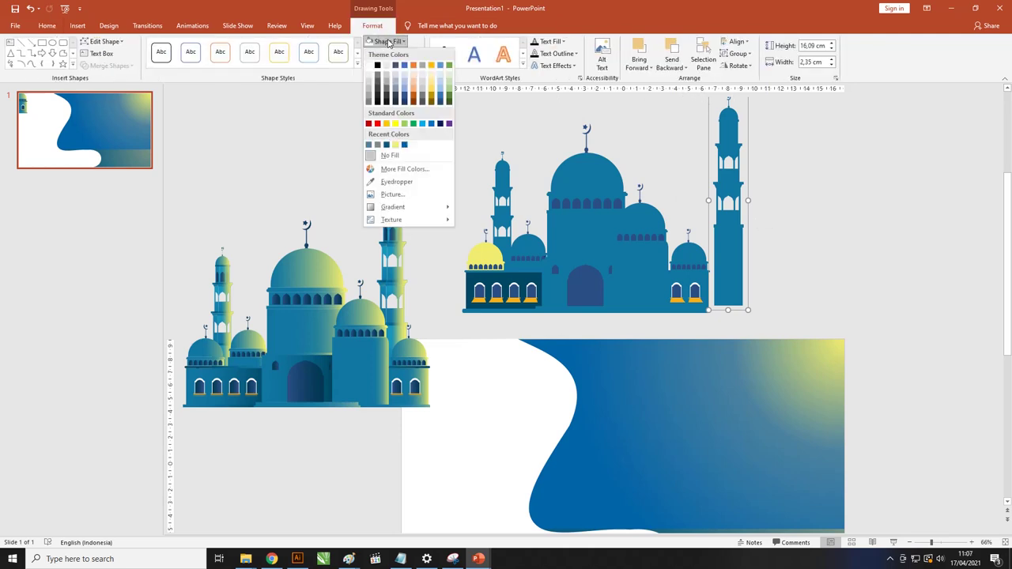
pyautogui.moveTo(423, 209)
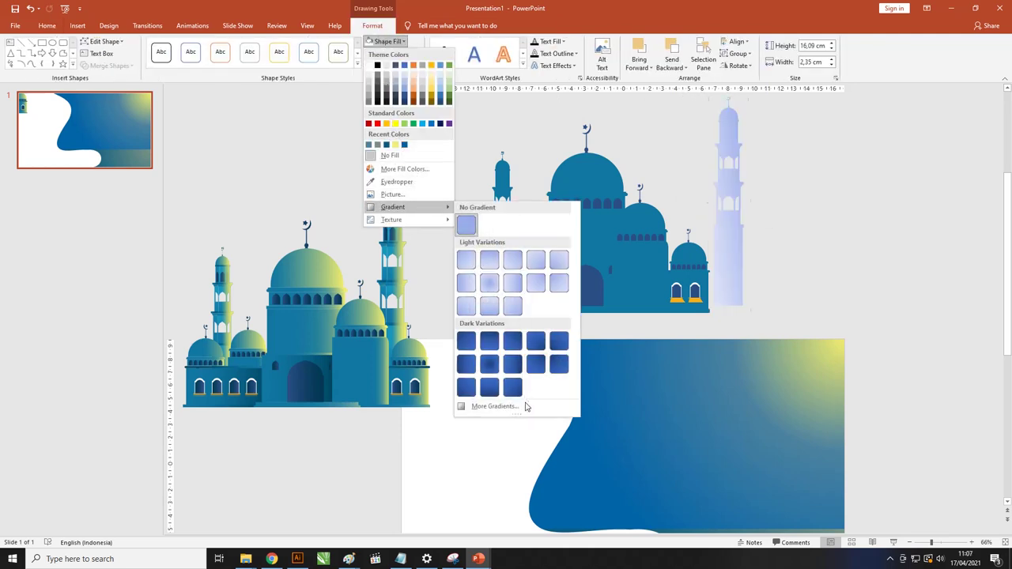
pyautogui.click(525, 407)
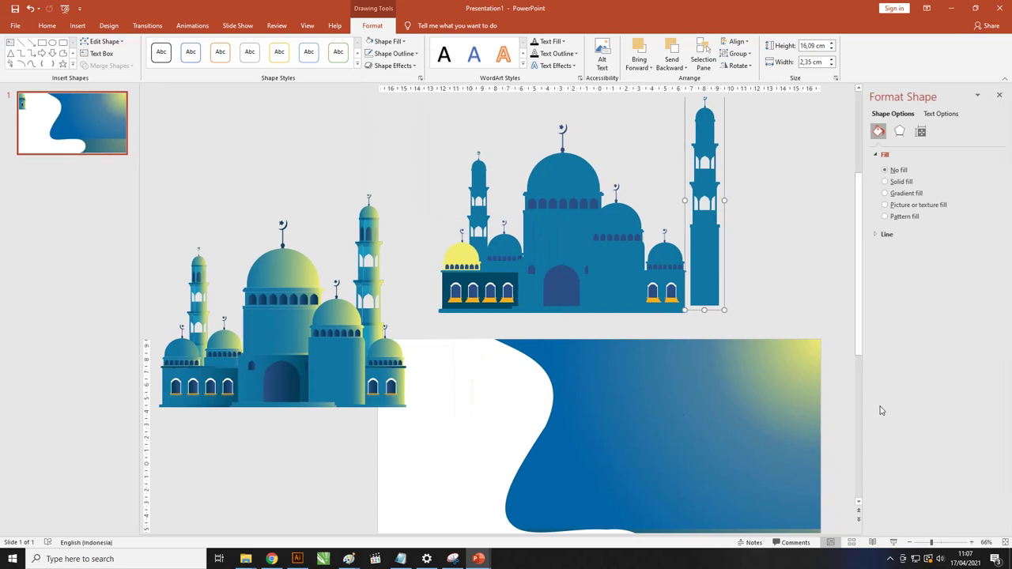
pyautogui.click(885, 194)
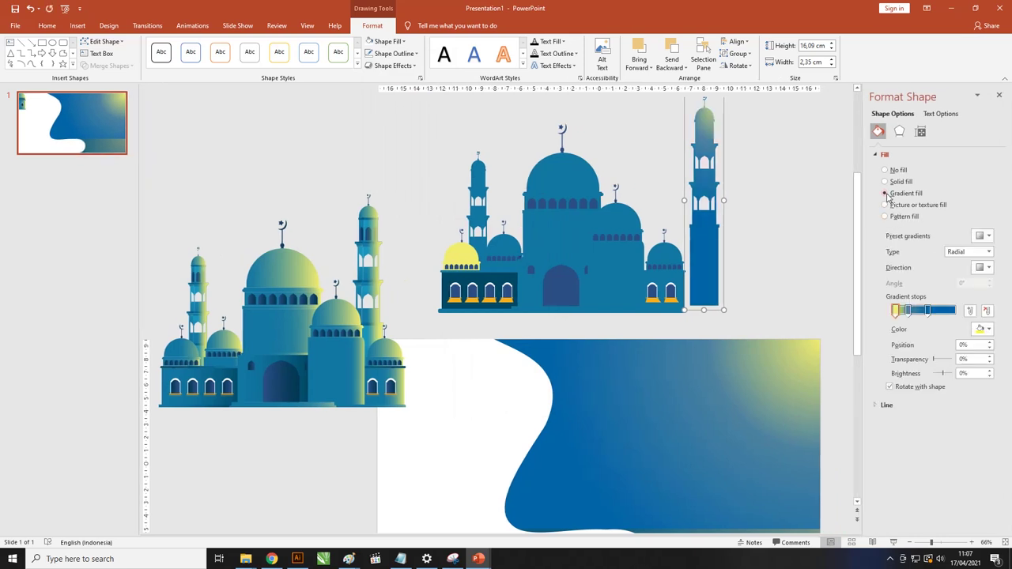
pyautogui.click(948, 314)
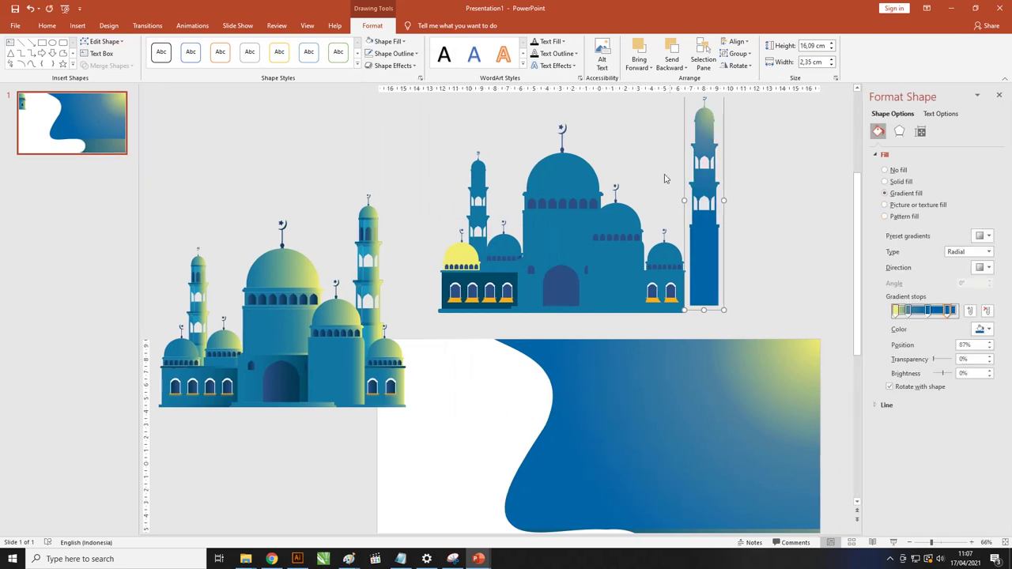
pyautogui.click(986, 311)
pyautogui.click(986, 310)
pyautogui.click(947, 313)
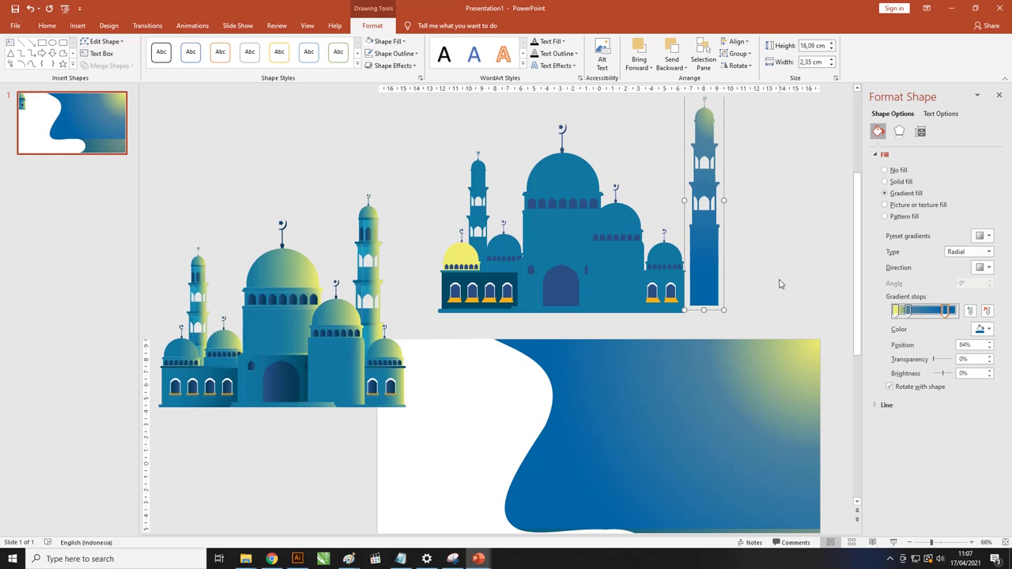
# - Marquee-select all the drawn mosque shapes and delete them
pyautogui.scroll(-2, 699, 250)
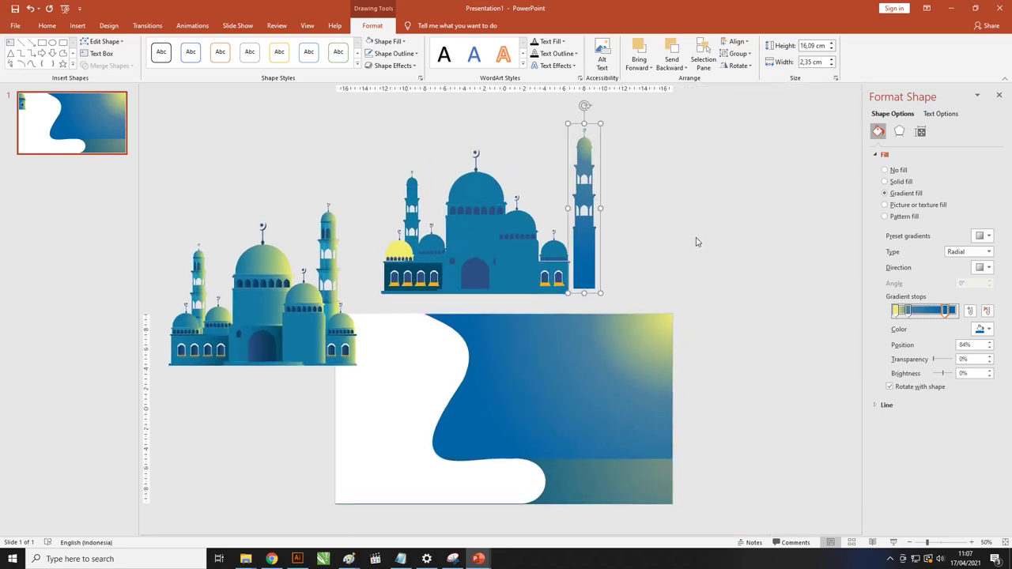
pyautogui.click(696, 241)
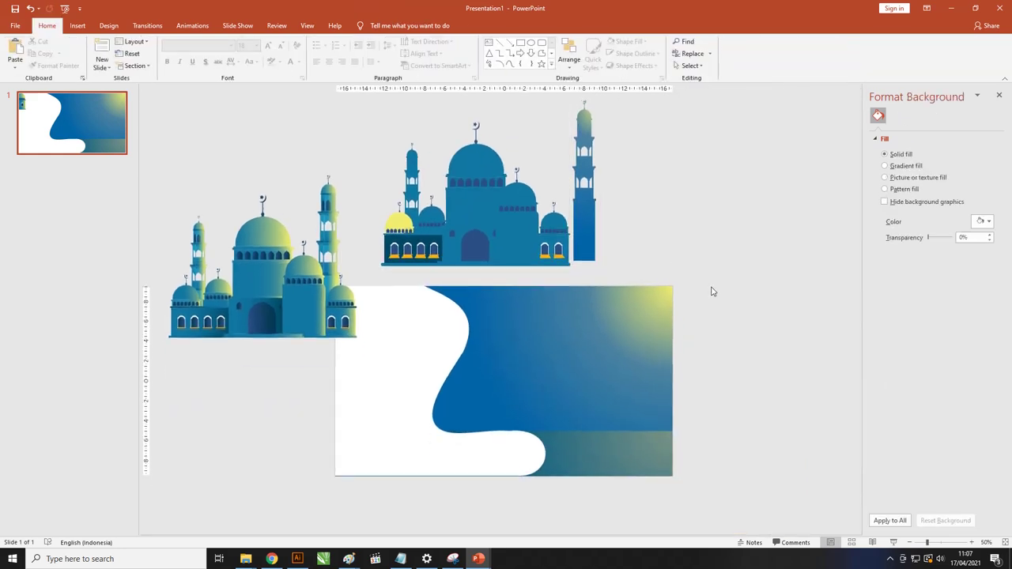
pyautogui.moveTo(700, 287); pyautogui.dragTo(368, 87)
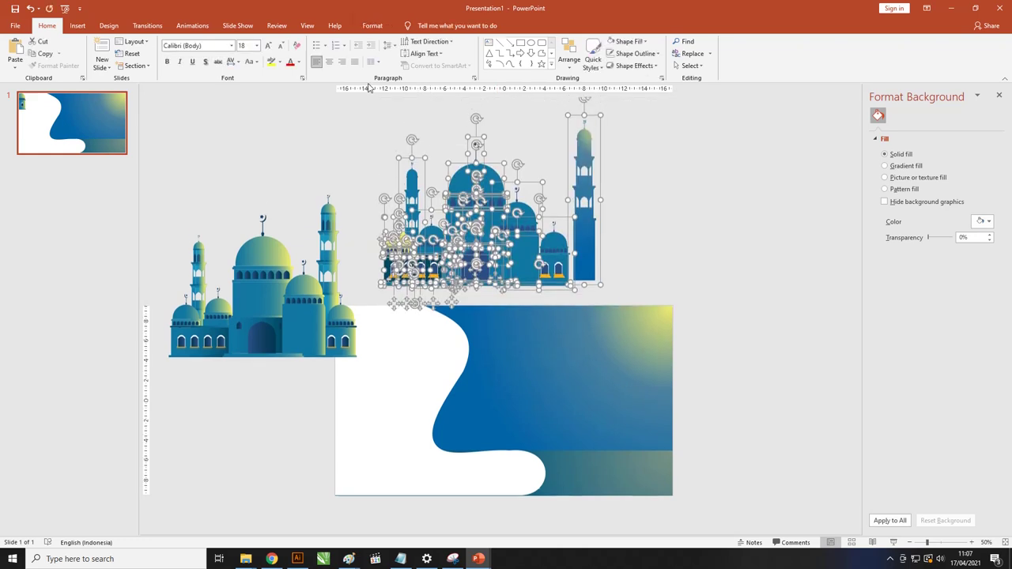
pyautogui.press('Delete')
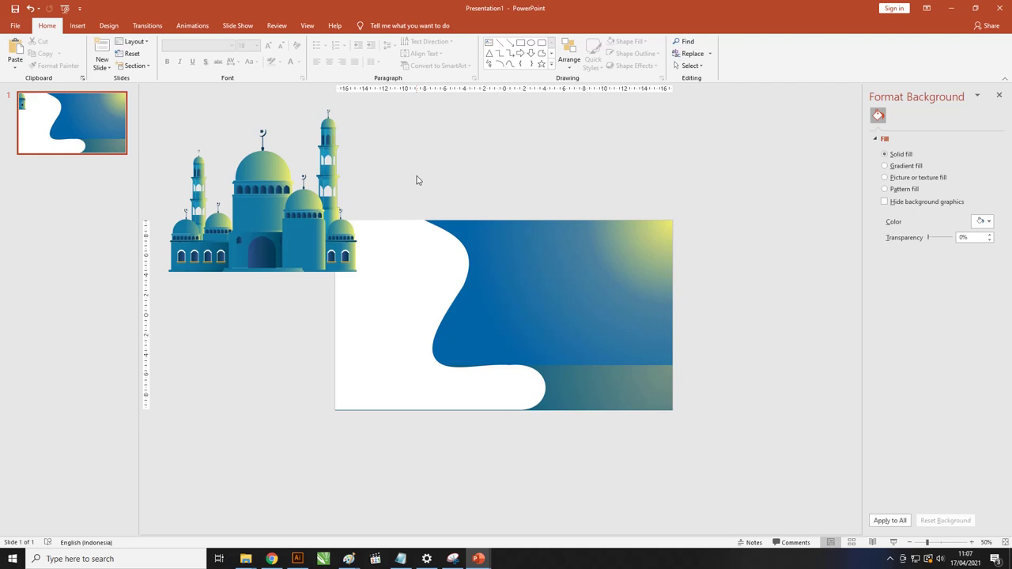
# - Resize the gradient mosque and set it on the wave's lower right, resting on the bottom strip
pyautogui.moveTo(314, 201); pyautogui.dragTo(410, 215)
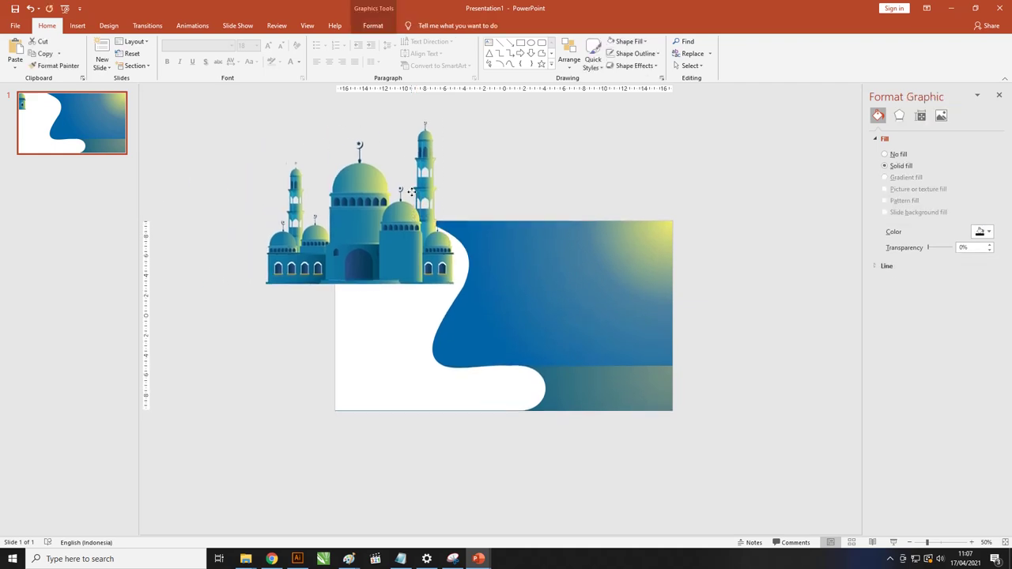
pyautogui.moveTo(454, 123); pyautogui.dragTo(402, 153)
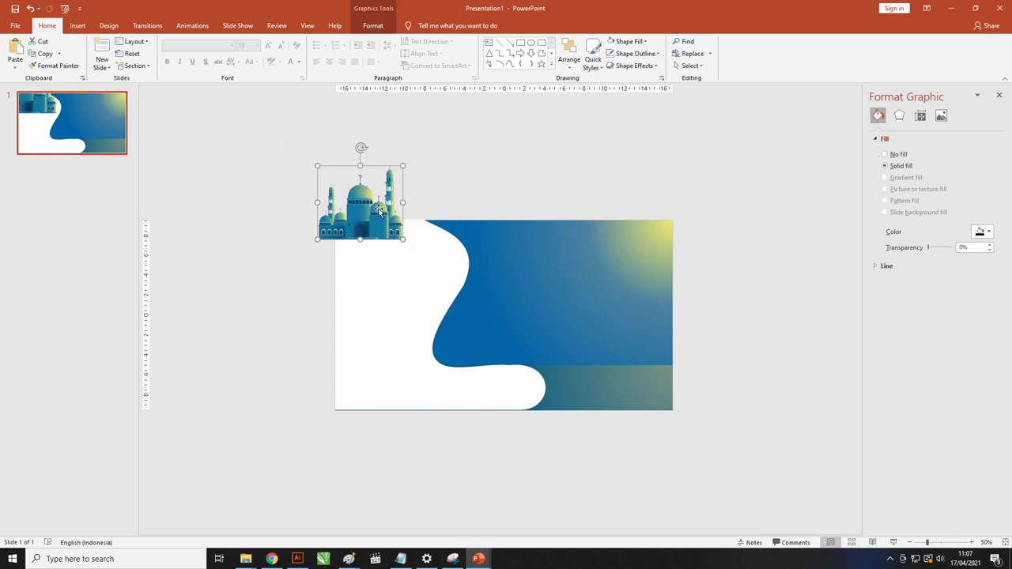
pyautogui.moveTo(371, 201); pyautogui.dragTo(631, 338)
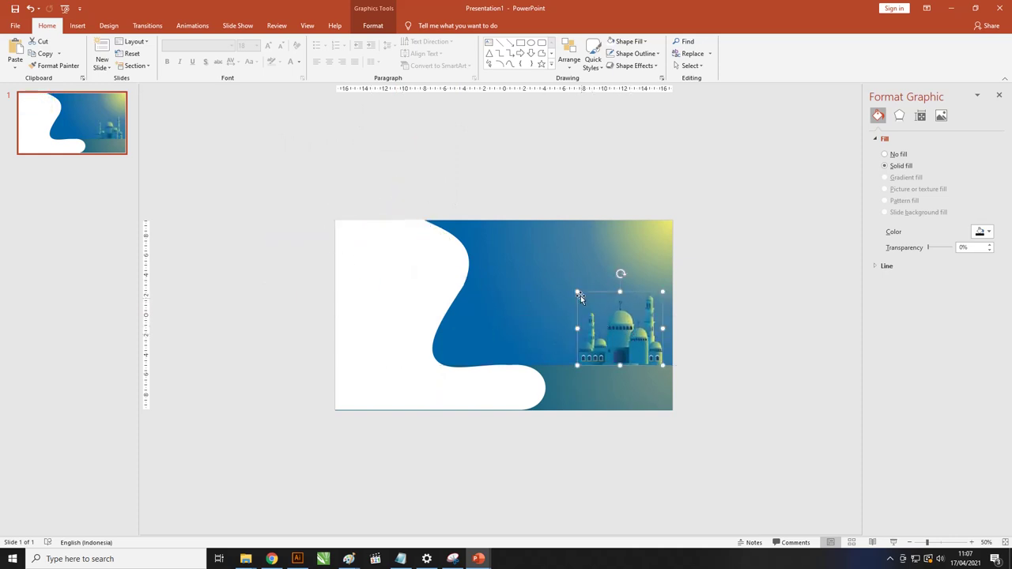
pyautogui.moveTo(578, 291); pyautogui.dragTo(517, 239)
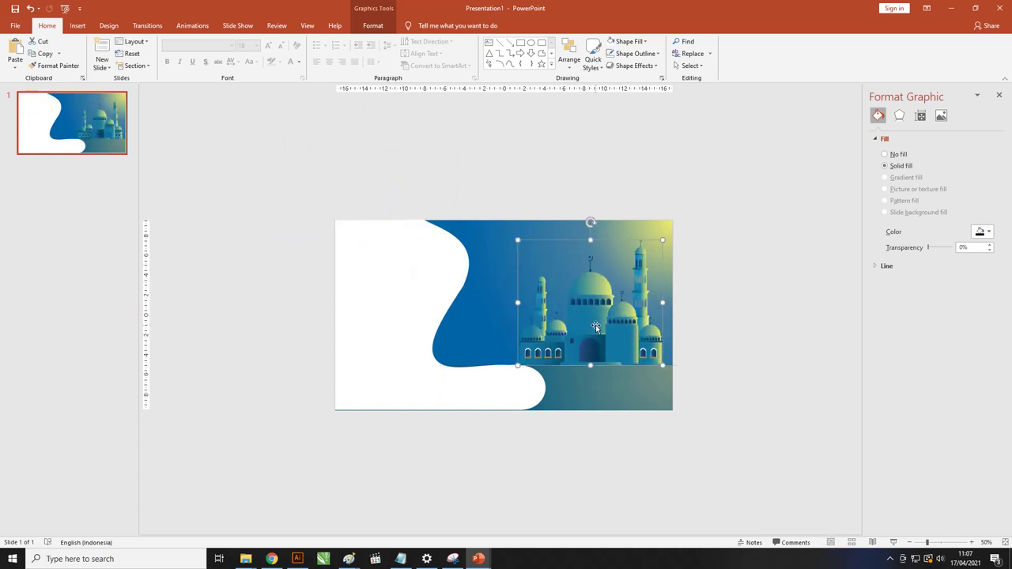
pyautogui.click(461, 204)
# - Insert the Desain Flat Ramadhan Karim 4 SVG files 4-01 through 4-09, excluding 4-07, from this device
pyautogui.click(77, 26)
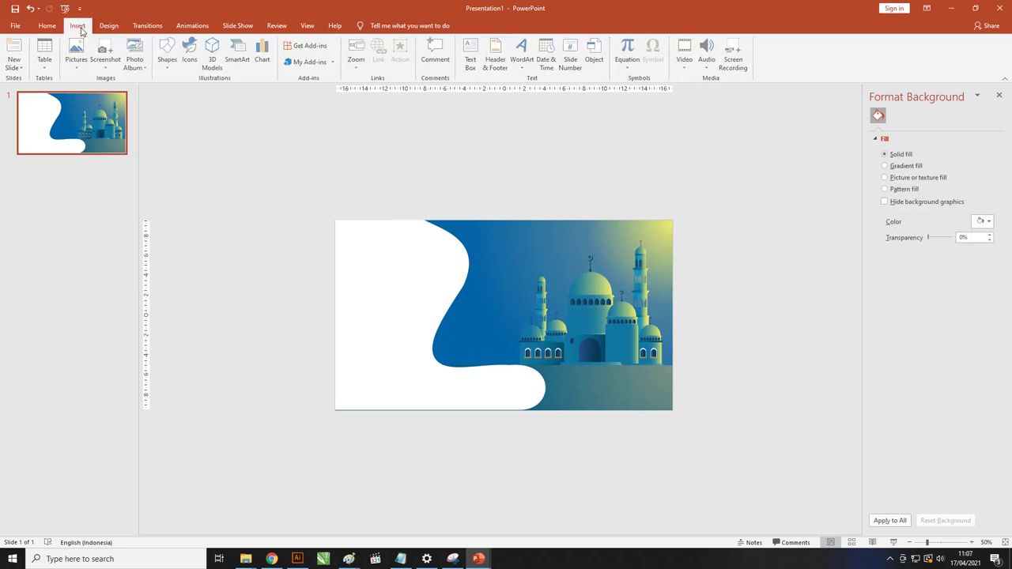
pyautogui.click(78, 60)
pyautogui.click(98, 93)
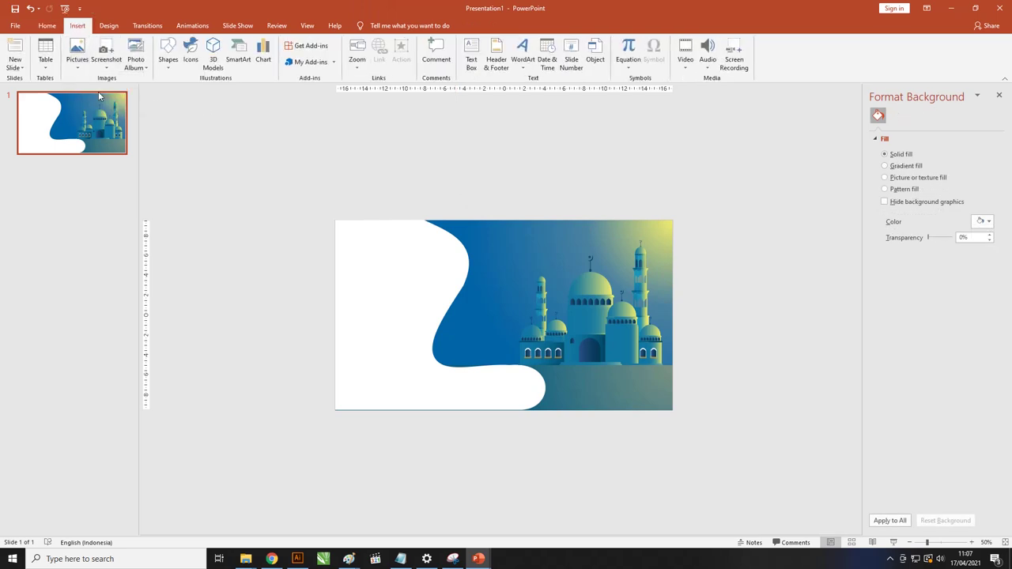
pyautogui.click(396, 185)
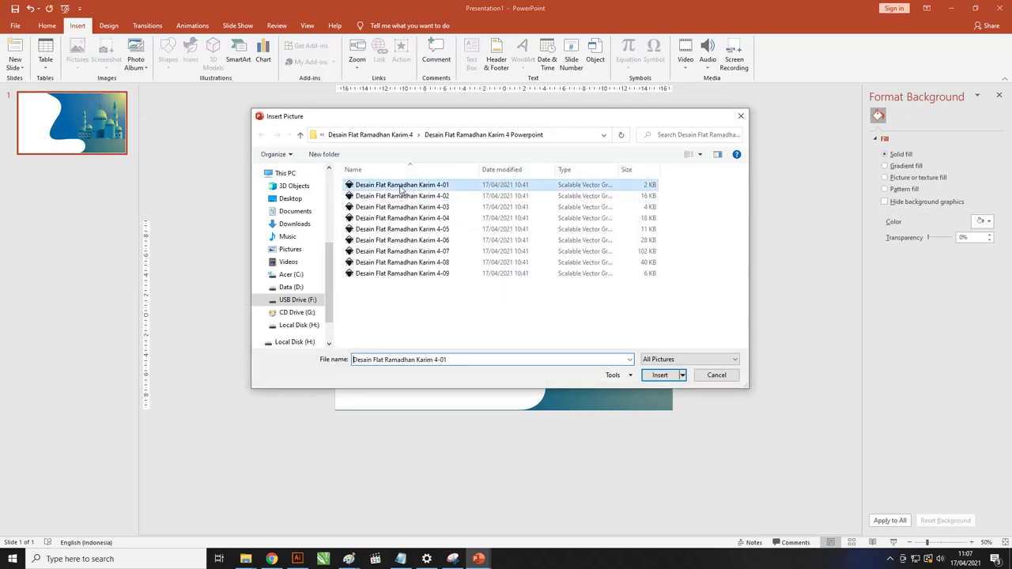
pyautogui.keyDown('shift'); pyautogui.click(424, 273); pyautogui.keyUp('shift')
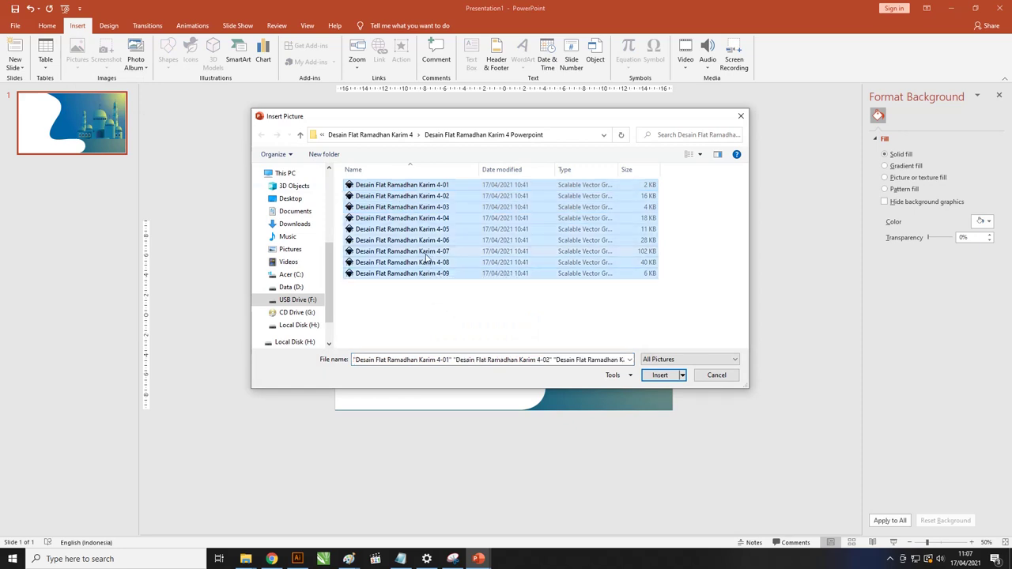
pyautogui.keyDown('ctrl'); pyautogui.click(419, 251); pyautogui.keyUp('ctrl')
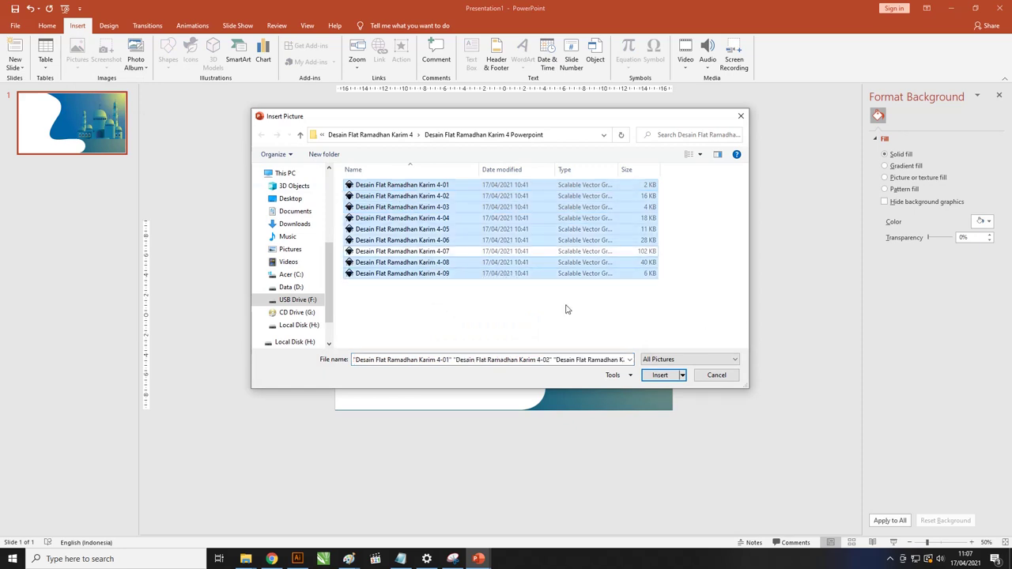
pyautogui.click(658, 377)
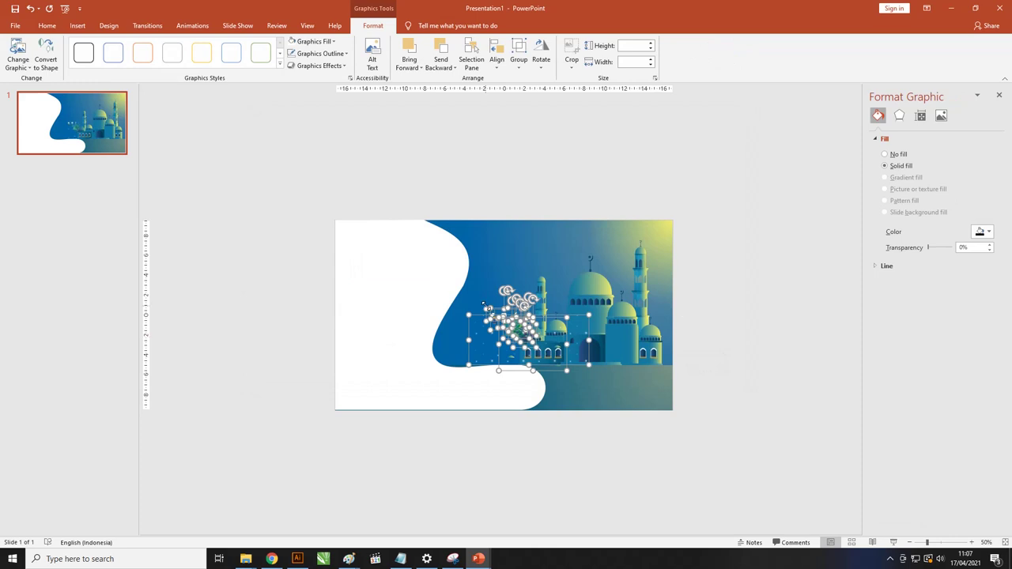
# - Group the inserted graphics, move them off the slide's upper left, and ungroup them
pyautogui.hotkey('ctrl', 'g')
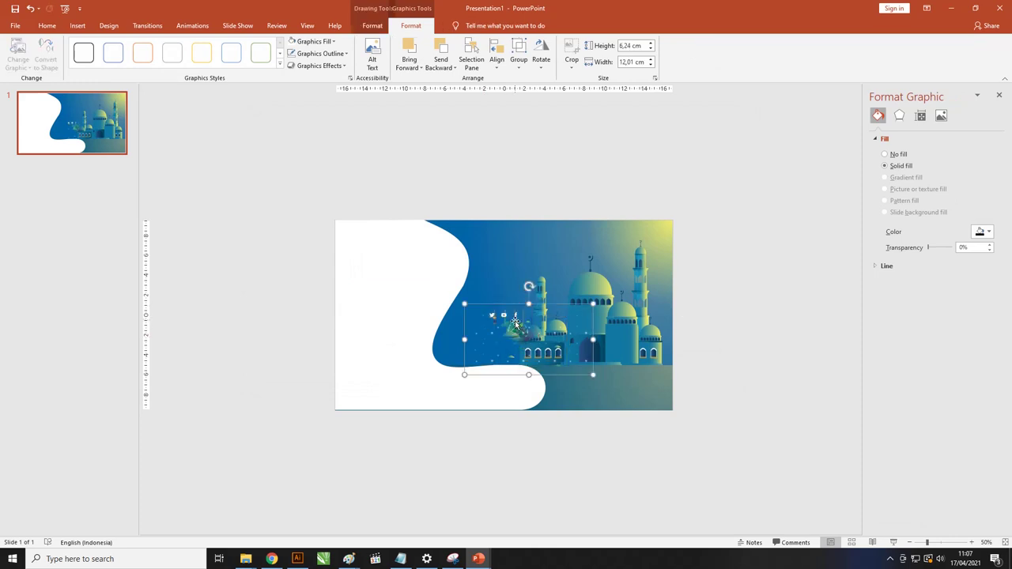
pyautogui.moveTo(515, 324); pyautogui.dragTo(262, 150)
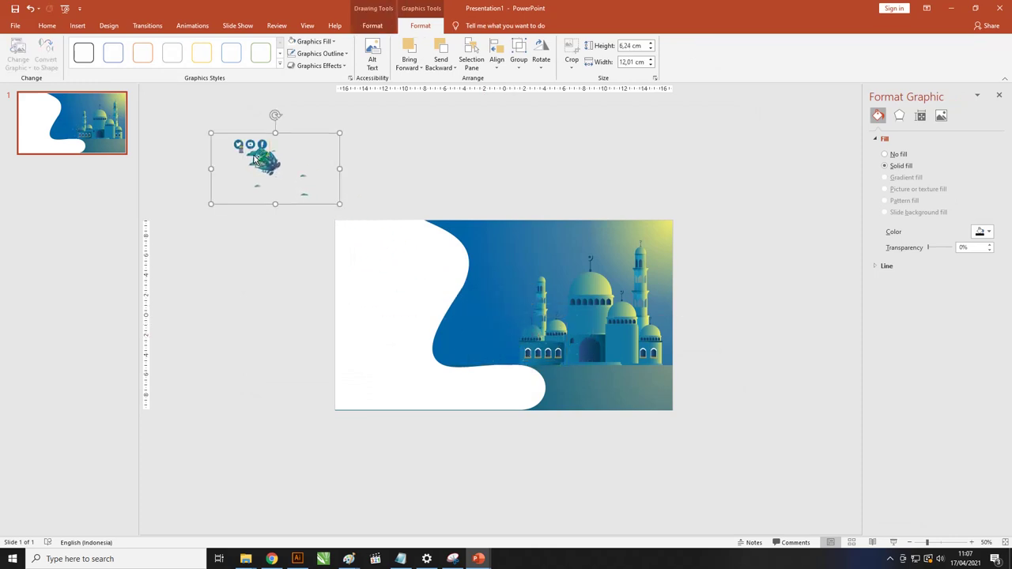
pyautogui.keyDown('ctrl'); pyautogui.scroll(3, 323, 218); pyautogui.keyUp('ctrl')
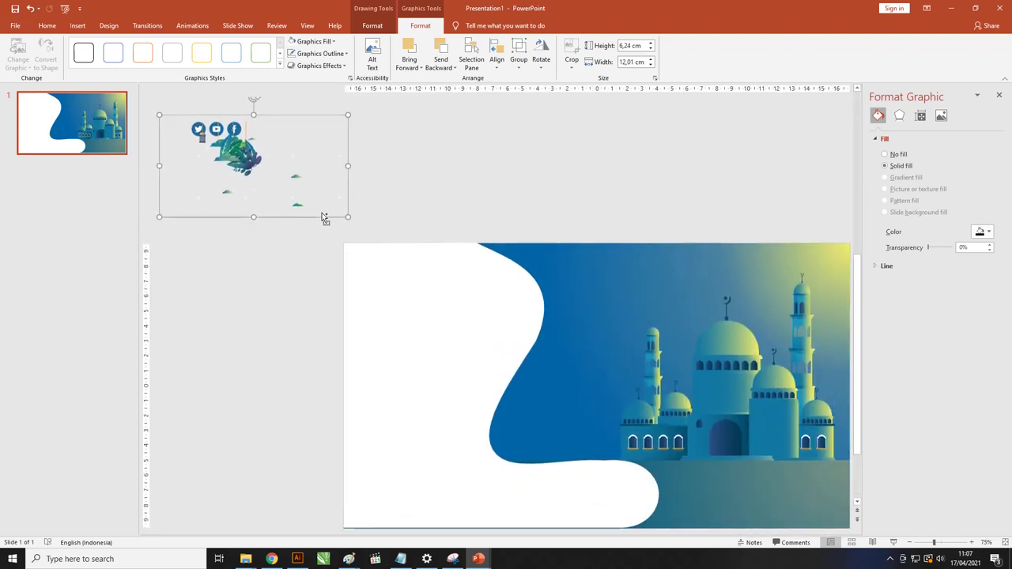
pyautogui.keyDown('ctrl'); pyautogui.scroll(-1, 469, 294); pyautogui.keyUp('ctrl')
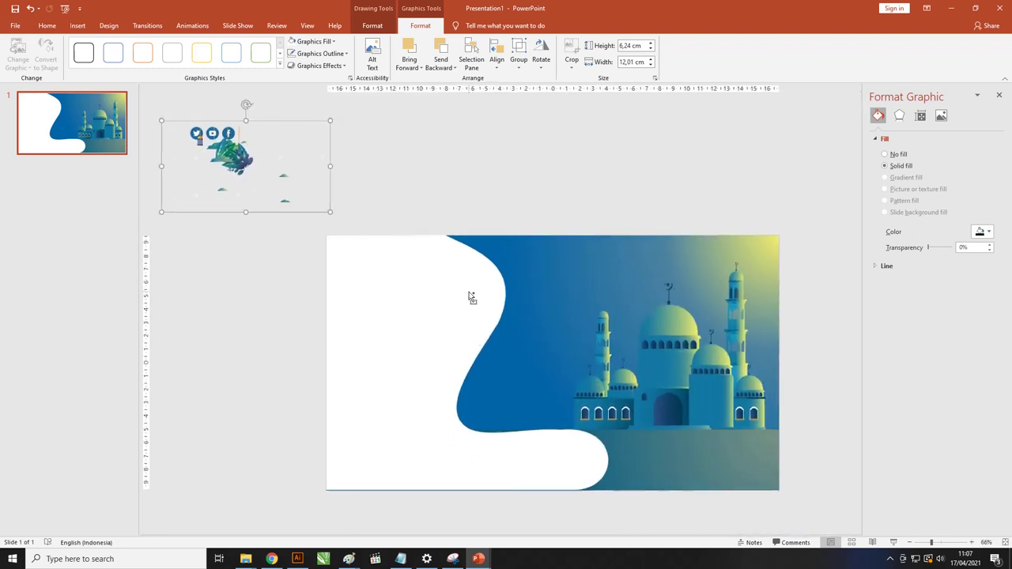
pyautogui.click(644, 343)
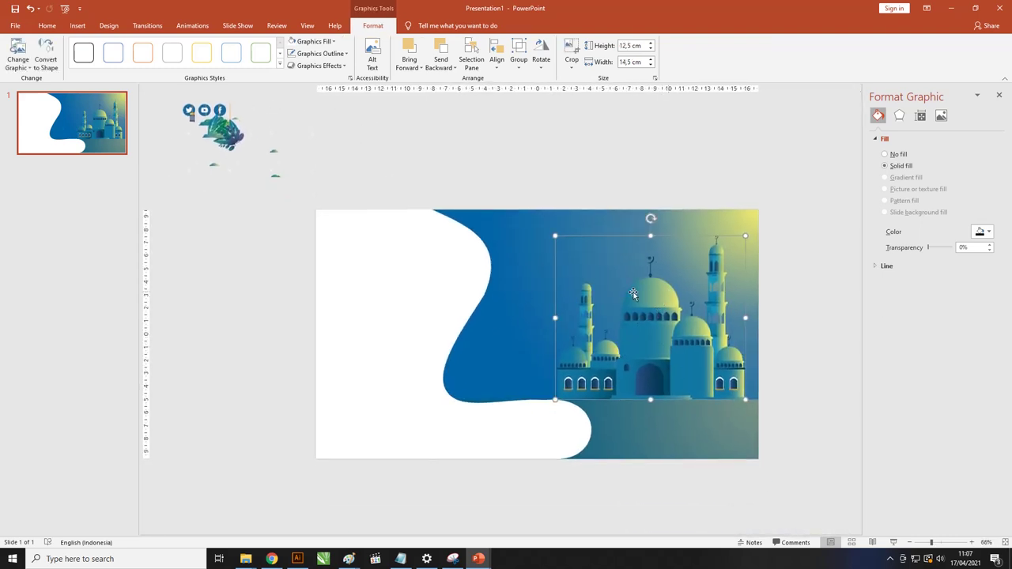
pyautogui.click(324, 156)
pyautogui.click(231, 157)
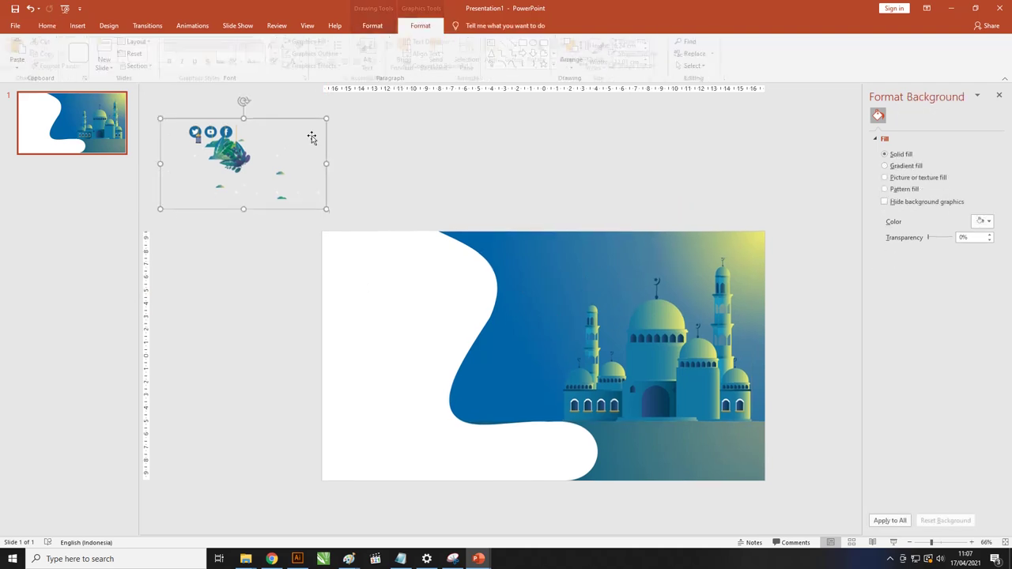
pyautogui.rightClick(228, 158)
pyautogui.moveTo(265, 217)
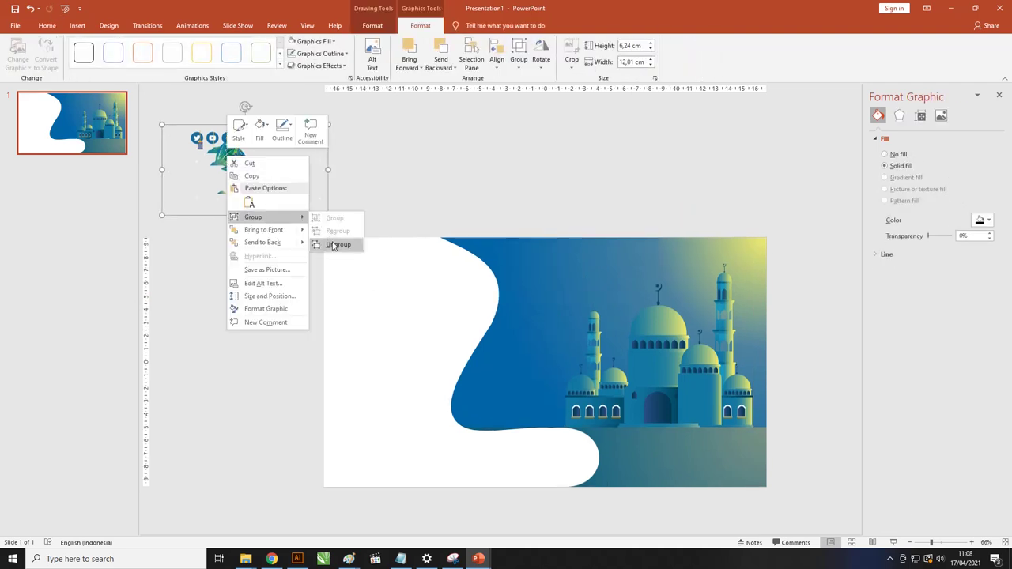
pyautogui.click(333, 246)
pyautogui.click(355, 181)
# - Park the white star-field graphic just above the slide
pyautogui.moveTo(298, 140); pyautogui.dragTo(597, 269)
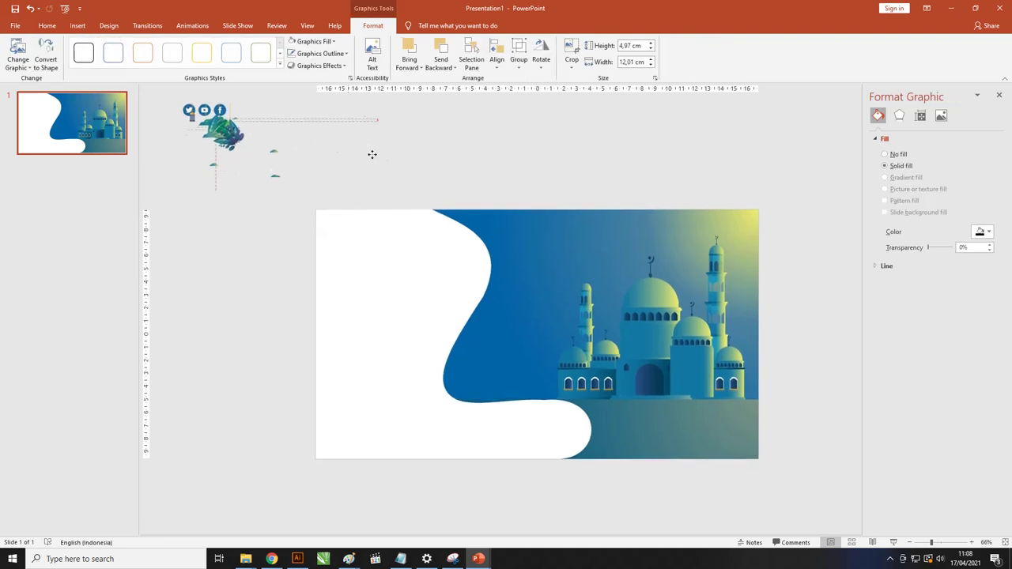
pyautogui.scroll(10, 596, 269)
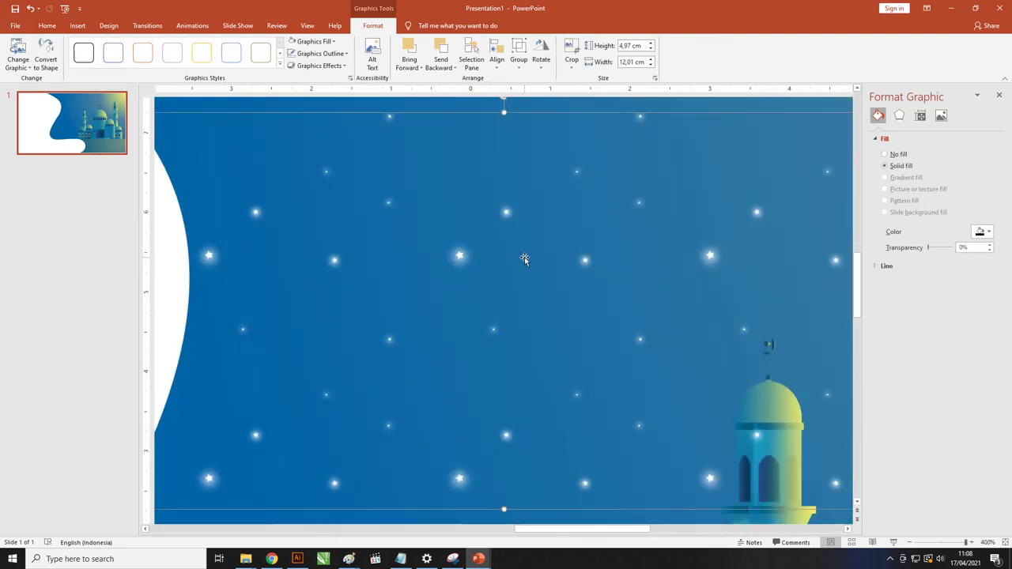
pyautogui.scroll(-10, 524, 257)
pyautogui.scroll(-5, 527, 263)
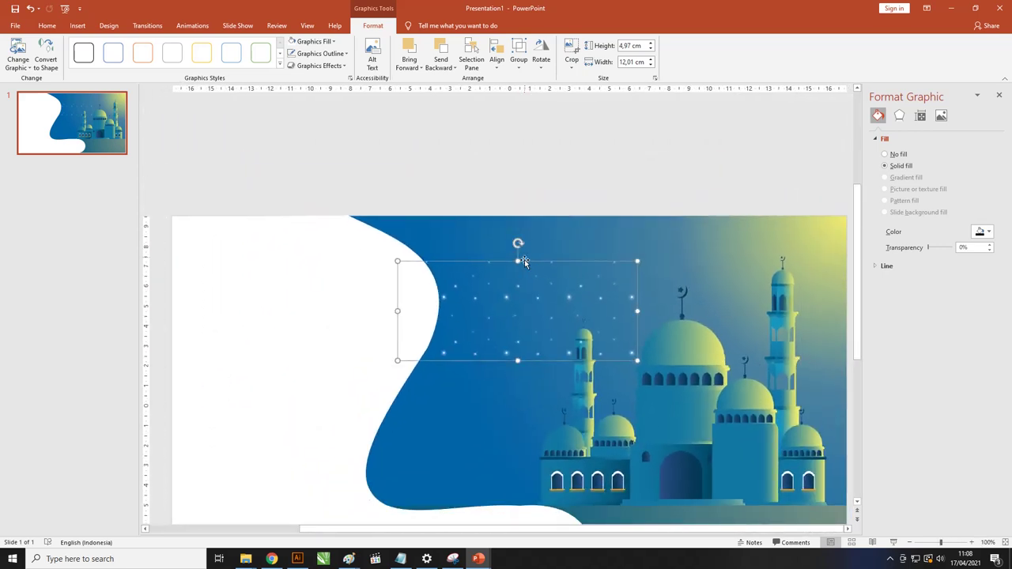
pyautogui.moveTo(512, 297); pyautogui.dragTo(313, 132)
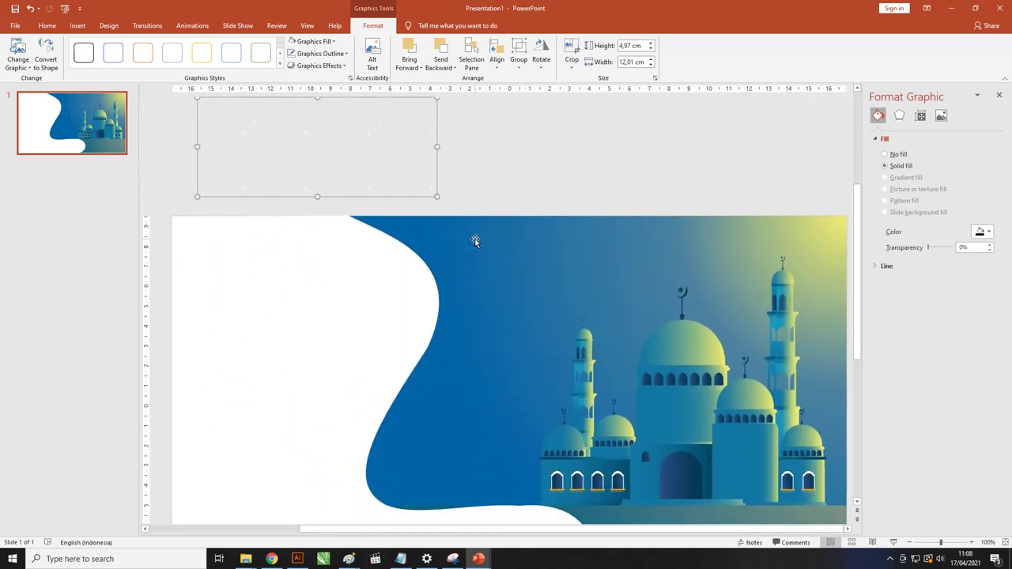
# - Draw a five-point star shape on the blue sky area
pyautogui.click(77, 25)
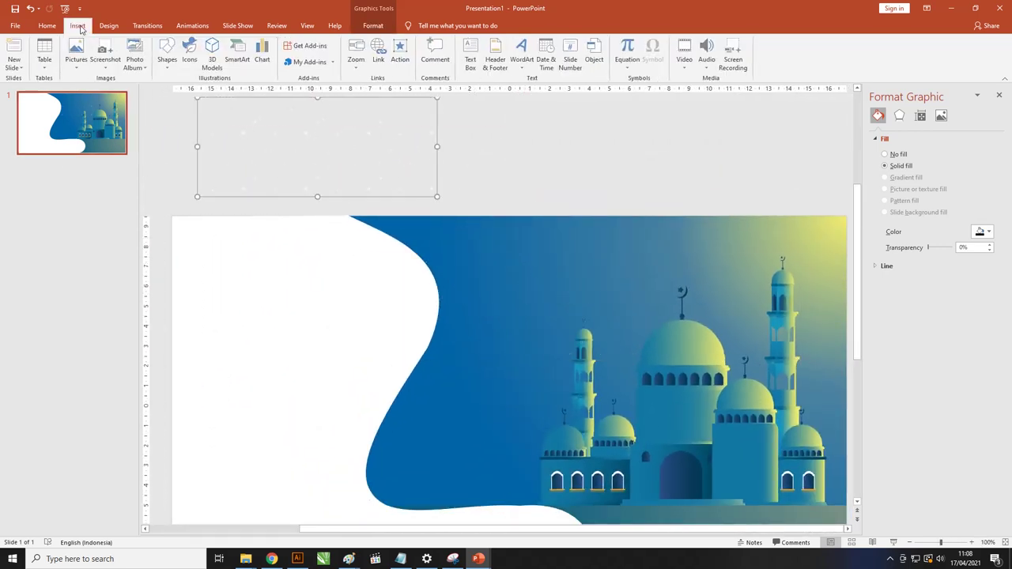
pyautogui.click(167, 55)
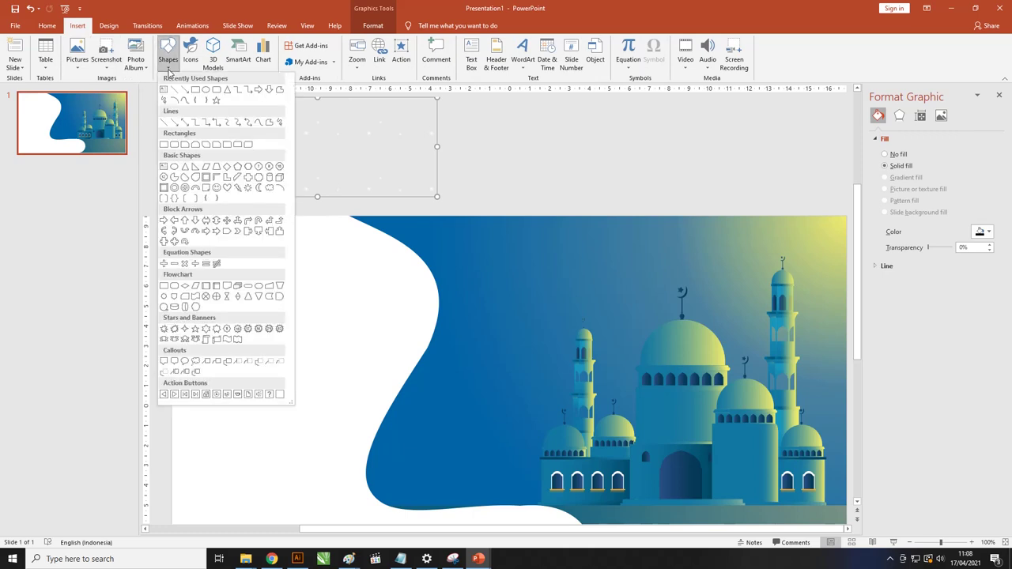
pyautogui.click(216, 101)
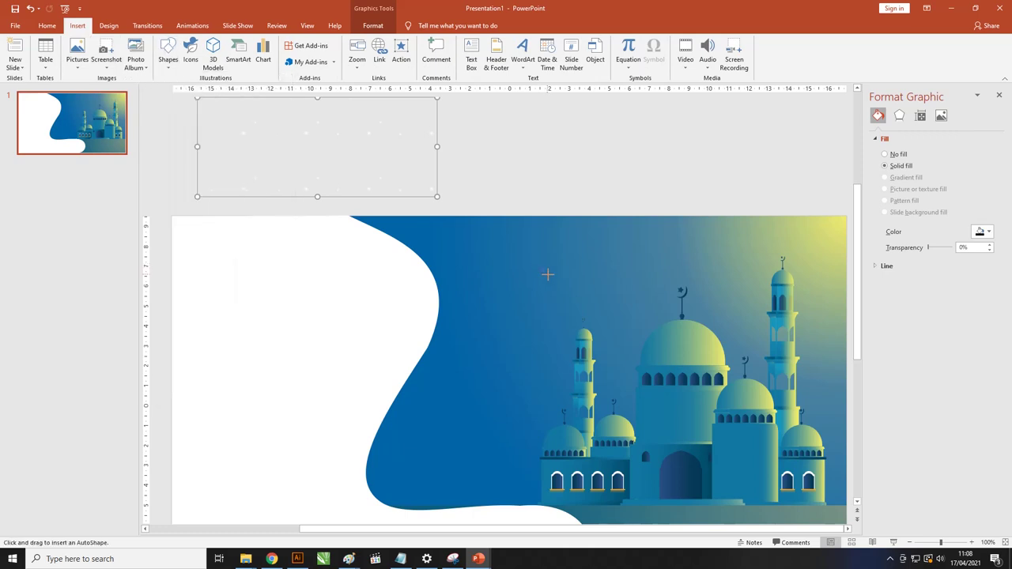
pyautogui.moveTo(548, 274)
pyautogui.mouseDown()
pyautogui.moveTo(557, 289)
pyautogui.moveTo(484, 278)
pyautogui.moveTo(504, 281)
pyautogui.mouseUp()
pyautogui.scroll(3, 555, 279)
pyautogui.scroll(3, 534, 287)
pyautogui.scroll(3, 510, 296)
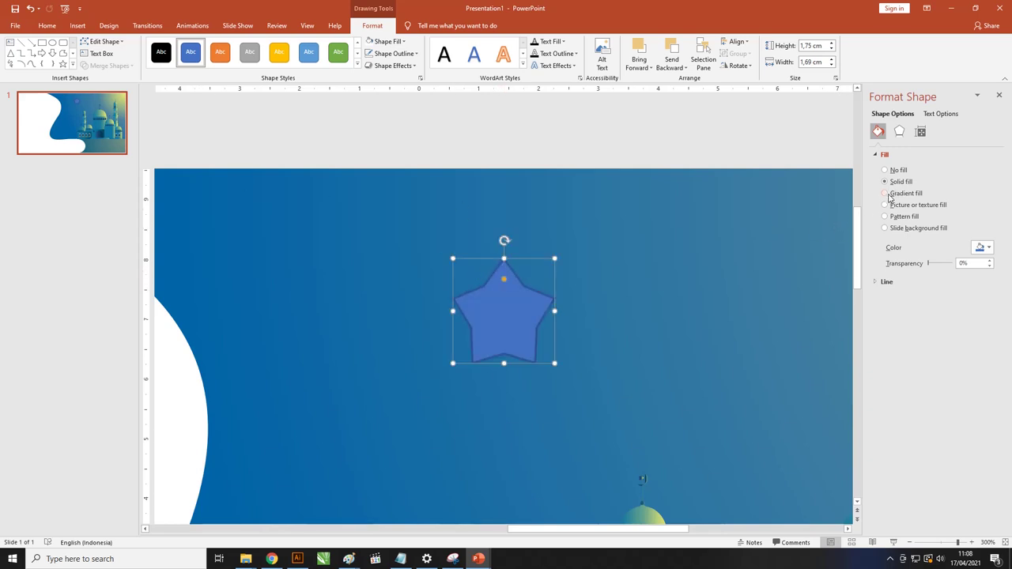
# - Fill the star solid white and remove its outline
pyautogui.click(981, 247)
pyautogui.click(927, 275)
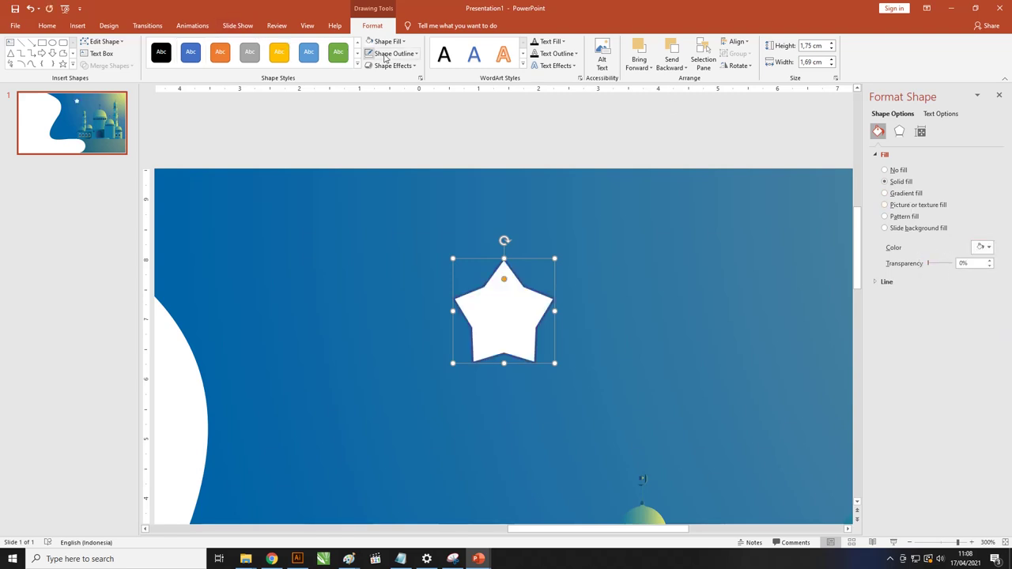
pyautogui.click(411, 54)
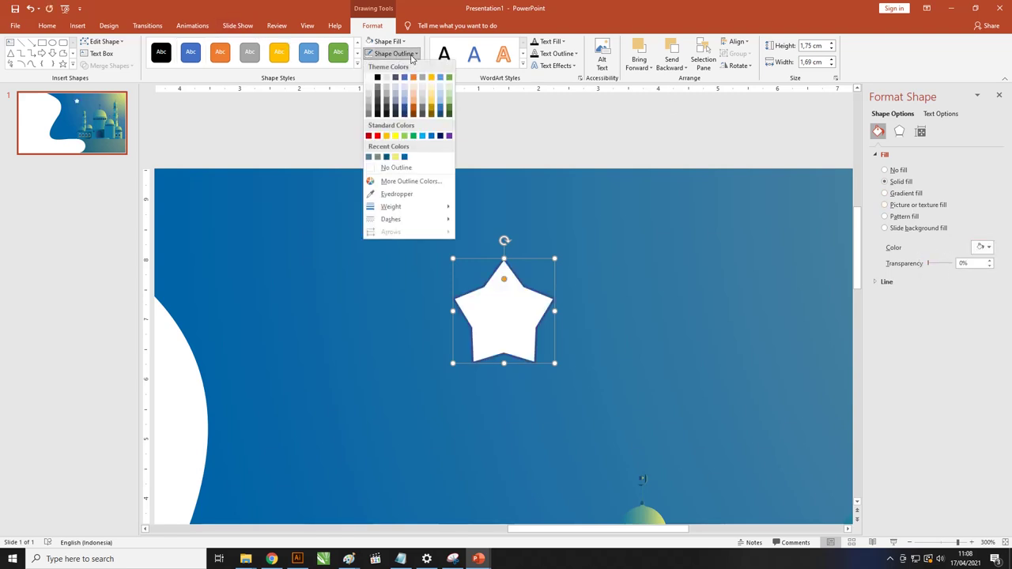
pyautogui.click(395, 167)
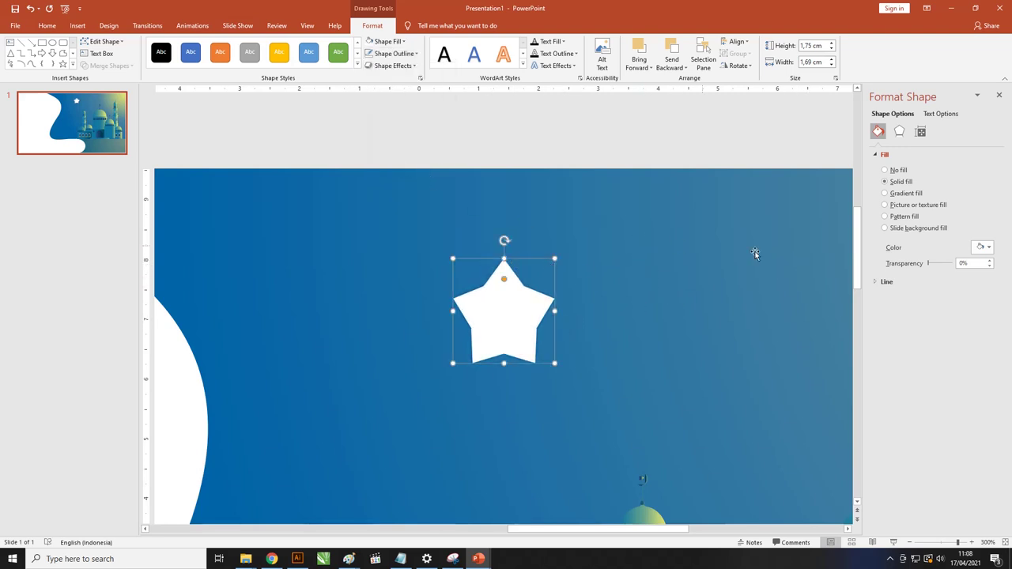
pyautogui.click(900, 132)
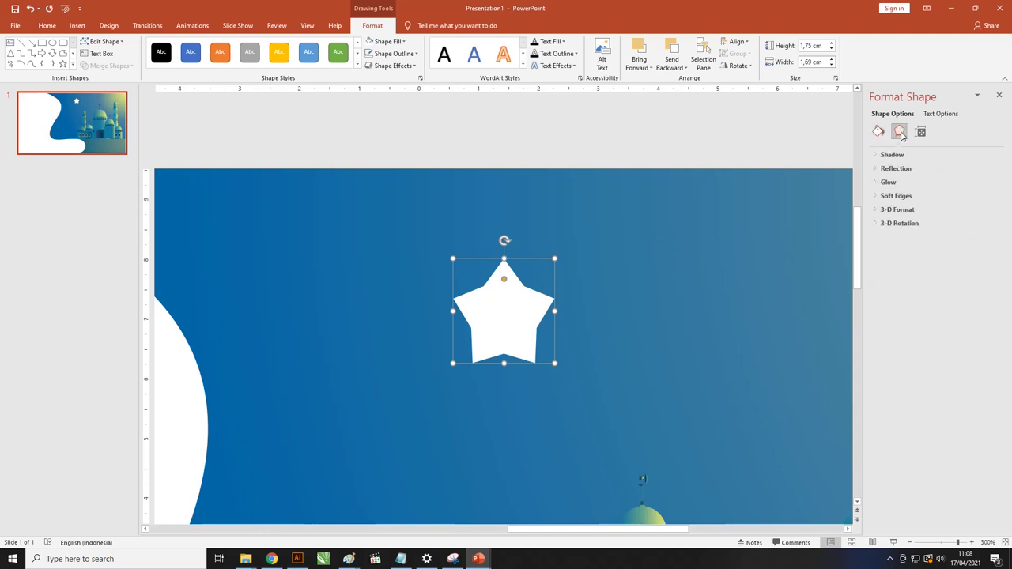
# - Give the star a white outer centred shadow at 183% size with 23 pt blur
pyautogui.click(875, 156)
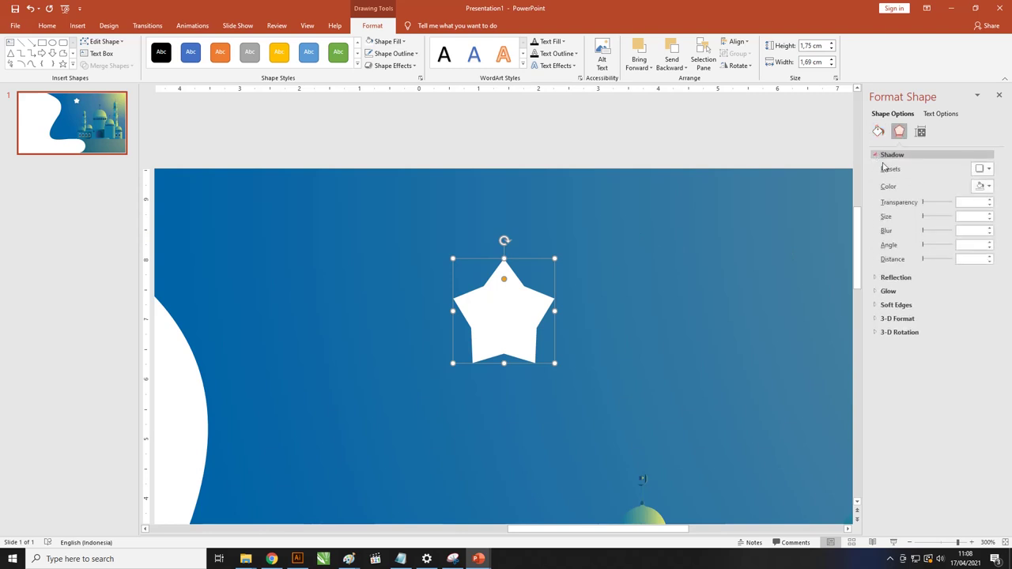
pyautogui.click(989, 169)
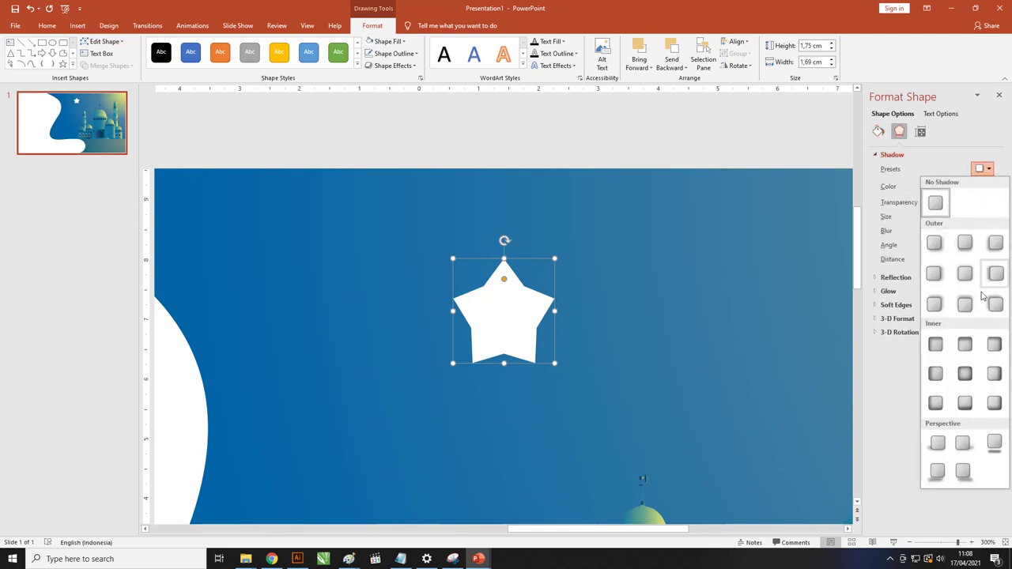
pyautogui.click(964, 273)
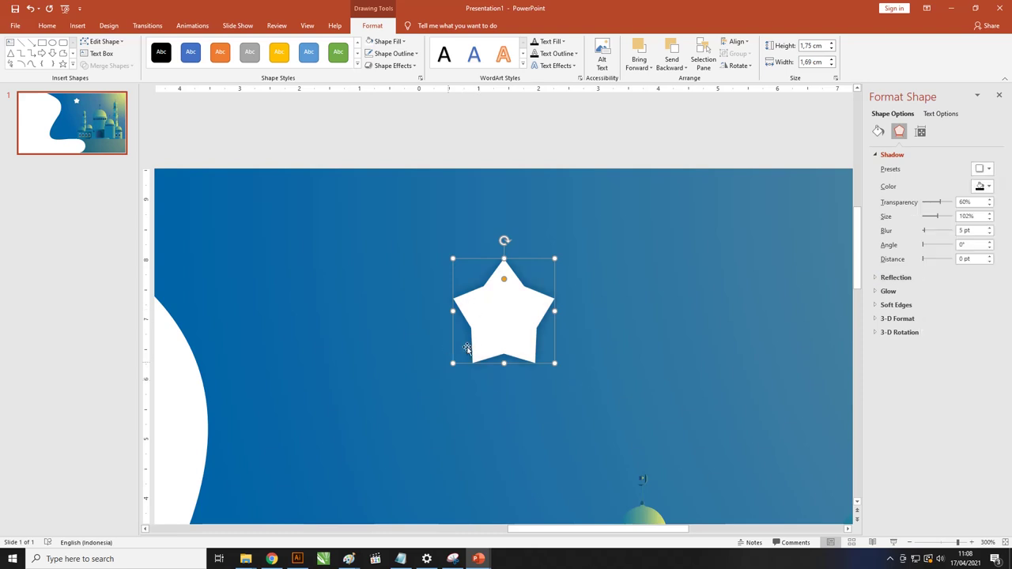
pyautogui.click(980, 186)
pyautogui.click(926, 216)
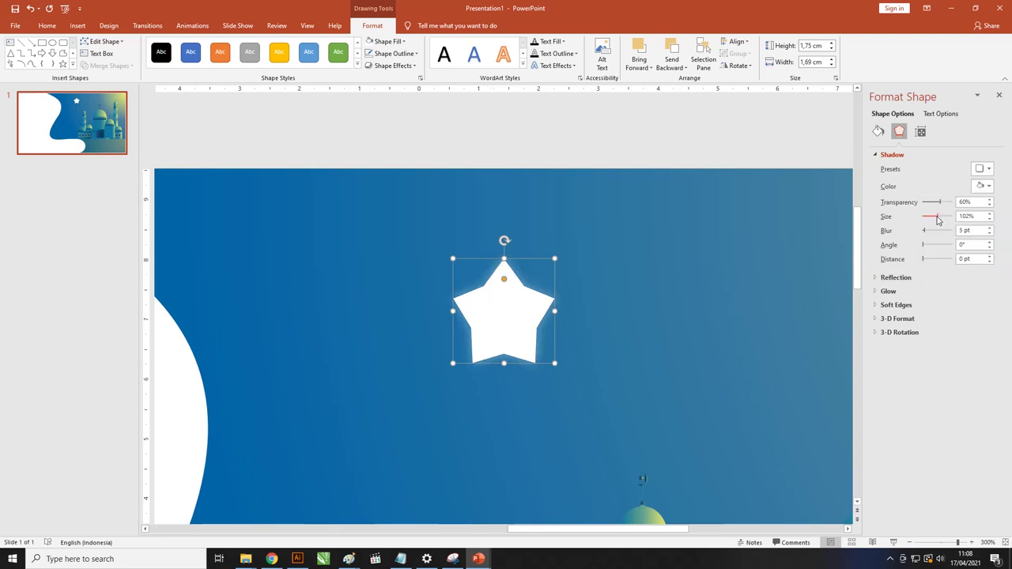
pyautogui.moveTo(938, 220)
pyautogui.mouseDown()
pyautogui.moveTo(951, 220)
pyautogui.moveTo(935, 232)
pyautogui.mouseUp()
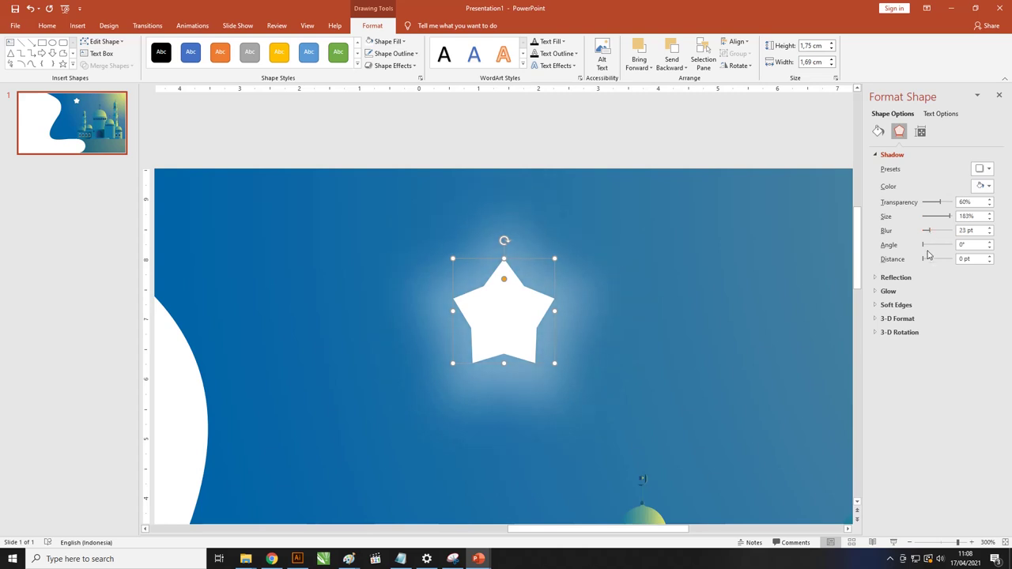
pyautogui.moveTo(942, 246); pyautogui.dragTo(923, 260)
pyautogui.click(681, 185)
# - Park the glowing star just above the slide's top edge
pyautogui.scroll(-5, 559, 259)
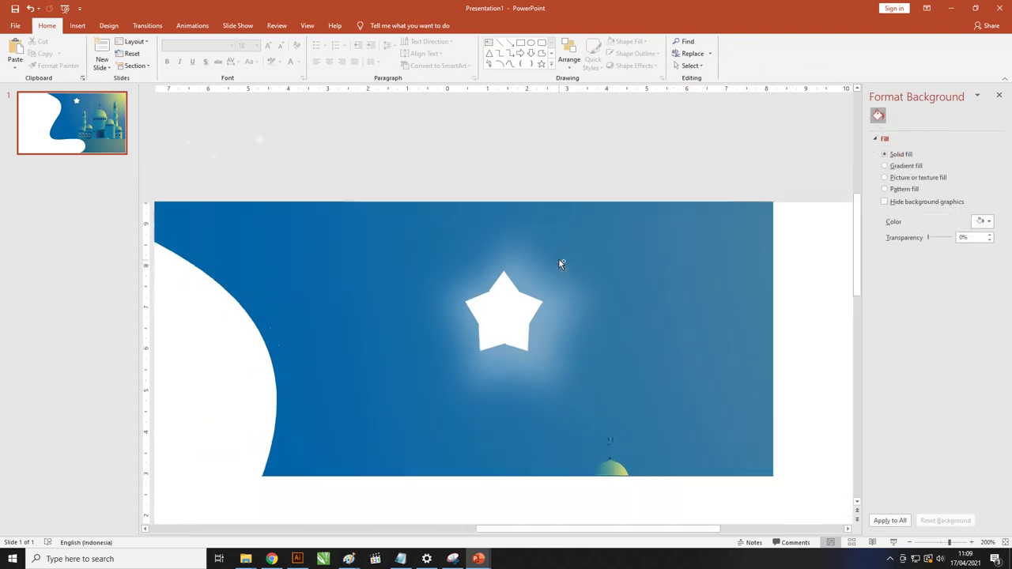
pyautogui.scroll(-5, 559, 259)
pyautogui.scroll(-5, 559, 261)
pyautogui.moveTo(522, 249); pyautogui.dragTo(524, 283)
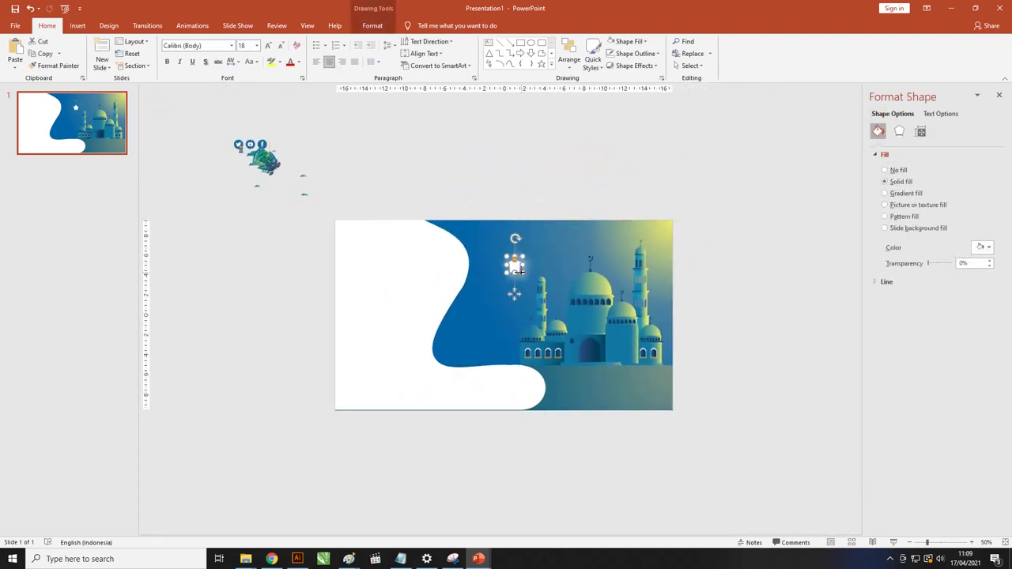
pyautogui.click(523, 276)
pyautogui.click(515, 266)
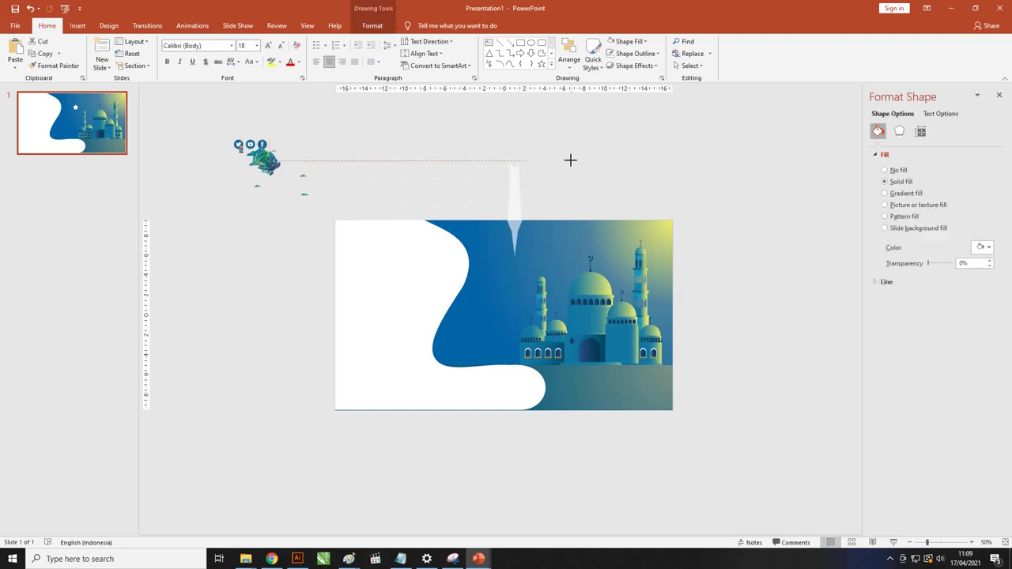
pyautogui.click(535, 214)
pyautogui.click(515, 265)
pyautogui.moveTo(516, 265); pyautogui.dragTo(583, 181)
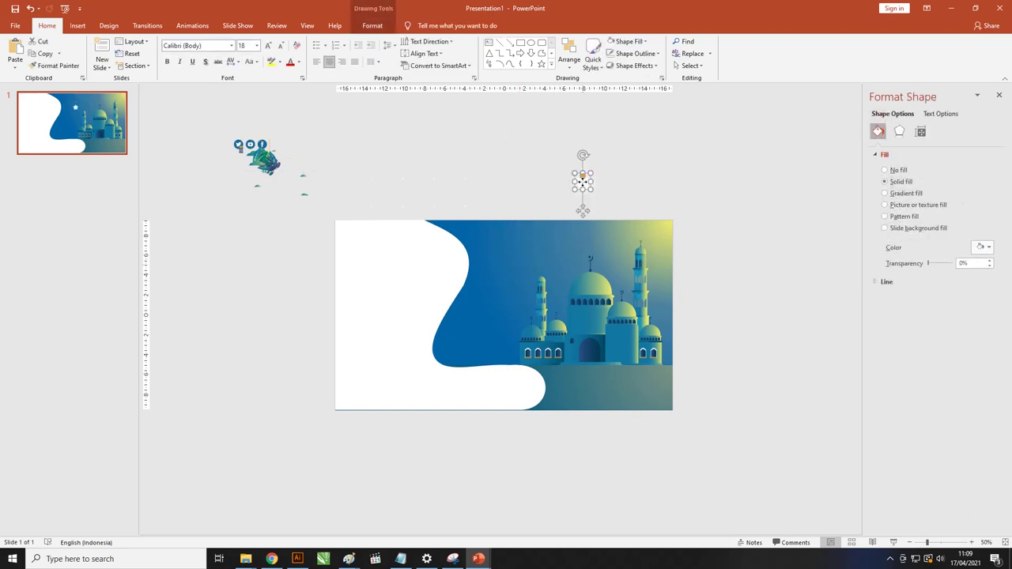
pyautogui.click(543, 209)
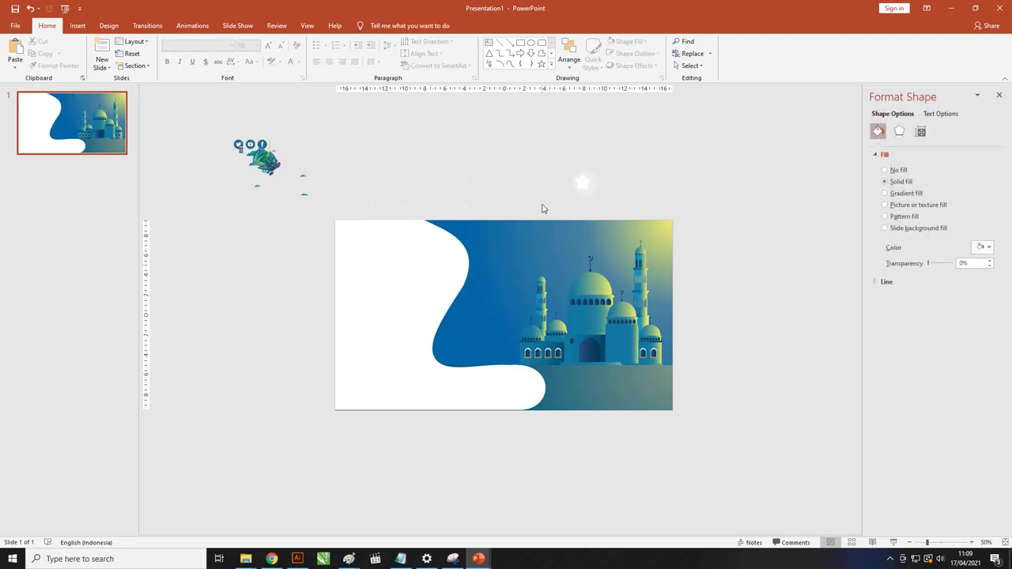
# - Enlarge the sparkle-dots graphic proportionally and move it over the blue sky
pyautogui.click(465, 207)
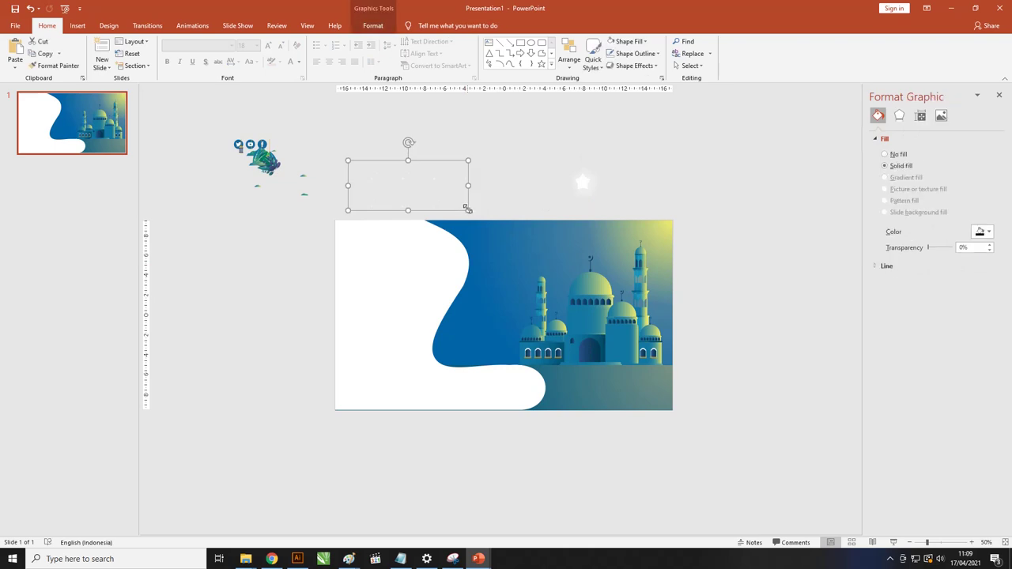
pyautogui.moveTo(467, 209); pyautogui.dragTo(501, 241)
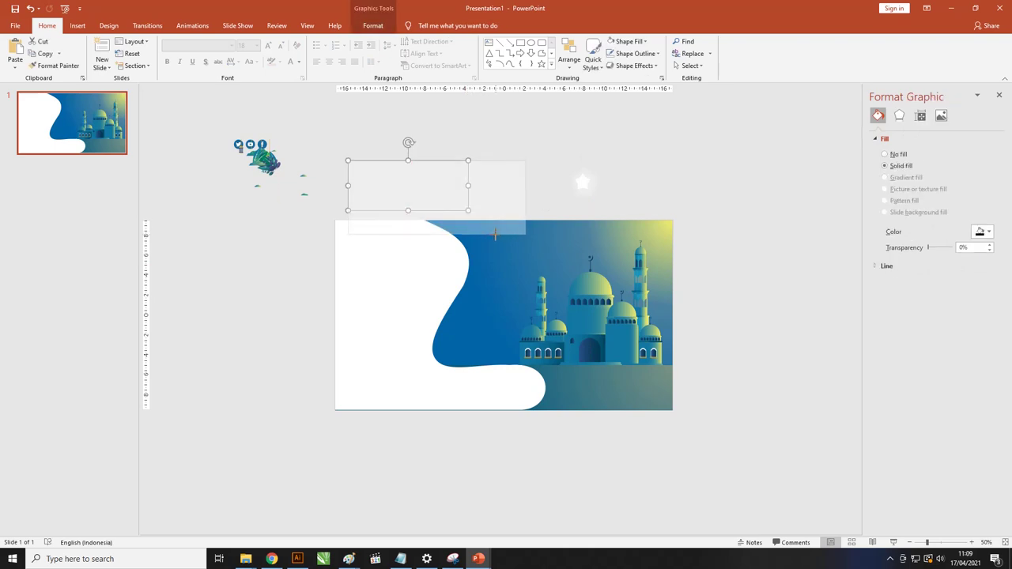
pyautogui.moveTo(503, 194)
pyautogui.mouseDown()
pyautogui.moveTo(609, 246)
pyautogui.moveTo(469, 304)
pyautogui.moveTo(412, 365)
pyautogui.mouseUp()
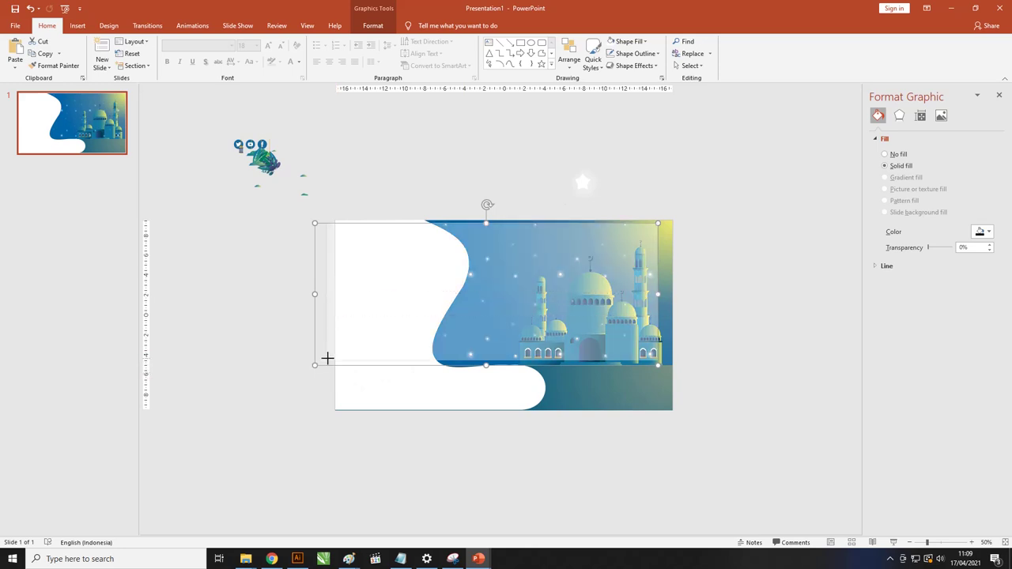
# - Stretch the sparkle dots across the sky and bring the white wave shape in front of them
pyautogui.moveTo(313, 366); pyautogui.dragTo(337, 355)
pyautogui.click(752, 337)
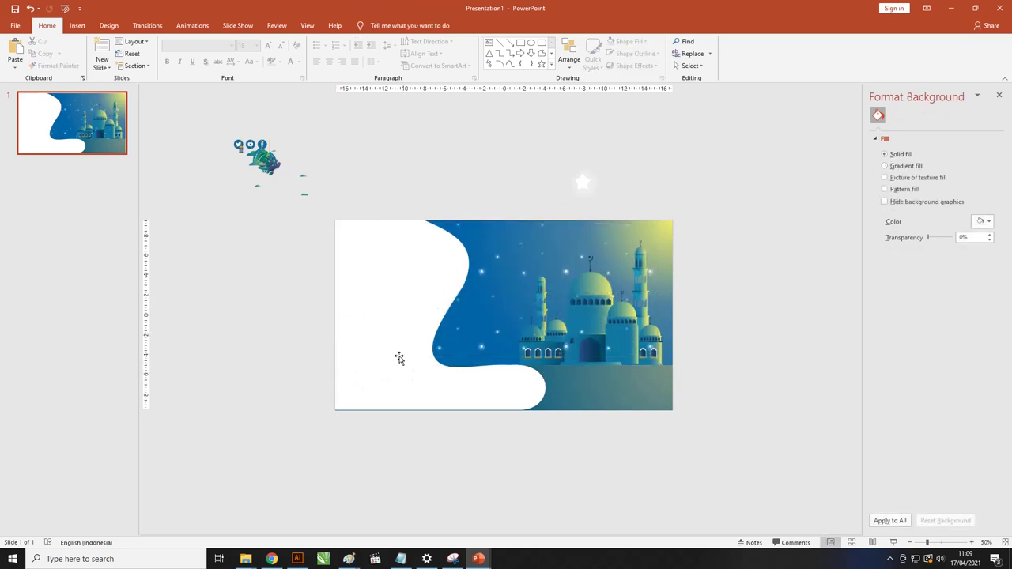
pyautogui.click(495, 285)
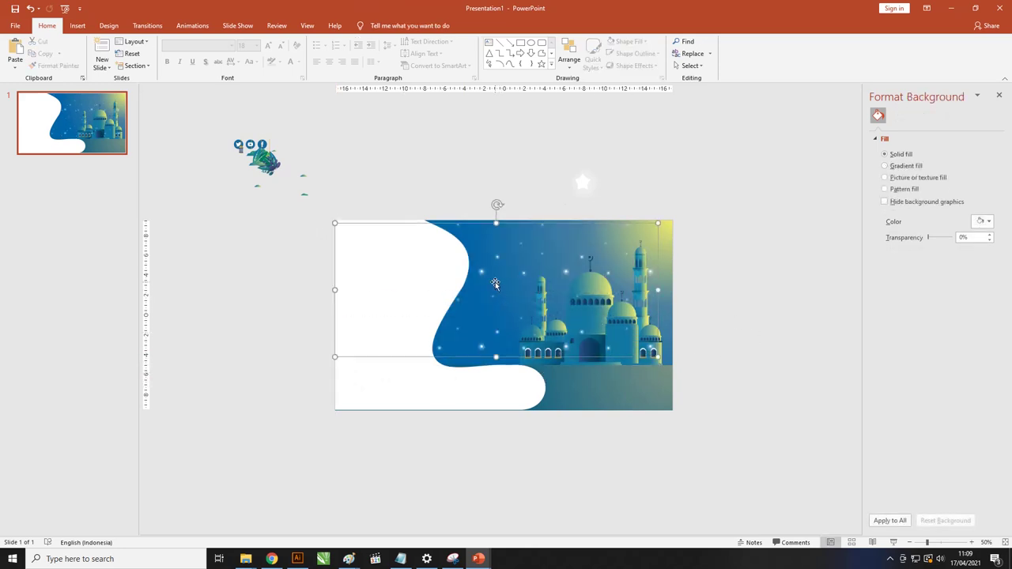
pyautogui.click(385, 376)
pyautogui.rightClick(377, 390)
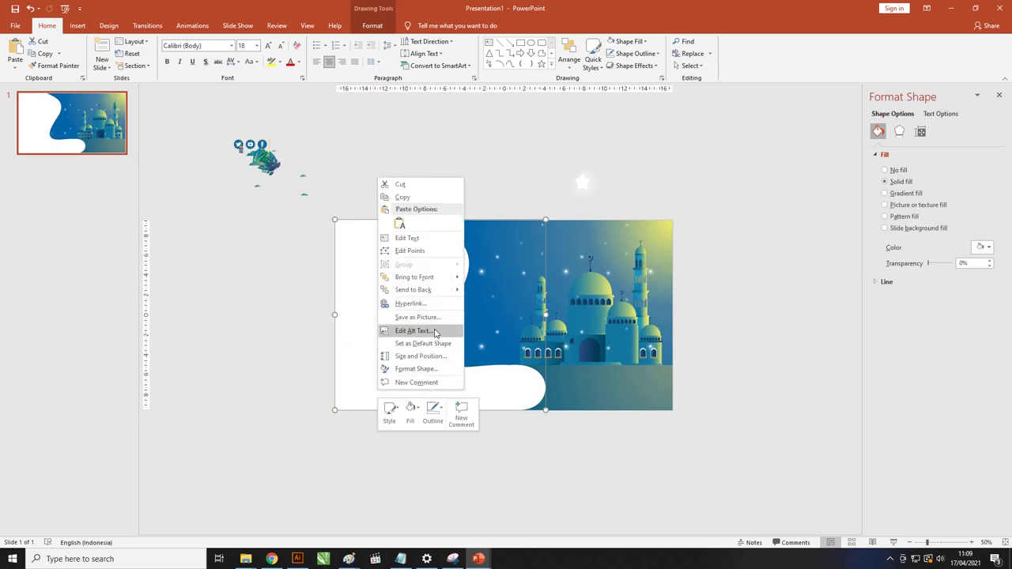
pyautogui.click(421, 278)
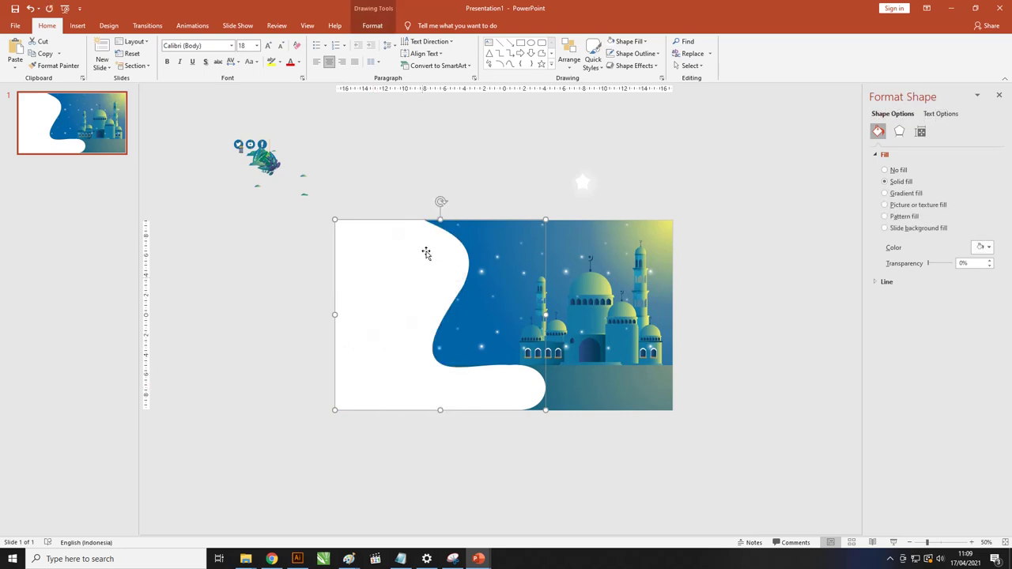
pyautogui.click(421, 184)
# - Bring the small clouds graphic onto the slide around the mosque
pyautogui.moveTo(286, 185); pyautogui.dragTo(513, 294)
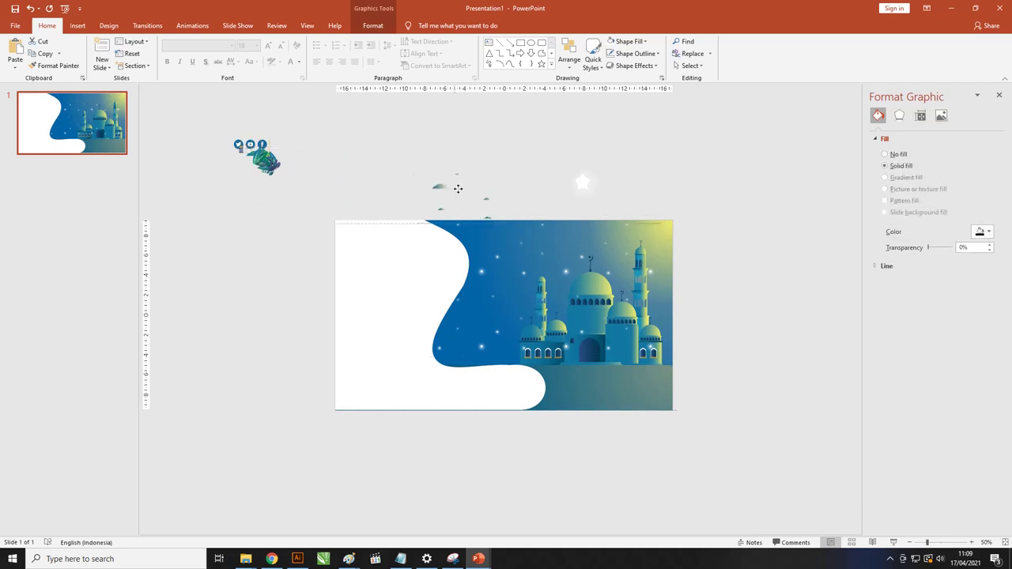
pyautogui.scroll(3, 513, 294)
pyautogui.scroll(4, 513, 294)
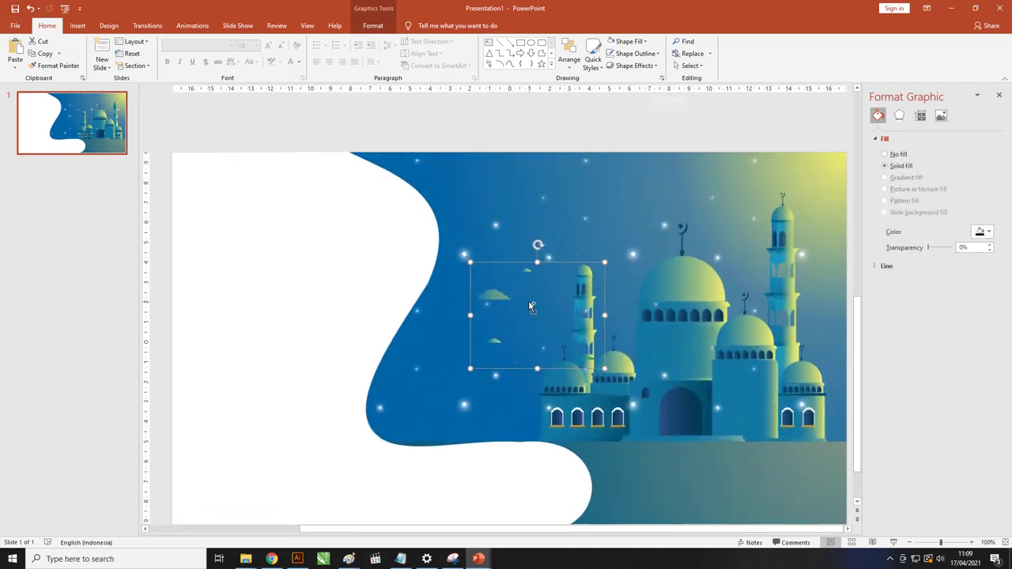
pyautogui.scroll(4, 507, 294)
pyautogui.scroll(4, 470, 298)
pyautogui.scroll(-3, 470, 298)
pyautogui.scroll(-5, 470, 298)
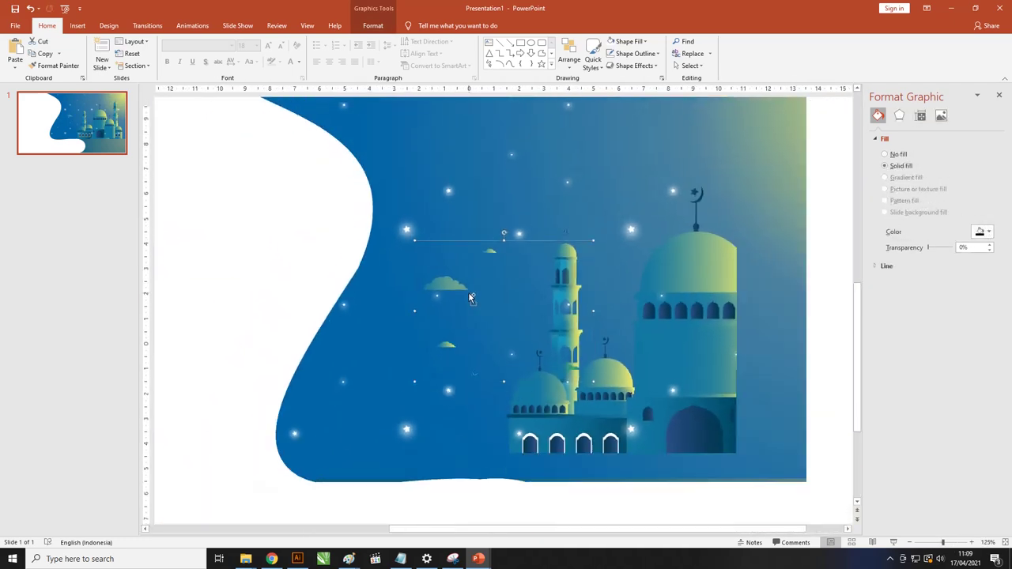
pyautogui.scroll(-2, 470, 298)
# - Undo a trial resize of the clouds, then shift the mosque-and-clouds graphic up and right
pyautogui.moveTo(469, 257); pyautogui.dragTo(332, 140)
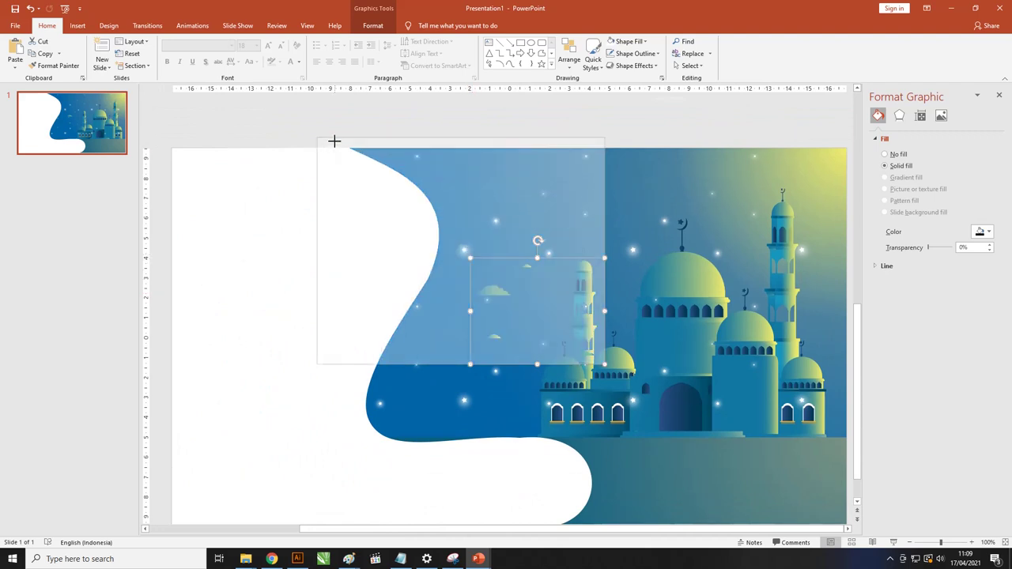
pyautogui.moveTo(451, 156)
pyautogui.mouseDown()
pyautogui.moveTo(431, 174)
pyautogui.moveTo(515, 245)
pyautogui.mouseUp()
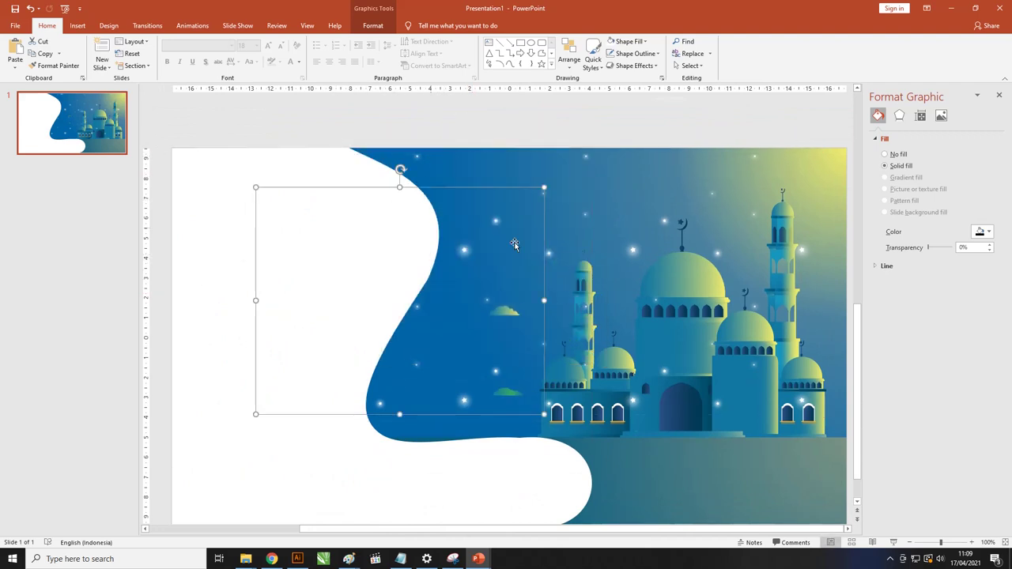
pyautogui.hotkey('ctrl', 'z')
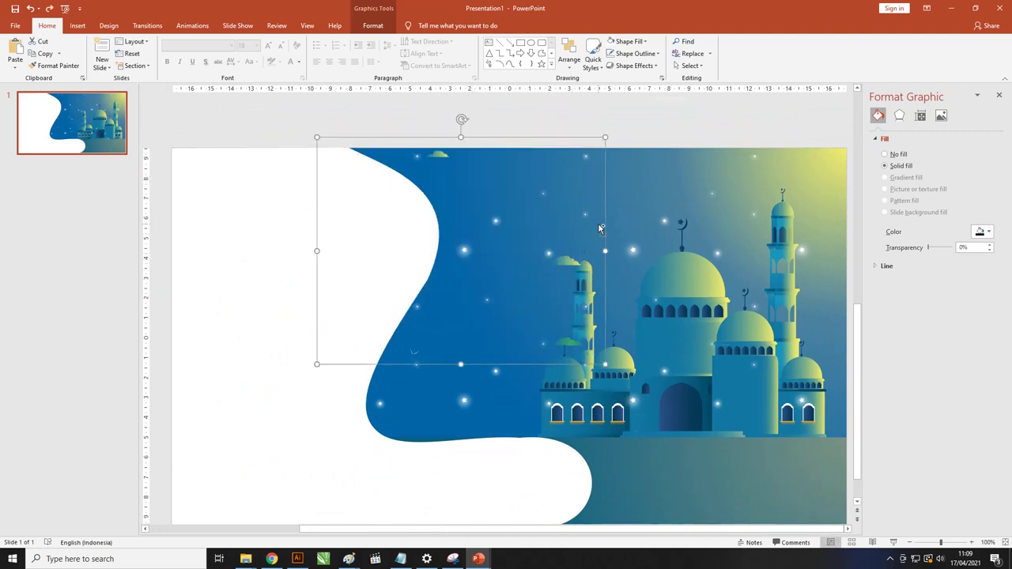
pyautogui.hotkey('ctrl', 'z')
pyautogui.keyDown('ctrl'); pyautogui.scroll(5, 508, 316); pyautogui.keyUp('ctrl')
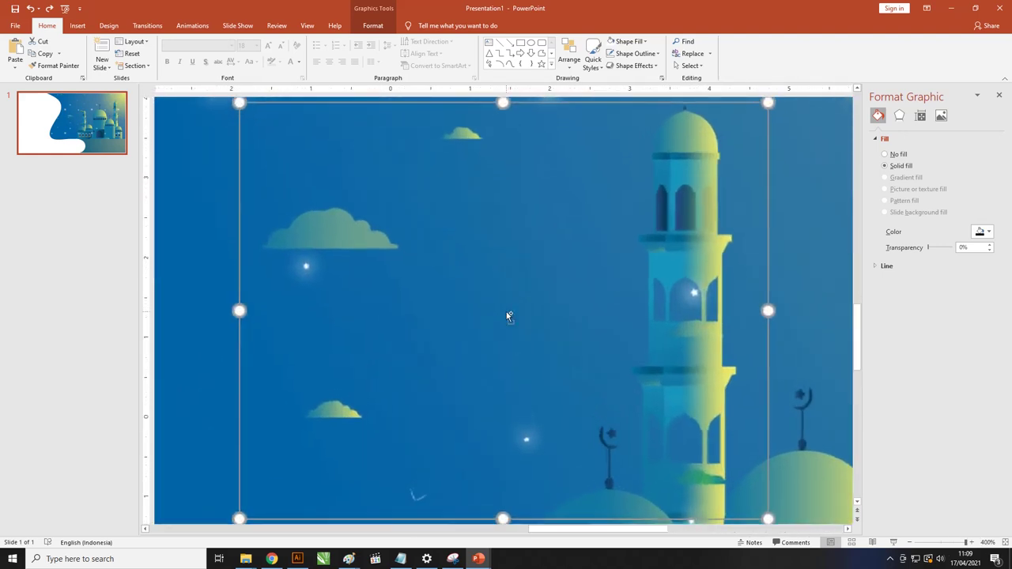
pyautogui.moveTo(386, 278); pyautogui.dragTo(511, 258)
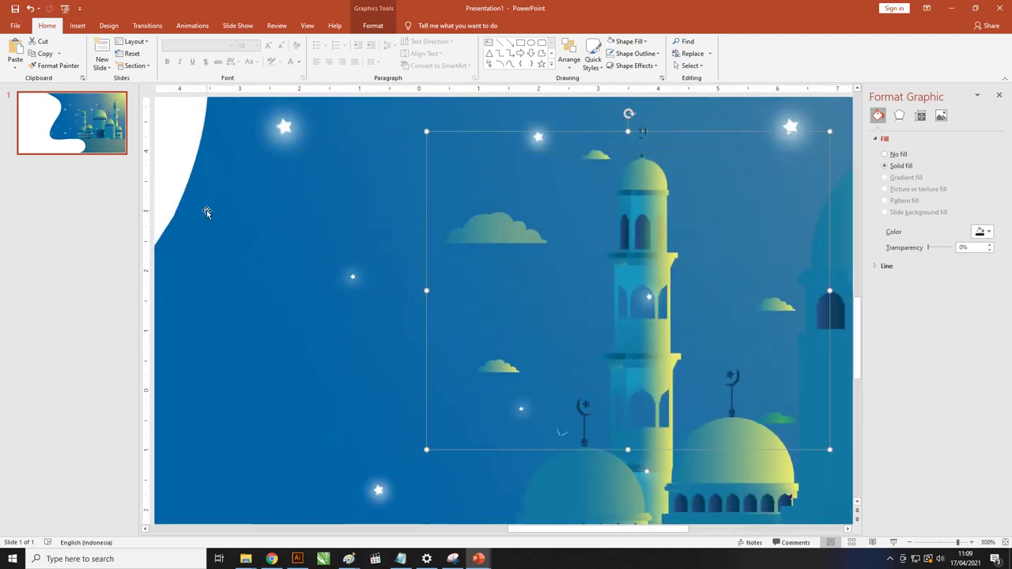
# - Draw a 1,01 × 1,01 cm circle in the upper-left sky, white with no outline
pyautogui.click(78, 25)
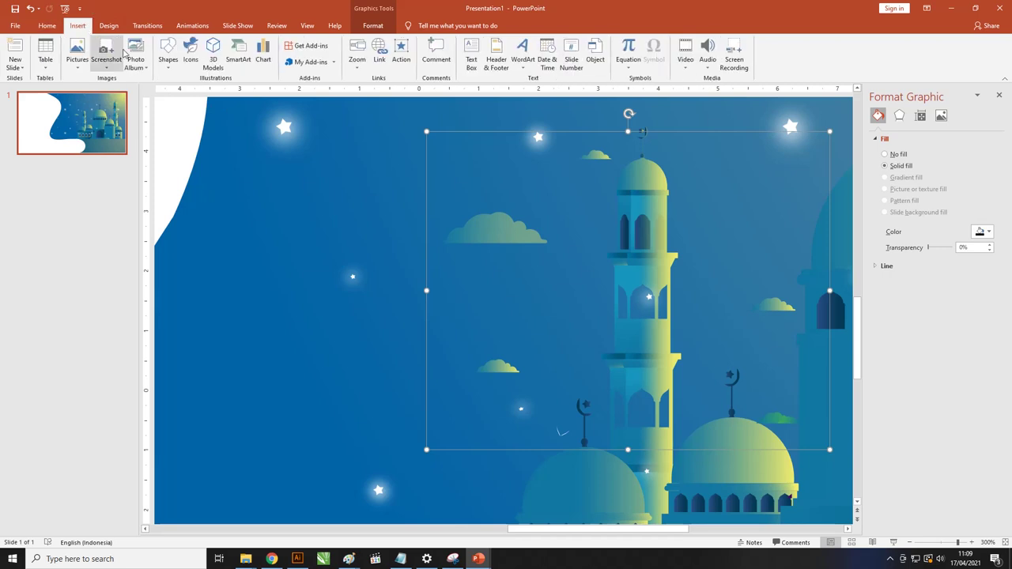
pyautogui.click(171, 69)
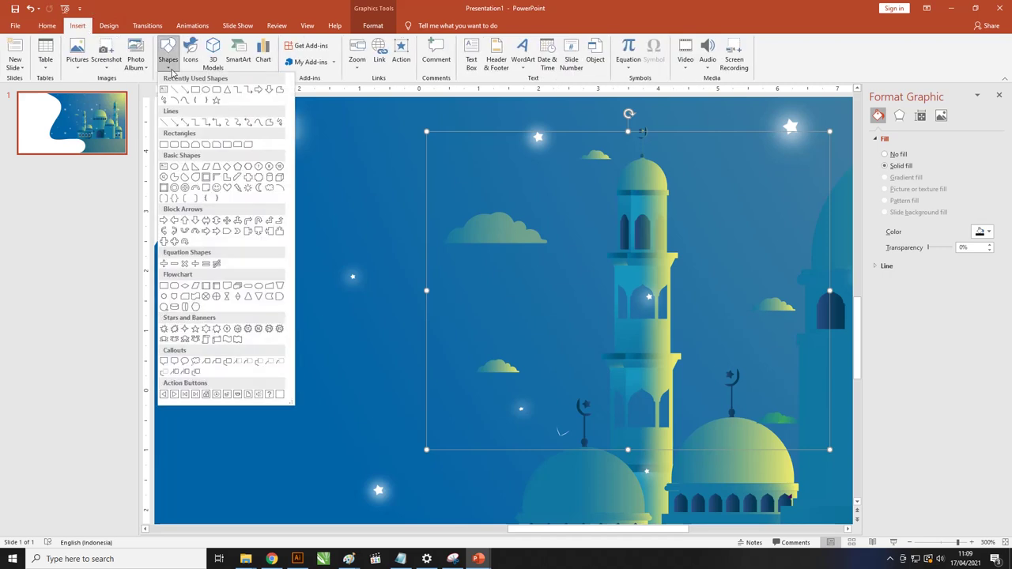
pyautogui.click(206, 93)
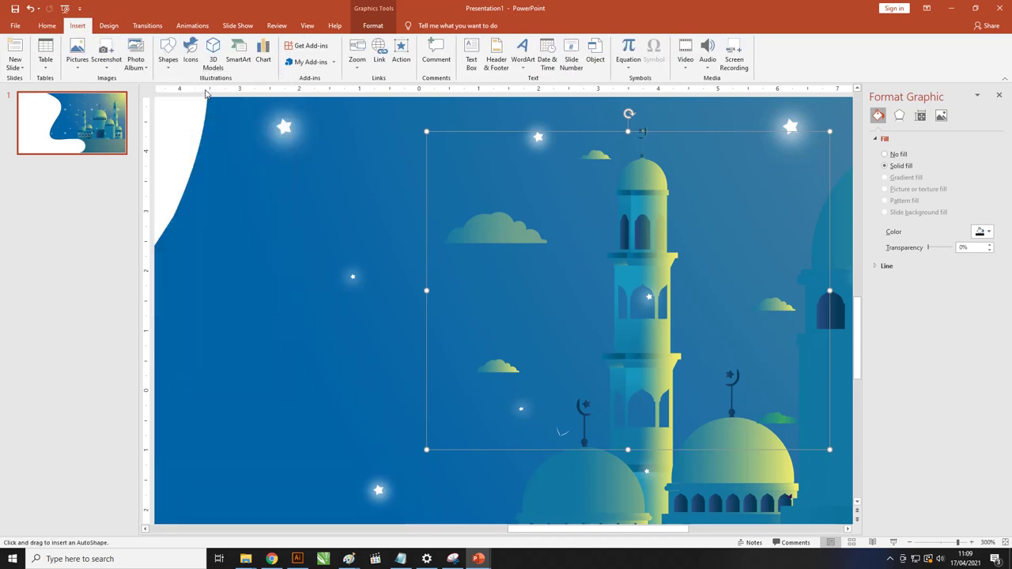
pyautogui.moveTo(268, 205); pyautogui.dragTo(289, 219)
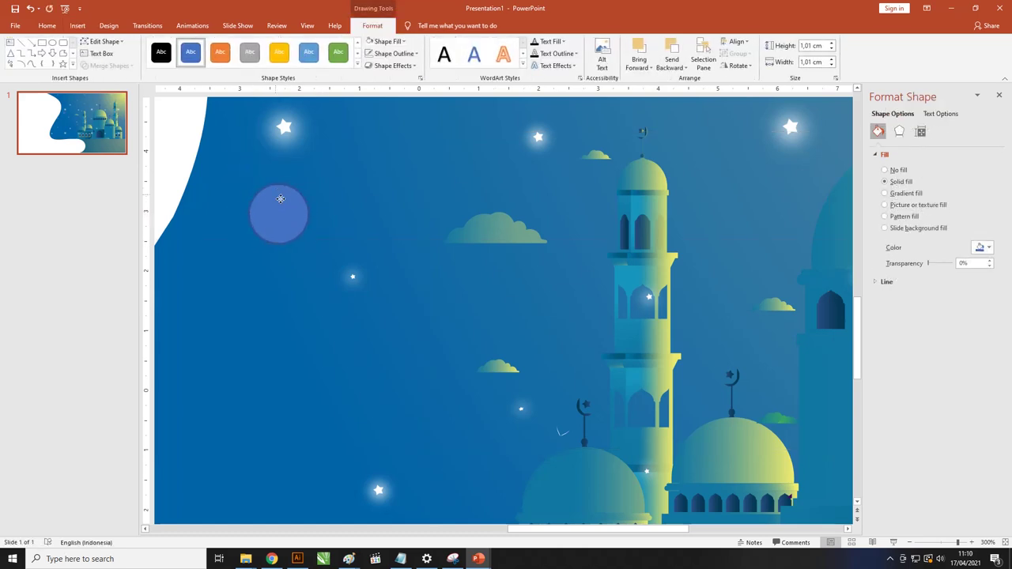
pyautogui.moveTo(284, 183); pyautogui.dragTo(299, 197)
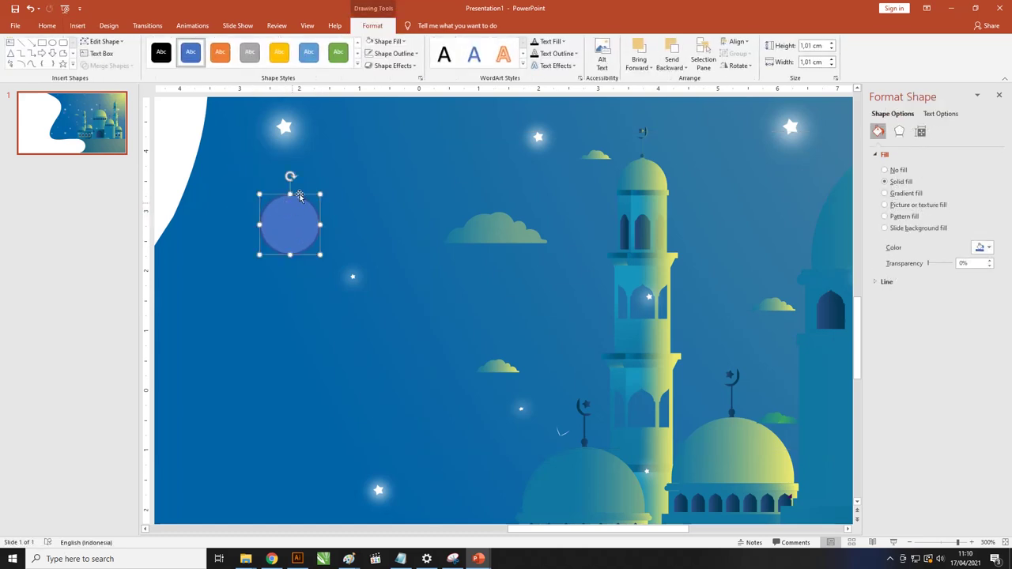
pyautogui.click(393, 53)
pyautogui.click(393, 169)
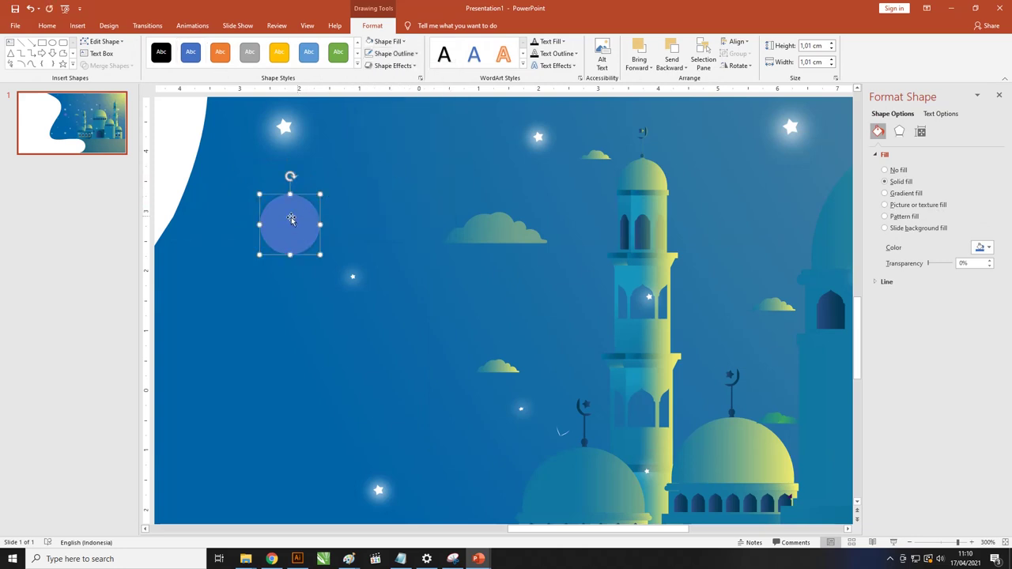
pyautogui.moveTo(293, 226); pyautogui.dragTo(321, 211)
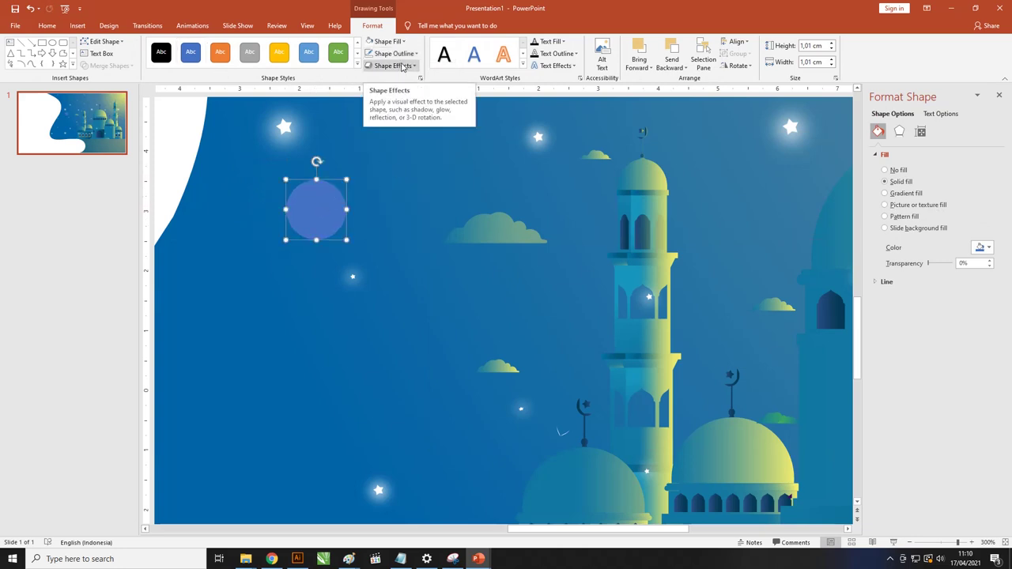
pyautogui.click(389, 43)
pyautogui.click(367, 66)
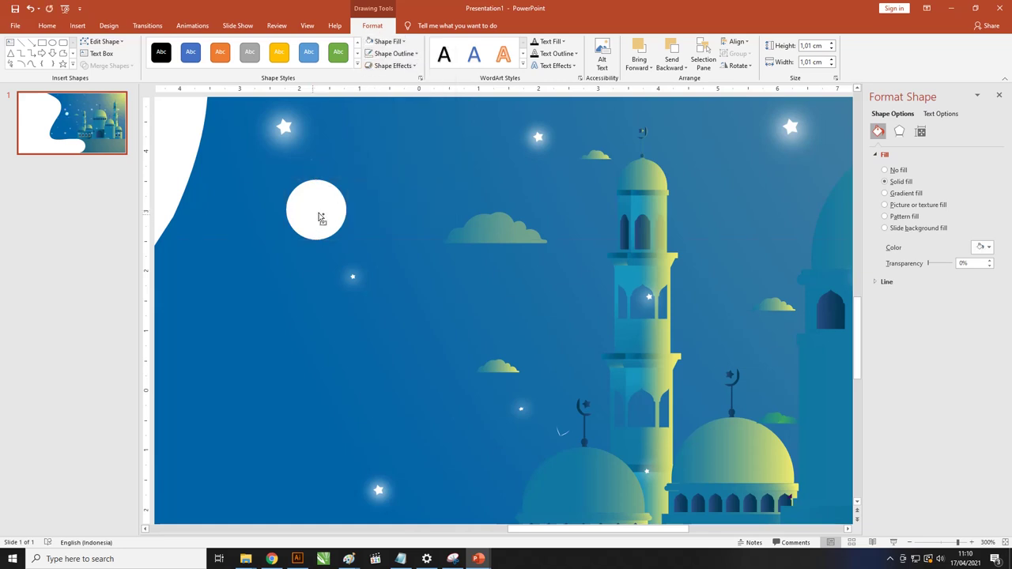
# - Duplicate the white circle to its right and shrink the copy to 0,74 cm
pyautogui.keyDown('ctrl'); pyautogui.moveTo(315, 217); pyautogui.dragTo(348, 215); pyautogui.keyUp('ctrl')
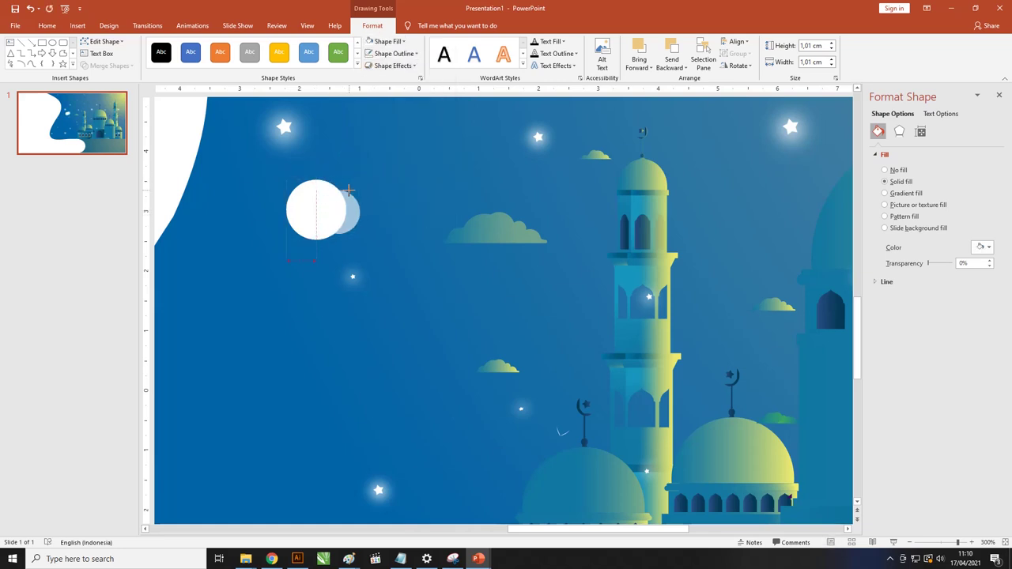
pyautogui.moveTo(376, 181)
pyautogui.mouseDown()
pyautogui.moveTo(360, 190)
pyautogui.moveTo(368, 218)
pyautogui.mouseUp()
pyautogui.click(337, 199)
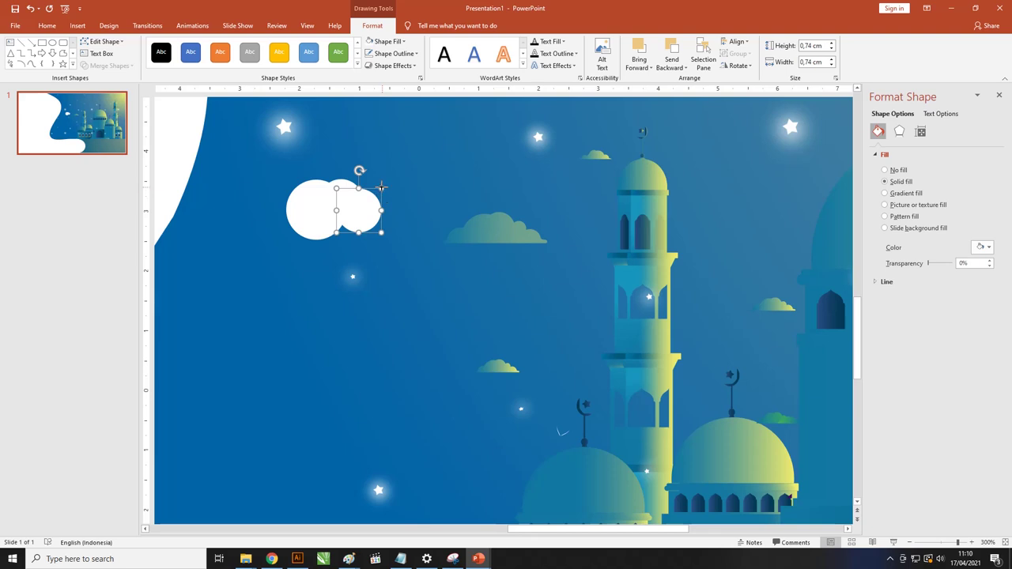
pyautogui.moveTo(381, 186)
pyautogui.mouseDown()
pyautogui.moveTo(354, 223)
pyautogui.moveTo(366, 207)
pyautogui.moveTo(368, 218)
pyautogui.mouseUp()
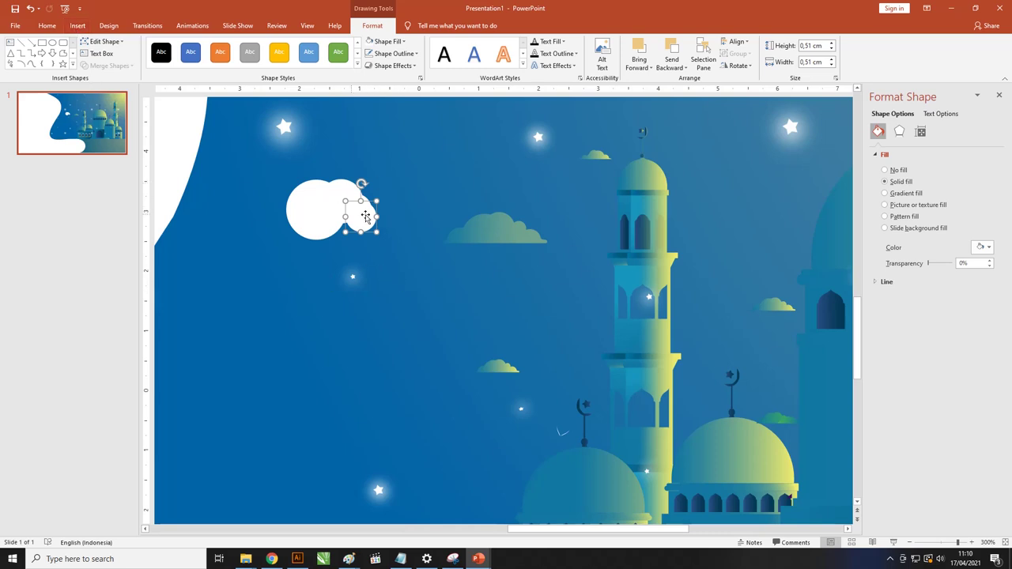
# - Add a 0,51 cm circle at the cloud's right edge and select the cloud circles together
pyautogui.click(317, 218)
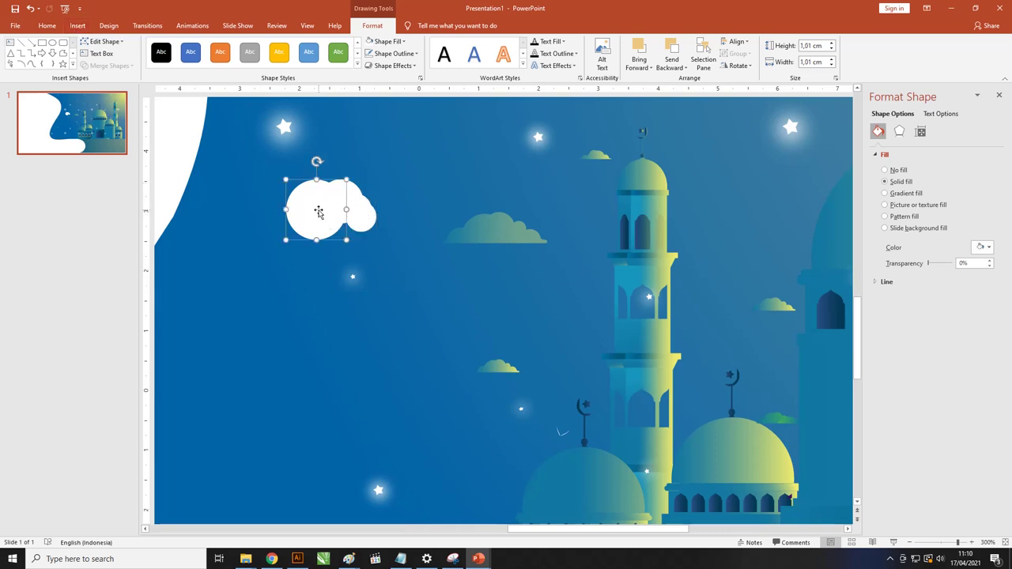
pyautogui.moveTo(345, 228); pyautogui.dragTo(337, 228)
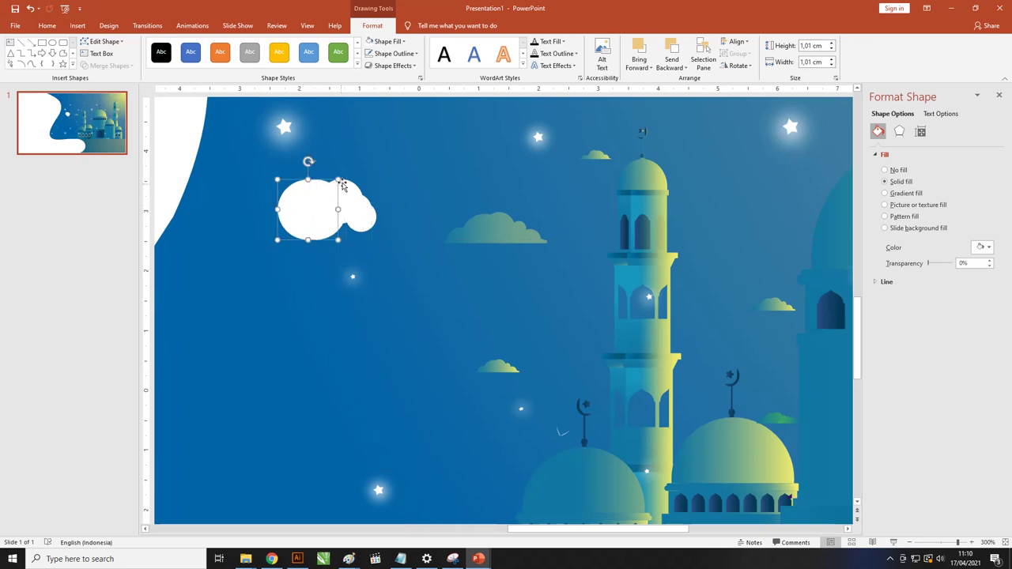
pyautogui.moveTo(338, 178); pyautogui.dragTo(307, 208)
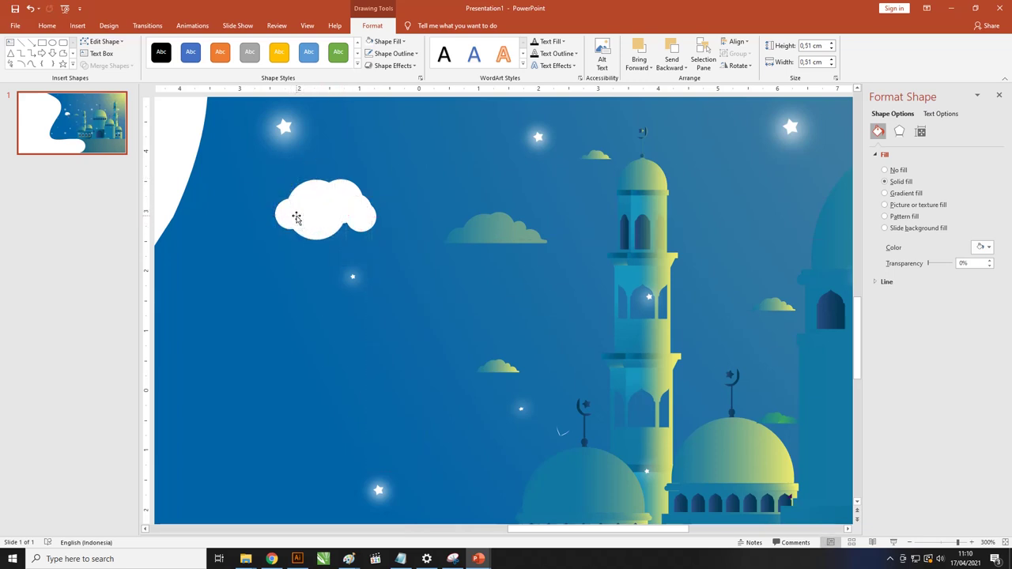
pyautogui.moveTo(294, 210); pyautogui.dragTo(364, 209)
pyautogui.keyDown('shift'); pyautogui.click(347, 190); pyautogui.keyUp('shift')
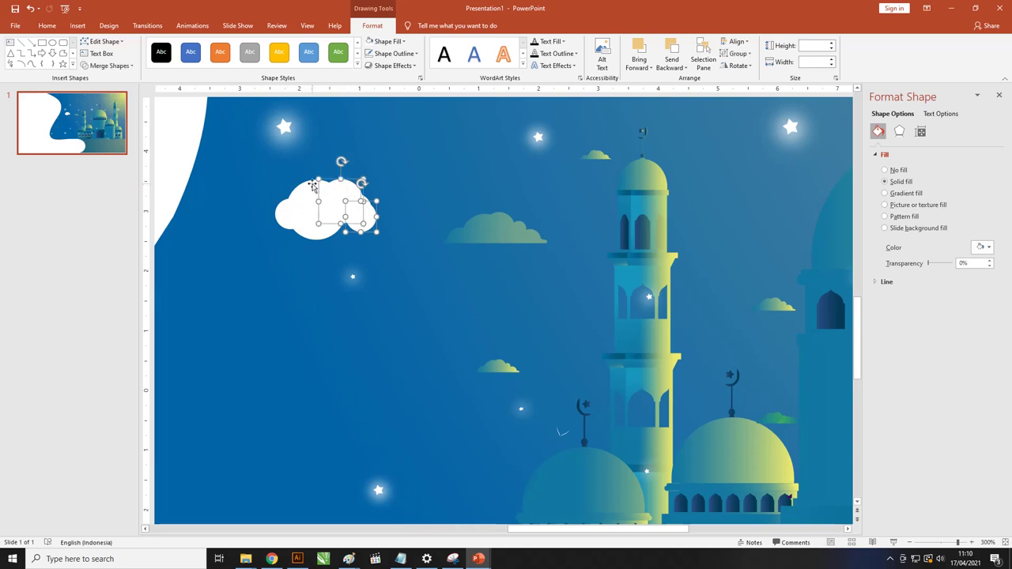
# - Try shifting the selected cloud circles left, undoing each move
pyautogui.keyDown('shift'); pyautogui.click(313, 184); pyautogui.keyUp('shift')
pyautogui.keyDown('shift'); pyautogui.click(281, 209); pyautogui.keyUp('shift')
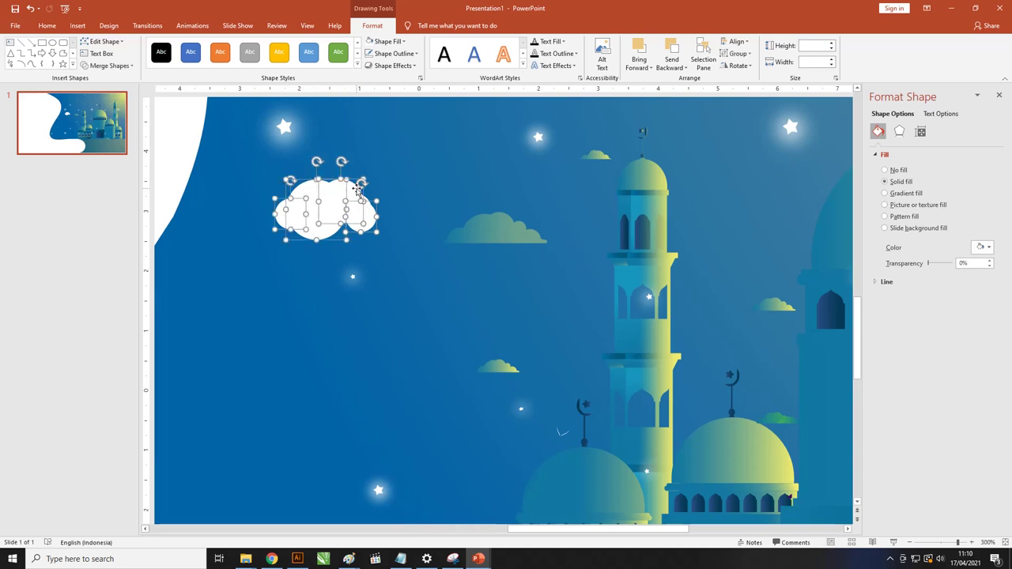
pyautogui.moveTo(332, 202); pyautogui.dragTo(320, 203)
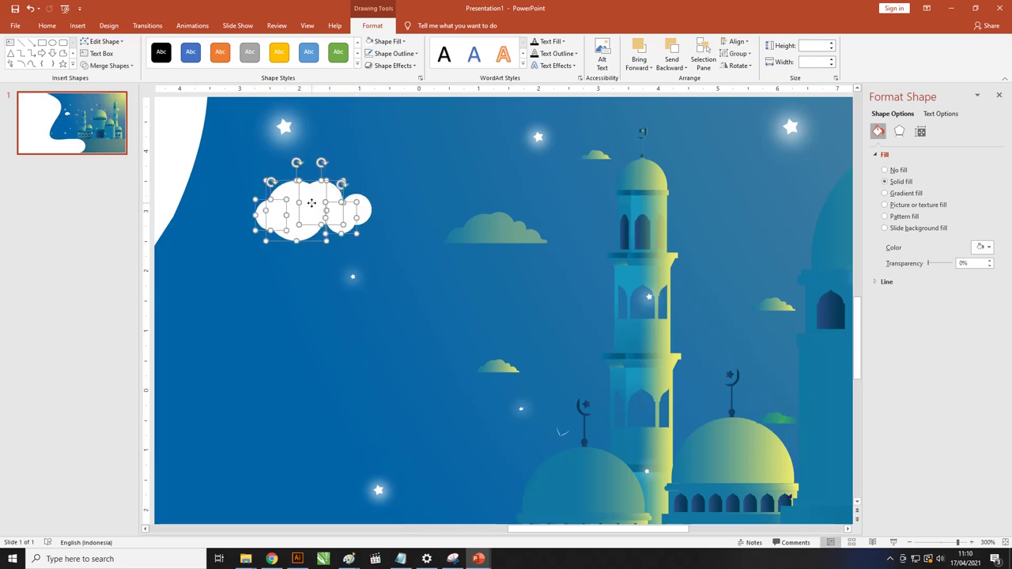
pyautogui.hotkey('ctrl', 'z')
pyautogui.keyDown('shift'); pyautogui.click(366, 201); pyautogui.keyUp('shift')
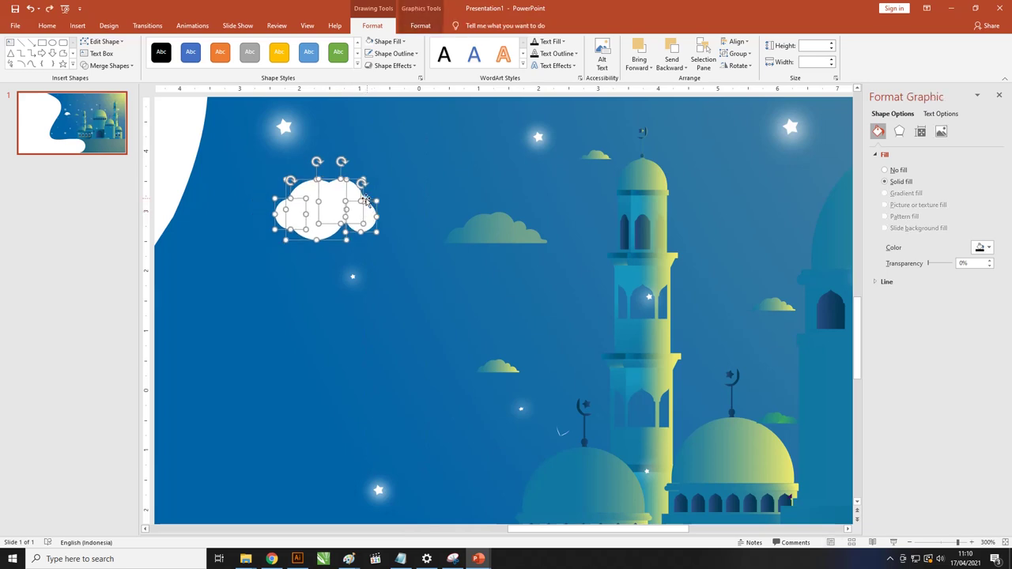
pyautogui.moveTo(339, 204); pyautogui.dragTo(312, 205)
pyautogui.hotkey('ctrl', 'z')
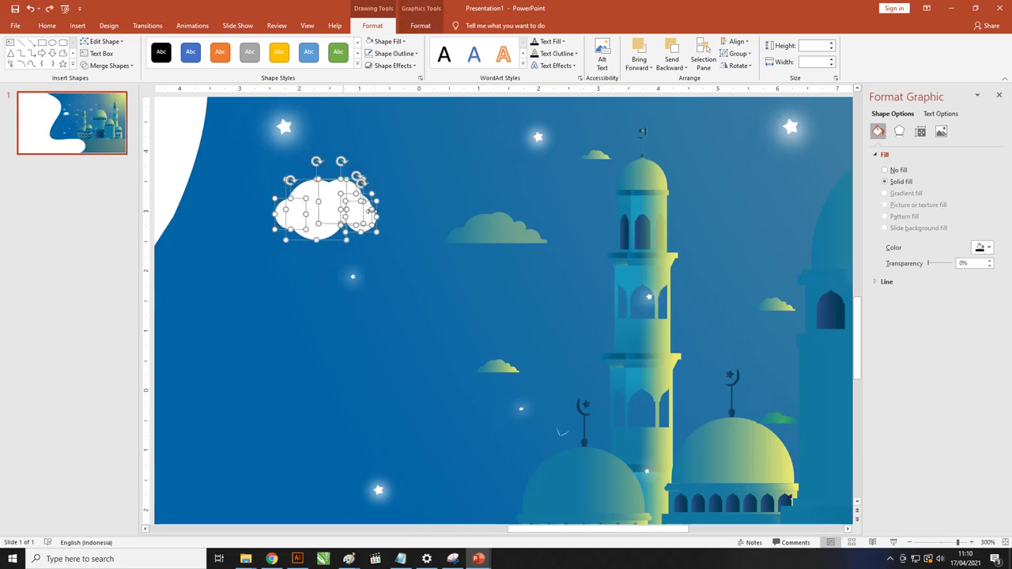
pyautogui.keyDown('shift'); pyautogui.click(364, 207); pyautogui.keyUp('shift')
# - Zoom in and slightly enlarge the small right-hand cloud circle
pyautogui.scroll(5, 365, 207)
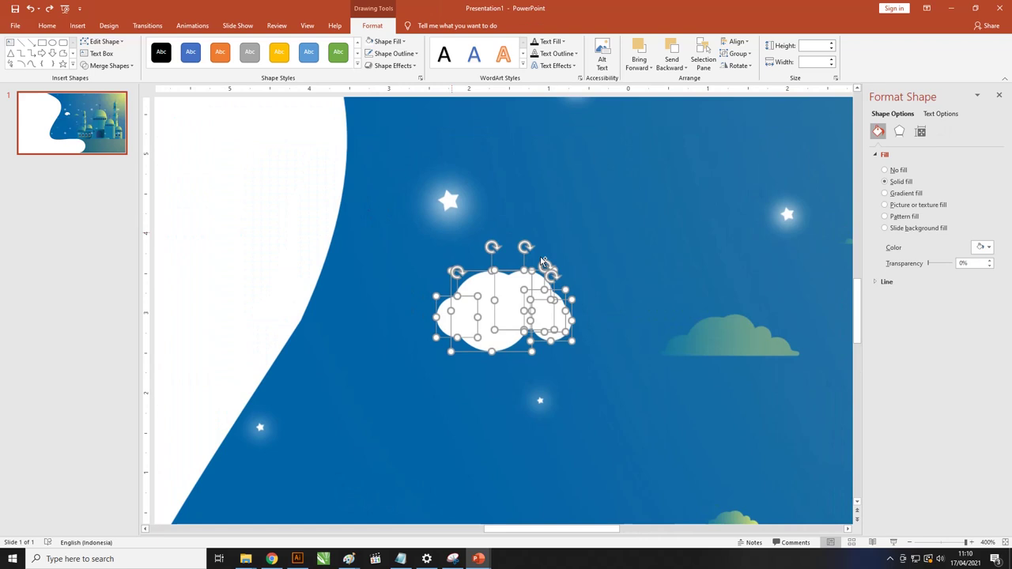
pyautogui.keyDown('shift'); pyautogui.click(548, 300); pyautogui.keyUp('shift')
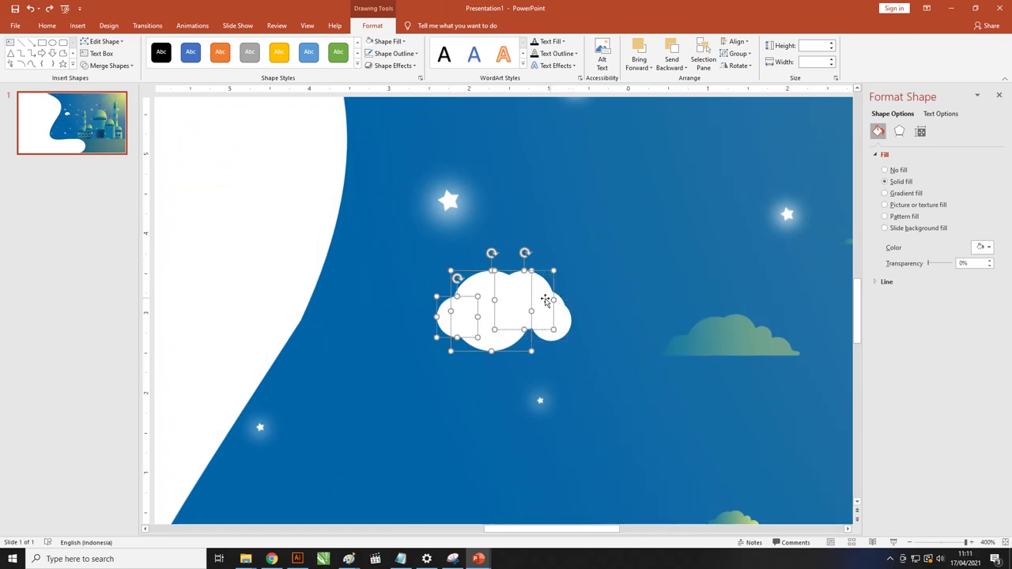
pyautogui.keyDown('shift'); pyautogui.click(552, 299); pyautogui.keyUp('shift')
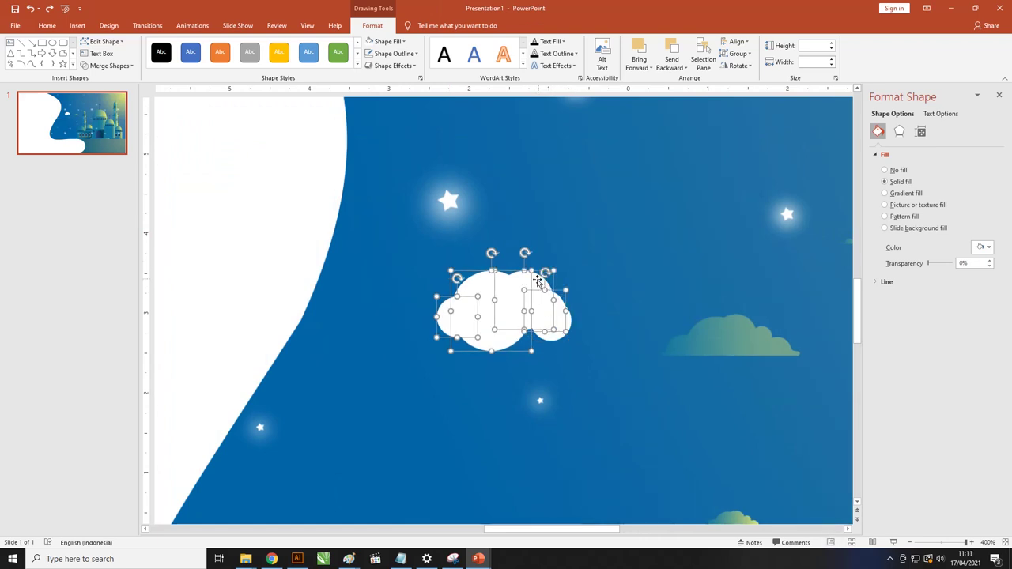
pyautogui.moveTo(567, 322); pyautogui.dragTo(572, 333)
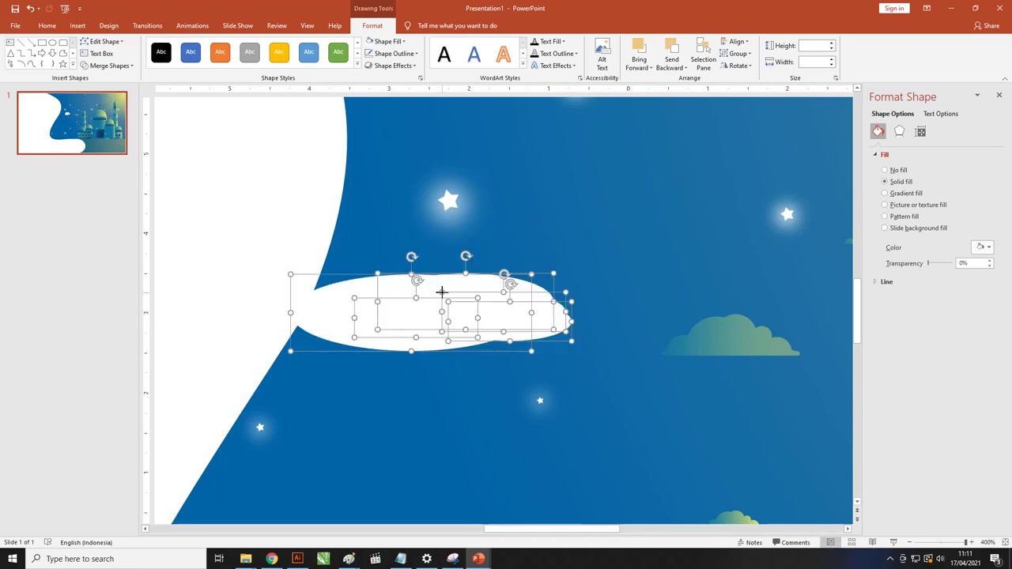
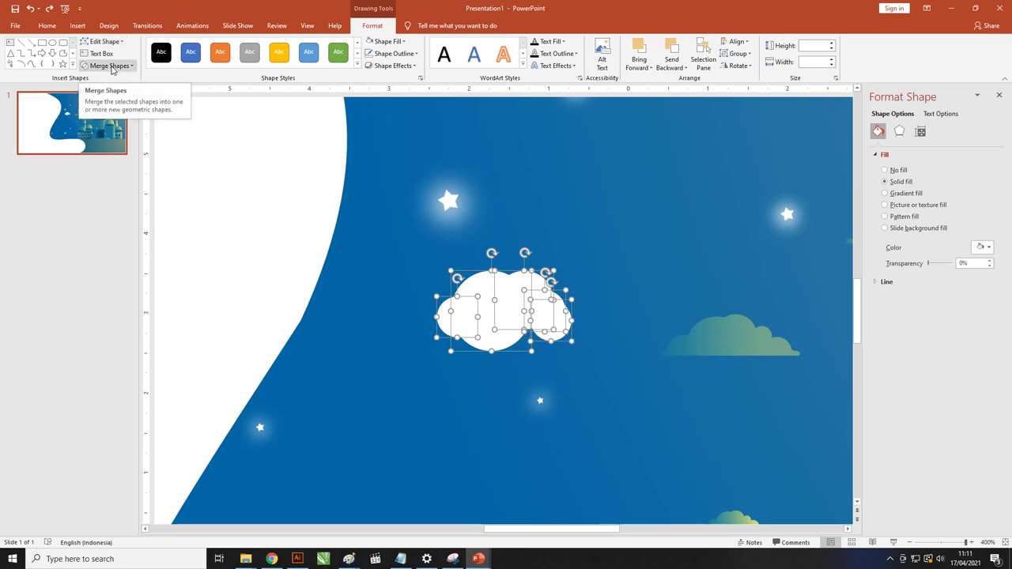
# - Union the overlapping white circles into a single cloud shape and nudge it into place
pyautogui.click(112, 67)
pyautogui.click(105, 80)
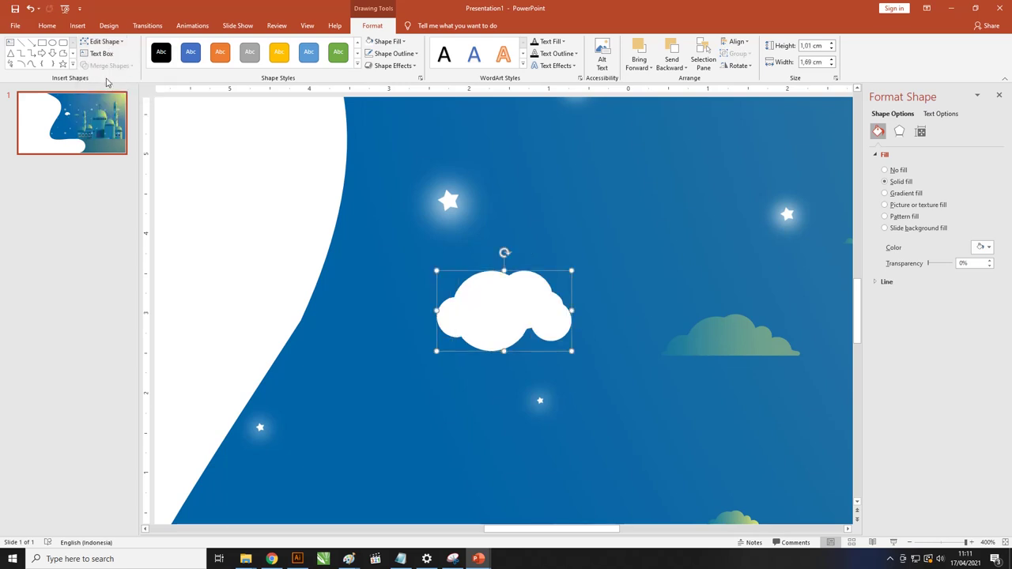
pyautogui.moveTo(524, 316); pyautogui.dragTo(528, 289)
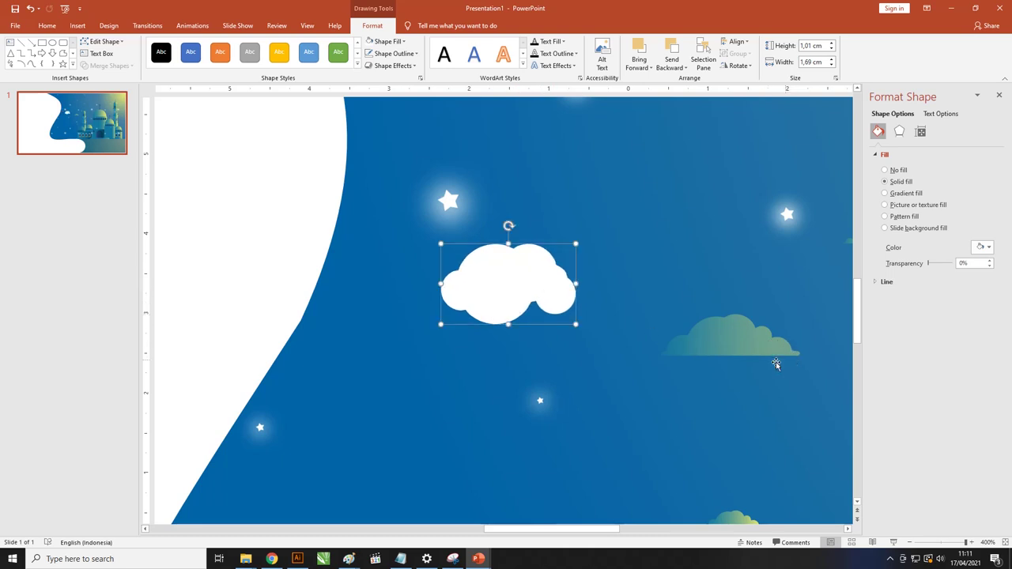
pyautogui.moveTo(501, 288); pyautogui.dragTo(501, 295)
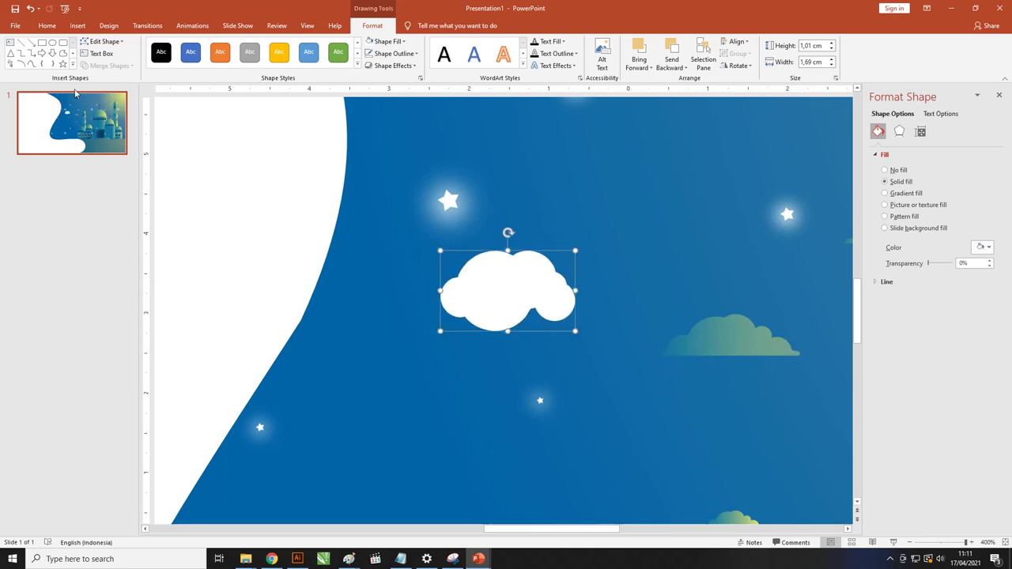
# - Draw a rectangle with no outline covering the cloud's upper part
pyautogui.click(44, 45)
pyautogui.moveTo(409, 207); pyautogui.dragTo(622, 304)
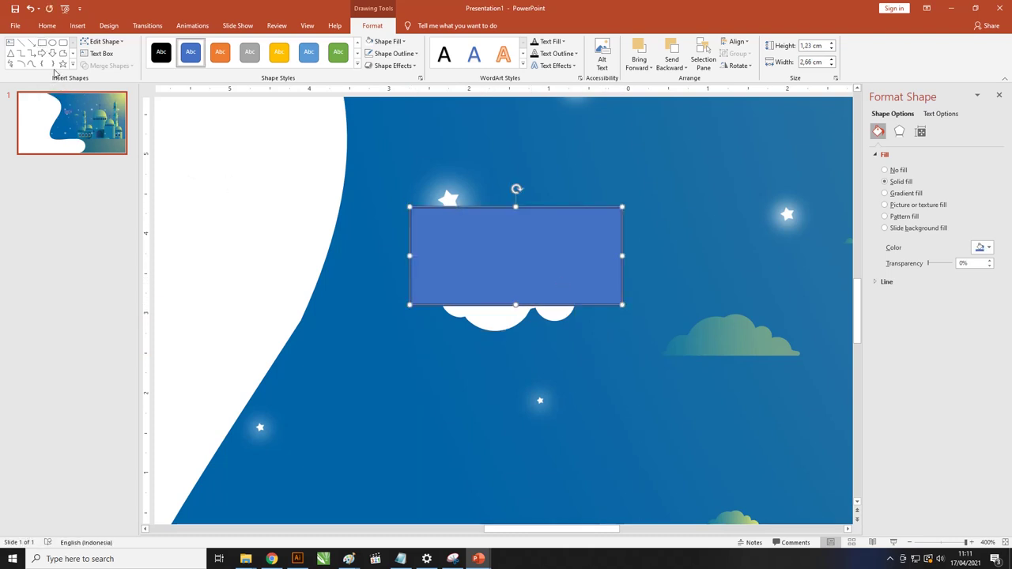
pyautogui.click(393, 53)
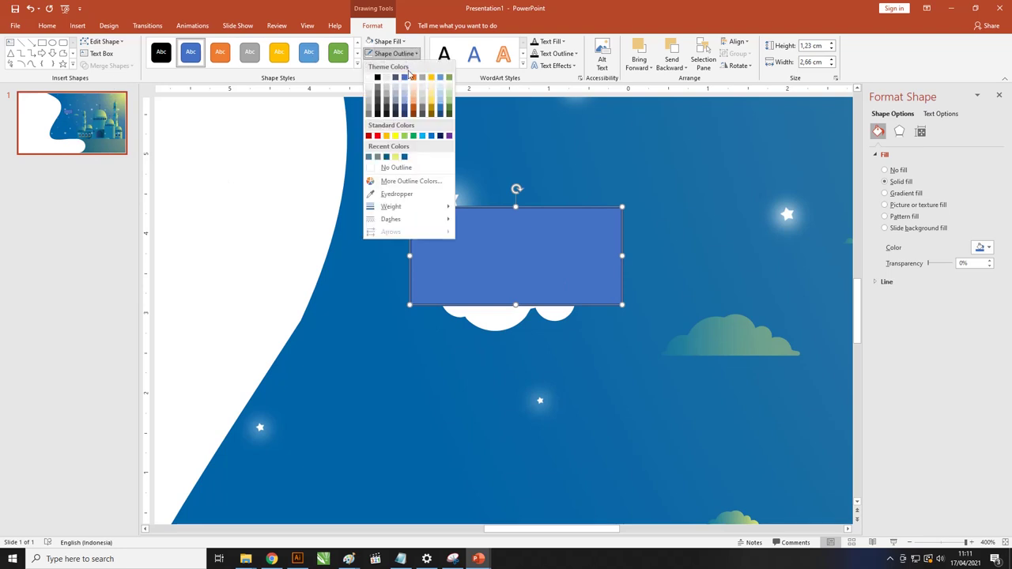
pyautogui.click(396, 168)
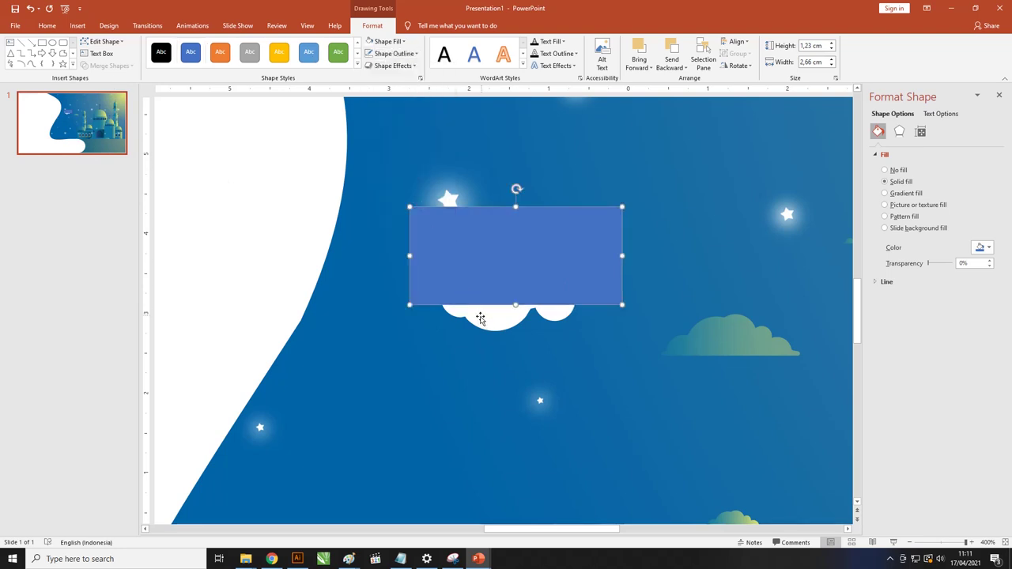
# - Intersect the cloud with the rectangle, keeping only a flat-bottomed blue cloud
pyautogui.keyDown('shift'); pyautogui.click(486, 319); pyautogui.keyUp('shift')
pyautogui.moveTo(491, 319); pyautogui.dragTo(440, 370)
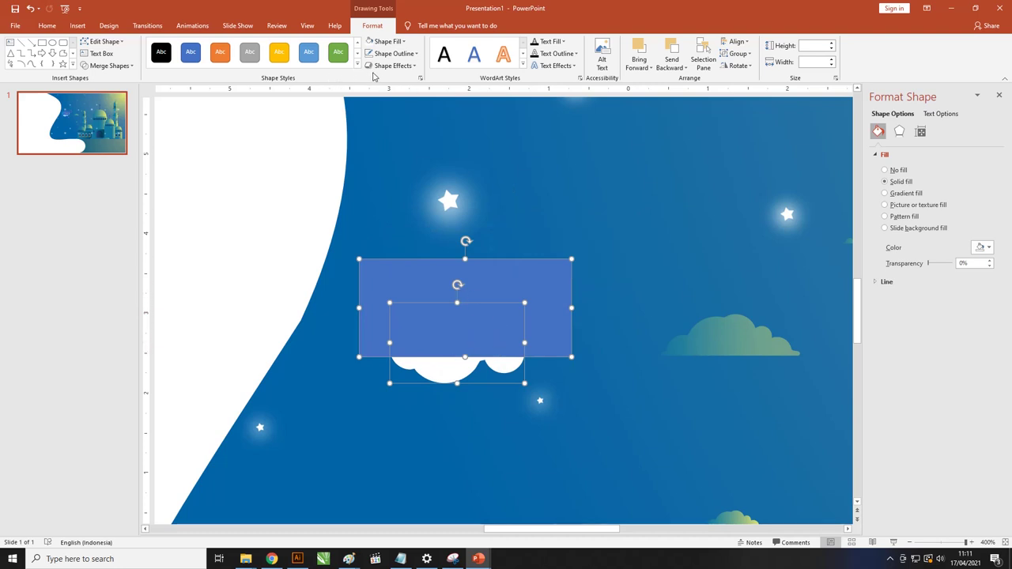
pyautogui.click(99, 67)
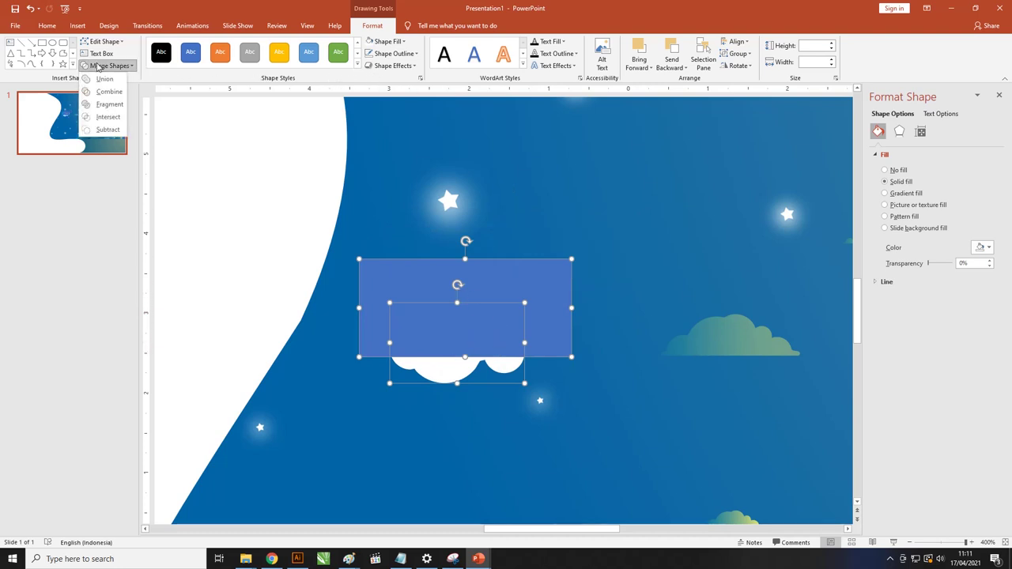
pyautogui.click(101, 118)
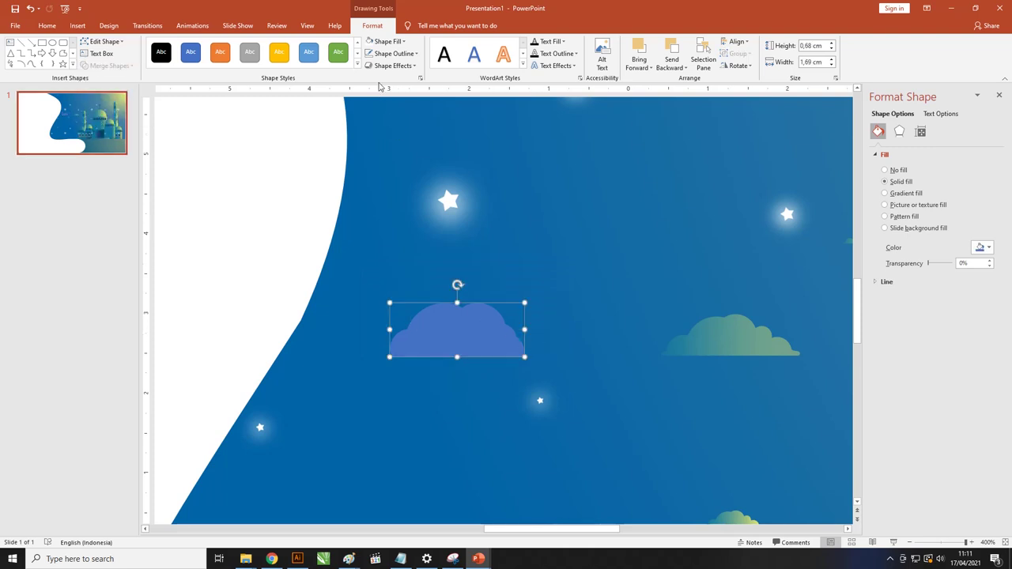
pyautogui.click(396, 43)
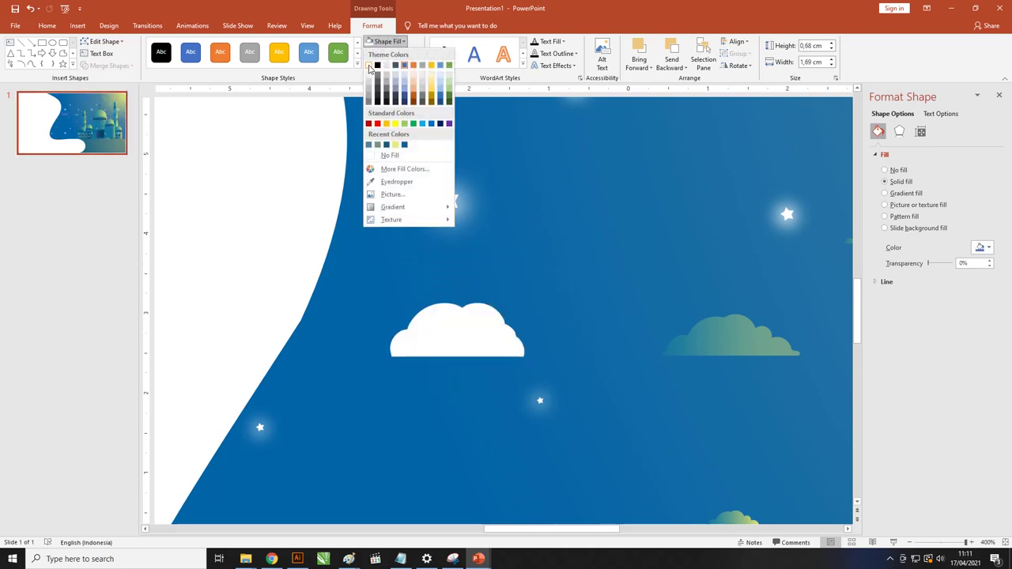
# - Fill the trimmed cloud white and shift it slightly, then undo those changes
pyautogui.click(368, 65)
pyautogui.moveTo(470, 339); pyautogui.dragTo(478, 327)
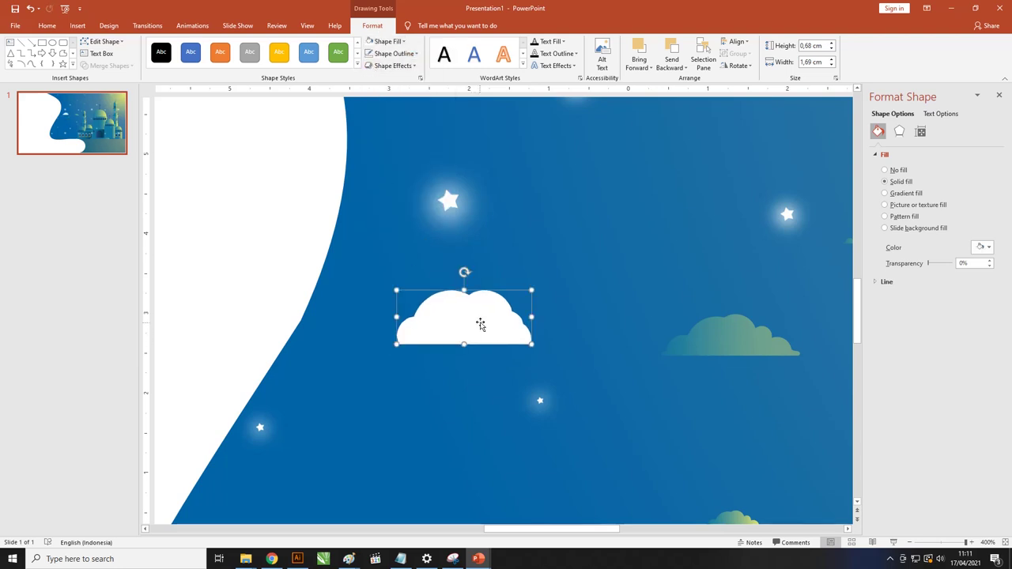
pyautogui.hotkey('ctrl', 'z')
pyautogui.hotkey('ctrl', 'z')
pyautogui.hotkey('ctrl', 'z')
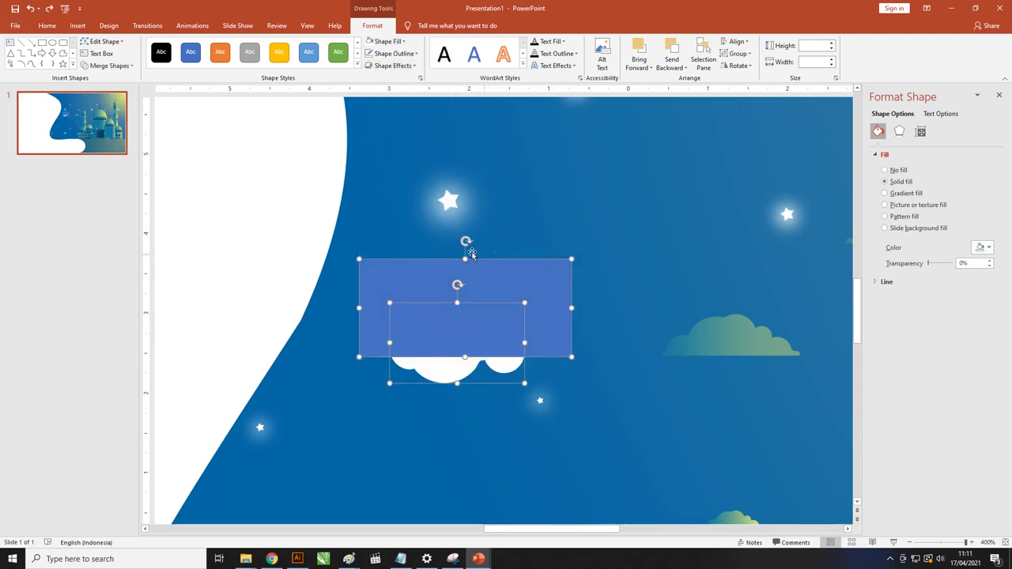
# - Undo to the separate rectangle and cloud, intersect them again, and fill the result white
pyautogui.hotkey('ctrl', 'z')
pyautogui.moveTo(493, 305); pyautogui.dragTo(497, 256)
pyautogui.hotkey('ctrl', 'z')
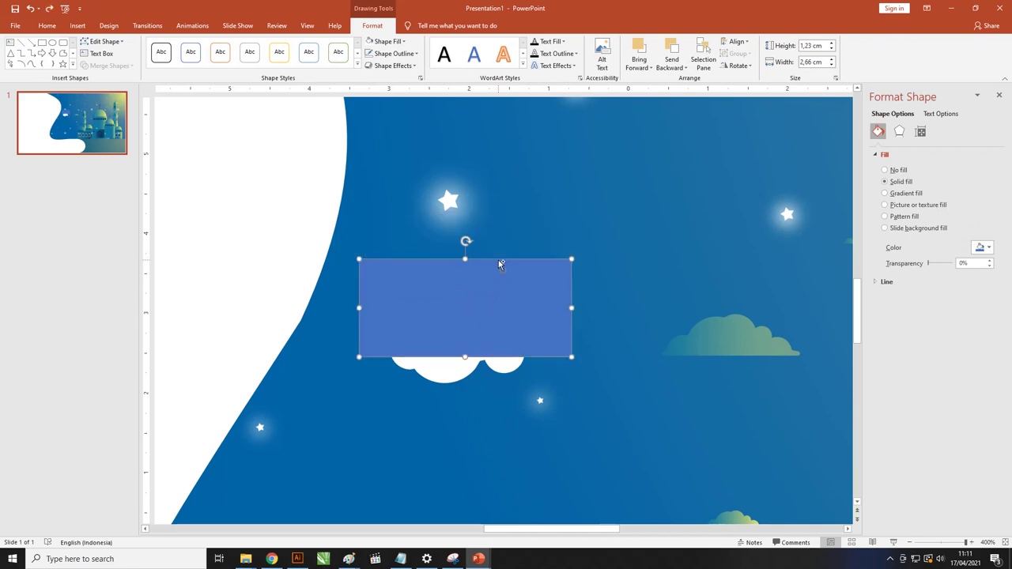
pyautogui.keyDown('shift'); pyautogui.click(438, 375); pyautogui.keyUp('shift')
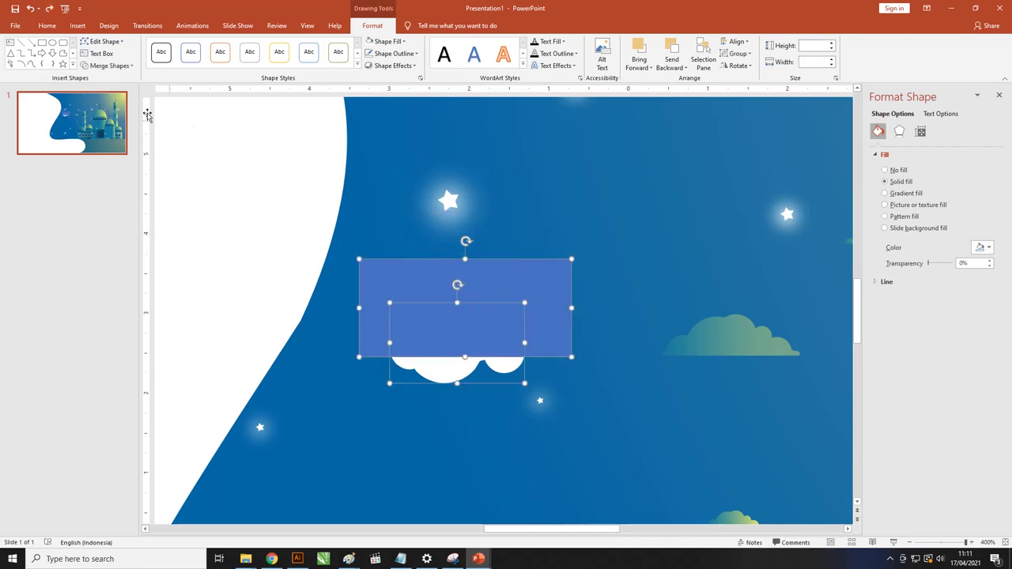
pyautogui.click(109, 66)
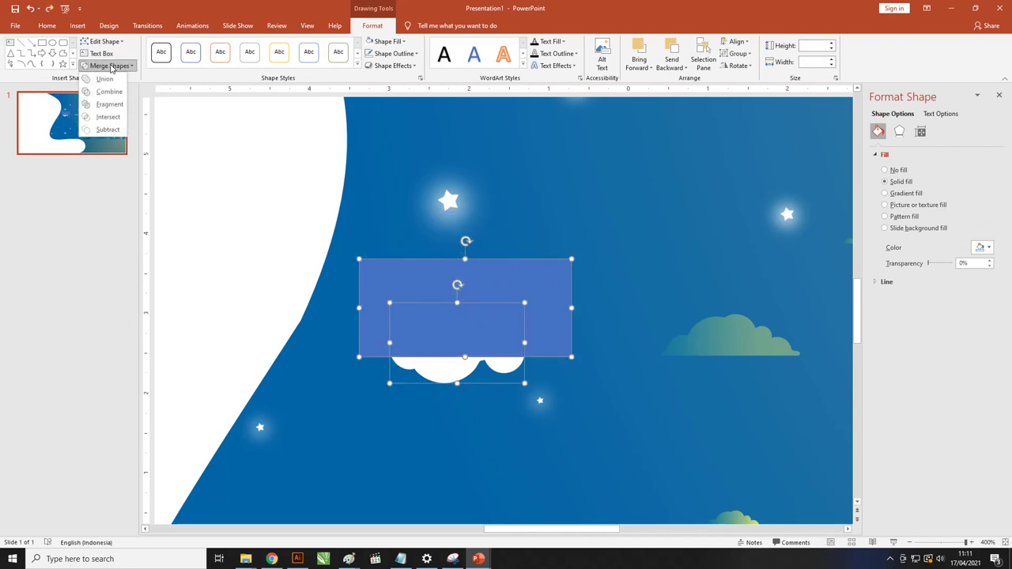
pyautogui.click(108, 117)
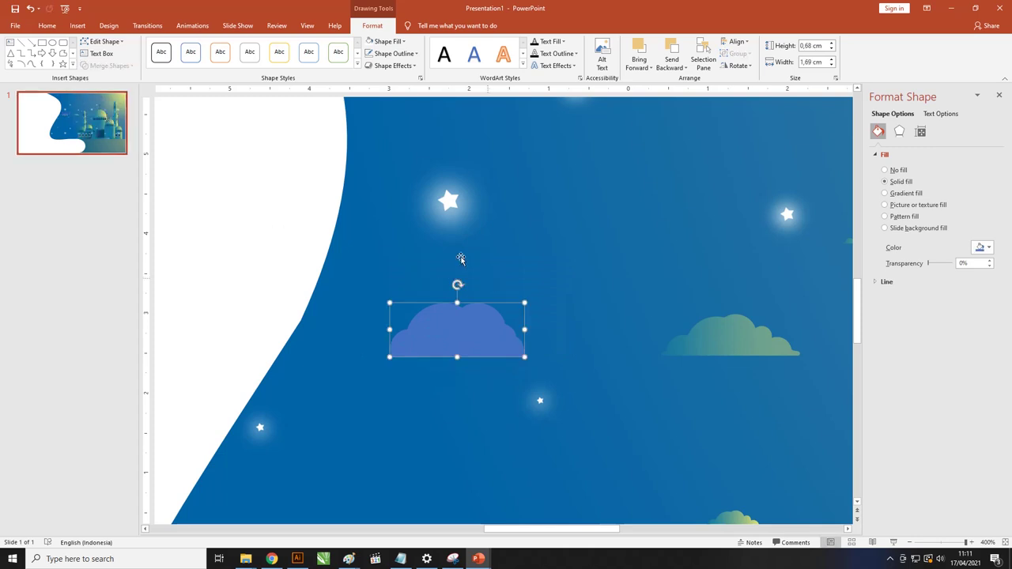
pyautogui.click(369, 41)
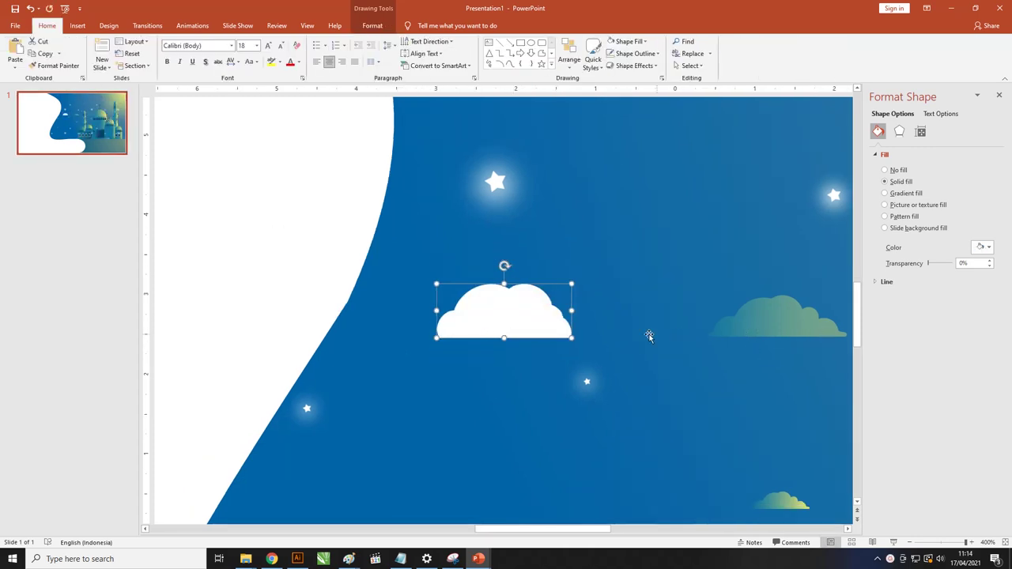
# - Move the white cloud off the slide, above its top edge
pyautogui.scroll(-5, 568, 318)
pyautogui.scroll(-3, 567, 318)
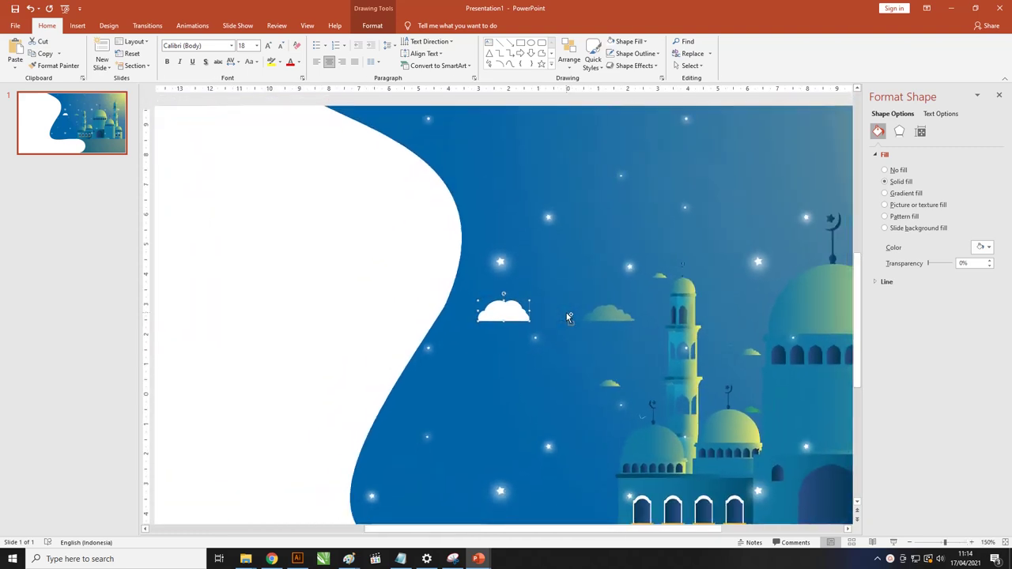
pyautogui.moveTo(506, 305); pyautogui.dragTo(471, 108)
pyautogui.scroll(8, 470, 106)
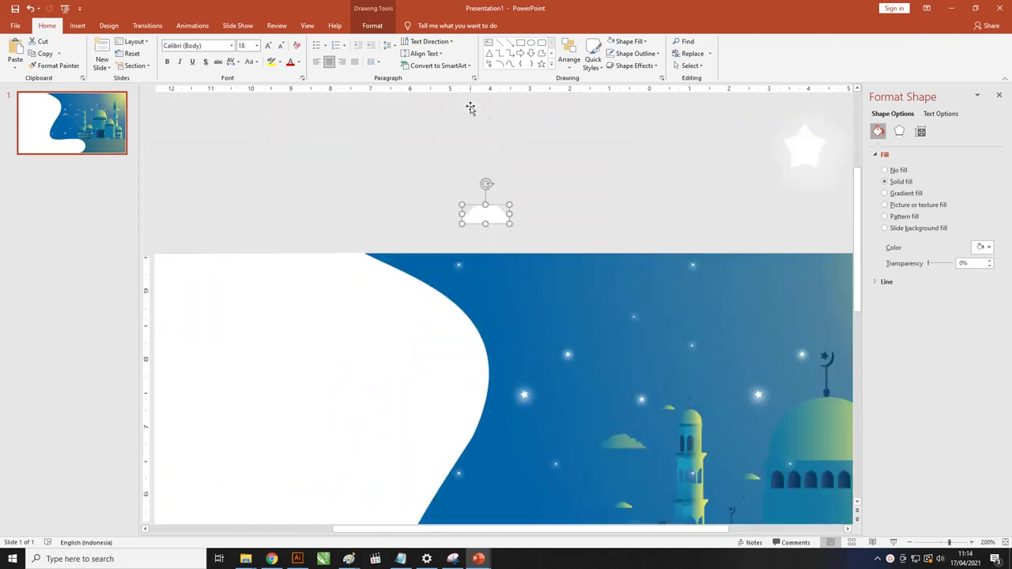
# - Draw a thin rectangle bar with no outline below the cloud
pyautogui.click(84, 27)
pyautogui.click(167, 68)
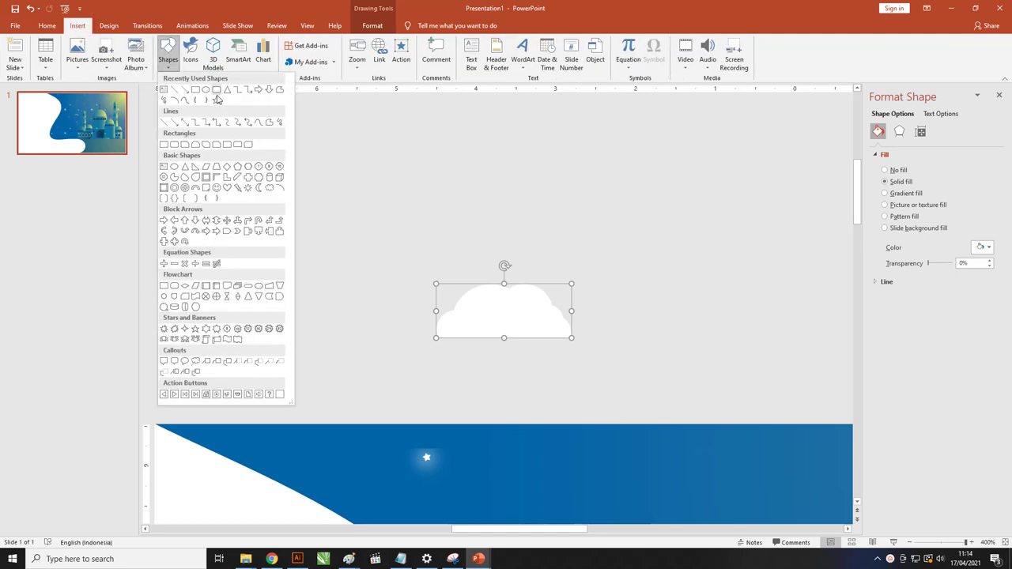
pyautogui.click(215, 91)
pyautogui.moveTo(426, 349)
pyautogui.mouseDown()
pyautogui.moveTo(597, 340)
pyautogui.moveTo(554, 333)
pyautogui.mouseUp()
pyautogui.click(470, 323)
pyautogui.click(527, 369)
pyautogui.click(395, 53)
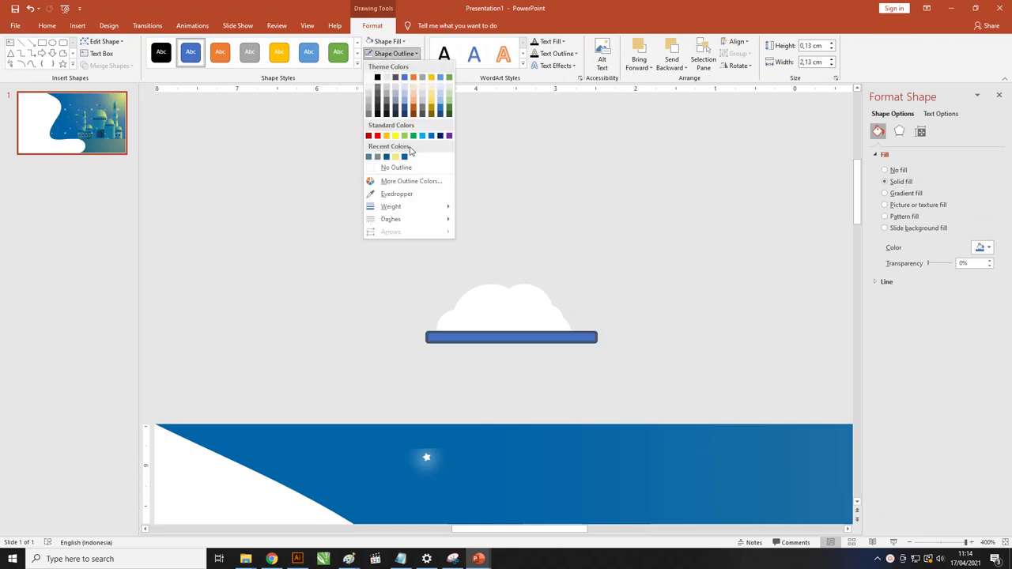
pyautogui.click(415, 168)
# - Narrow the bar to fit under the cloud and union both into one shape
pyautogui.click(592, 247)
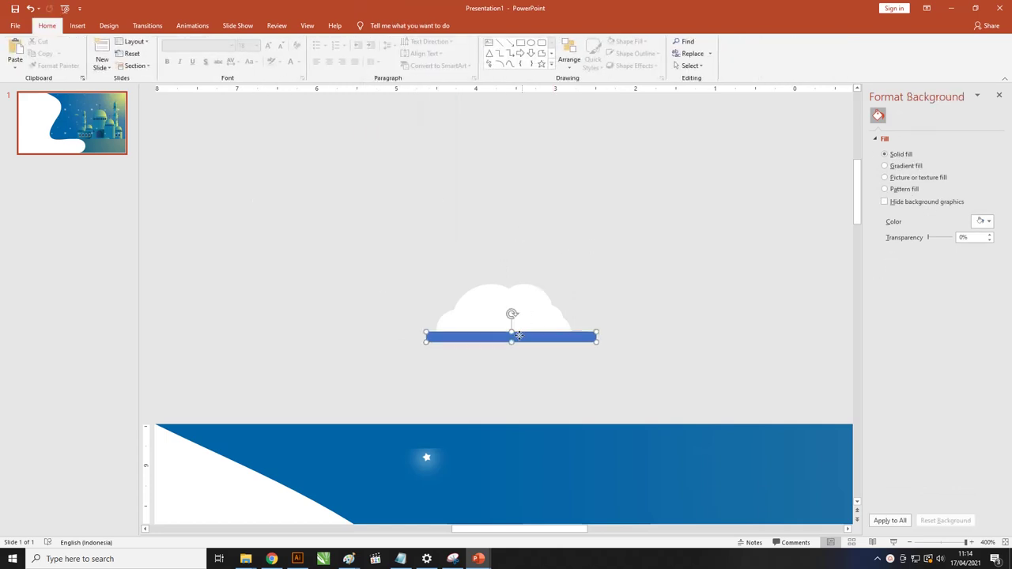
pyautogui.moveTo(514, 337); pyautogui.dragTo(498, 337)
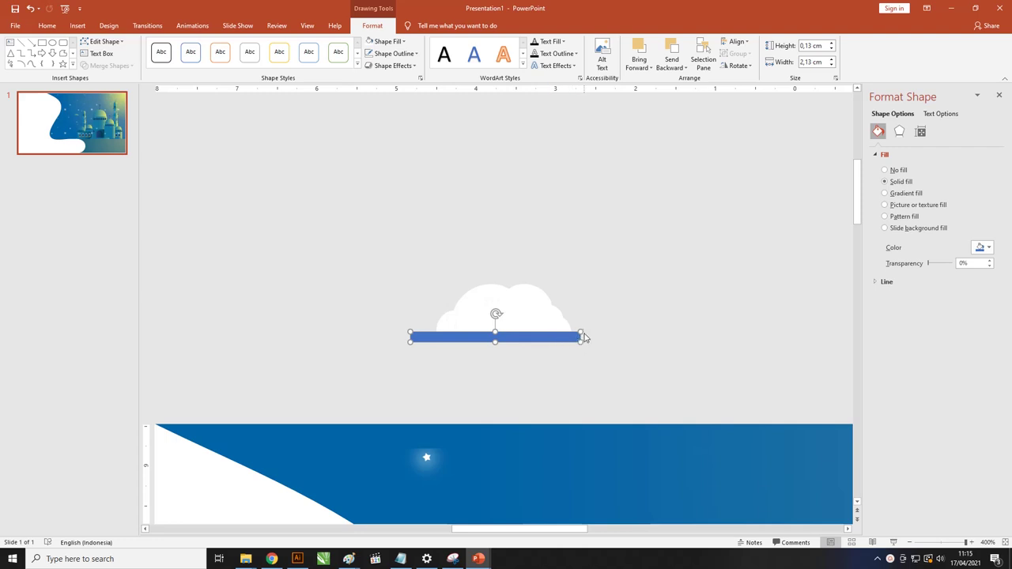
pyautogui.moveTo(583, 338)
pyautogui.mouseDown()
pyautogui.moveTo(547, 337)
pyautogui.moveTo(581, 332)
pyautogui.mouseUp()
pyautogui.keyDown('shift'); pyautogui.click(549, 319); pyautogui.keyUp('shift')
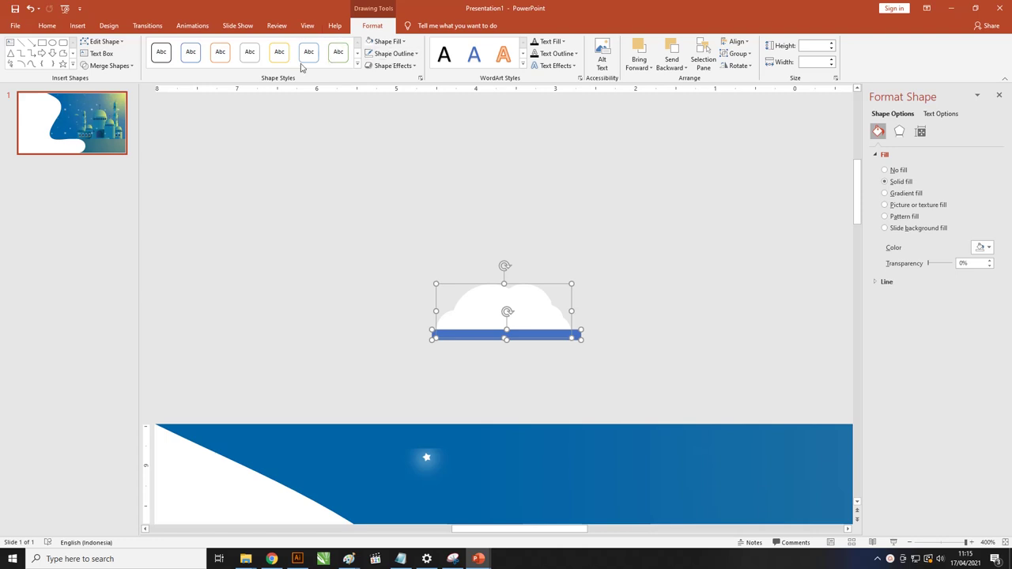
pyautogui.click(115, 67)
pyautogui.click(105, 78)
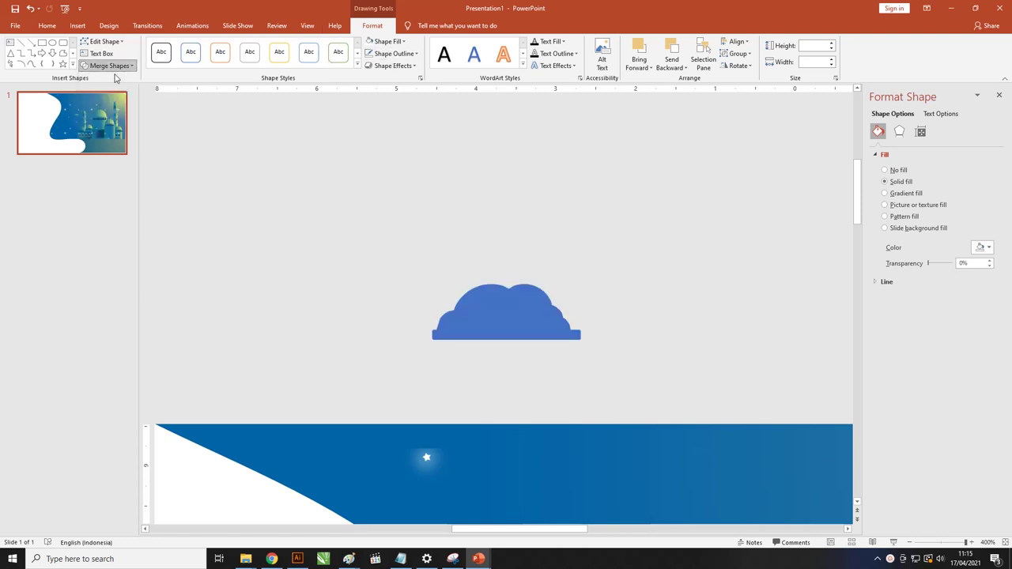
# - Move the merged cloud up-left and reshape its lower-right outline with Edit Points
pyautogui.moveTo(514, 328); pyautogui.dragTo(432, 287)
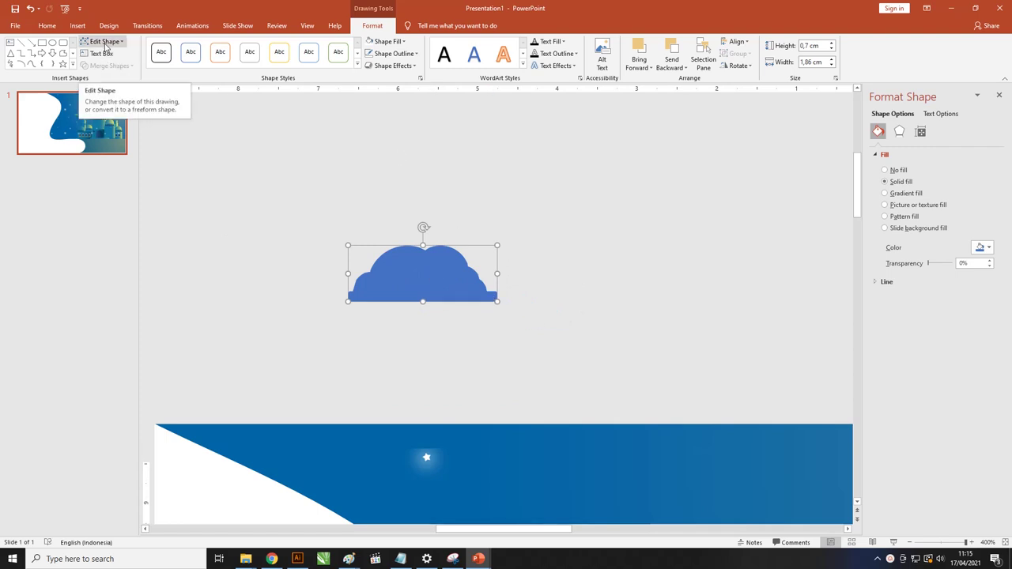
pyautogui.click(106, 45)
pyautogui.click(116, 70)
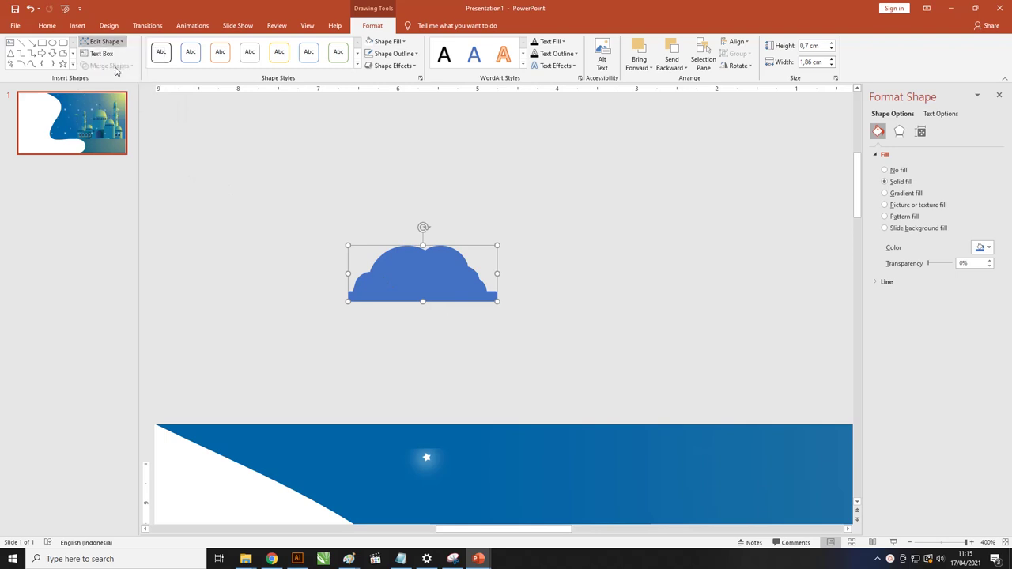
pyautogui.moveTo(497, 296); pyautogui.dragTo(498, 299)
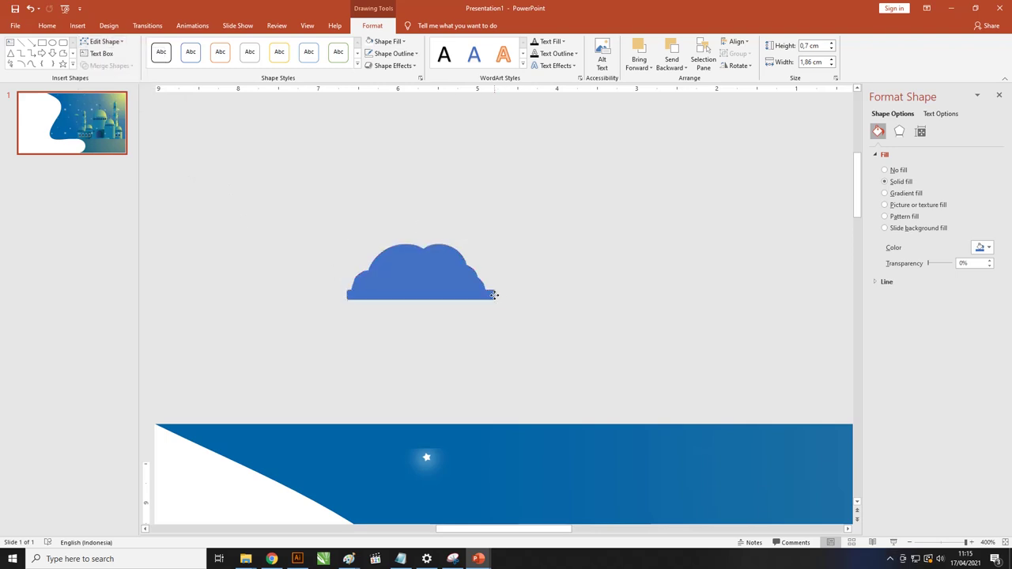
pyautogui.click(105, 41)
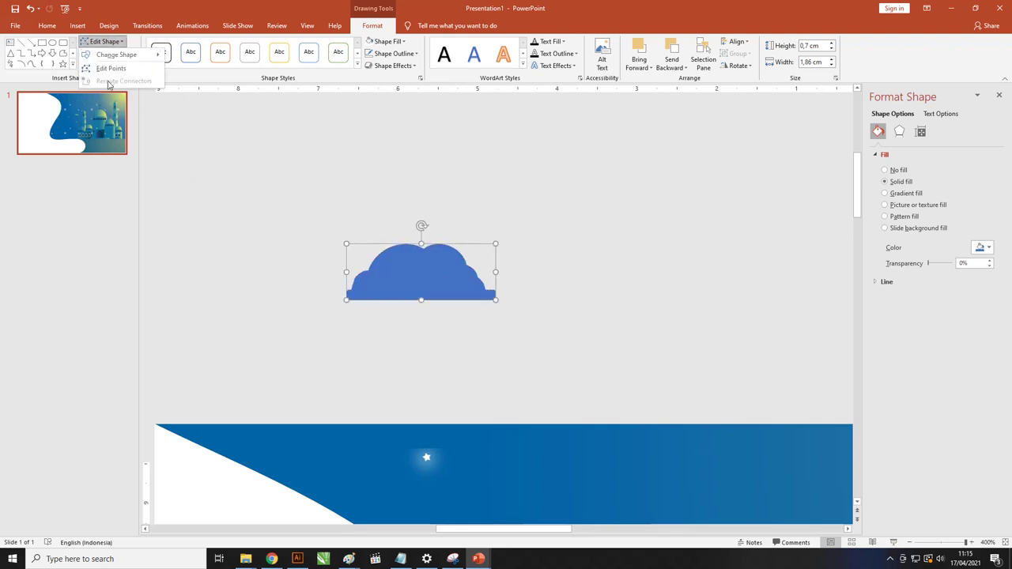
pyautogui.click(112, 68)
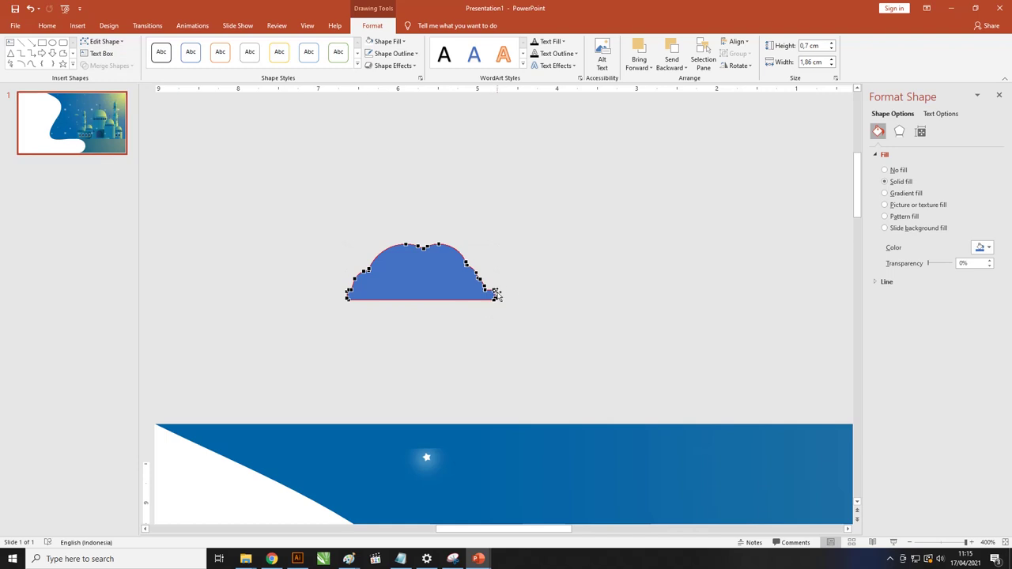
pyautogui.moveTo(497, 294); pyautogui.dragTo(484, 291)
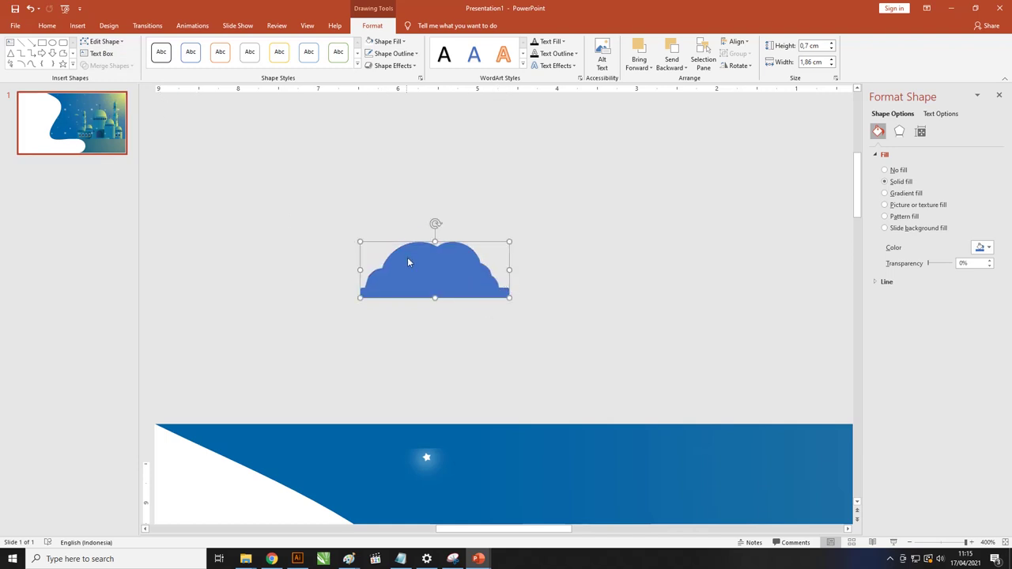
pyautogui.click(374, 299)
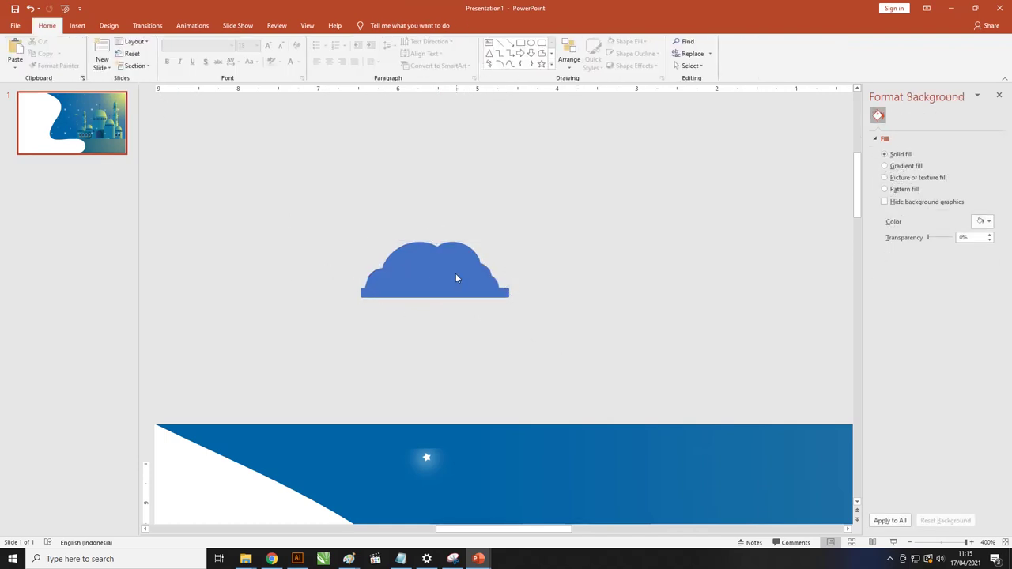
pyautogui.click(416, 276)
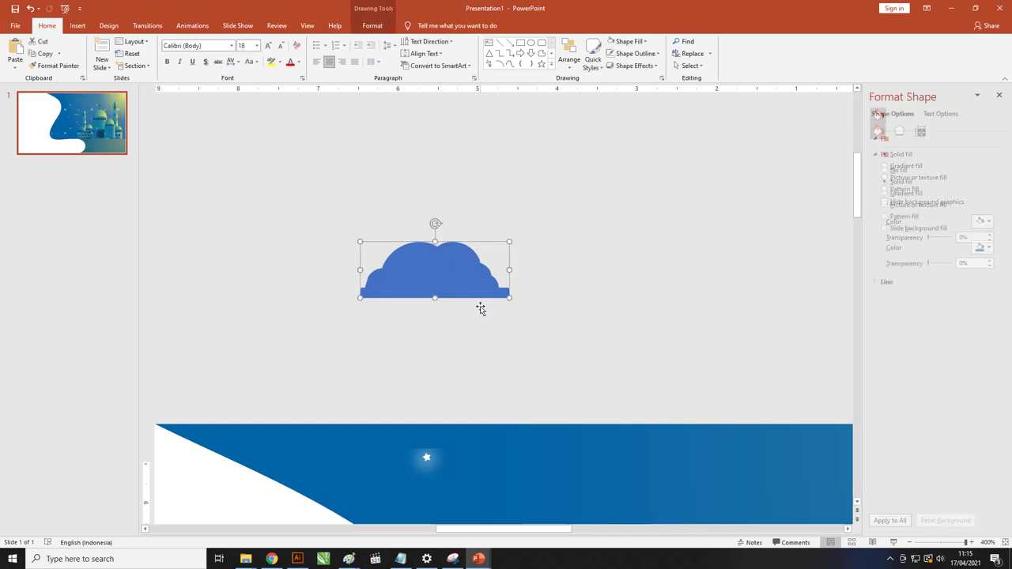
pyautogui.click(479, 306)
# - Move the cloud slightly to the left
pyautogui.scroll(-5, 485, 303)
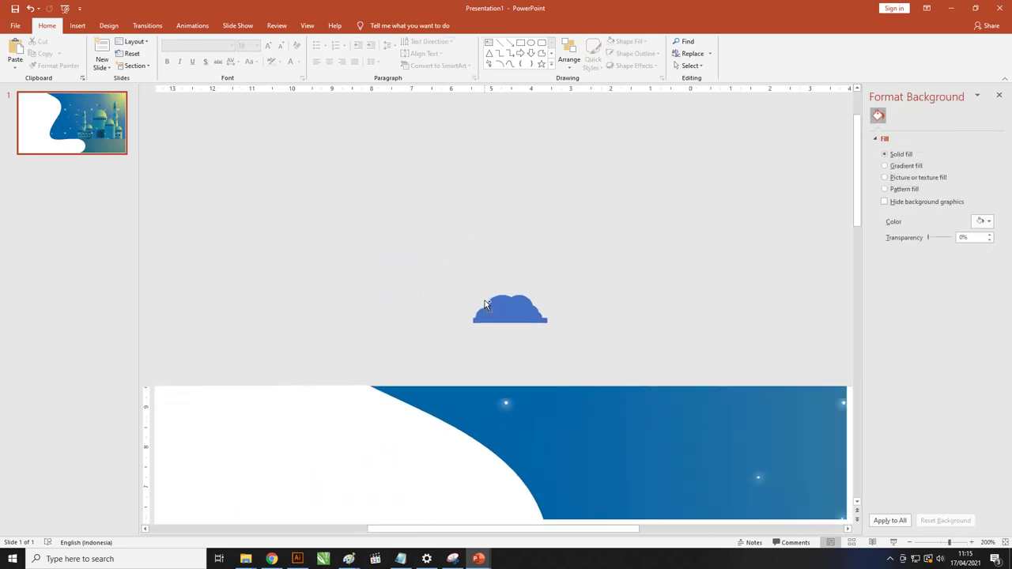
pyautogui.click(502, 307)
pyautogui.moveTo(502, 308); pyautogui.dragTo(456, 308)
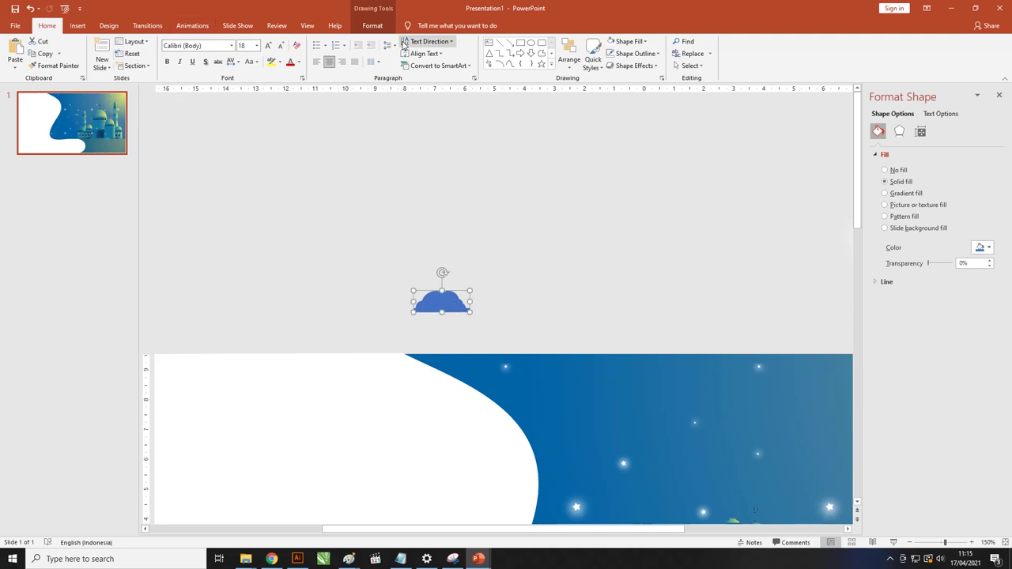
# - Try point edits on the cloud's lower-right point and right shoulder, then discard them
pyautogui.click(376, 29)
pyautogui.click(101, 41)
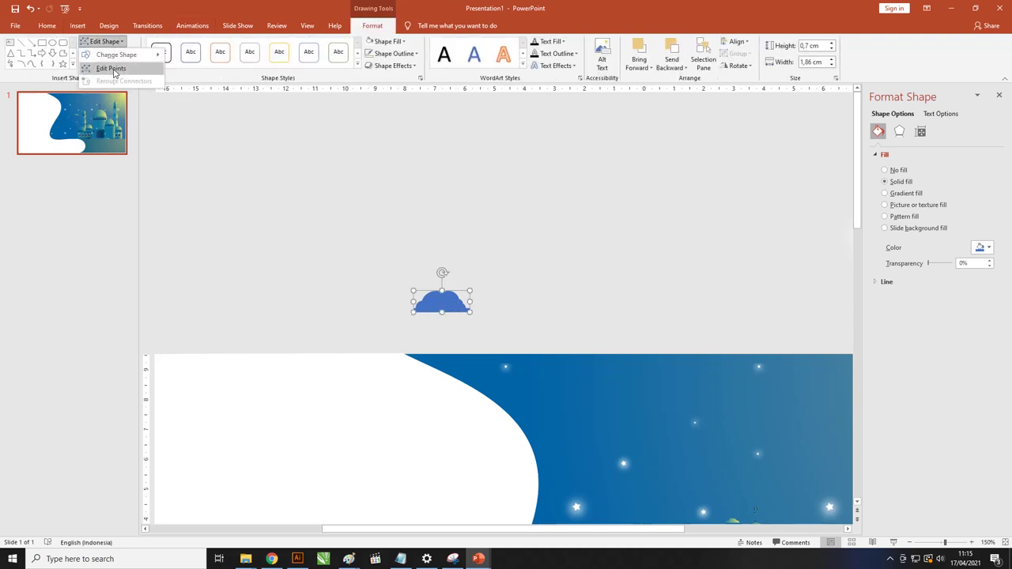
pyautogui.click(109, 67)
pyautogui.moveTo(468, 309)
pyautogui.mouseDown()
pyautogui.moveTo(463, 326)
pyautogui.moveTo(482, 316)
pyautogui.mouseUp()
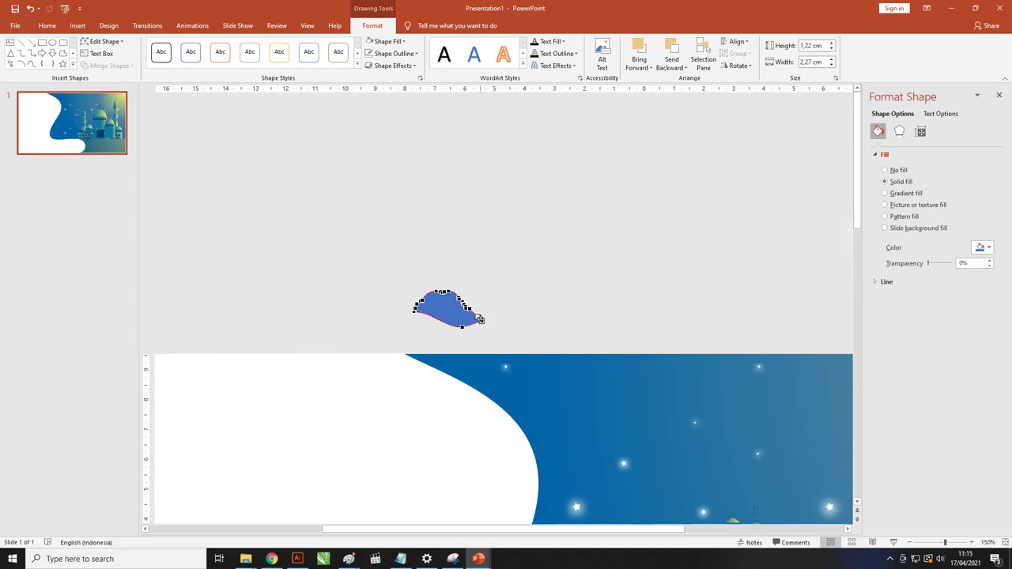
pyautogui.scroll(5, 484, 315)
pyautogui.moveTo(583, 331); pyautogui.dragTo(583, 312)
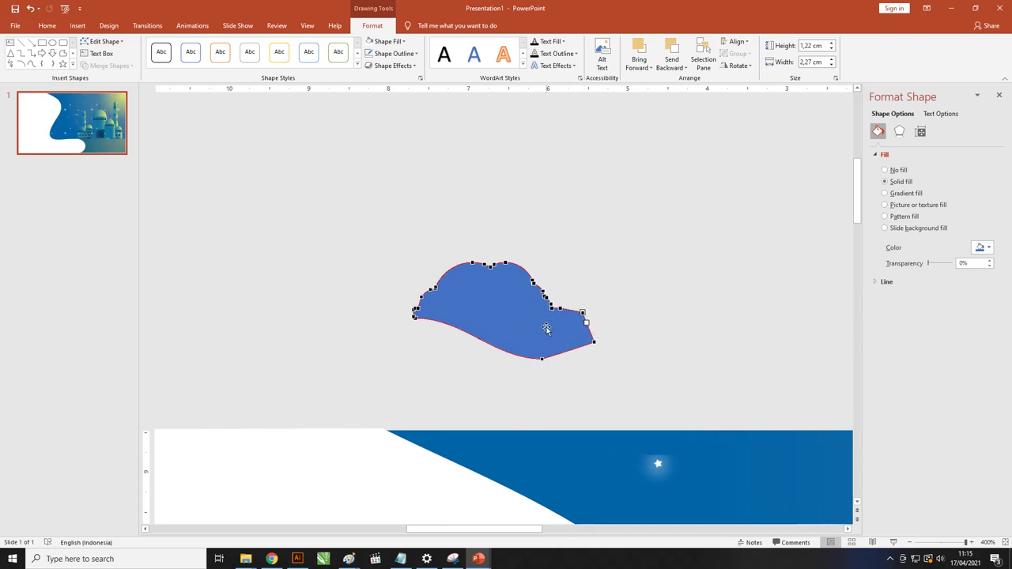
pyautogui.scroll(-2, 420, 292)
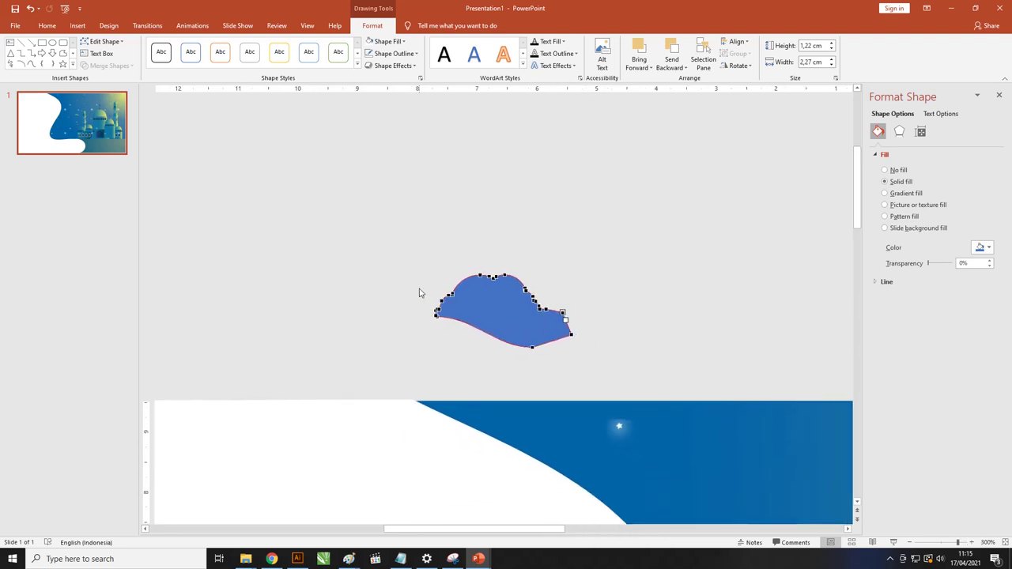
pyautogui.scroll(-3, 419, 292)
pyautogui.scroll(-1, 418, 292)
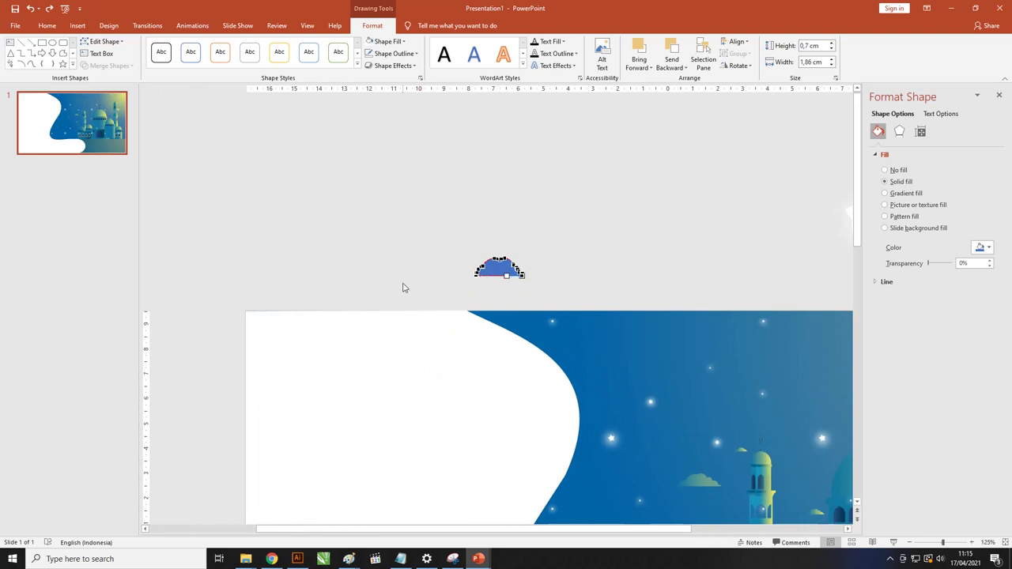
pyautogui.press('Escape')
pyautogui.click(631, 240)
pyautogui.click(543, 264)
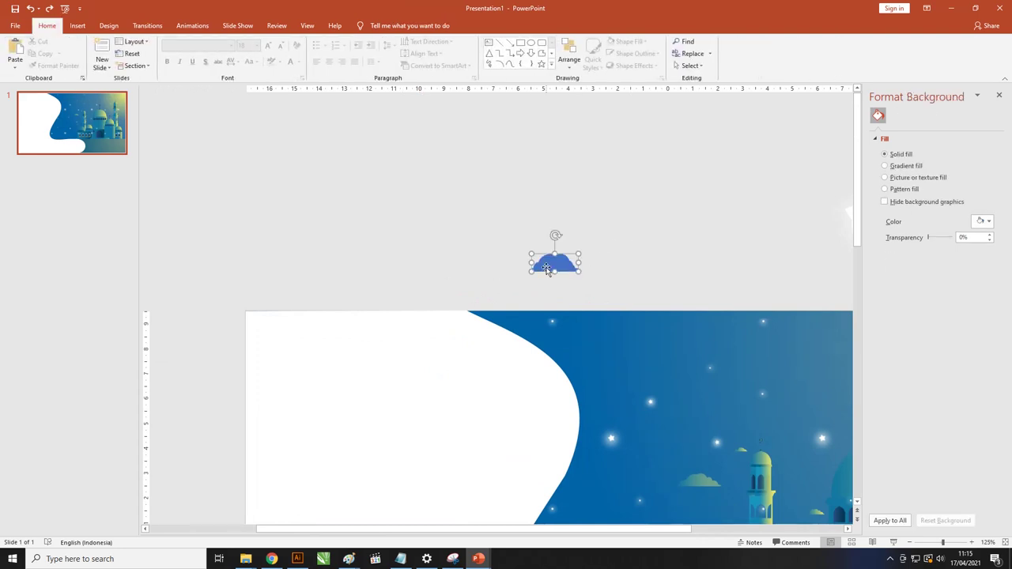
# - Fit a shrunken purple leaf cluster into the bottom-right corner and set a green leaf left of the slide
pyautogui.scroll(-3, 416, 258)
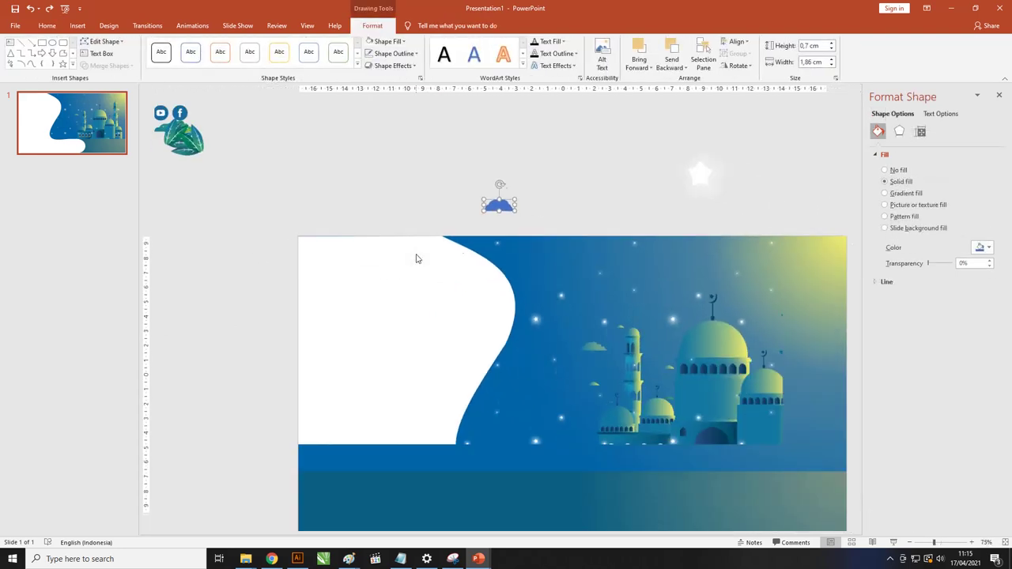
pyautogui.scroll(-2, 416, 258)
pyautogui.moveTo(360, 218)
pyautogui.mouseDown()
pyautogui.moveTo(379, 287)
pyautogui.moveTo(588, 361)
pyautogui.mouseUp()
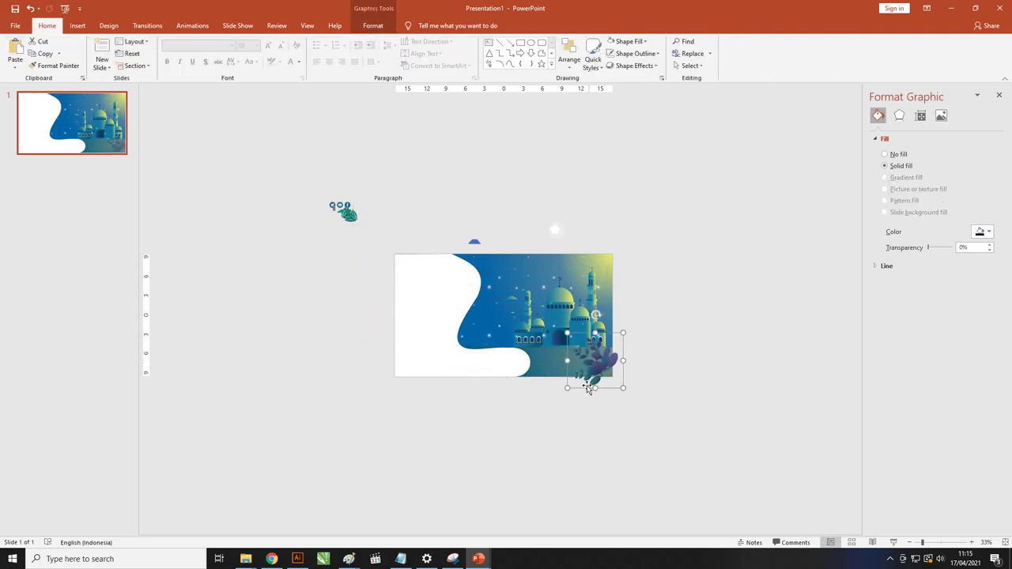
pyautogui.scroll(5, 601, 377)
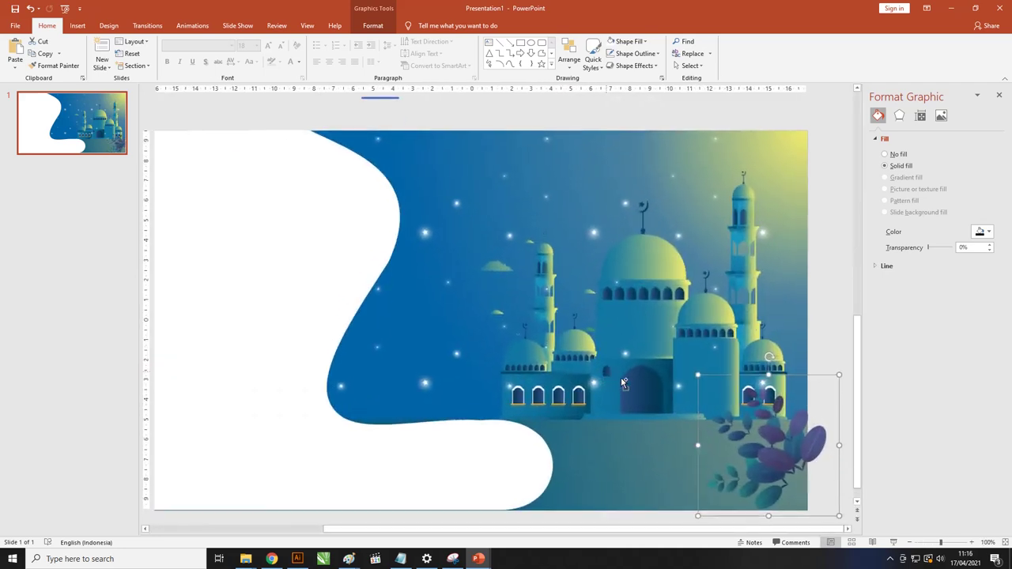
pyautogui.scroll(-1, 736, 423)
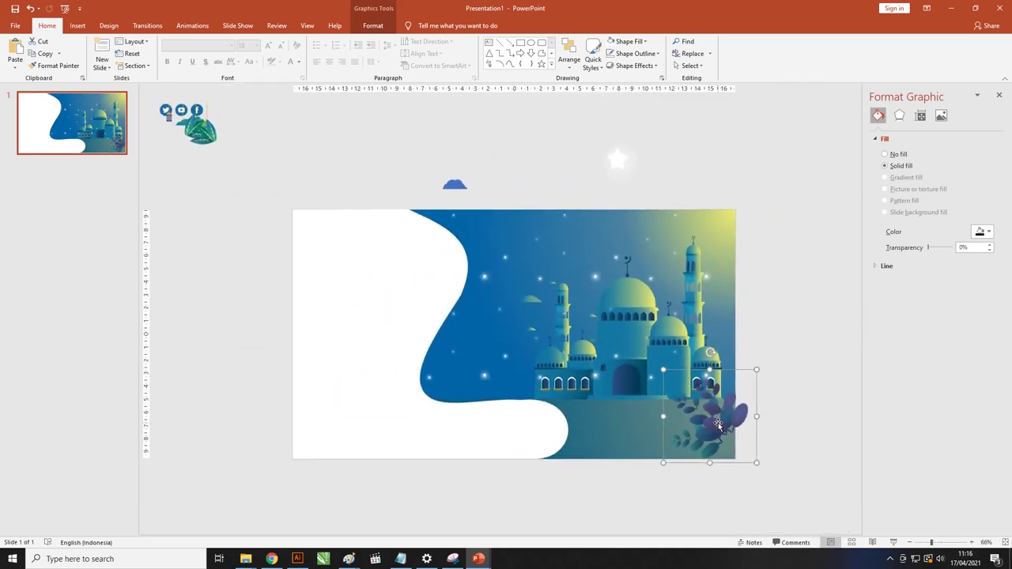
pyautogui.moveTo(671, 418); pyautogui.dragTo(654, 417)
pyautogui.moveTo(739, 370); pyautogui.dragTo(723, 387)
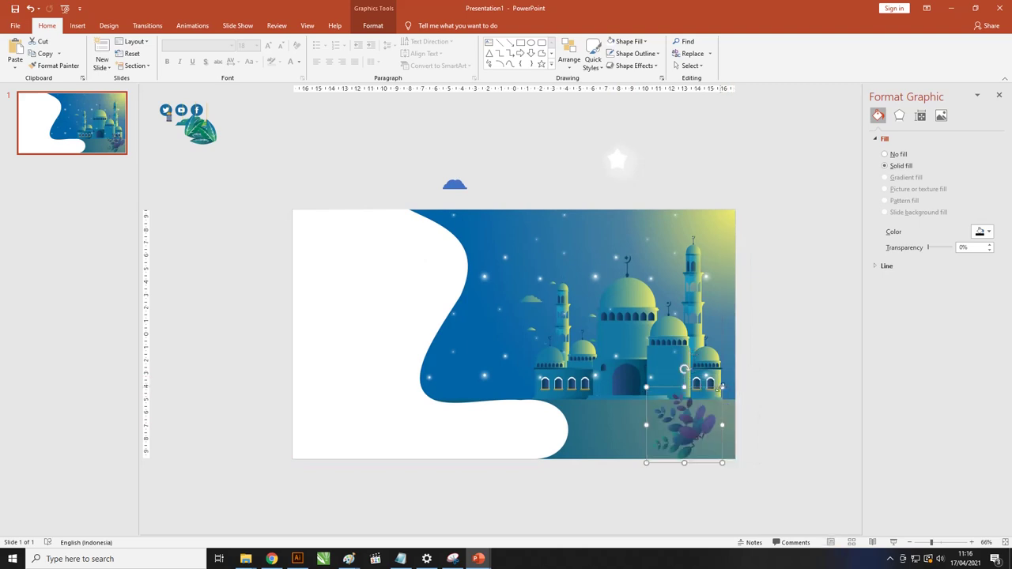
pyautogui.moveTo(688, 427); pyautogui.dragTo(728, 446)
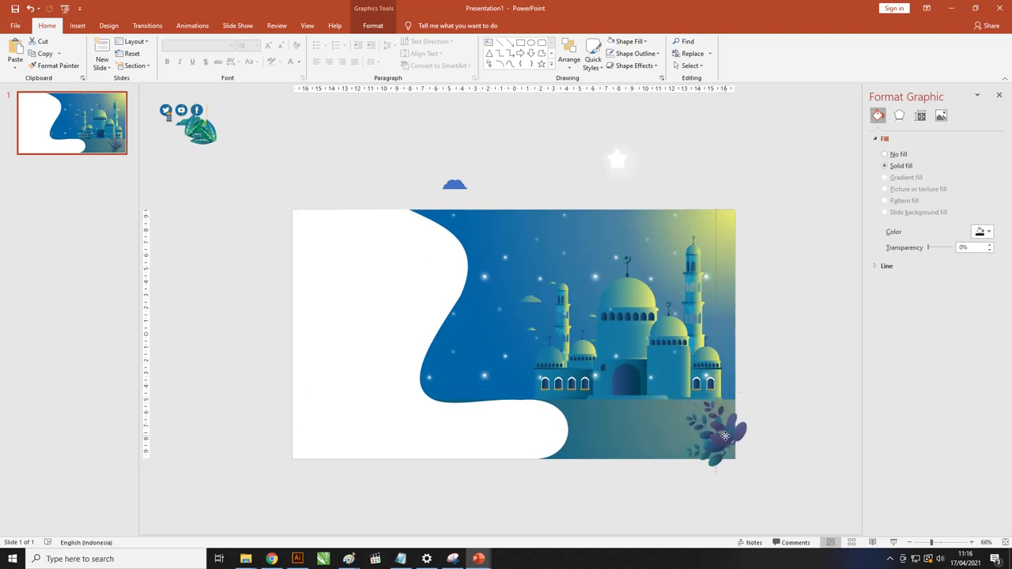
pyautogui.moveTo(217, 140)
pyautogui.mouseDown()
pyautogui.moveTo(554, 358)
pyautogui.moveTo(271, 286)
pyautogui.mouseUp()
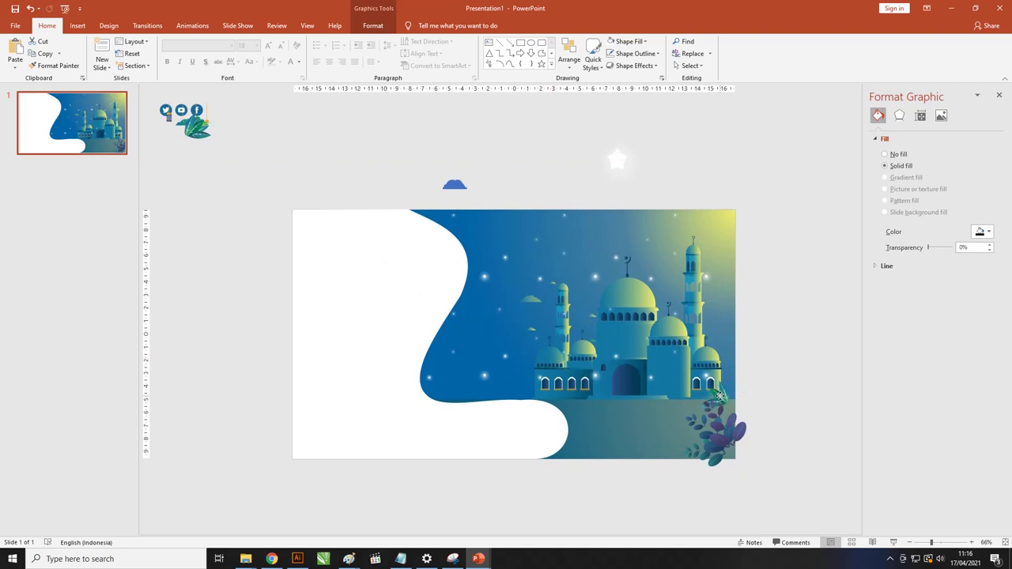
pyautogui.moveTo(195, 132); pyautogui.dragTo(272, 456)
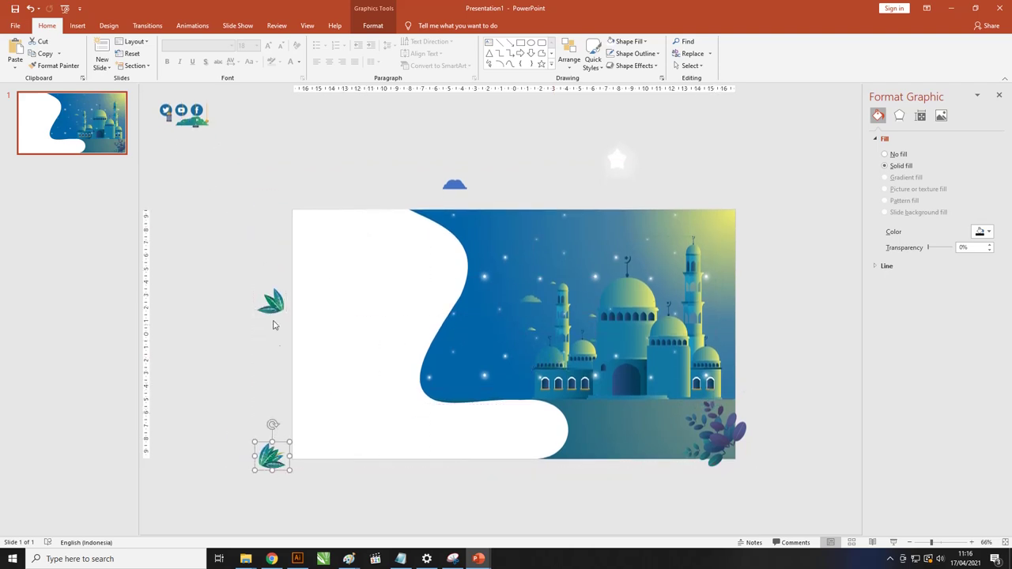
# - Place both green leaves along the slide's bottom-left and group them
pyautogui.moveTo(272, 303); pyautogui.dragTo(336, 465)
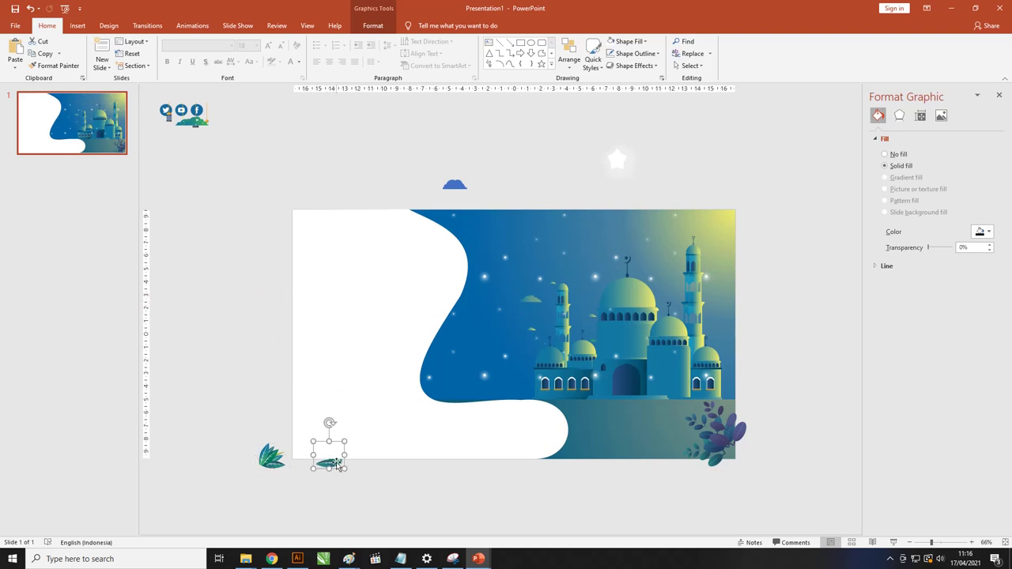
pyautogui.keyDown('shift'); pyautogui.click(280, 456); pyautogui.keyUp('shift')
pyautogui.rightClick(280, 457)
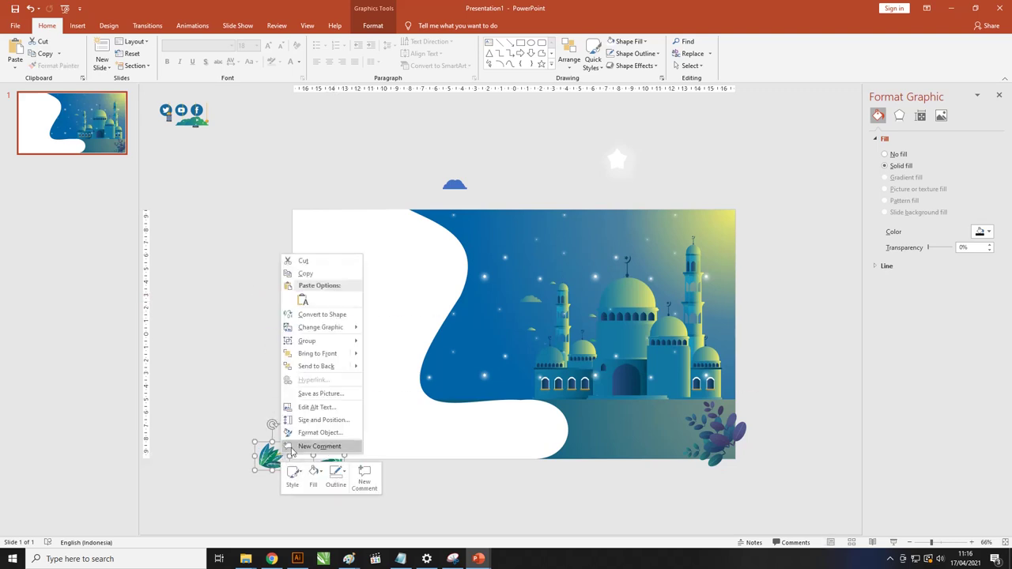
pyautogui.click(331, 355)
pyautogui.moveTo(335, 462); pyautogui.dragTo(367, 456)
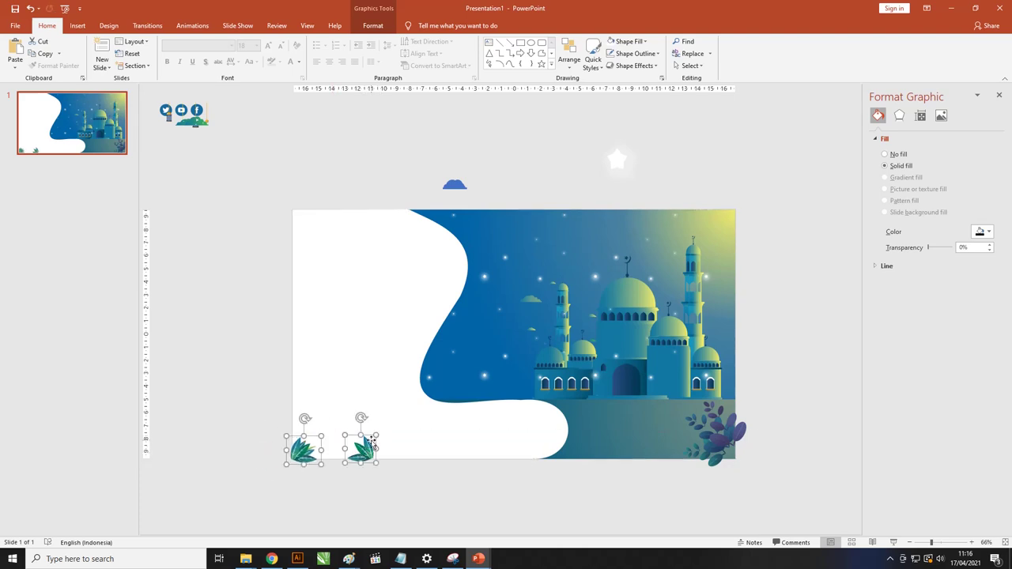
pyautogui.hotkey('ctrl', 'g')
# - Enlarge the leaf group across the bottom of the slide, then trim it slightly
pyautogui.moveTo(378, 434); pyautogui.dragTo(512, 342)
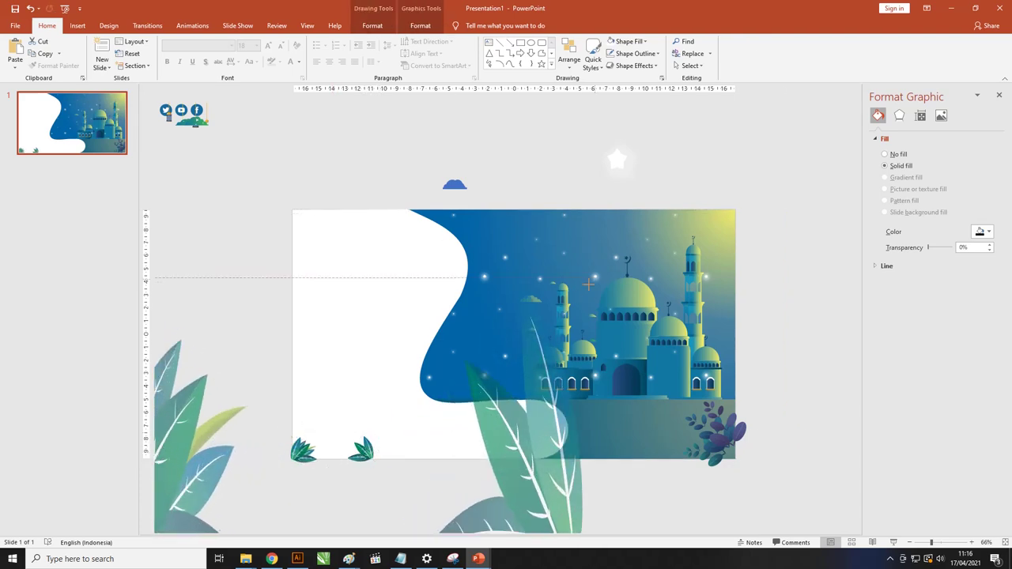
pyautogui.hotkey('ctrl', 'z')
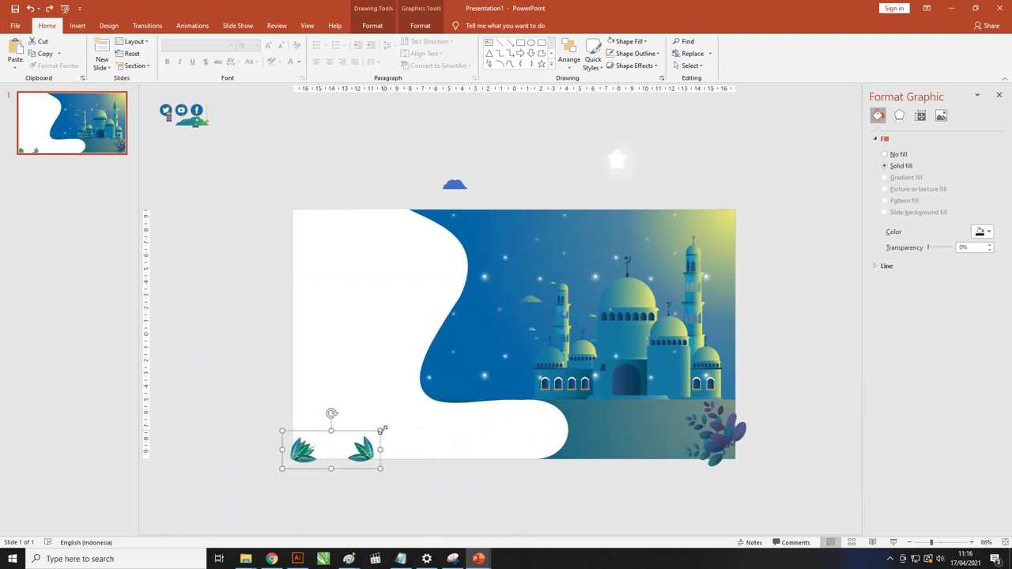
pyautogui.moveTo(382, 430); pyautogui.dragTo(813, 282)
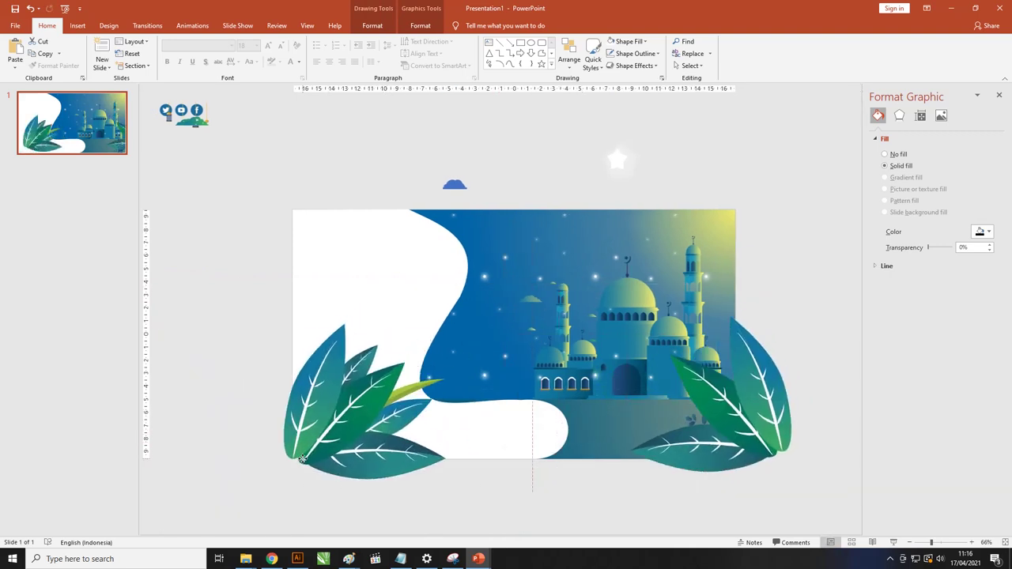
pyautogui.moveTo(303, 459); pyautogui.dragTo(302, 458)
pyautogui.moveTo(807, 311); pyautogui.dragTo(656, 358)
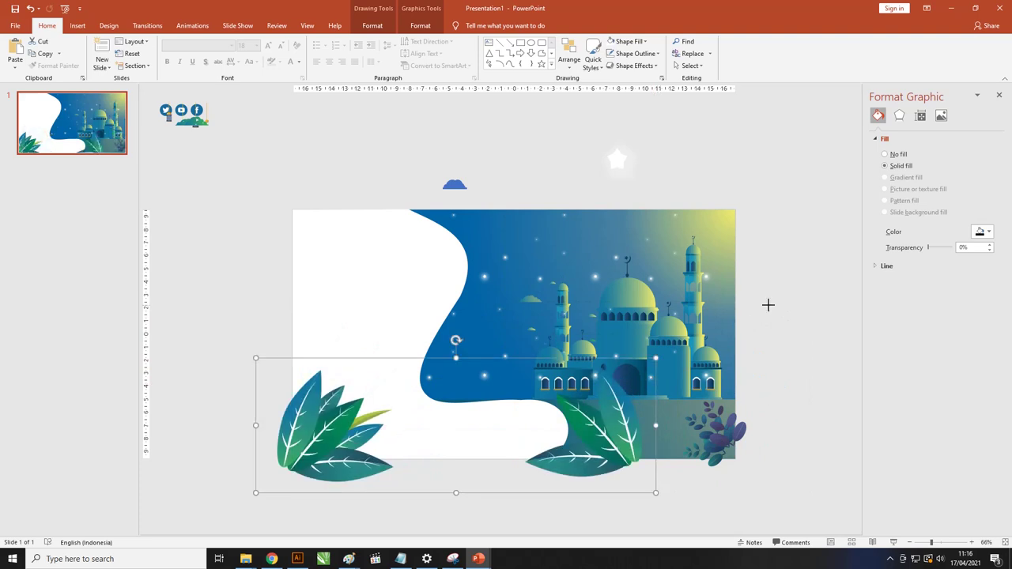
# - Ungroup the two green leaf bunches
pyautogui.click(775, 378)
pyautogui.click(591, 426)
pyautogui.rightClick(592, 426)
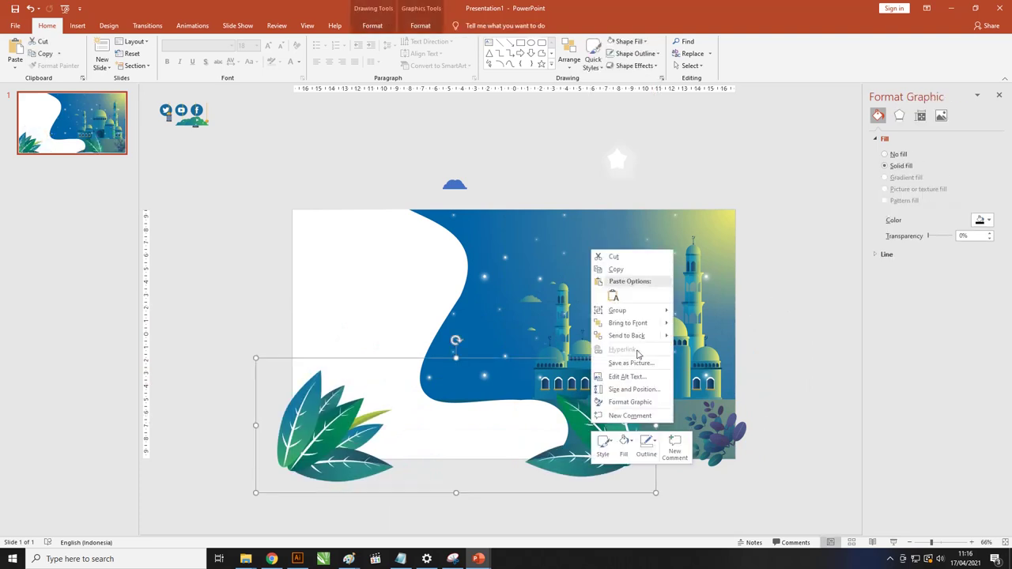
pyautogui.moveTo(641, 315)
pyautogui.click(702, 338)
pyautogui.click(813, 339)
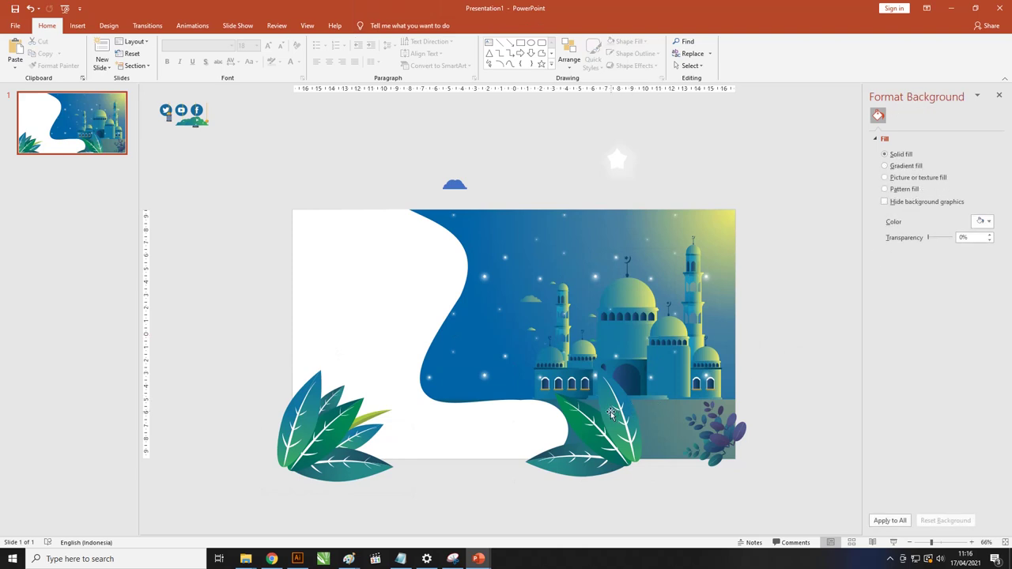
# - Move the right leaf bunch into the bottom-right corner and resize it there
pyautogui.moveTo(617, 439); pyautogui.dragTo(735, 395)
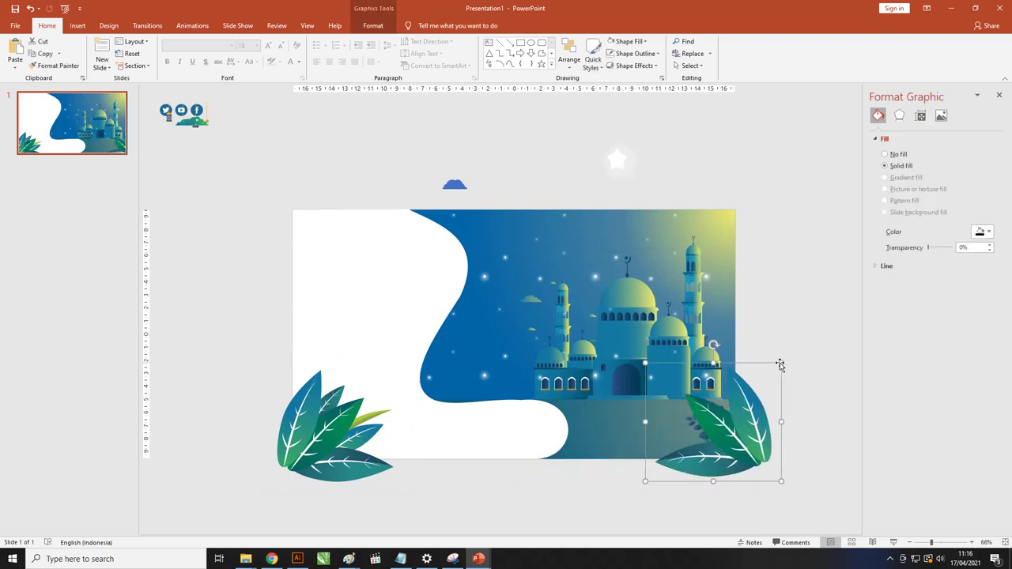
pyautogui.moveTo(780, 361); pyautogui.dragTo(738, 400)
pyautogui.moveTo(693, 426); pyautogui.dragTo(702, 423)
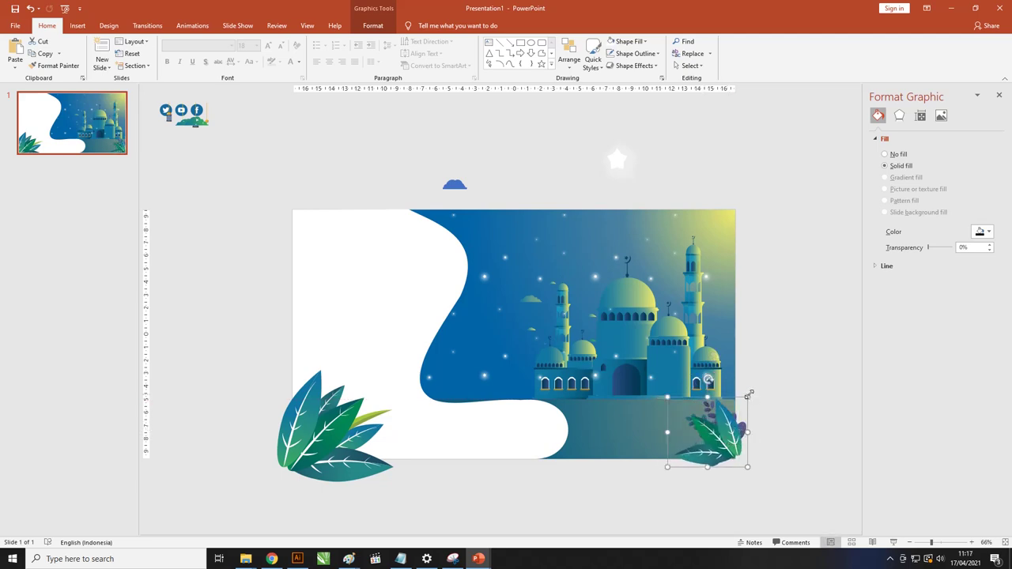
pyautogui.moveTo(750, 394)
pyautogui.mouseDown()
pyautogui.moveTo(775, 418)
pyautogui.moveTo(737, 439)
pyautogui.mouseUp()
pyautogui.click(775, 417)
pyautogui.moveTo(676, 394)
pyautogui.mouseDown()
pyautogui.moveTo(650, 382)
pyautogui.moveTo(655, 372)
pyautogui.mouseUp()
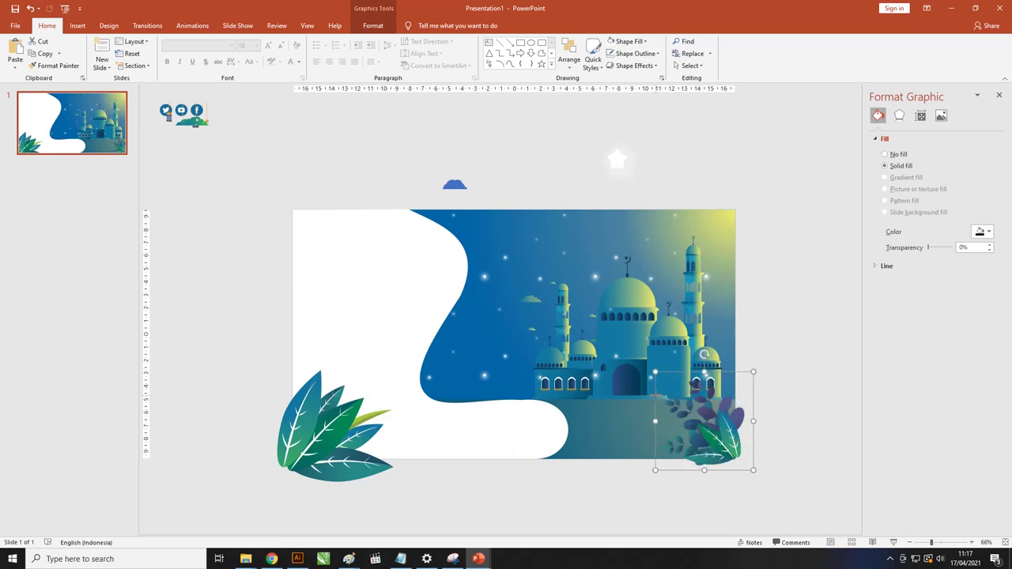
pyautogui.moveTo(755, 369); pyautogui.dragTo(747, 392)
# - Select the bottom-right leaf graphic, then the sky layer behind the mosque
pyautogui.click(701, 364)
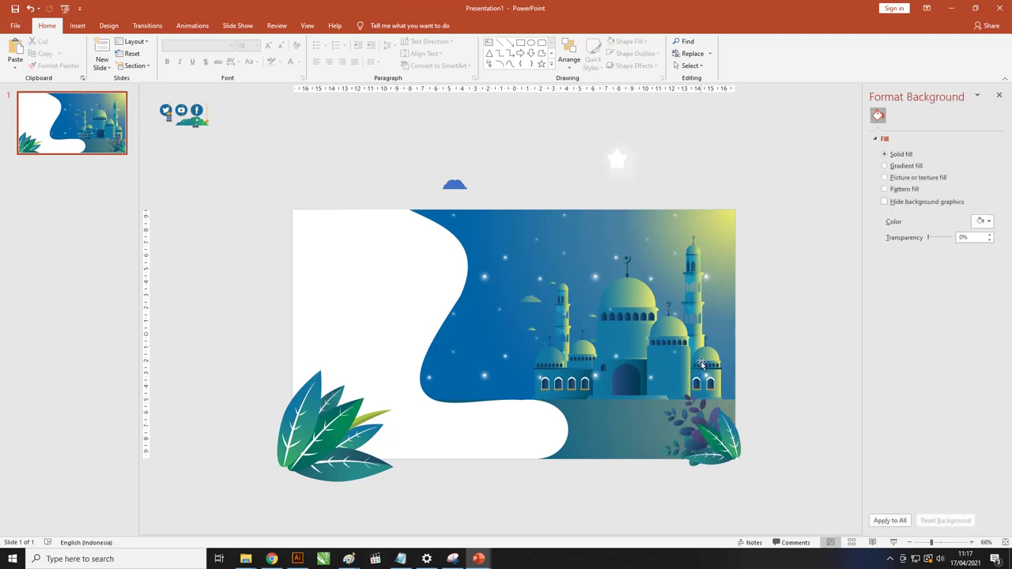
pyautogui.click(701, 364)
pyautogui.click(721, 392)
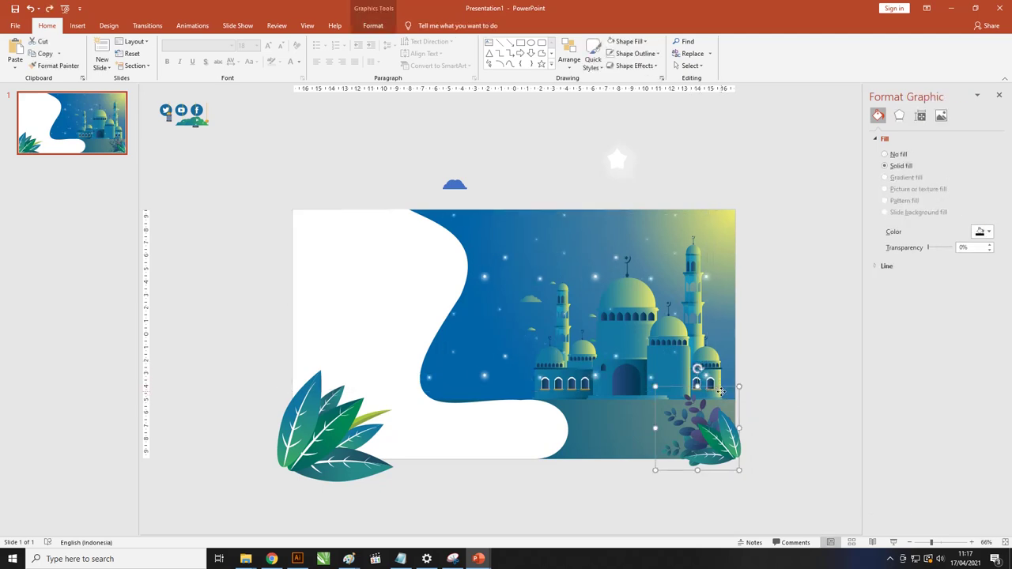
pyautogui.click(721, 383)
pyautogui.click(501, 255)
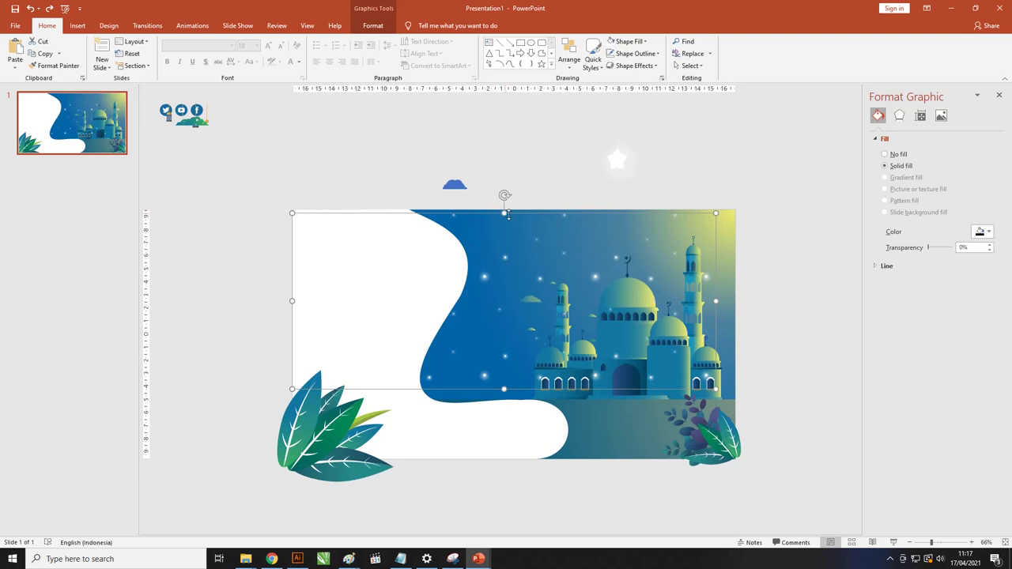
# - Nudge the sky layer up and the star layer slightly right
pyautogui.moveTo(538, 215); pyautogui.dragTo(539, 212)
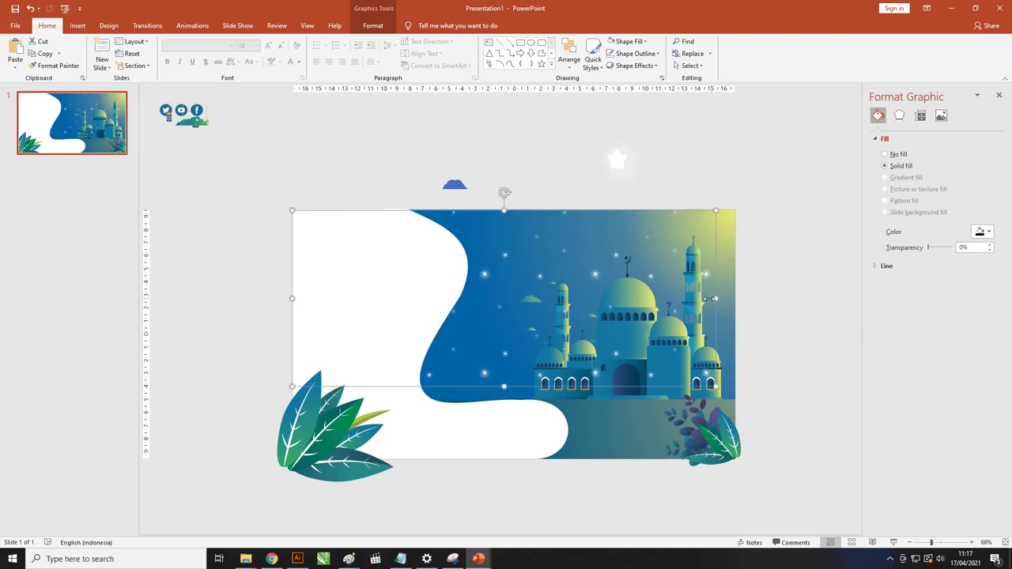
pyautogui.moveTo(707, 276); pyautogui.dragTo(726, 273)
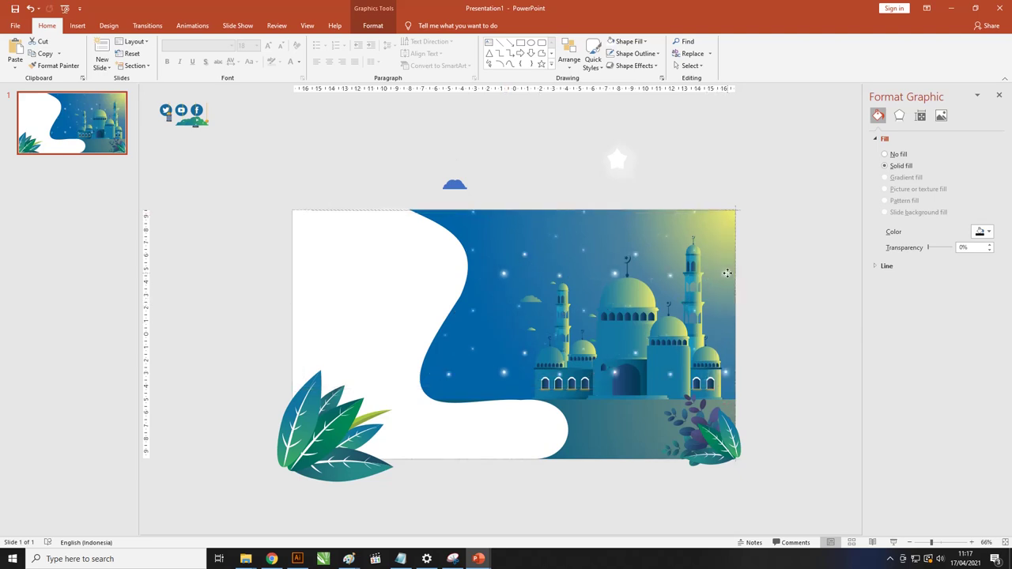
pyautogui.click(775, 253)
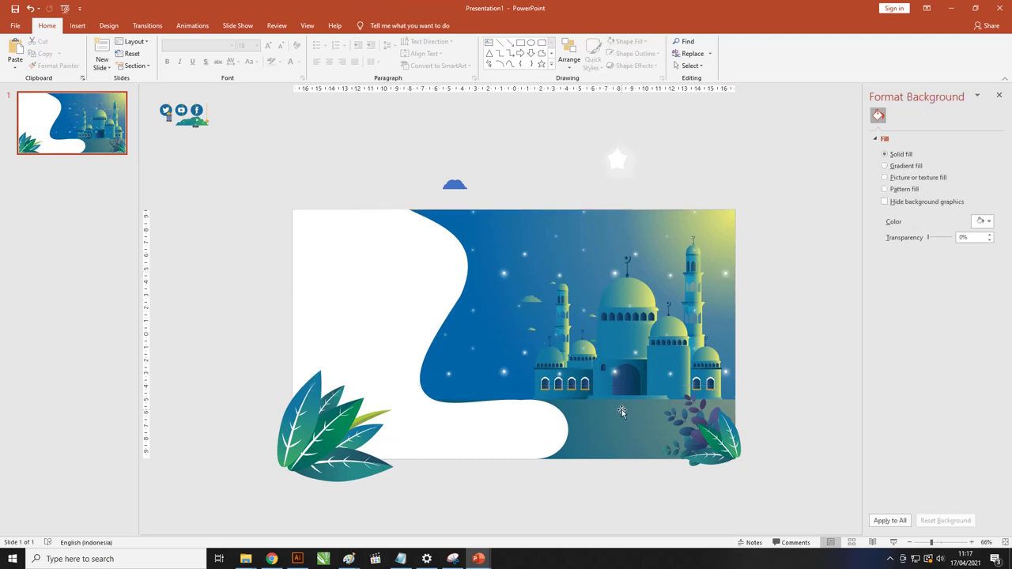
# - Send the mosque graphic to the back
pyautogui.click(577, 393)
pyautogui.rightClick(577, 392)
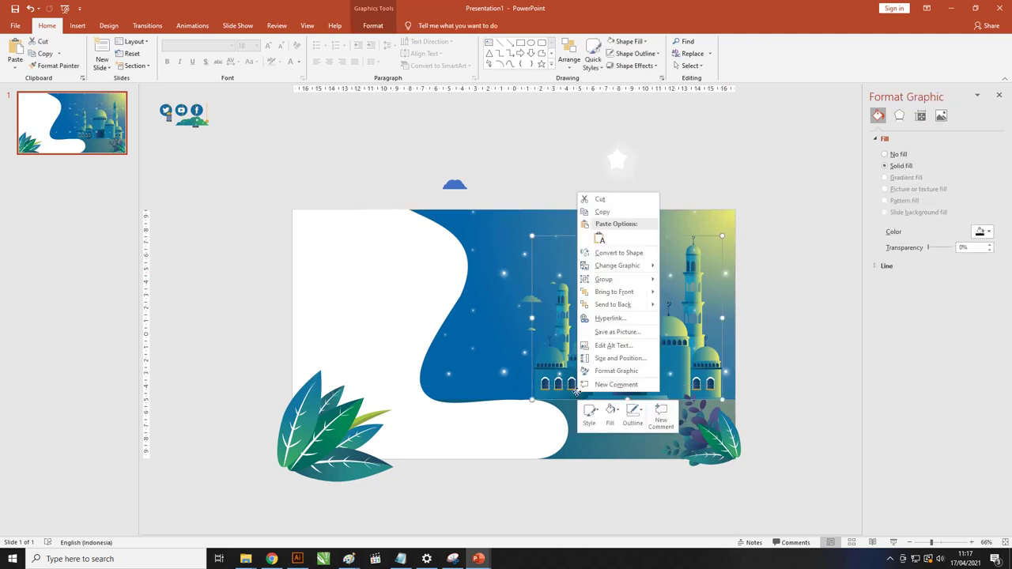
pyautogui.click(637, 307)
pyautogui.click(779, 311)
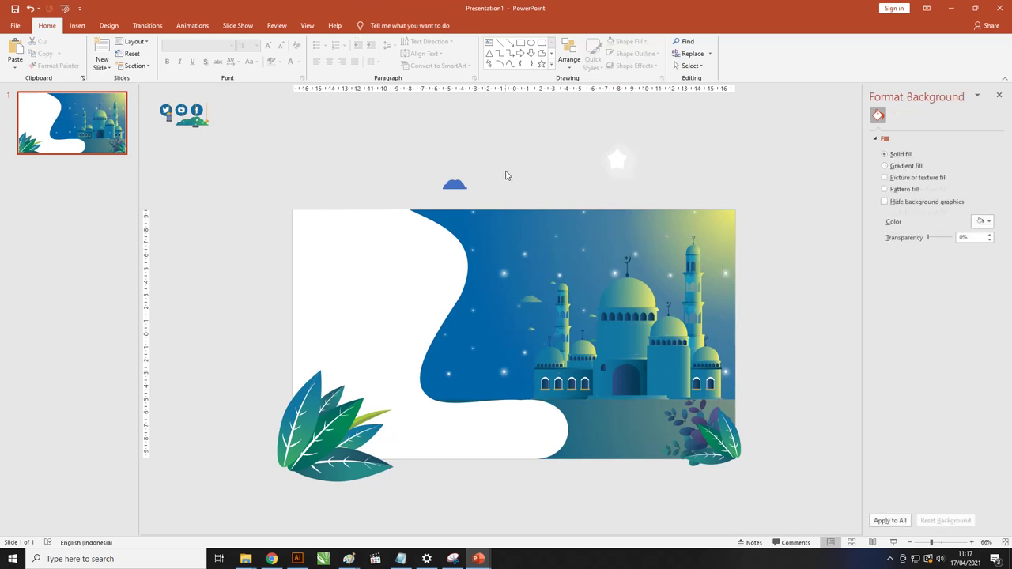
# - Enlarge the small cloud graphic so clouds spread across the night sky
pyautogui.click(528, 303)
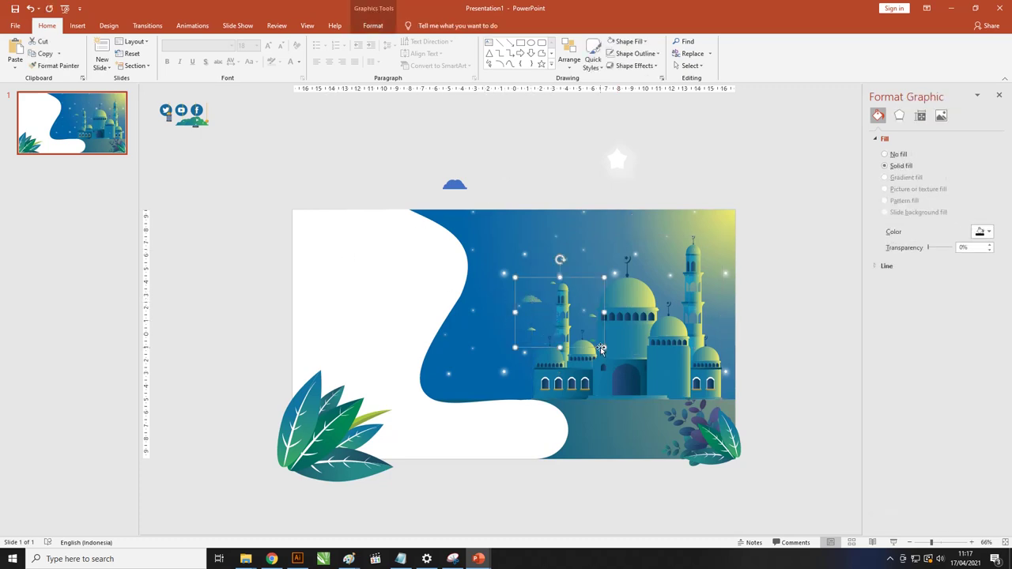
pyautogui.moveTo(601, 348); pyautogui.dragTo(670, 376)
pyautogui.moveTo(670, 278); pyautogui.dragTo(734, 226)
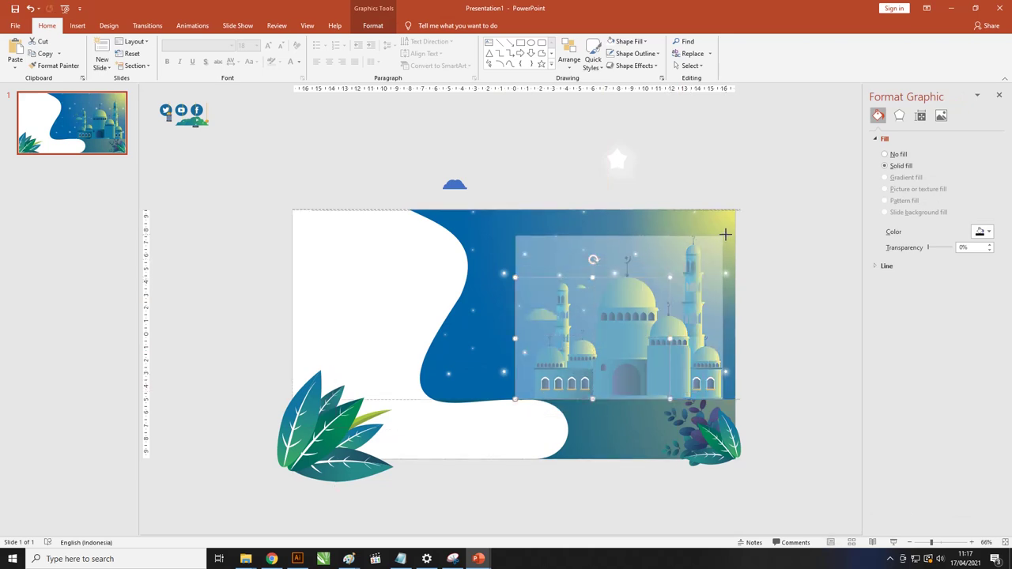
pyautogui.moveTo(518, 228); pyautogui.dragTo(491, 211)
pyautogui.click(520, 170)
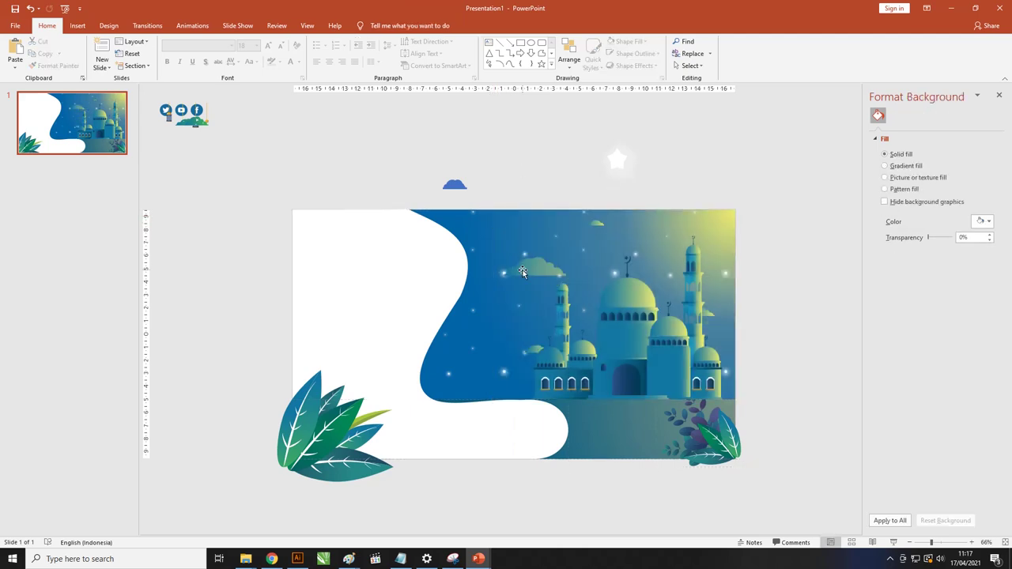
# - Undo an accidental mosque move and marquee-select the social icons and lanterns together
pyautogui.moveTo(522, 272)
pyautogui.mouseDown()
pyautogui.moveTo(495, 287)
pyautogui.moveTo(476, 270)
pyautogui.moveTo(443, 268)
pyautogui.moveTo(467, 268)
pyautogui.mouseUp()
pyautogui.hotkey('ctrl', 'z')
pyautogui.click(372, 155)
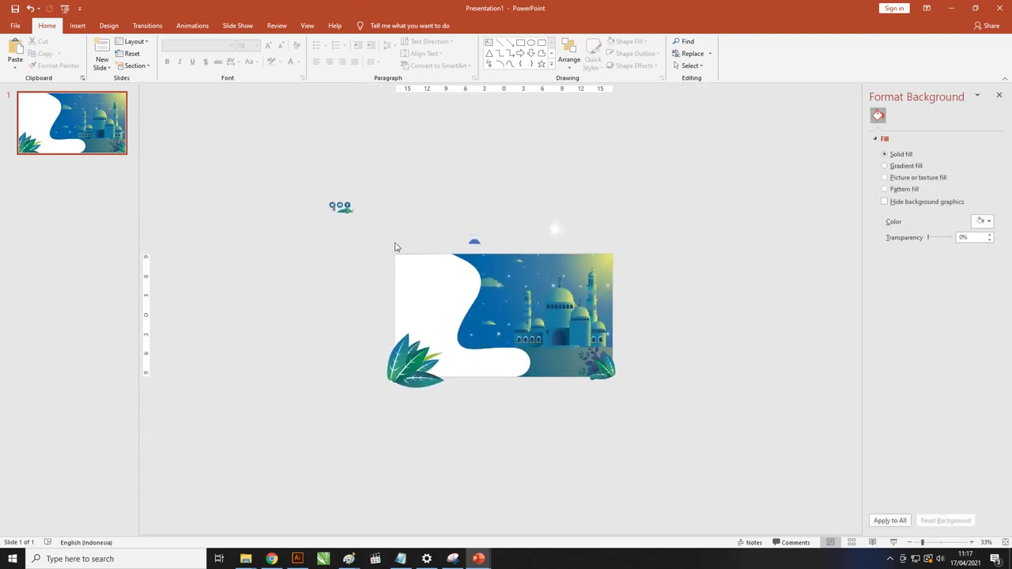
pyautogui.click(188, 113)
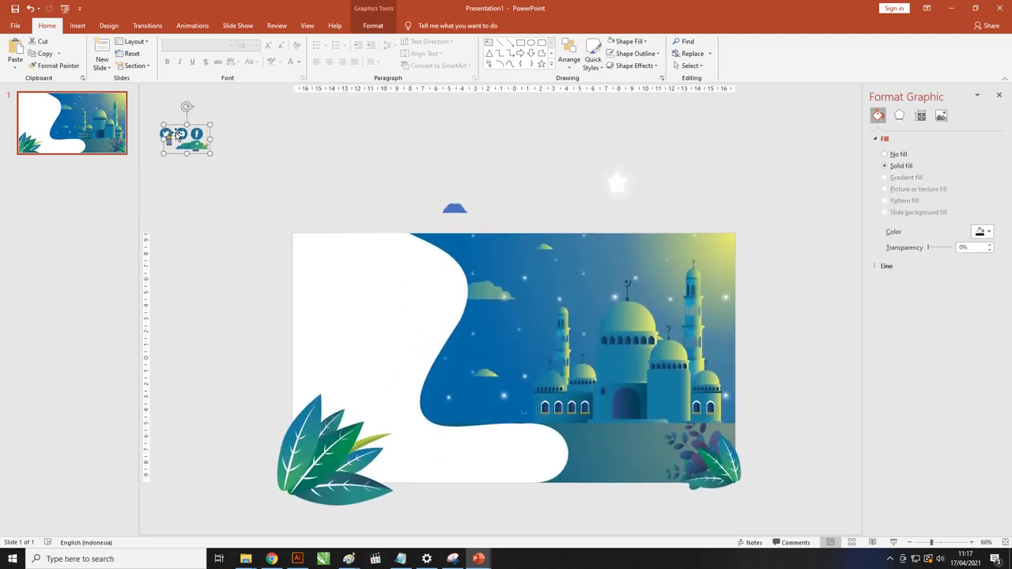
pyautogui.click(273, 197)
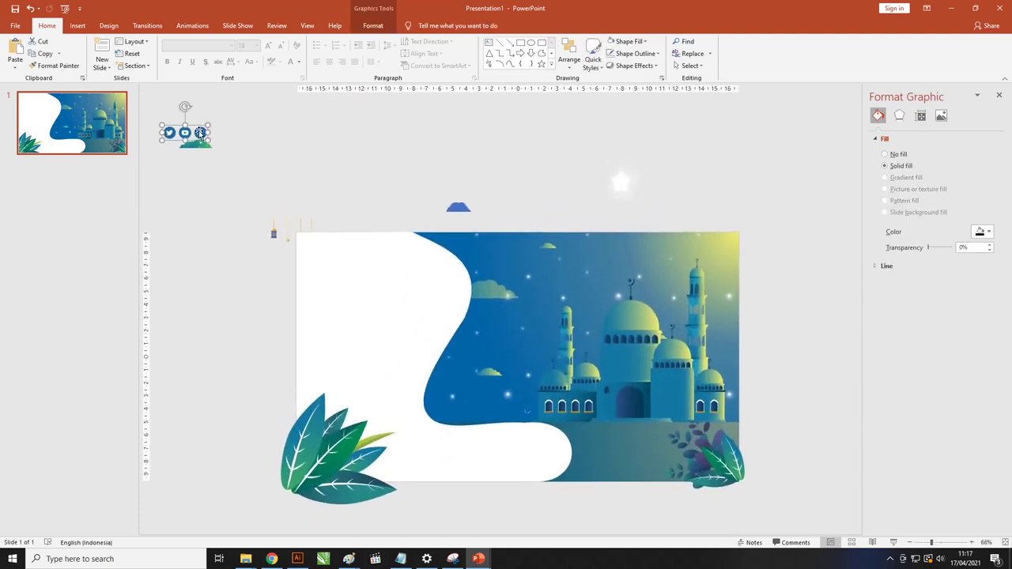
pyautogui.moveTo(173, 131); pyautogui.dragTo(292, 192)
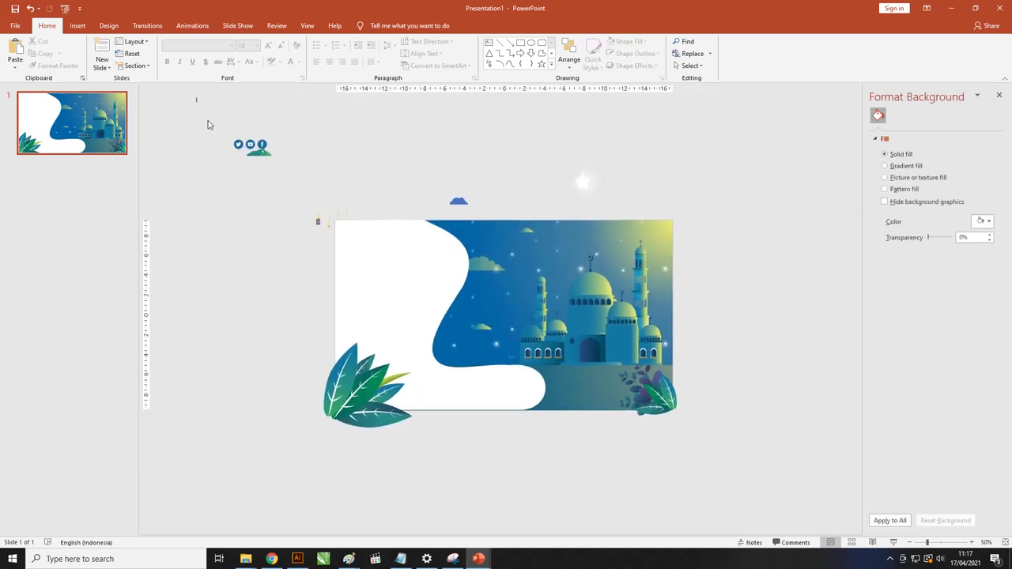
pyautogui.moveTo(197, 97); pyautogui.dragTo(395, 266)
# - Bring the icons and lanterns to front and drag them onto the slide's top-left
pyautogui.rightClick(317, 223)
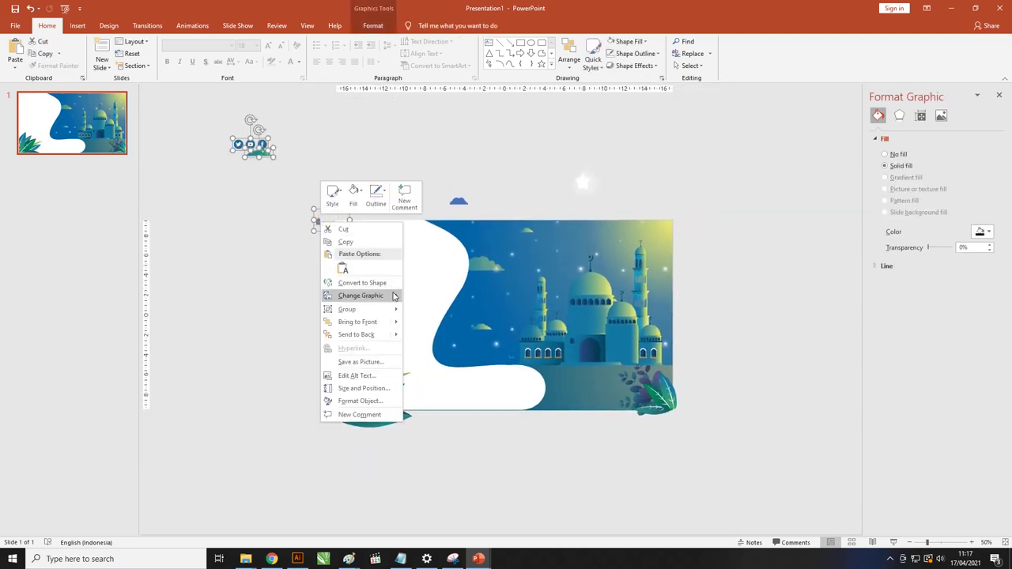
pyautogui.moveTo(356, 321)
pyautogui.click(427, 311)
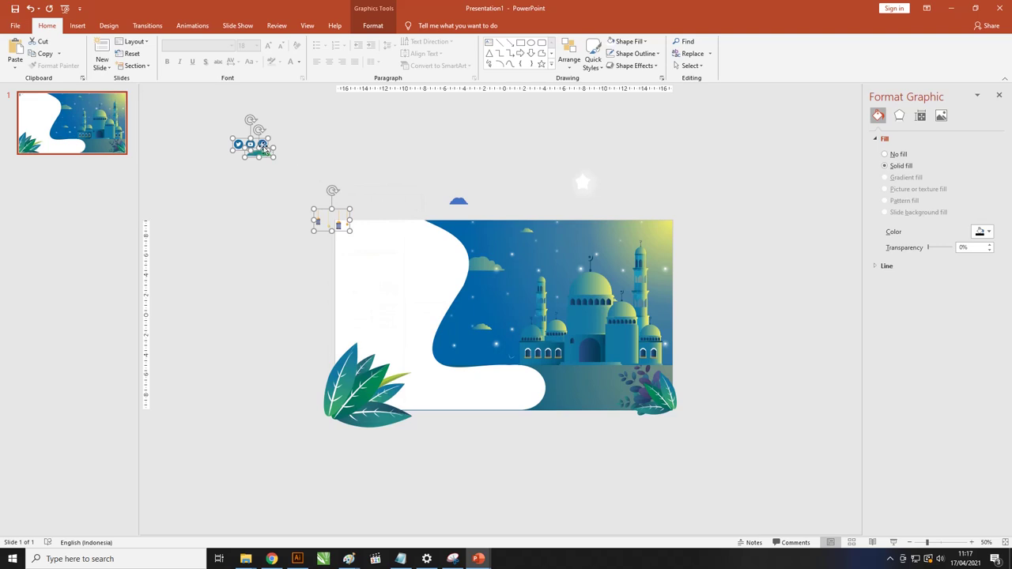
pyautogui.moveTo(263, 147)
pyautogui.mouseDown()
pyautogui.moveTo(386, 259)
pyautogui.moveTo(344, 231)
pyautogui.mouseUp()
# - Lower the social icons, raise the small cloud, and move the green bush near the wave
pyautogui.click(409, 262)
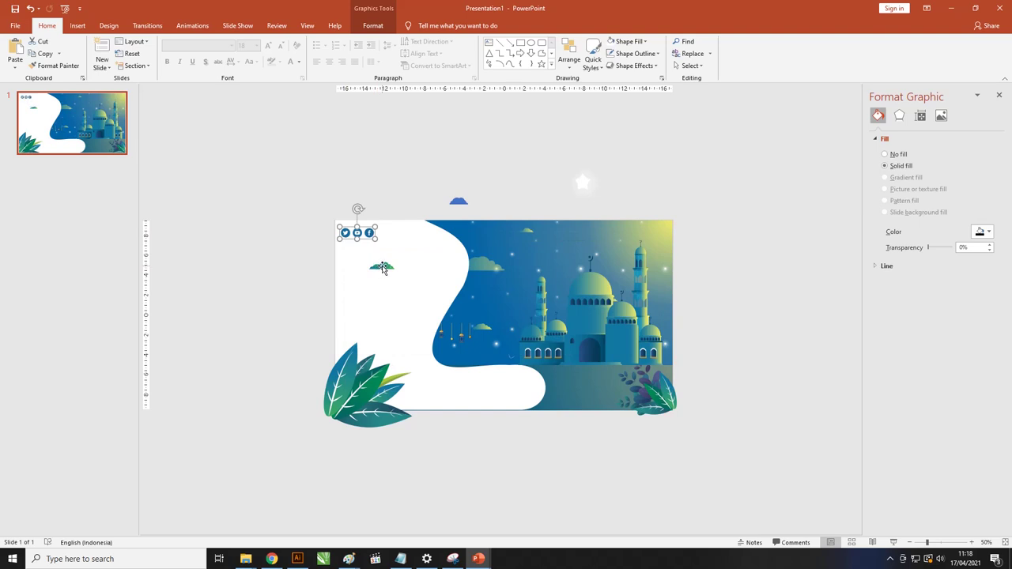
pyautogui.moveTo(363, 234); pyautogui.dragTo(384, 327)
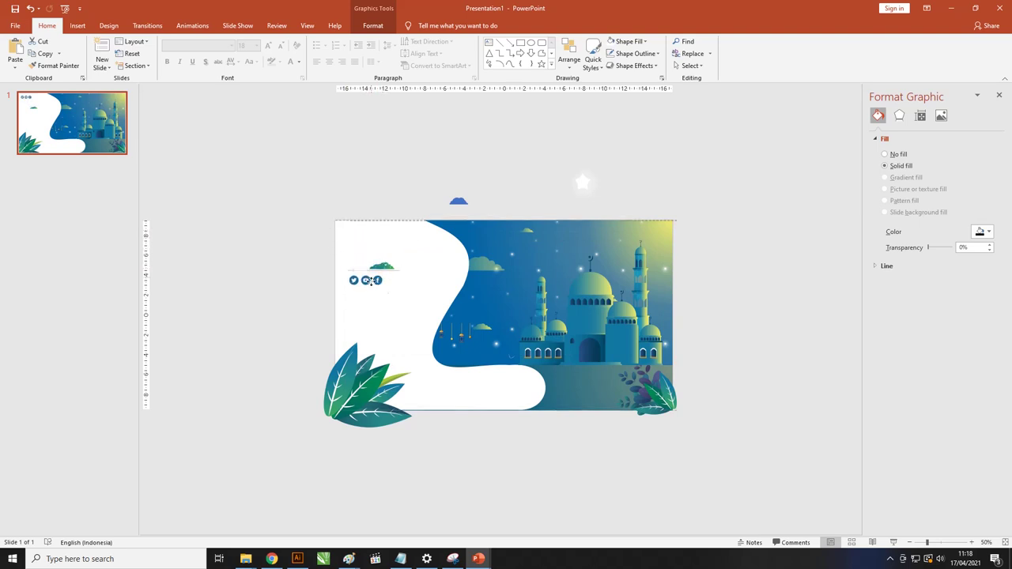
pyautogui.moveTo(389, 270)
pyautogui.mouseDown()
pyautogui.moveTo(448, 293)
pyautogui.moveTo(403, 260)
pyautogui.mouseUp()
pyautogui.click(361, 237)
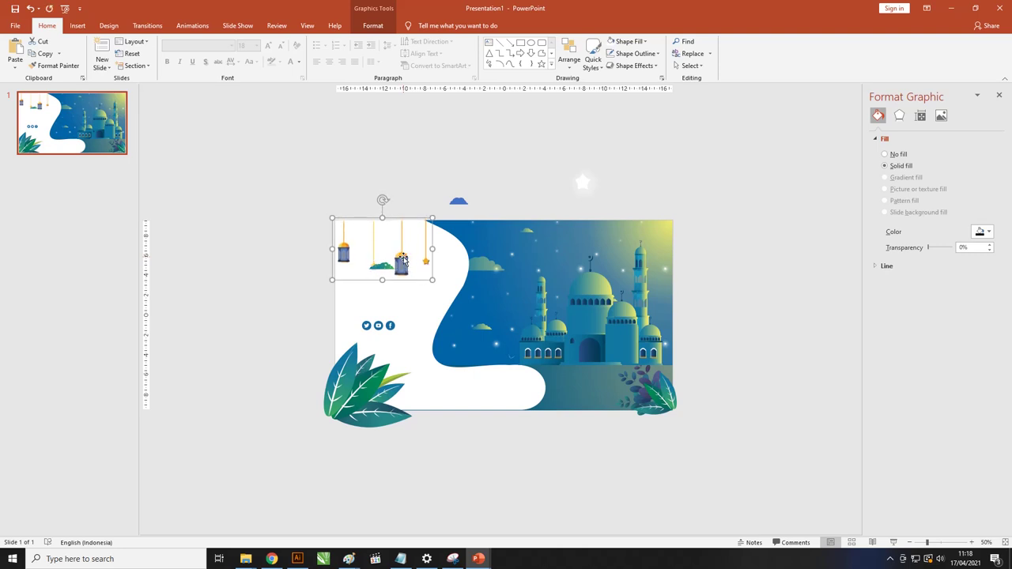
pyautogui.click(352, 194)
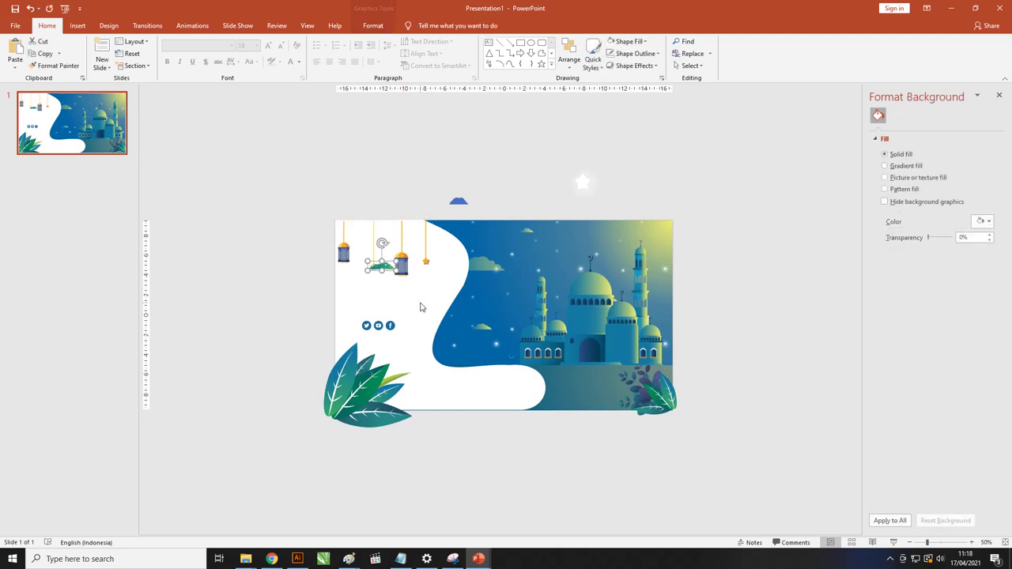
pyautogui.click(384, 272)
pyautogui.moveTo(386, 269); pyautogui.dragTo(477, 379)
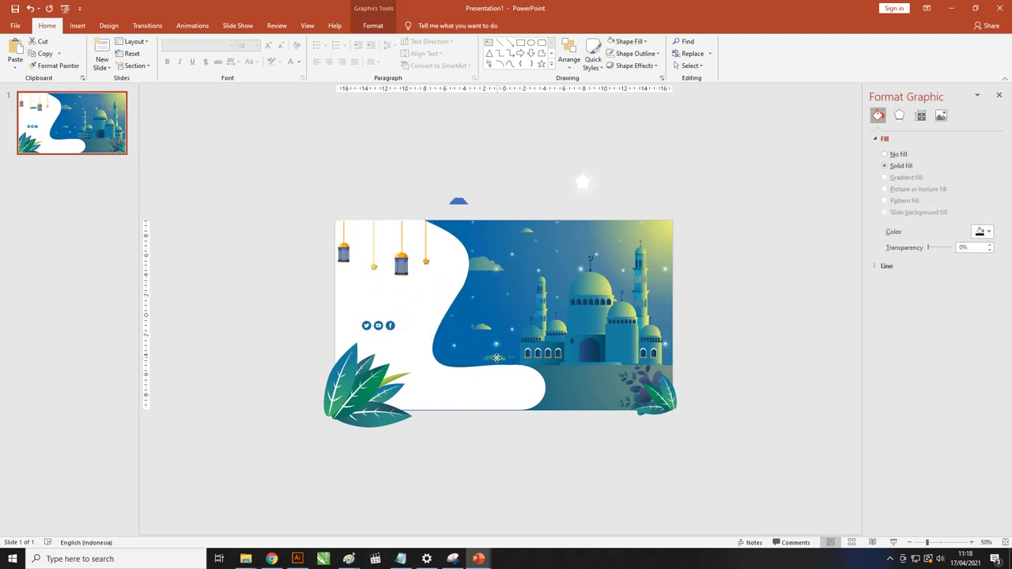
# - Enlarge the green flowered bush and move it up-left onto the blue wave's lower edge
pyautogui.keyDown('ctrl'); pyautogui.scroll(5, 477, 378); pyautogui.keyUp('ctrl')
pyautogui.keyDown('ctrl'); pyautogui.scroll(10, 483, 377); pyautogui.keyUp('ctrl')
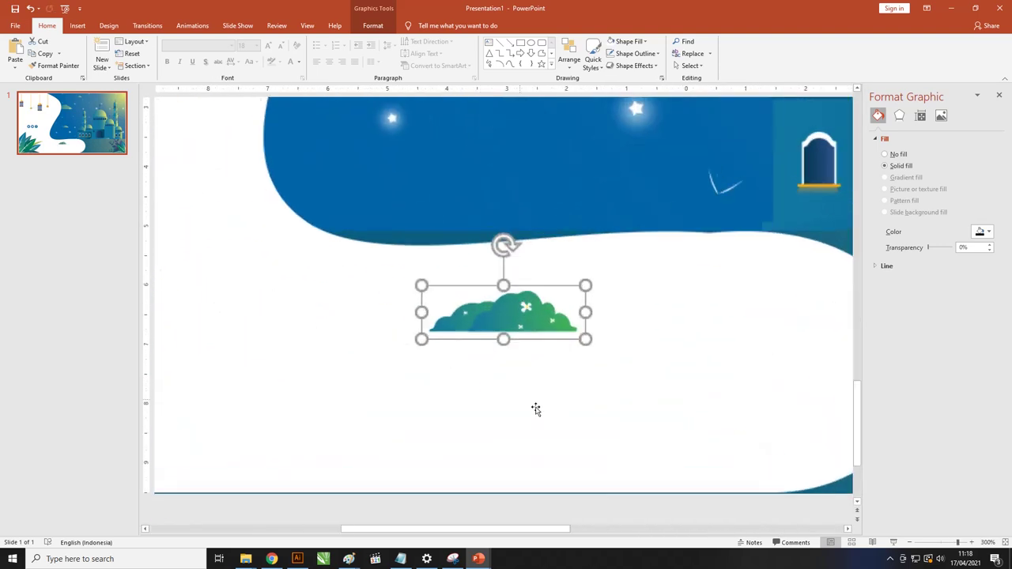
pyautogui.moveTo(589, 284); pyautogui.dragTo(782, 219)
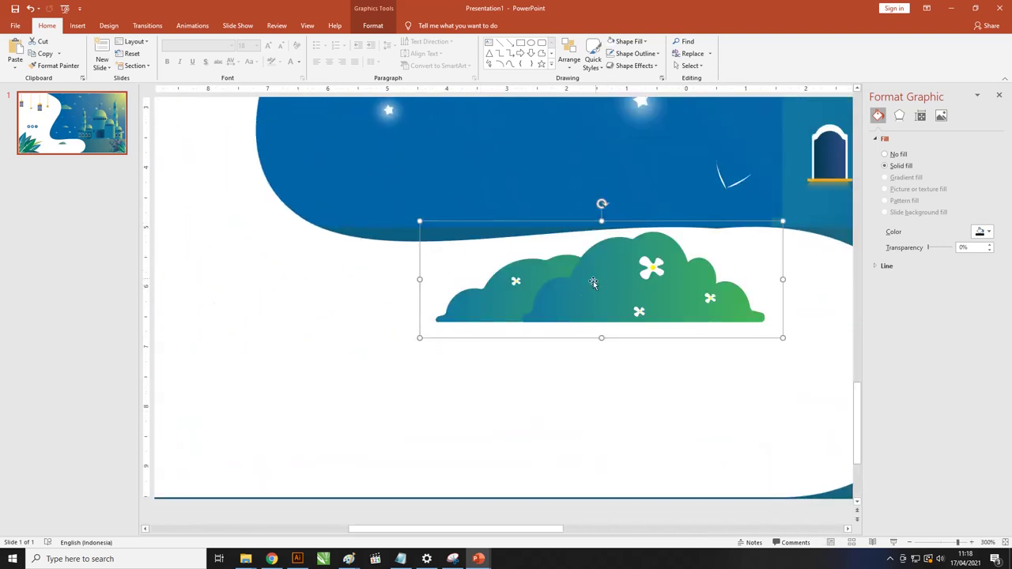
pyautogui.moveTo(580, 292); pyautogui.dragTo(457, 263)
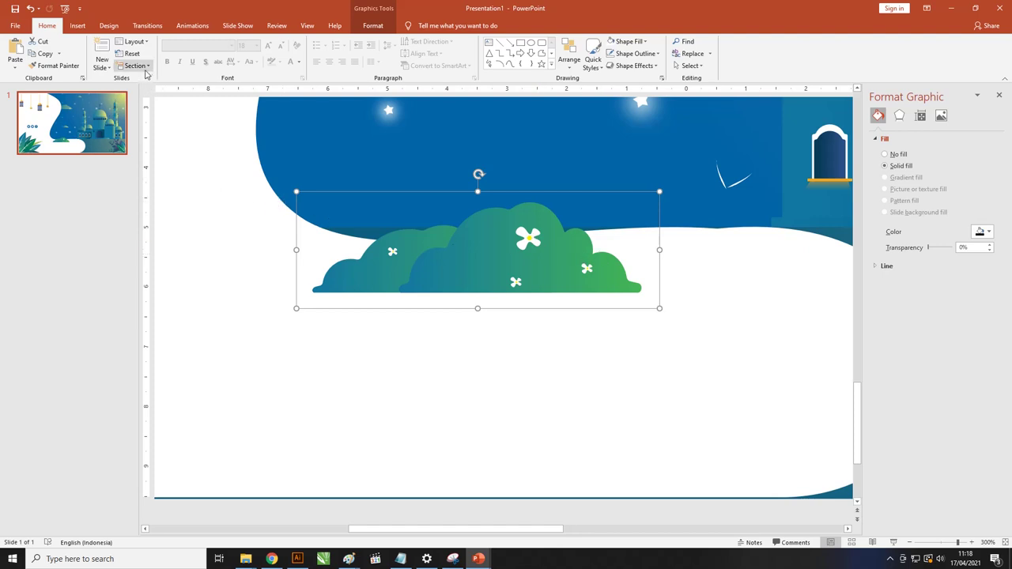
# - Draw a small white oval with no outline on the green bush
pyautogui.click(77, 26)
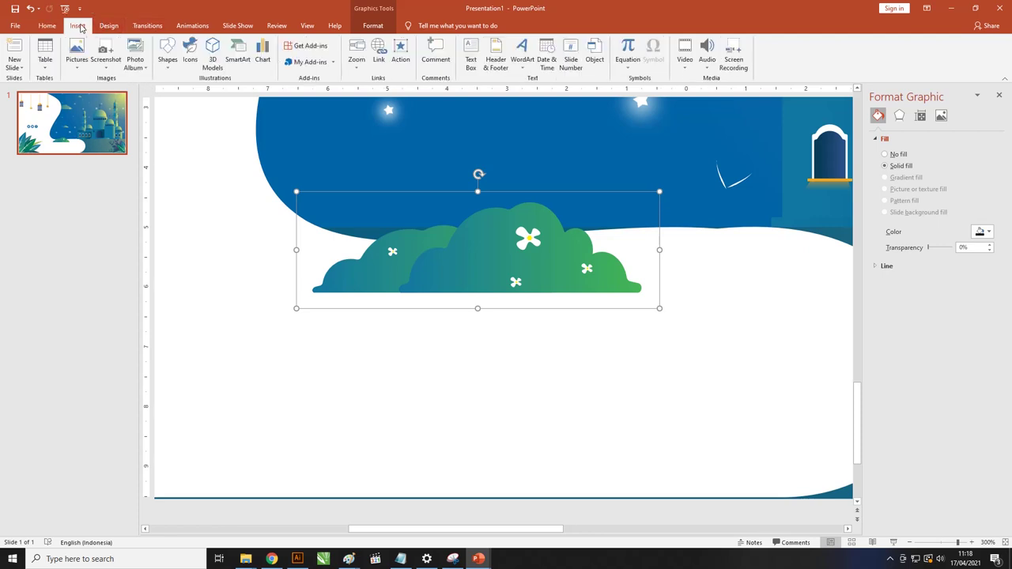
pyautogui.click(173, 68)
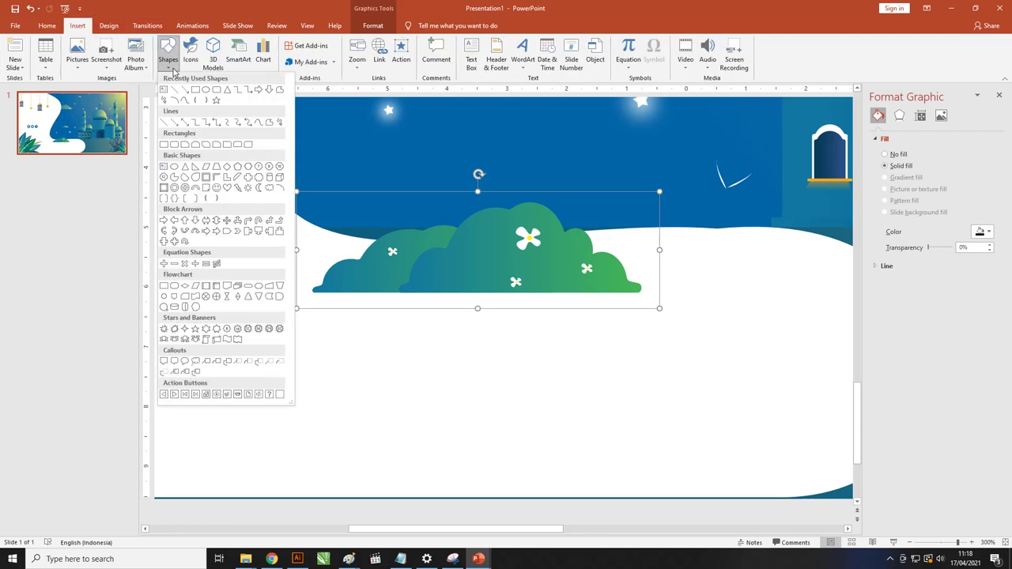
pyautogui.click(207, 91)
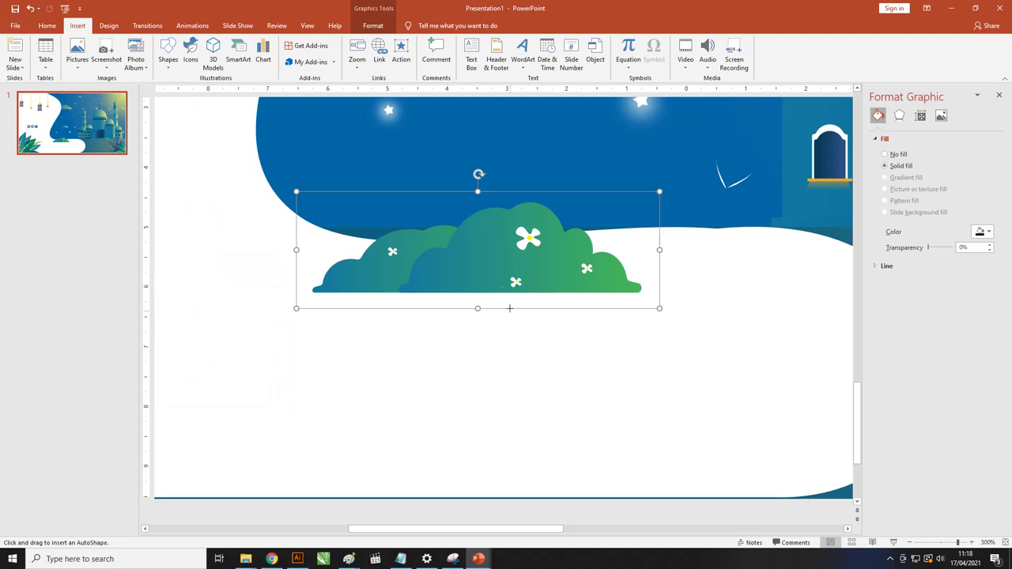
pyautogui.moveTo(475, 233); pyautogui.dragTo(493, 278)
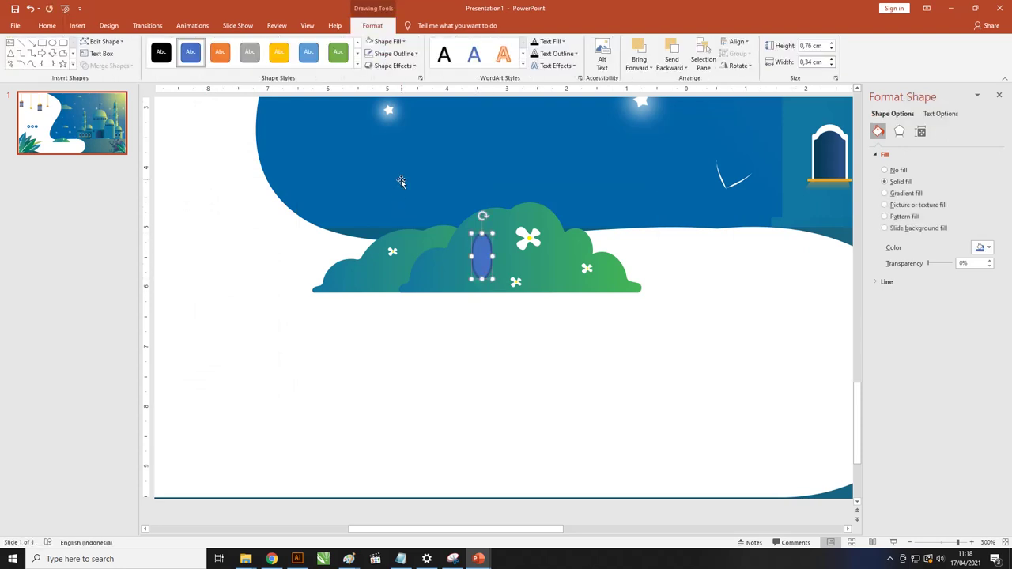
pyautogui.click(369, 41)
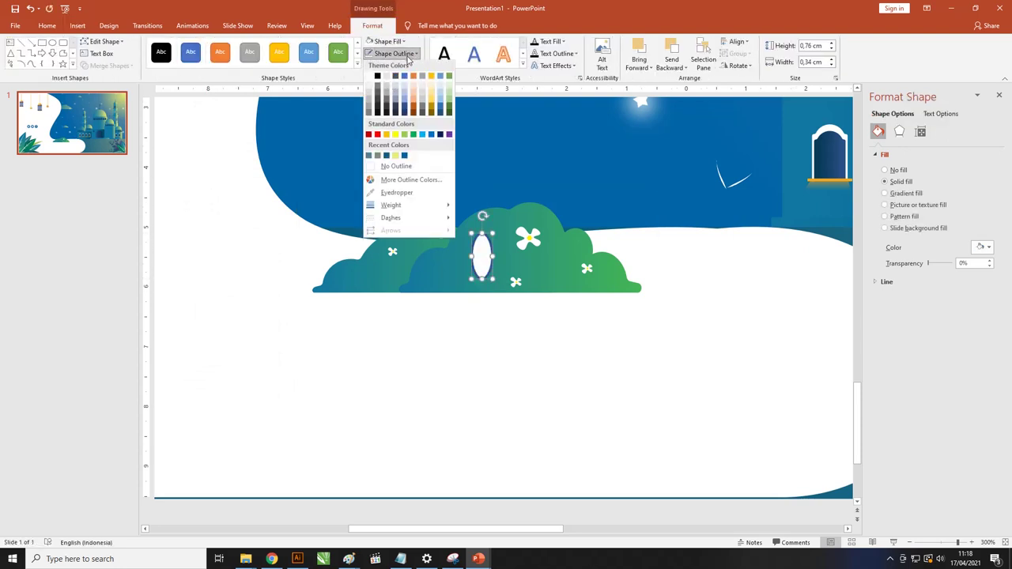
pyautogui.click(393, 53)
pyautogui.click(396, 167)
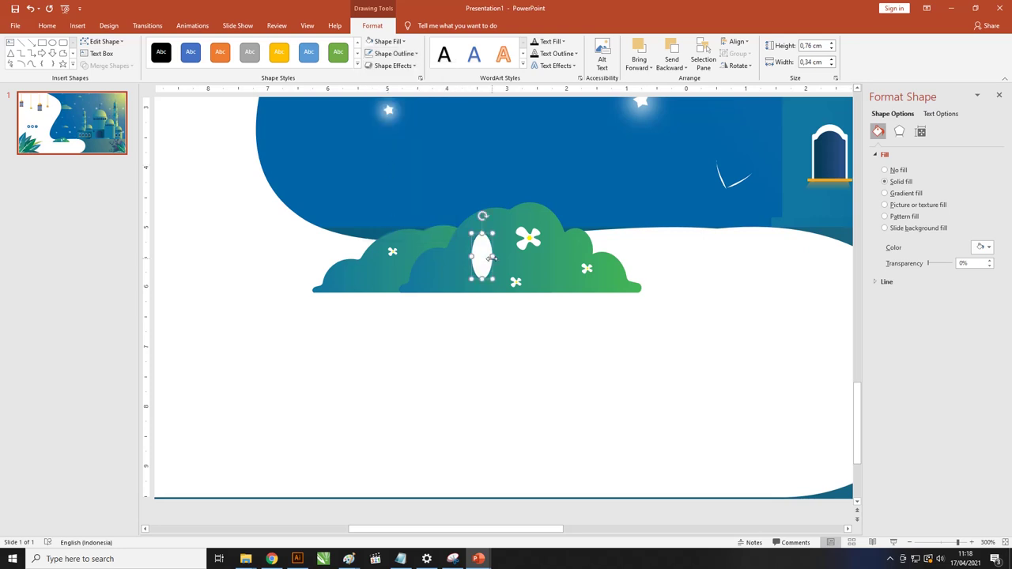
pyautogui.moveTo(486, 251); pyautogui.dragTo(481, 249)
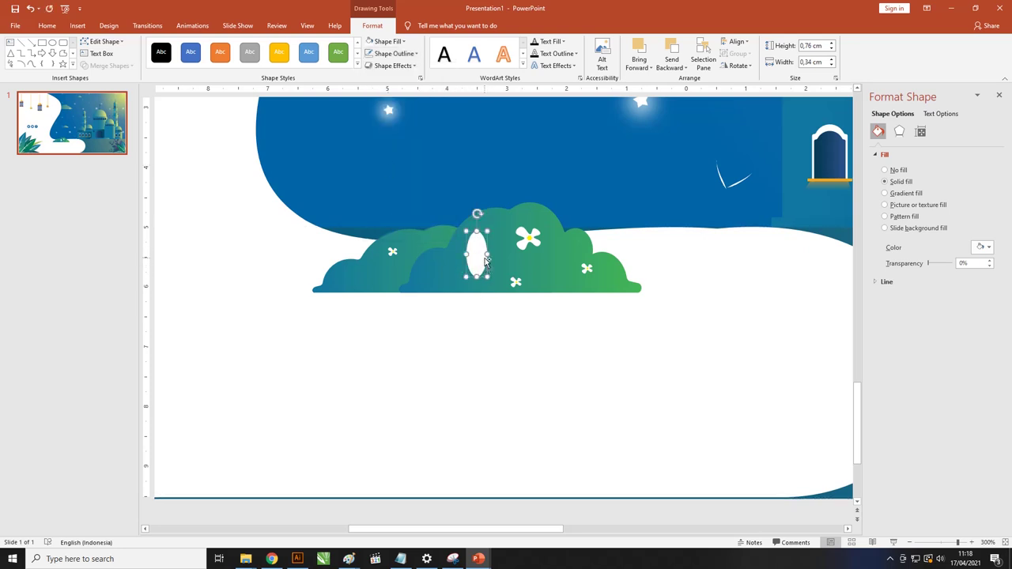
# - Duplicate the oval, rotate both copies to overlap as petals, and select them together
pyautogui.keyDown('ctrl'); pyautogui.moveTo(484, 261); pyautogui.dragTo(502, 279); pyautogui.keyUp('ctrl')
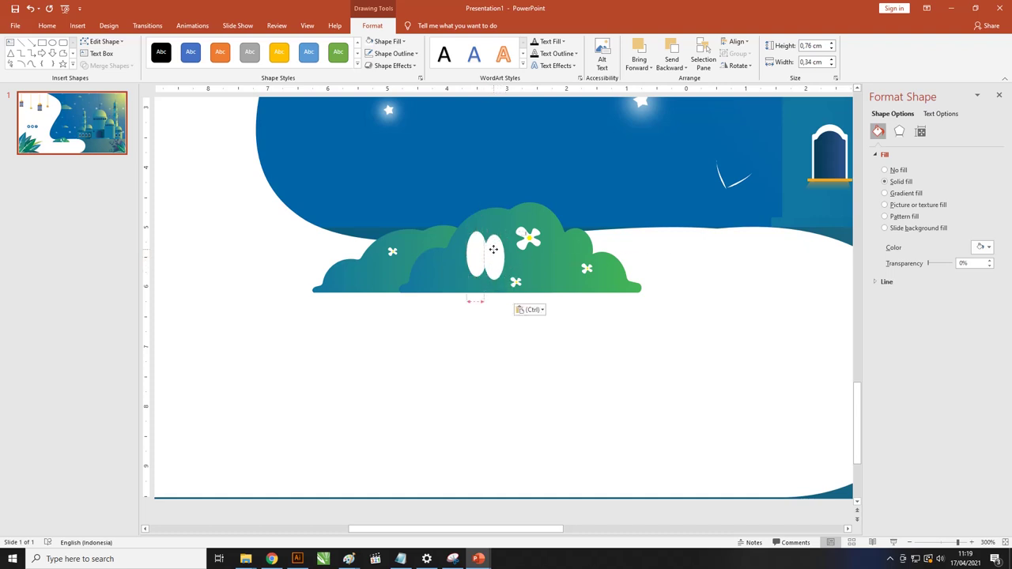
pyautogui.moveTo(494, 217); pyautogui.dragTo(464, 231)
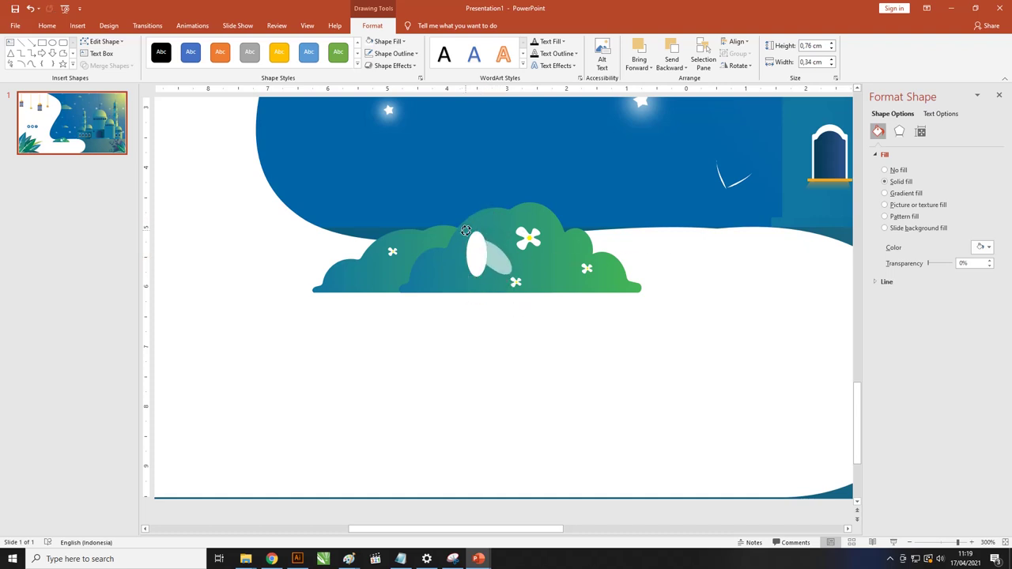
pyautogui.click(475, 274)
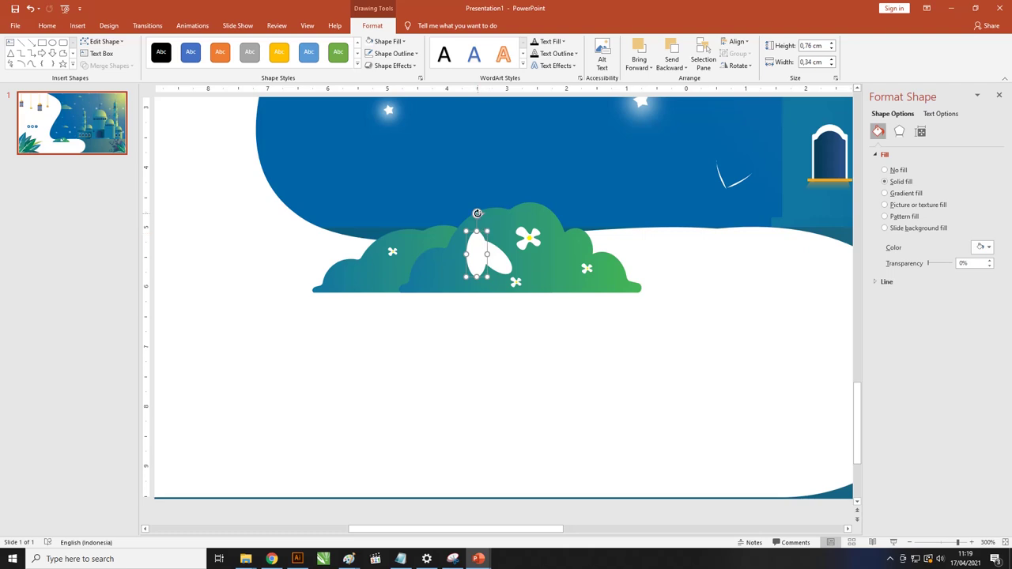
pyautogui.moveTo(478, 214)
pyautogui.mouseDown()
pyautogui.moveTo(500, 226)
pyautogui.moveTo(490, 259)
pyautogui.mouseUp()
pyautogui.keyDown('shift'); pyautogui.click(484, 244); pyautogui.keyUp('shift')
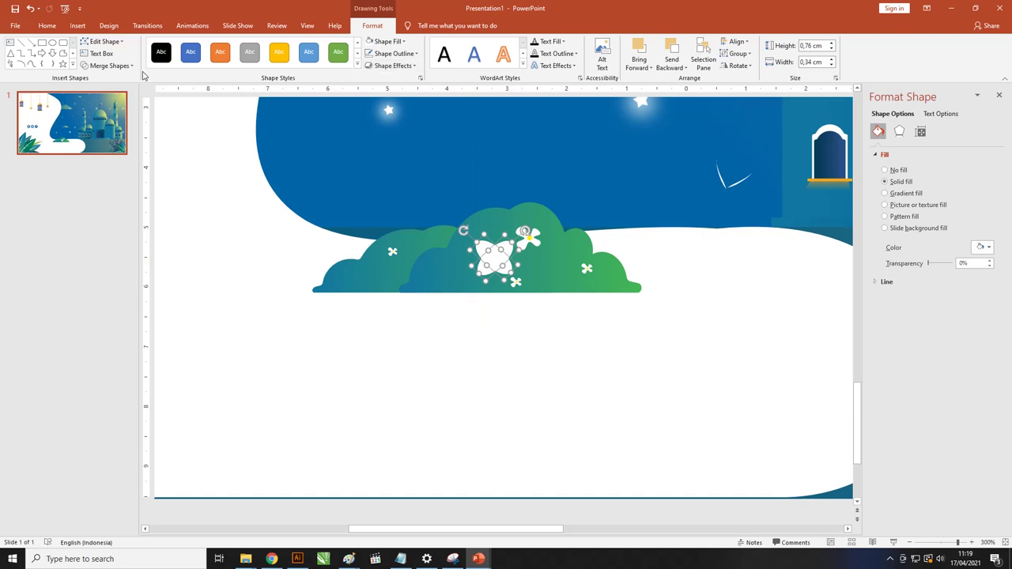
# - Union the two ovals into one flower shape and bulge its top edge with Edit Points
pyautogui.click(119, 72)
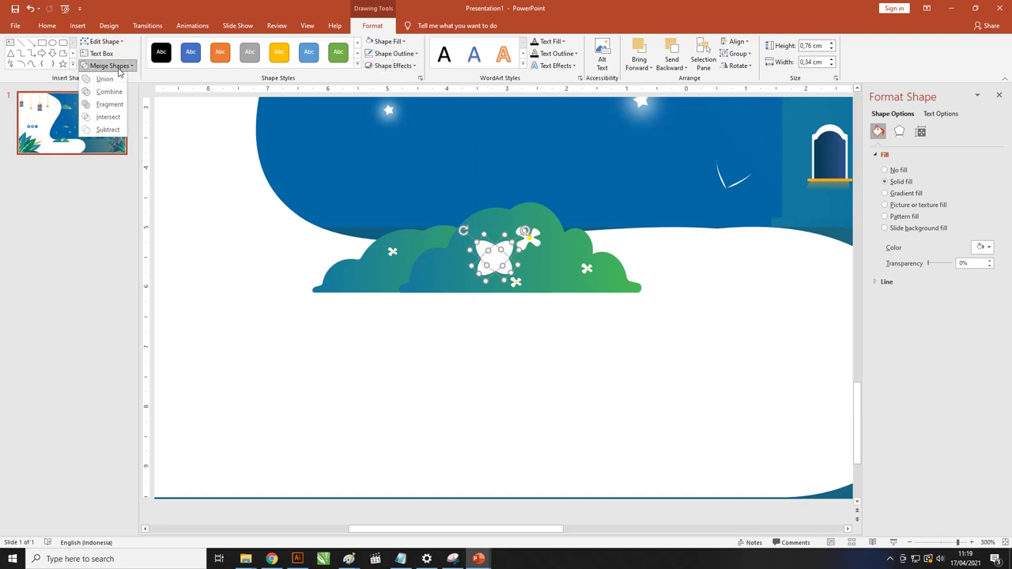
pyautogui.click(107, 90)
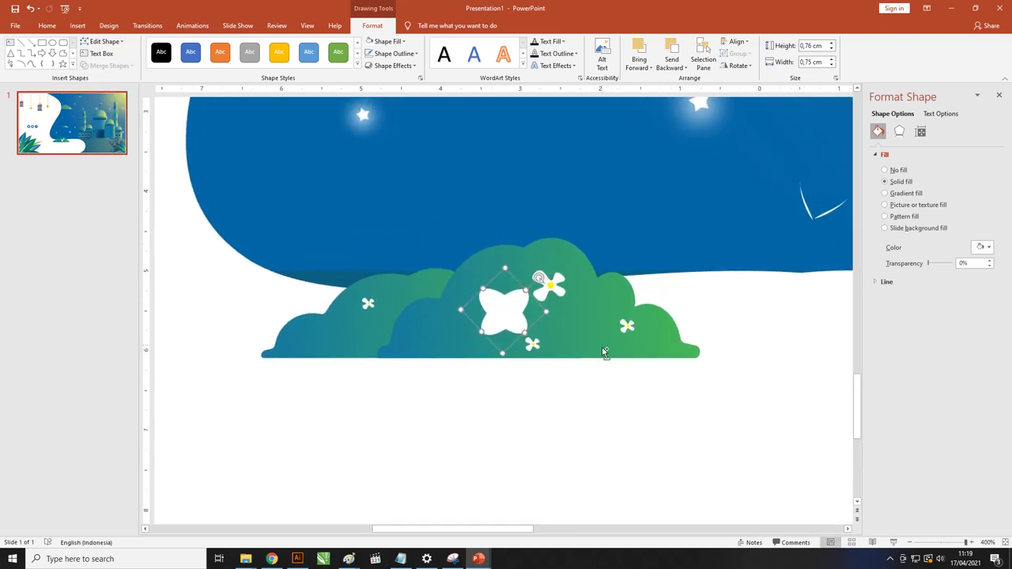
pyautogui.moveTo(499, 291); pyautogui.dragTo(499, 303)
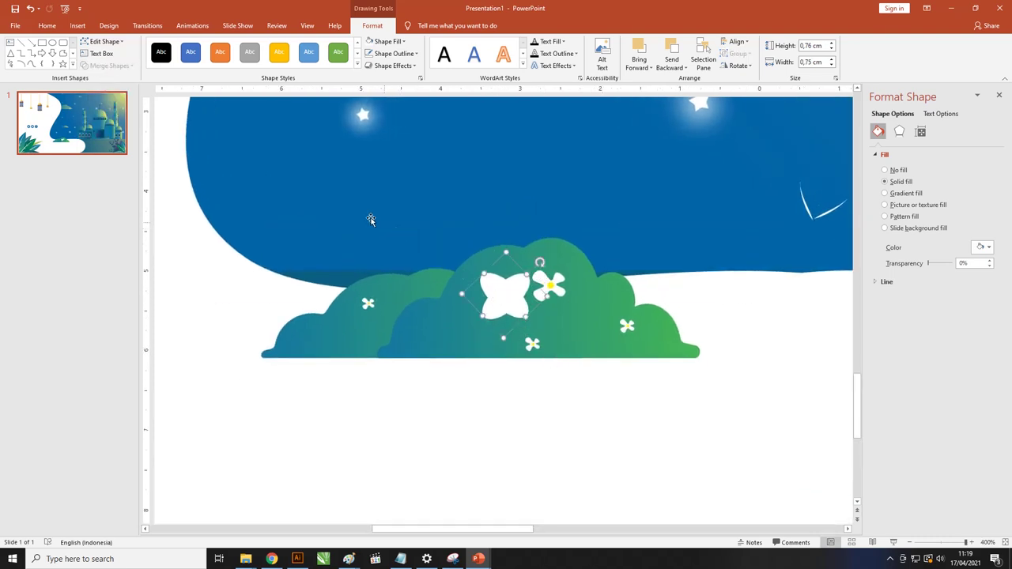
pyautogui.click(104, 41)
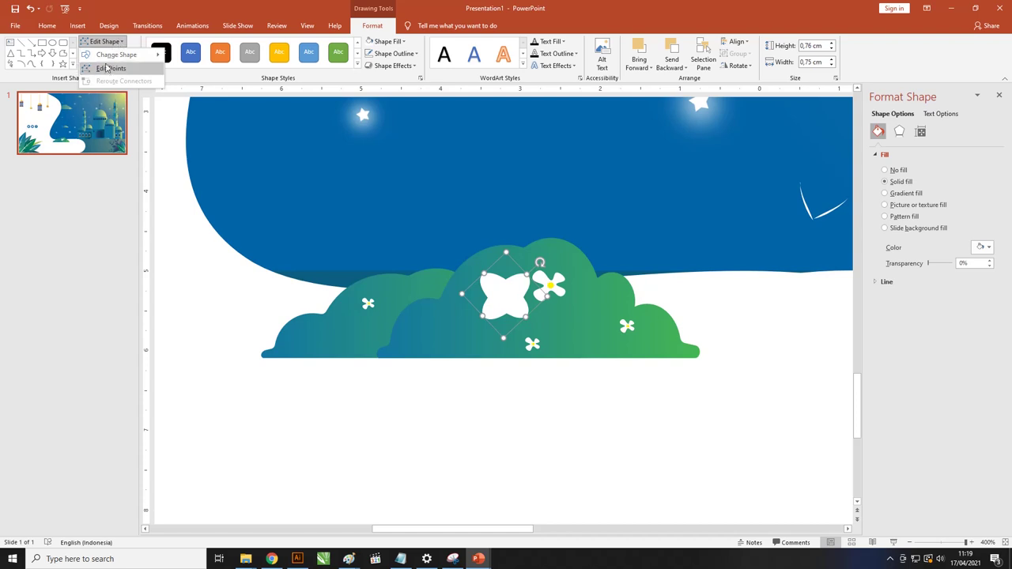
pyautogui.click(107, 69)
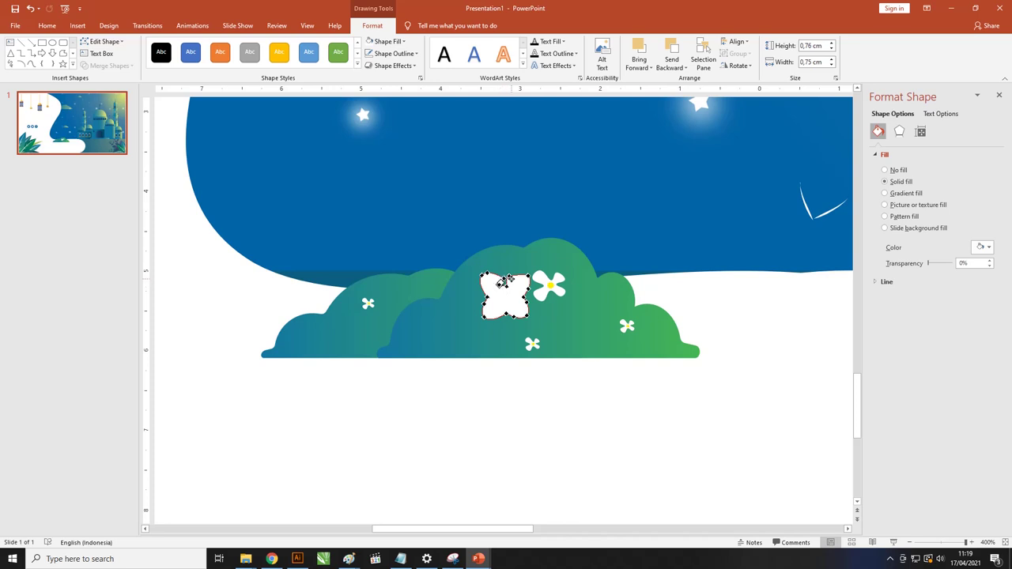
pyautogui.moveTo(508, 279); pyautogui.dragTo(547, 287)
# - Delete the merged white flower shape from the bush
pyautogui.click(175, 227)
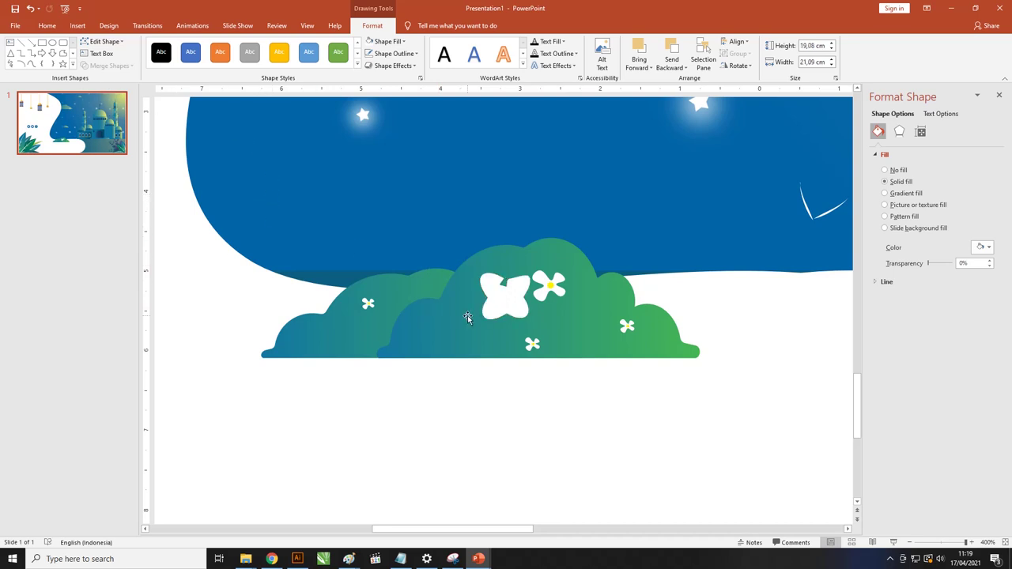
pyautogui.click(502, 298)
pyautogui.press('Delete')
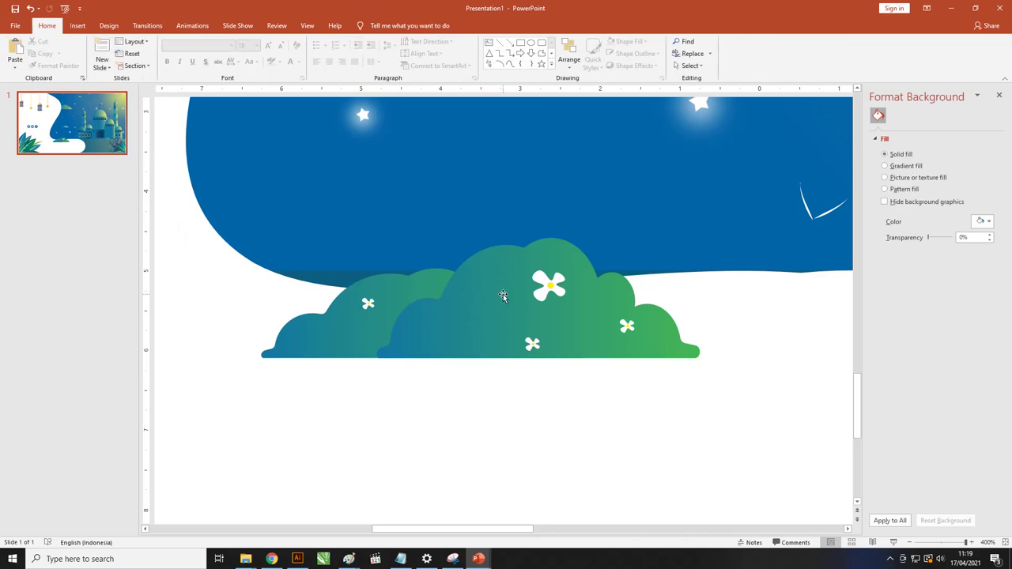
# - Place the green bush by the mosque's right side and grass pieces along the mosque base and lower white area
pyautogui.keyDown('ctrl'); pyautogui.scroll(-10, 437, 255); pyautogui.keyUp('ctrl')
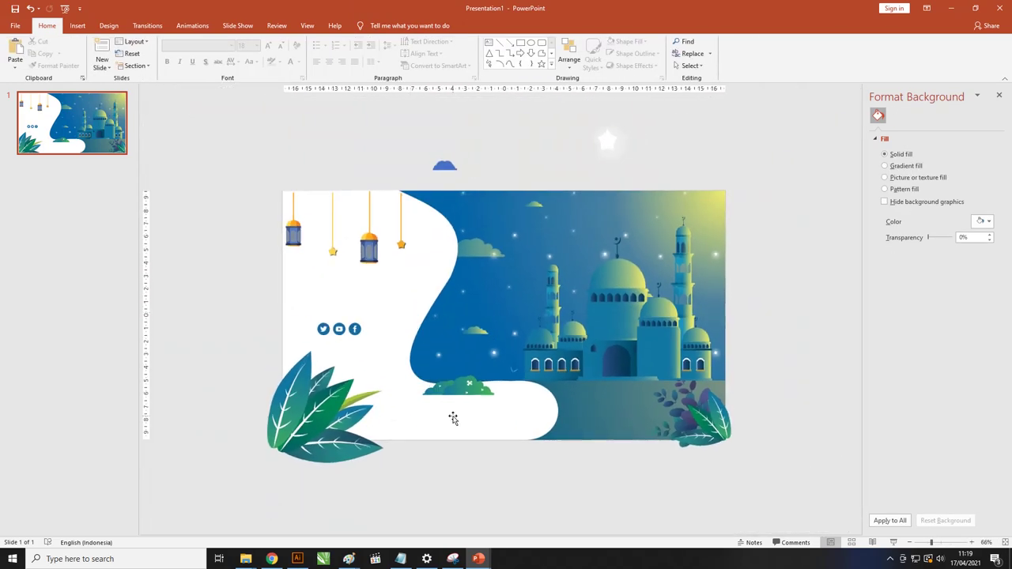
pyautogui.moveTo(470, 383)
pyautogui.mouseDown()
pyautogui.moveTo(525, 373)
pyautogui.moveTo(467, 407)
pyautogui.moveTo(703, 370)
pyautogui.mouseUp()
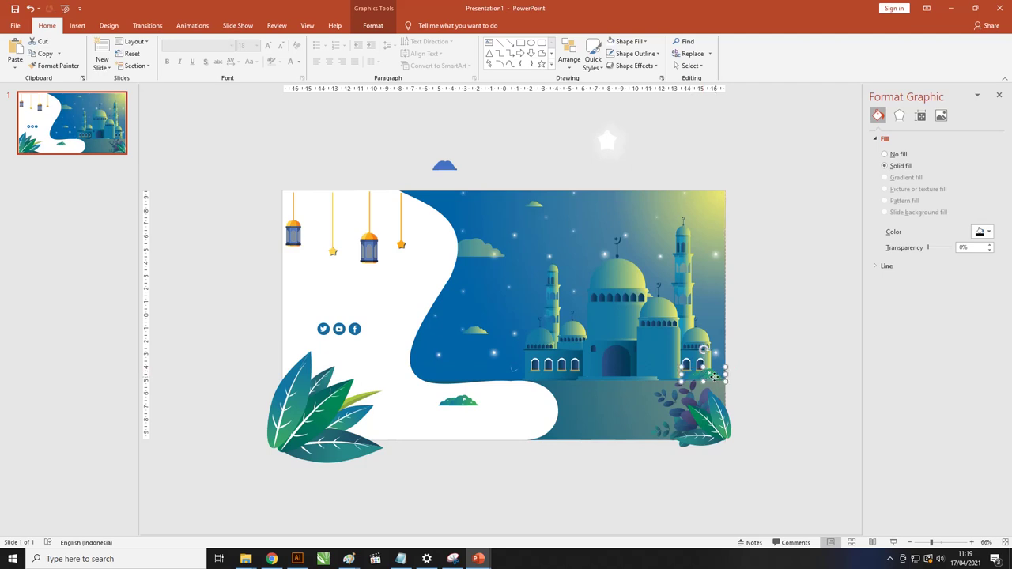
pyautogui.moveTo(714, 377)
pyautogui.mouseDown()
pyautogui.moveTo(708, 384)
pyautogui.moveTo(823, 348)
pyautogui.mouseUp()
pyautogui.moveTo(815, 348); pyautogui.dragTo(388, 371)
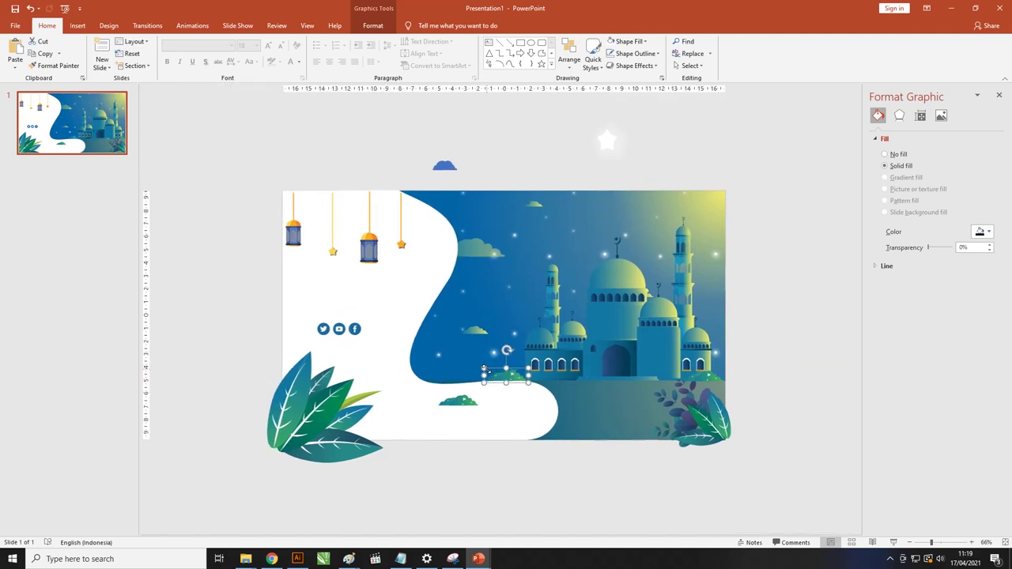
pyautogui.moveTo(484, 368); pyautogui.dragTo(482, 368)
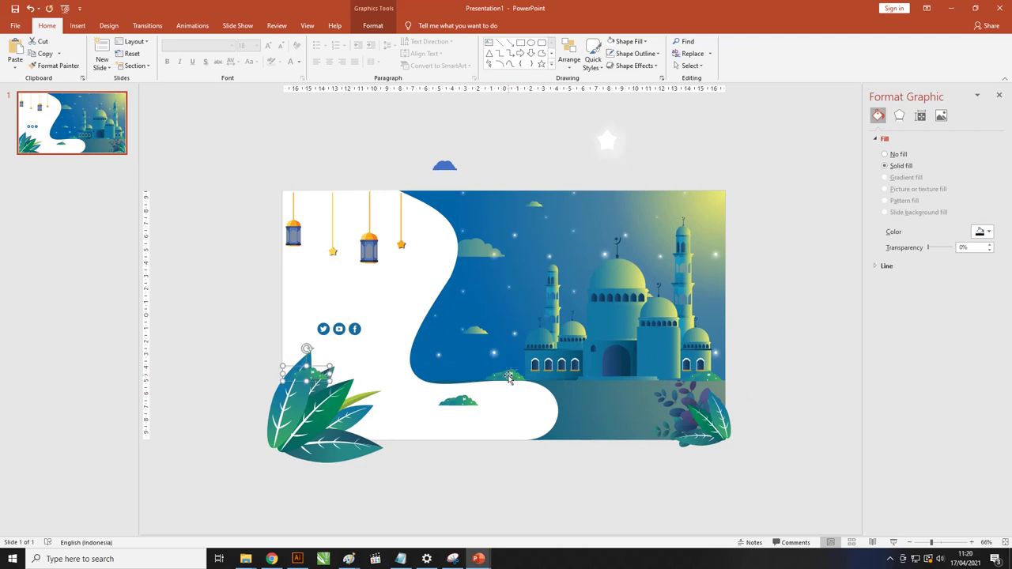
pyautogui.moveTo(409, 391)
pyautogui.mouseDown()
pyautogui.moveTo(413, 415)
pyautogui.moveTo(527, 423)
pyautogui.mouseUp()
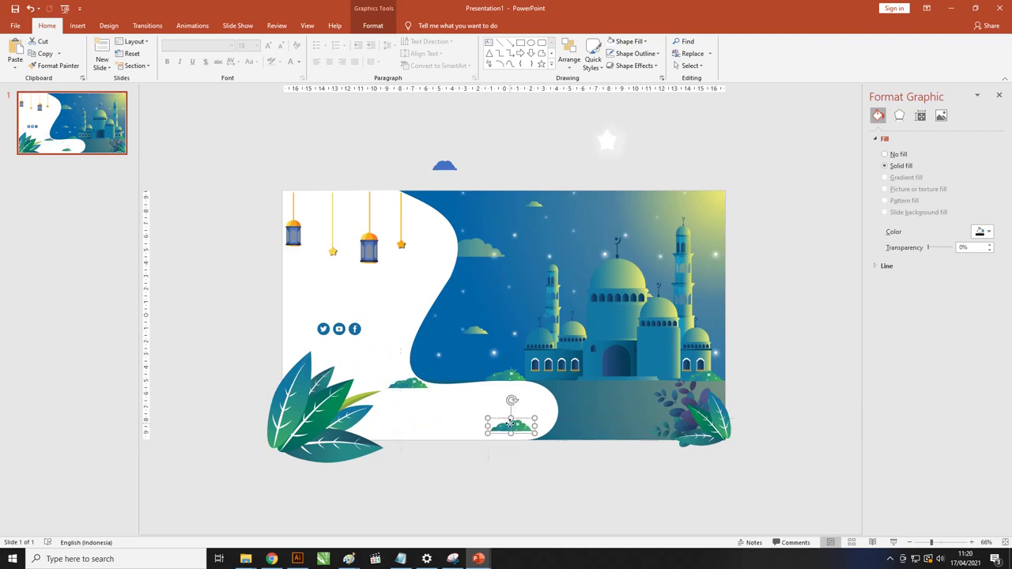
pyautogui.moveTo(406, 386); pyautogui.dragTo(424, 409)
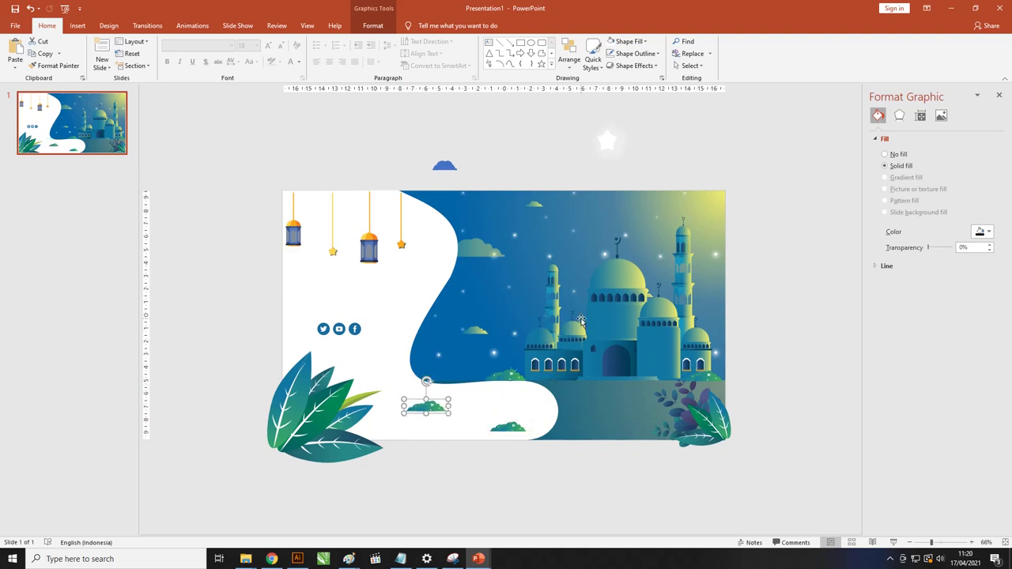
# - Delete the stray blue cloud and draw a text box below the lanterns
pyautogui.click(434, 164)
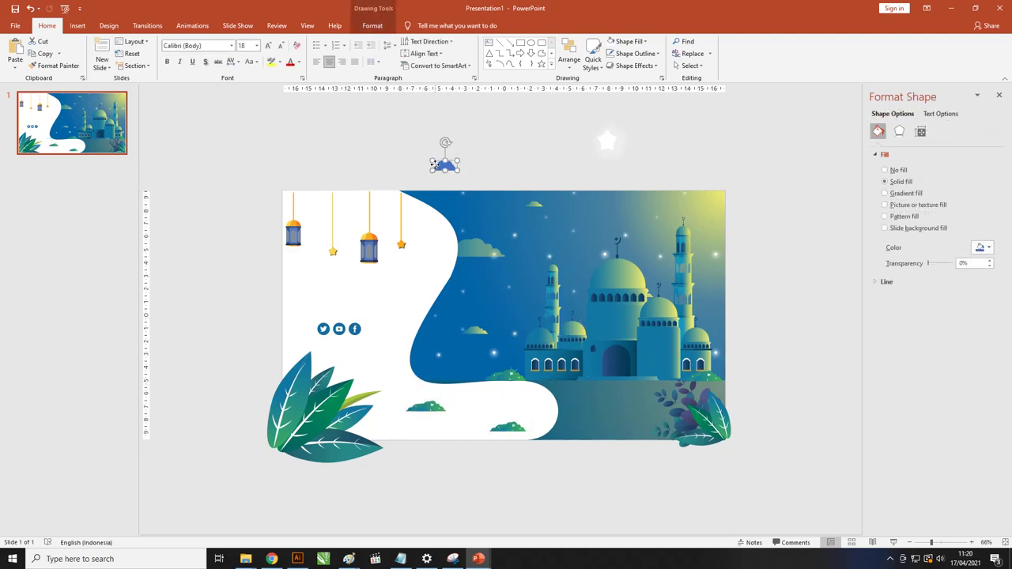
pyautogui.press('Delete')
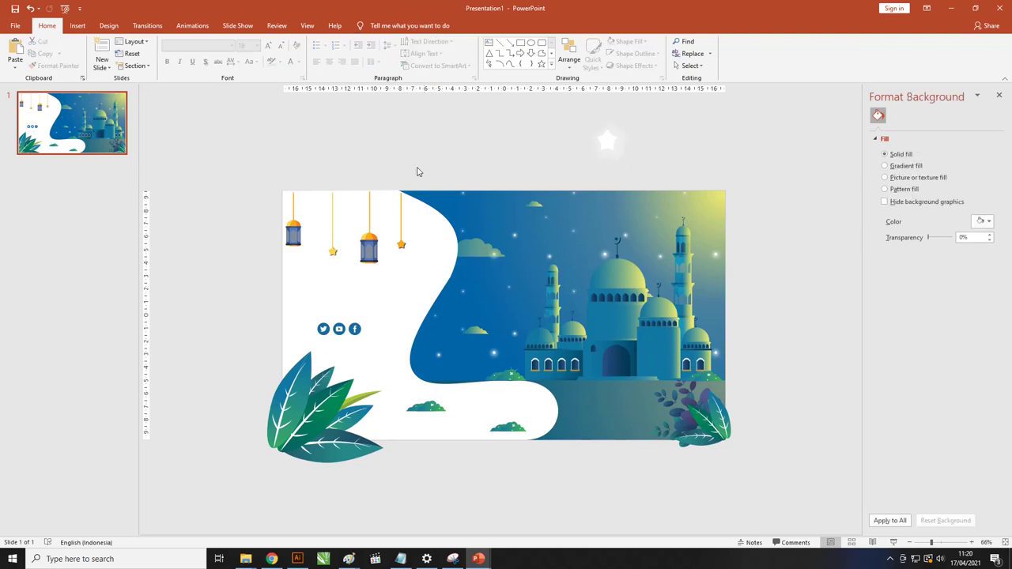
pyautogui.click(84, 29)
pyautogui.click(170, 70)
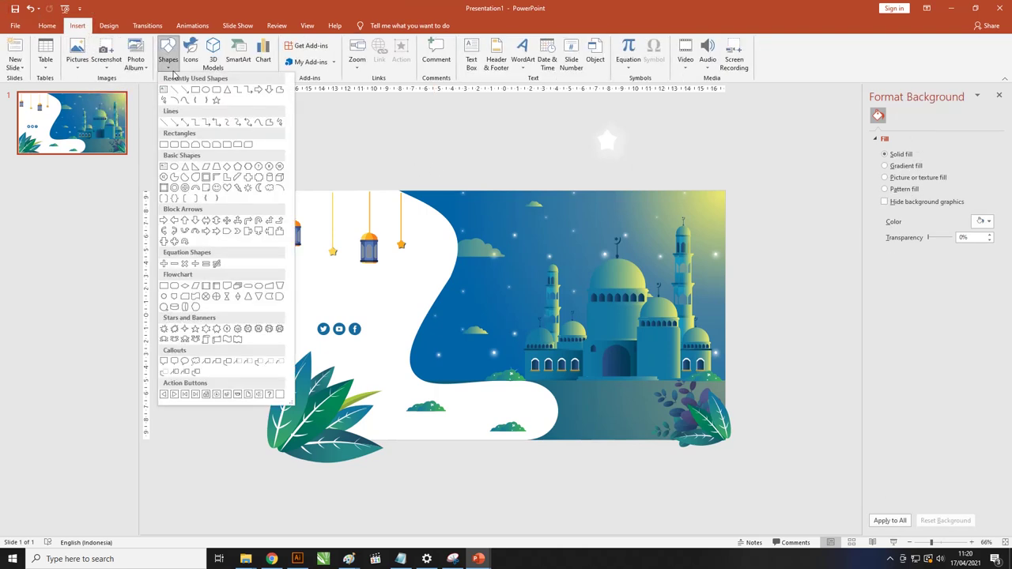
pyautogui.click(163, 90)
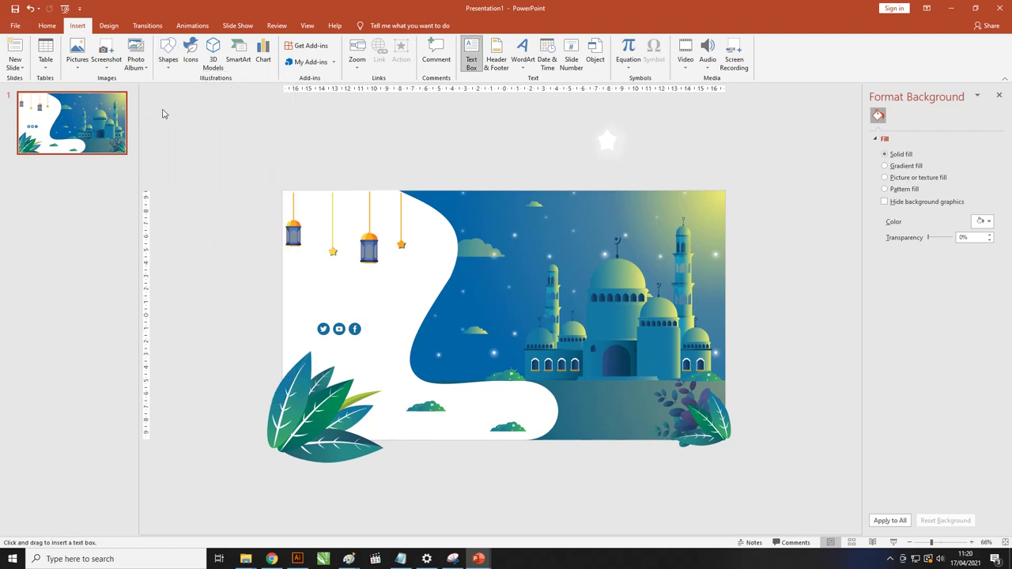
pyautogui.moveTo(293, 269); pyautogui.dragTo(441, 295)
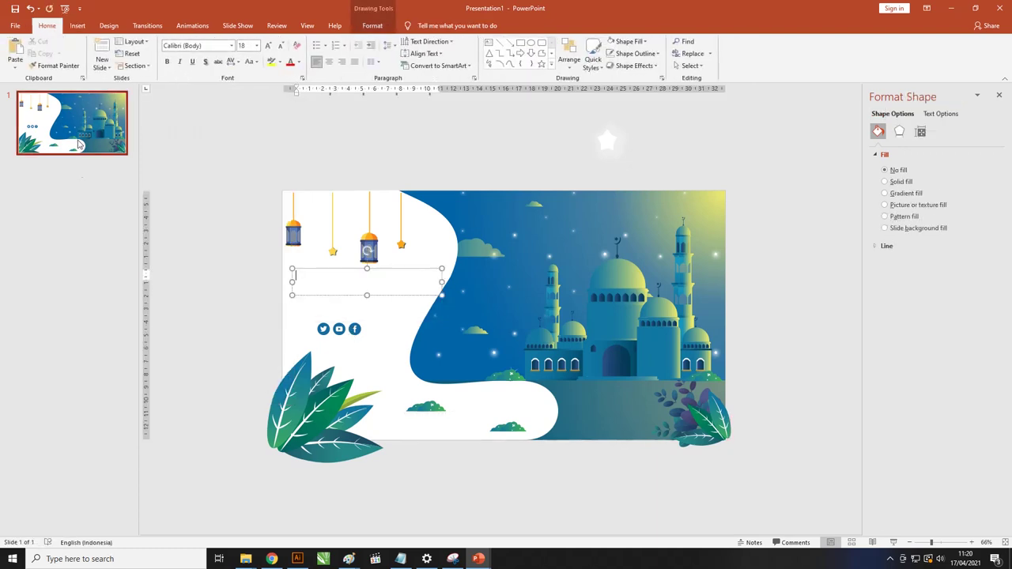
# - Type the 'Happy Ramadhan' title and enlarge it to 36 pt
pyautogui.write('M')
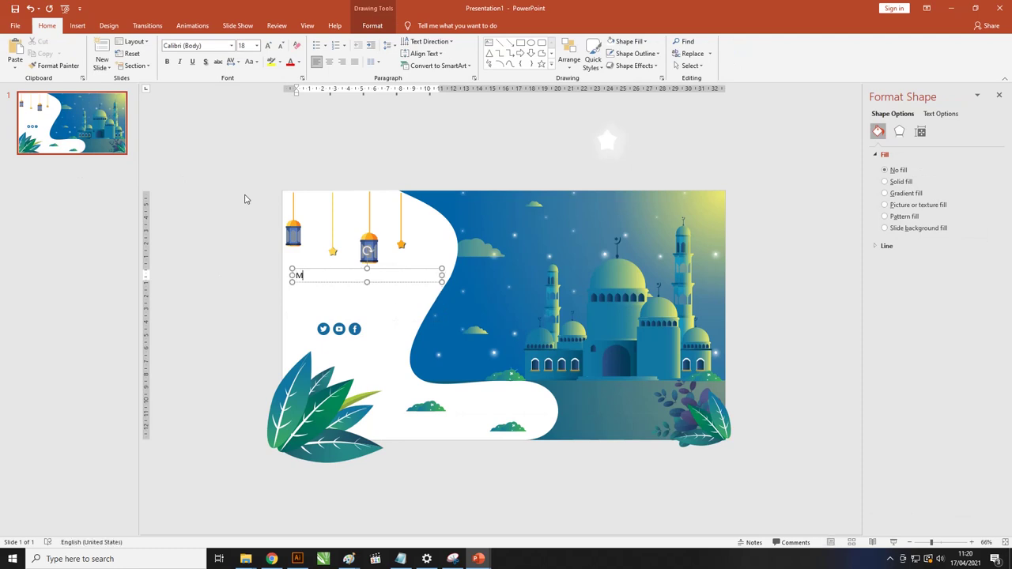
pyautogui.write('HapMar')
pyautogui.write(' Happy')
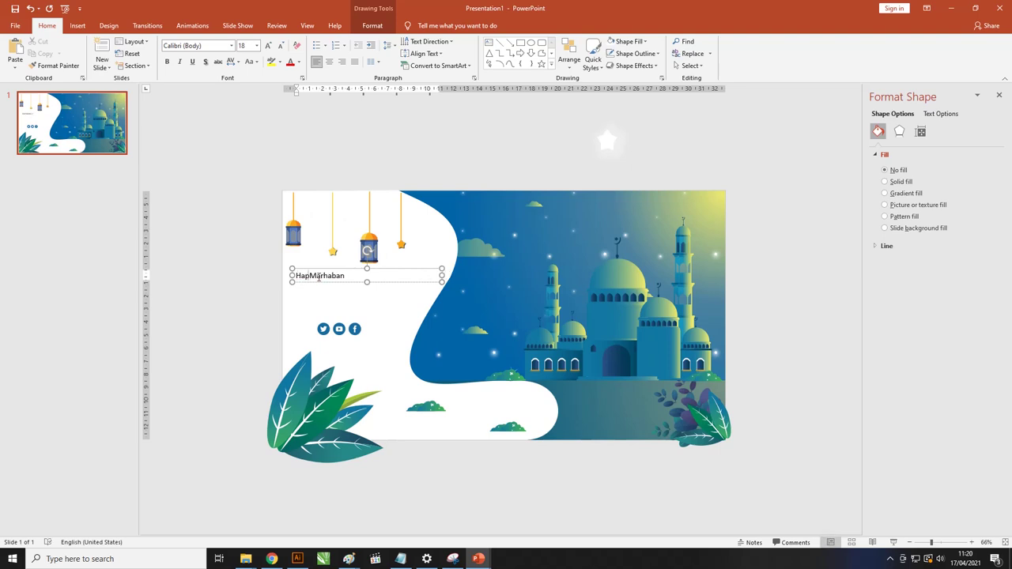
pyautogui.hotkey('ctrl', 'a')
pyautogui.hotkey('ctrl', 'shift', '.')
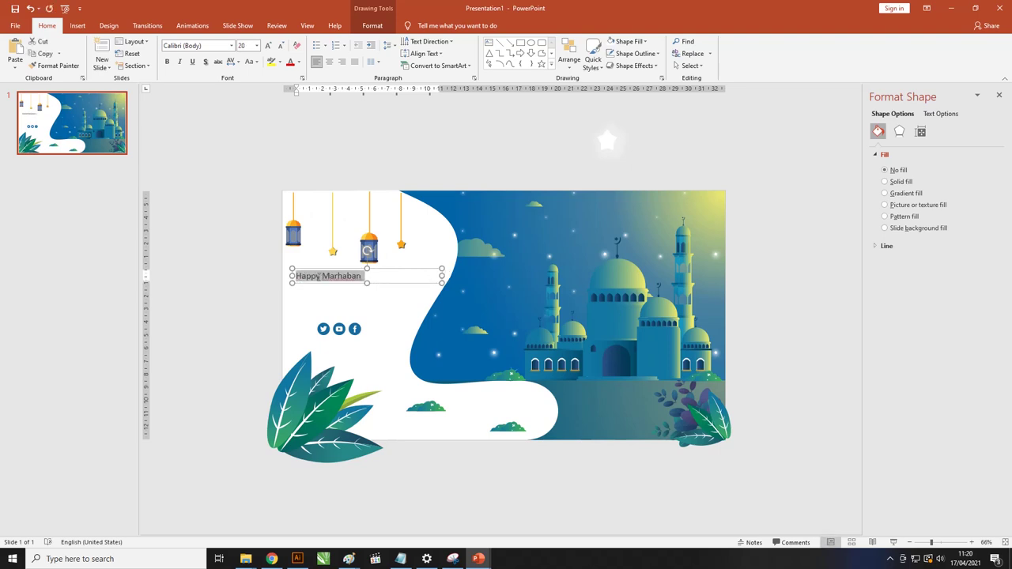
pyautogui.hotkey('ctrl', 'shift', '.')
pyautogui.hotkey('ctrl', 'shift', '.')
pyautogui.hotkey('ctrl', 'shift', '.')
pyautogui.hotkey('ctrl', 'shift', '.')
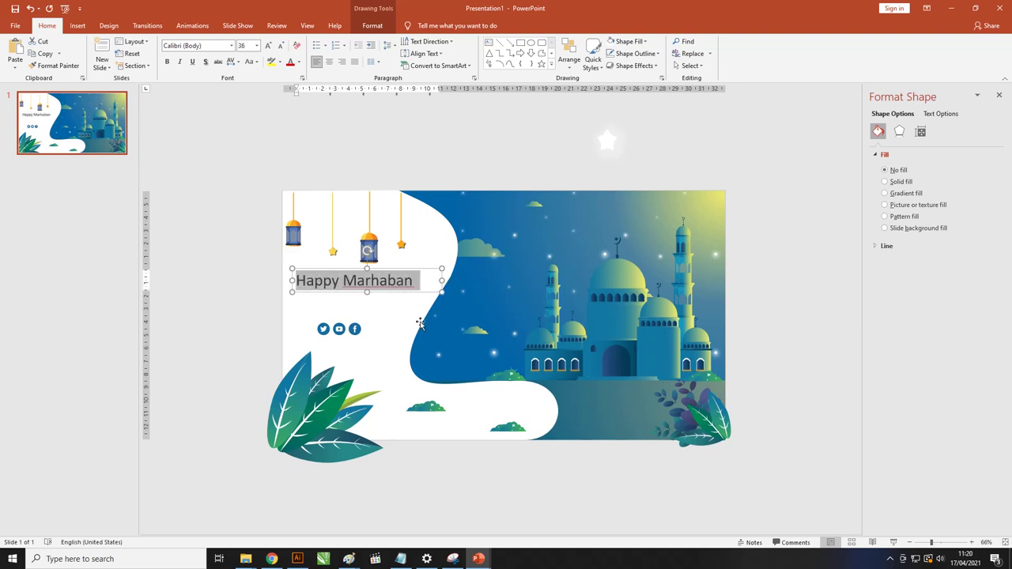
pyautogui.click(353, 273)
pyautogui.doubleClick(354, 284)
pyautogui.write('Ram')
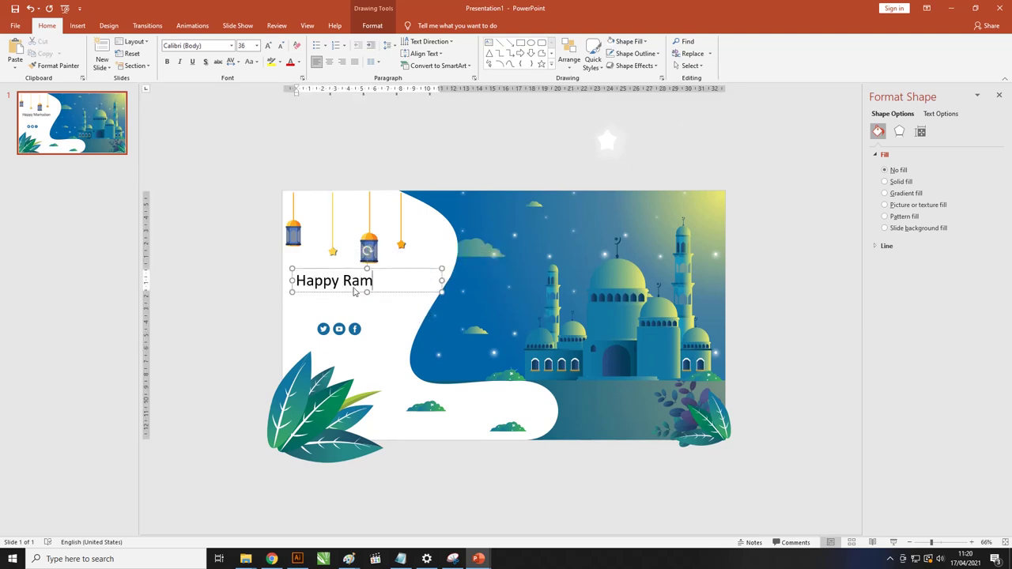
pyautogui.write('ash')
pyautogui.write('an')
# - Make the title bold and narrow its text box, keeping the box unfilled
pyautogui.hotkey('ctrl', 'a')
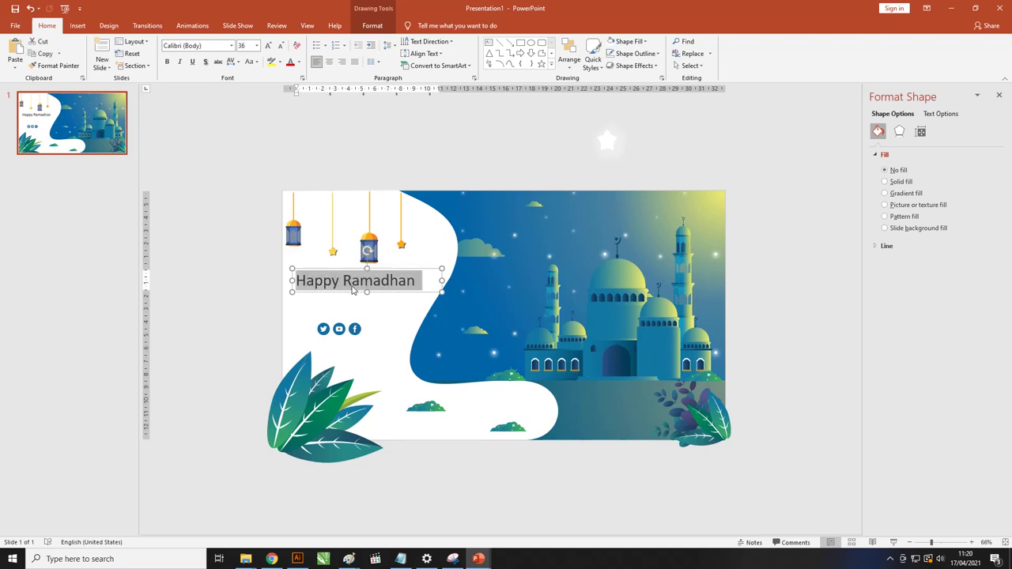
pyautogui.hotkey('ctrl', 'b')
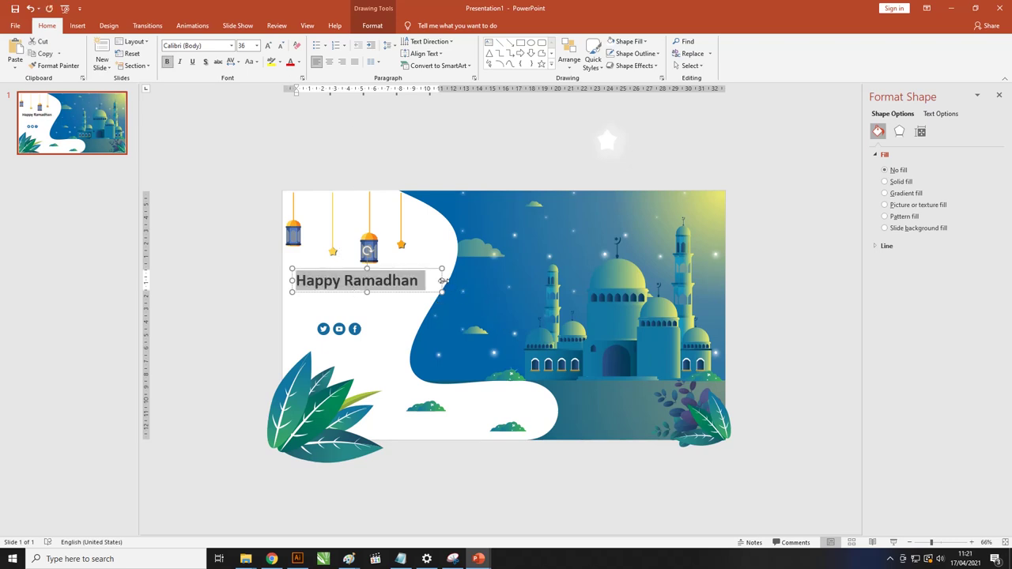
pyautogui.moveTo(441, 281); pyautogui.dragTo(429, 281)
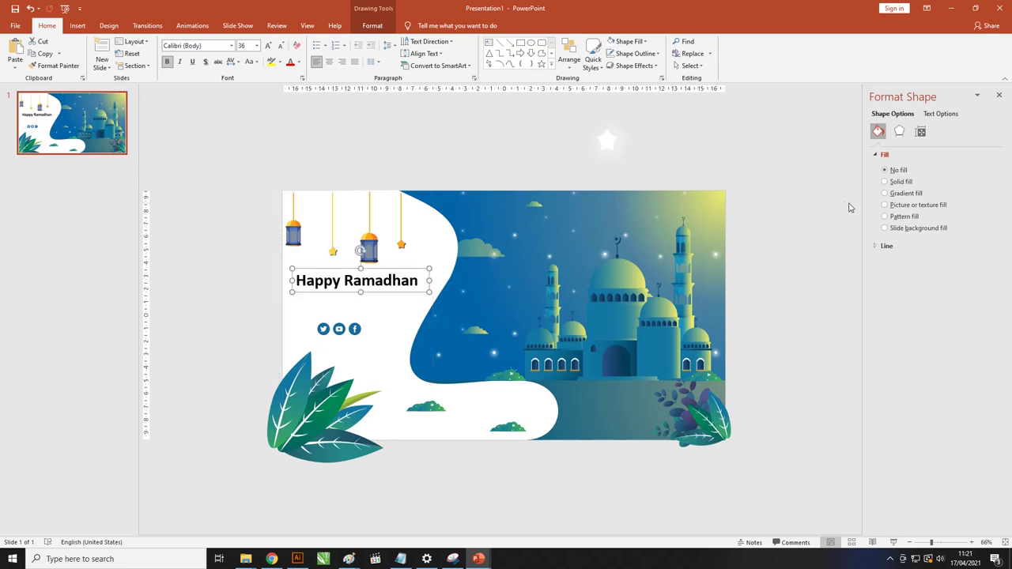
pyautogui.click(884, 192)
pyautogui.hotkey('ctrl', 'z')
# - Give the title text a radial gradient fill and adjust a gradient stop
pyautogui.click(940, 113)
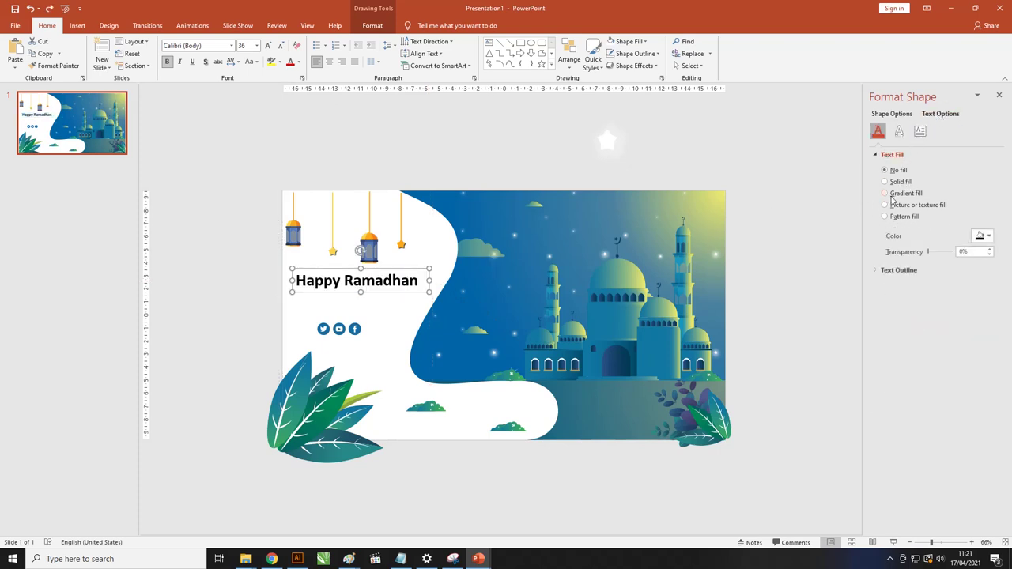
pyautogui.click(886, 194)
pyautogui.moveTo(907, 310)
pyautogui.mouseDown()
pyautogui.moveTo(917, 312)
pyautogui.moveTo(909, 314)
pyautogui.mouseUp()
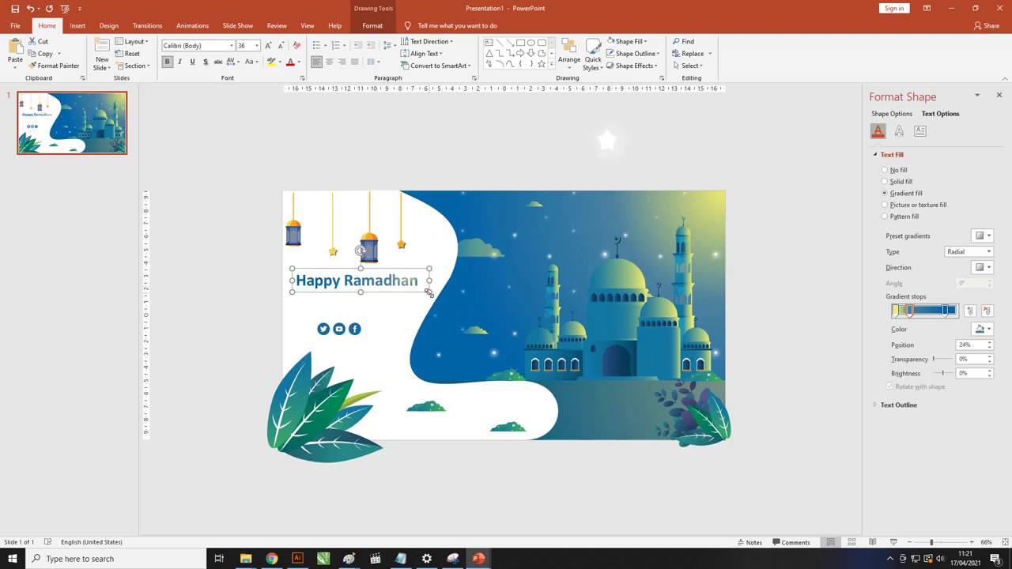
# - Widen the title box slightly and set the title lettering to 40 pt
pyautogui.moveTo(429, 292); pyautogui.dragTo(440, 299)
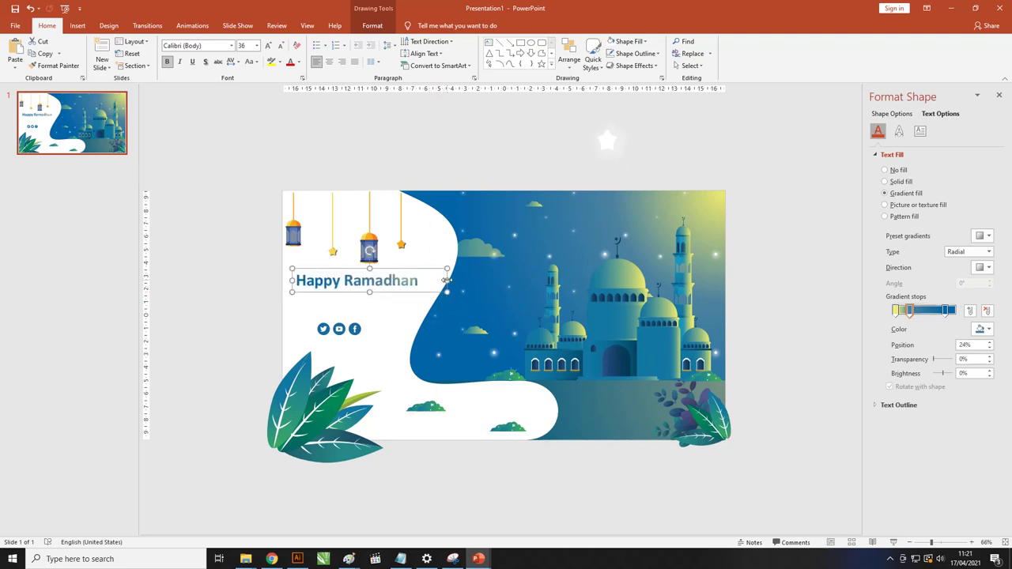
pyautogui.tripleClick(413, 280)
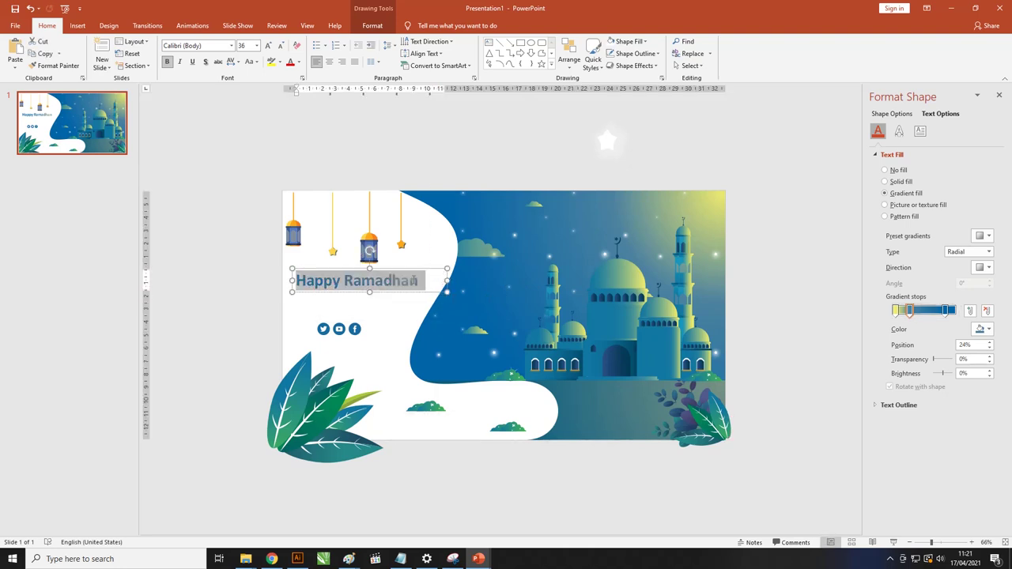
pyautogui.hotkey('ctrl', ']')
pyautogui.hotkey('ctrl', ']')
pyautogui.hotkey('ctrl', '[')
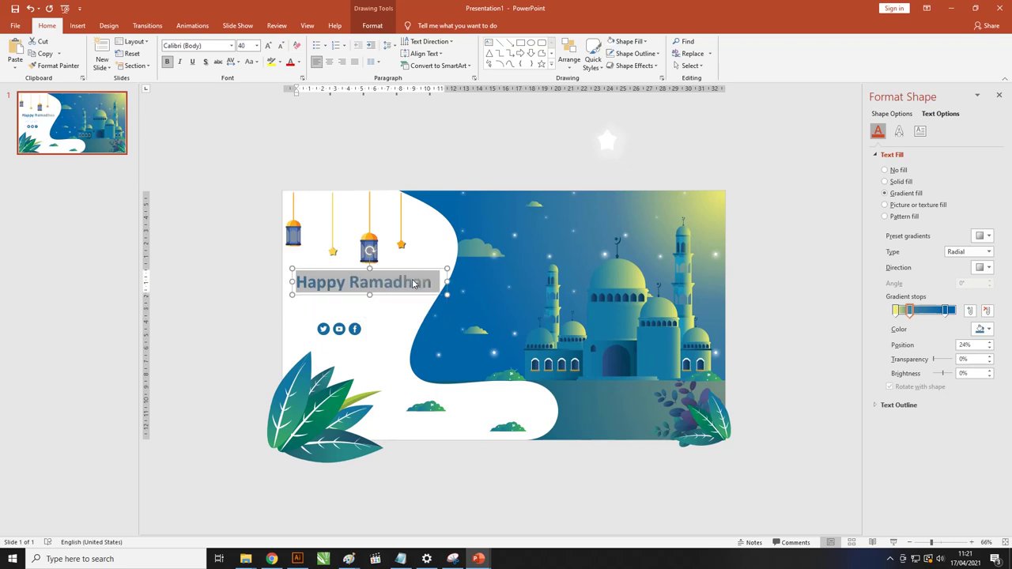
pyautogui.click(319, 407)
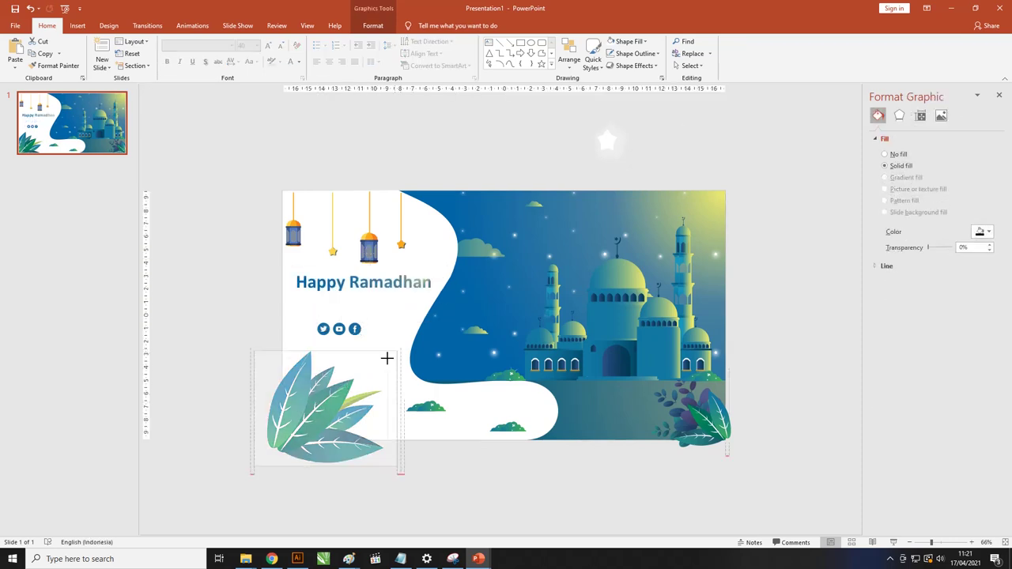
# - Shrink the bottom-left leaves and paste the Lorem Ipsum paragraph under the title
pyautogui.moveTo(387, 358); pyautogui.dragTo(357, 383)
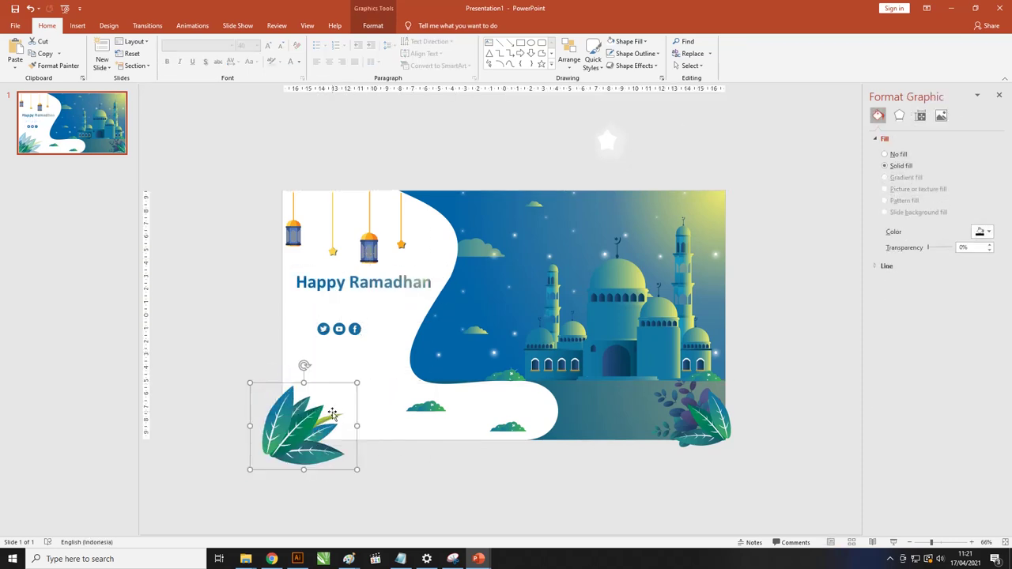
pyautogui.moveTo(354, 329); pyautogui.dragTo(337, 355)
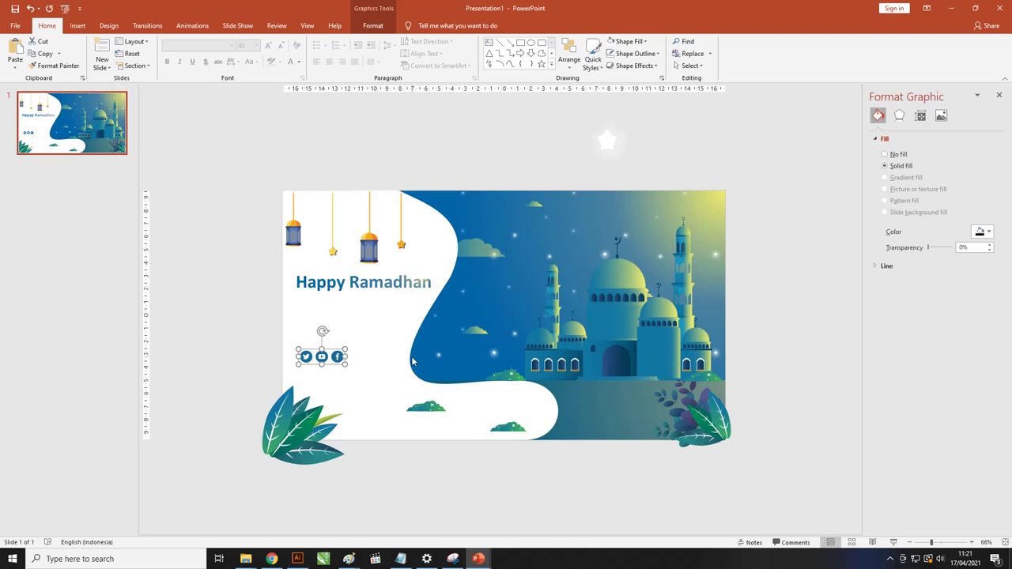
pyautogui.click(361, 283)
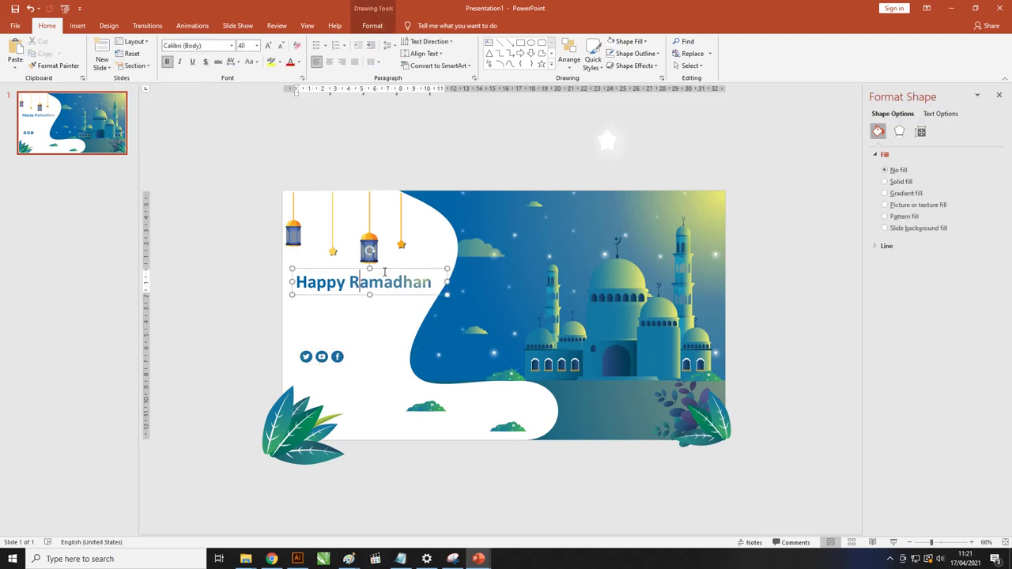
pyautogui.click(378, 324)
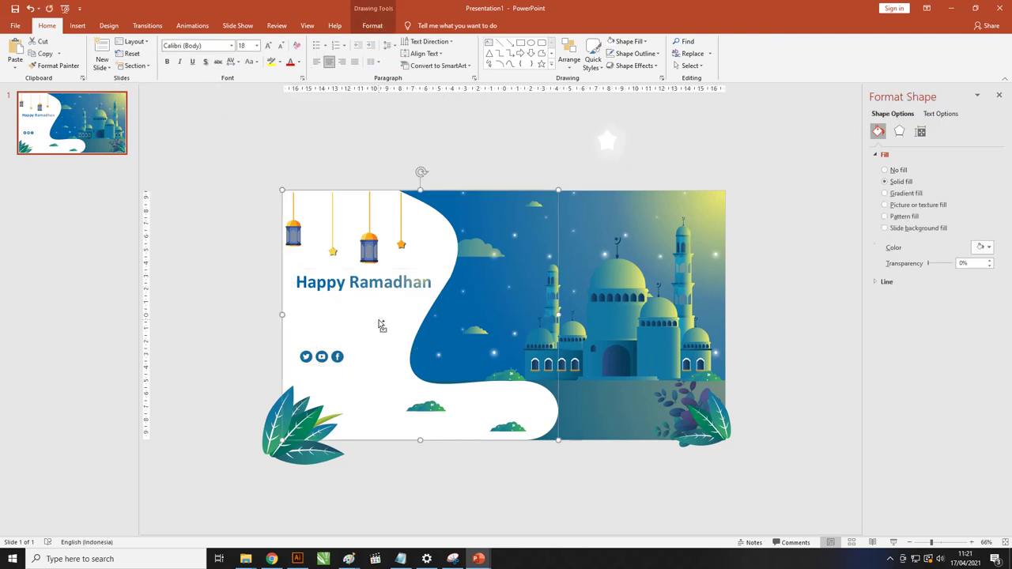
pyautogui.hotkey('ctrl', 'v')
pyautogui.moveTo(531, 353); pyautogui.dragTo(310, 300)
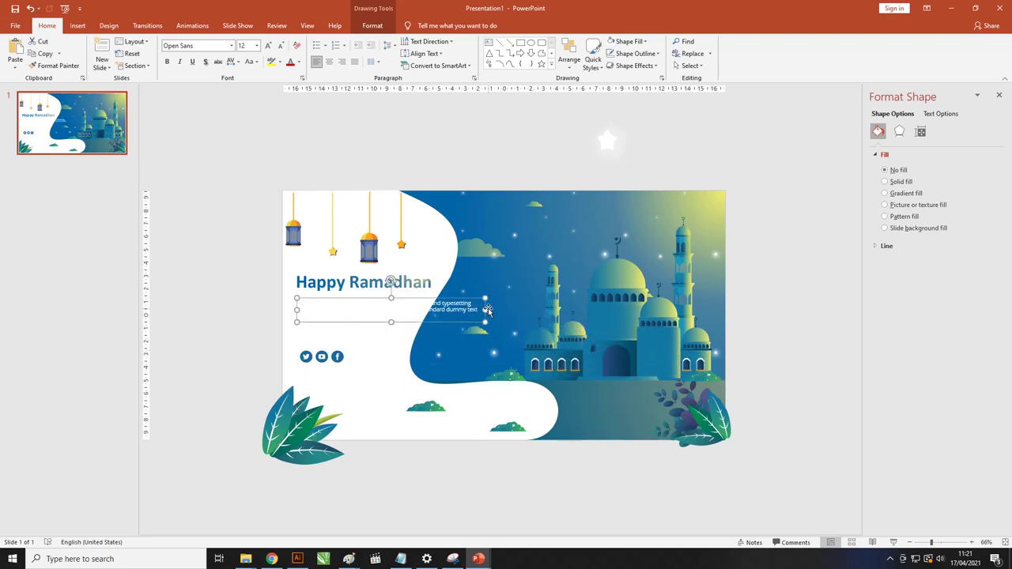
pyautogui.moveTo(485, 310); pyautogui.dragTo(419, 311)
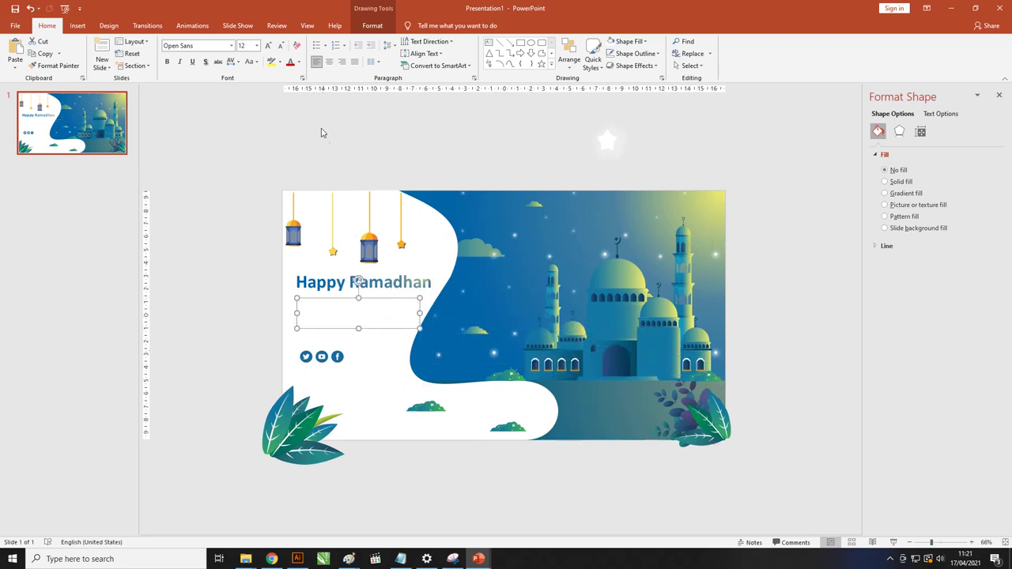
# - Make the paragraph text black and fit it to three lines under the title
pyautogui.click(298, 61)
pyautogui.click(300, 92)
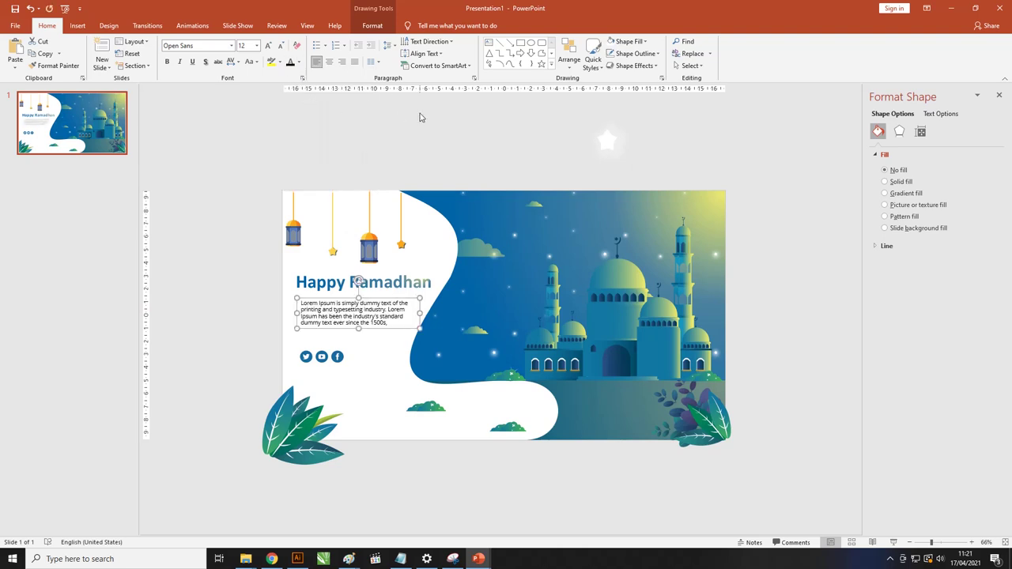
pyautogui.click(418, 116)
pyautogui.click(348, 286)
pyautogui.moveTo(327, 304); pyautogui.dragTo(323, 299)
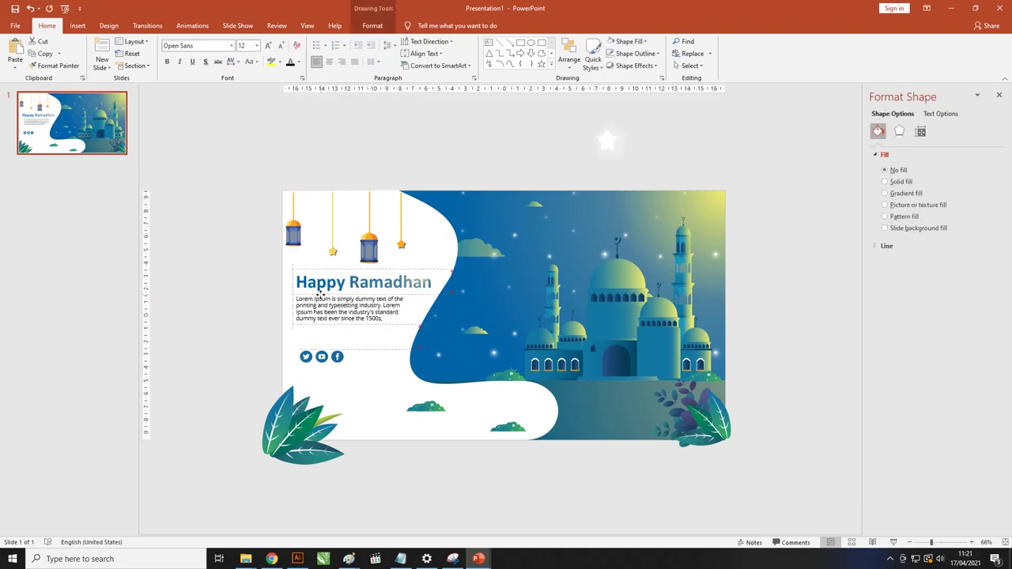
pyautogui.moveTo(416, 307); pyautogui.dragTo(447, 307)
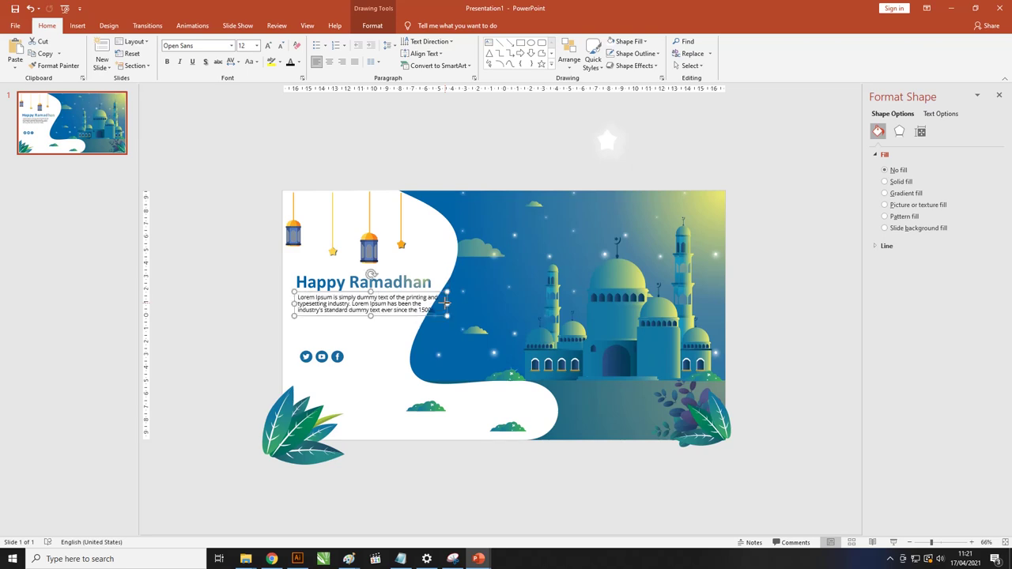
# - Delete the text after "industry's standard" and raise the social icons beneath the paragraph
pyautogui.click(419, 310)
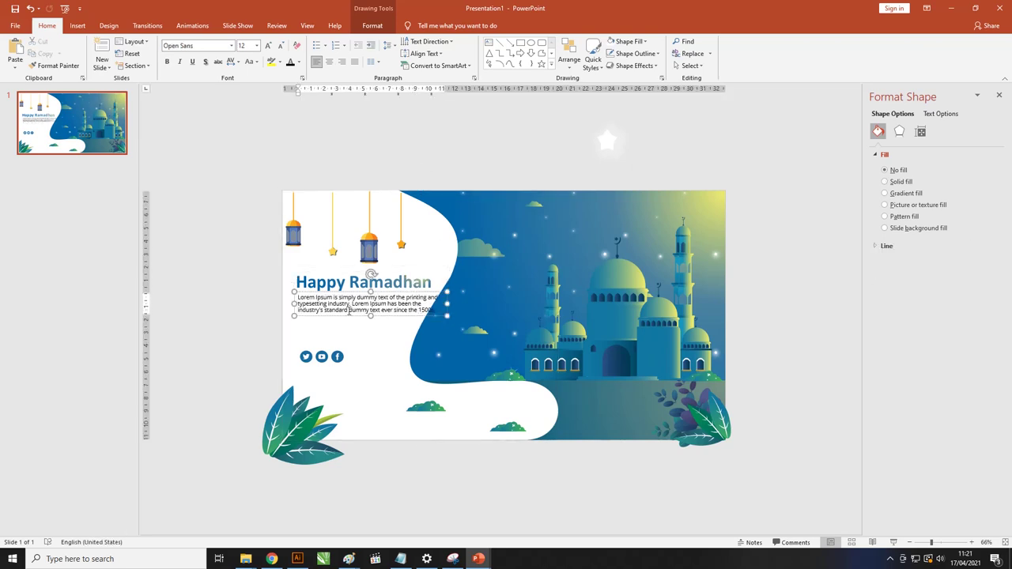
pyautogui.moveTo(322, 310); pyautogui.dragTo(438, 310)
pyautogui.click(385, 310)
pyautogui.moveTo(349, 310); pyautogui.dragTo(440, 309)
pyautogui.press('Delete')
pyautogui.click(321, 357)
pyautogui.moveTo(322, 356); pyautogui.dragTo(320, 325)
pyautogui.keyDown('shift'); pyautogui.click(324, 305); pyautogui.keyUp('shift')
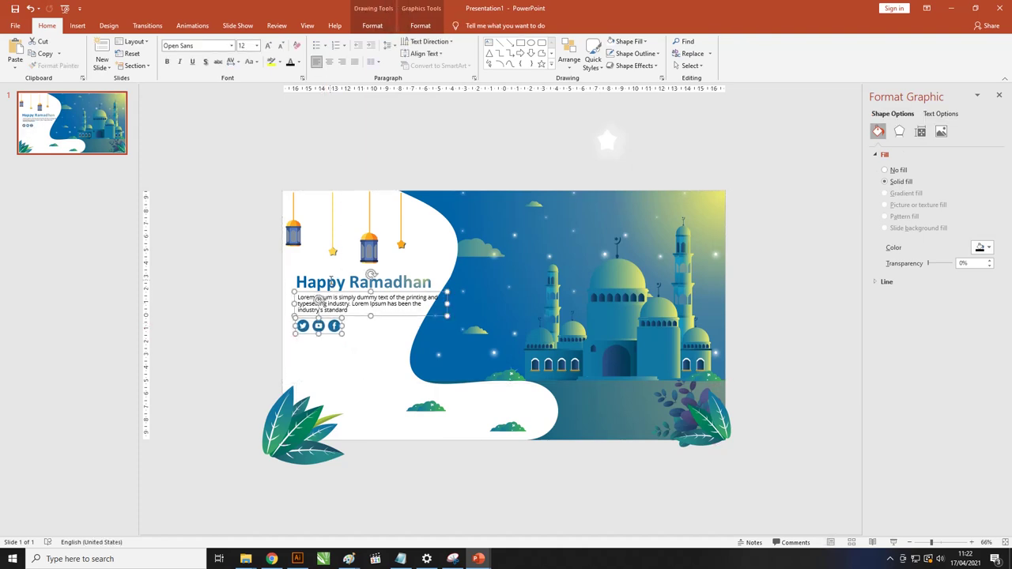
# - Bring the mosque background graphic to the front
pyautogui.keyDown('shift'); pyautogui.click(330, 280); pyautogui.keyUp('shift')
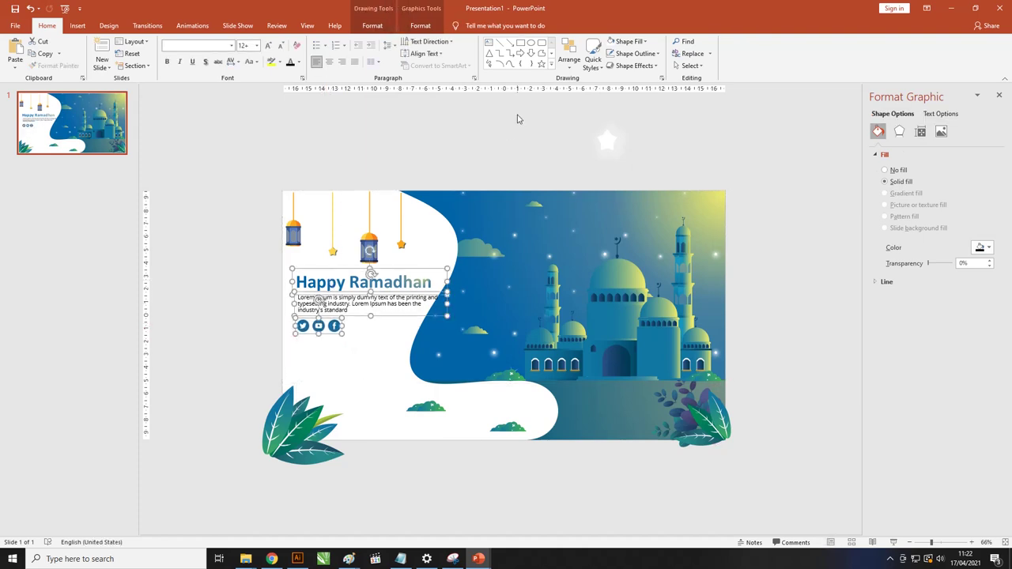
pyautogui.click(423, 26)
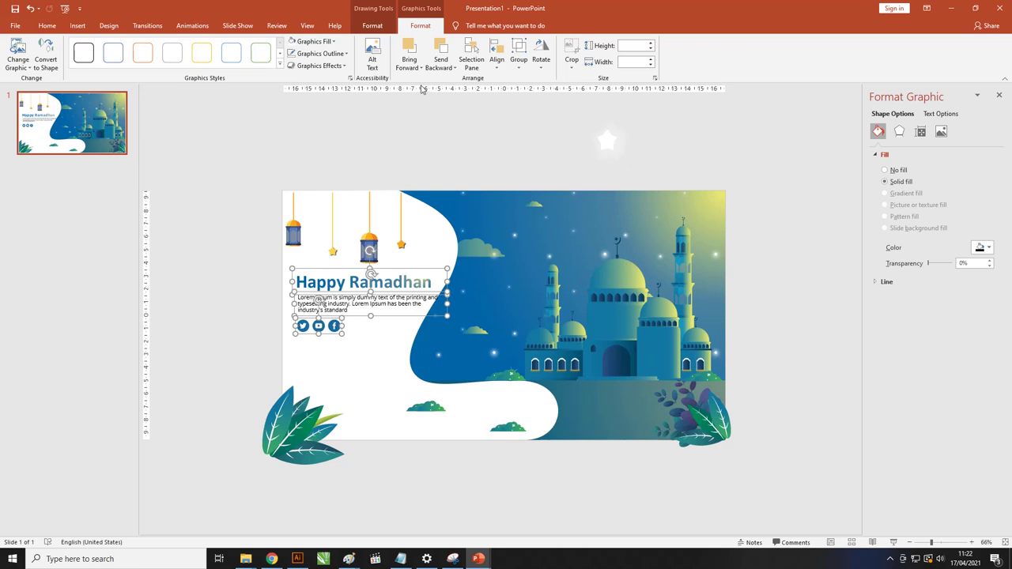
pyautogui.click(480, 252)
pyautogui.rightClick(483, 255)
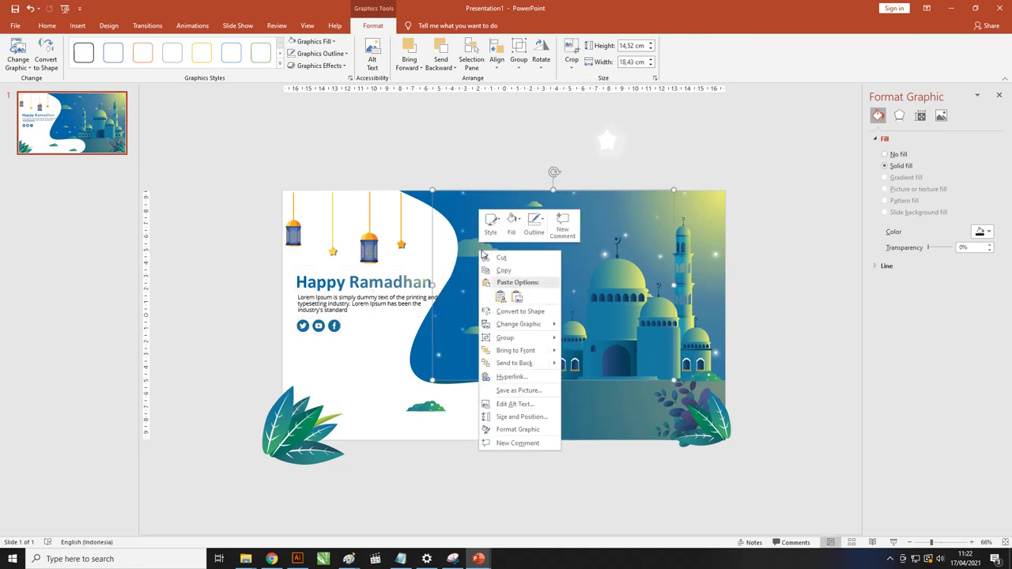
pyautogui.click(537, 350)
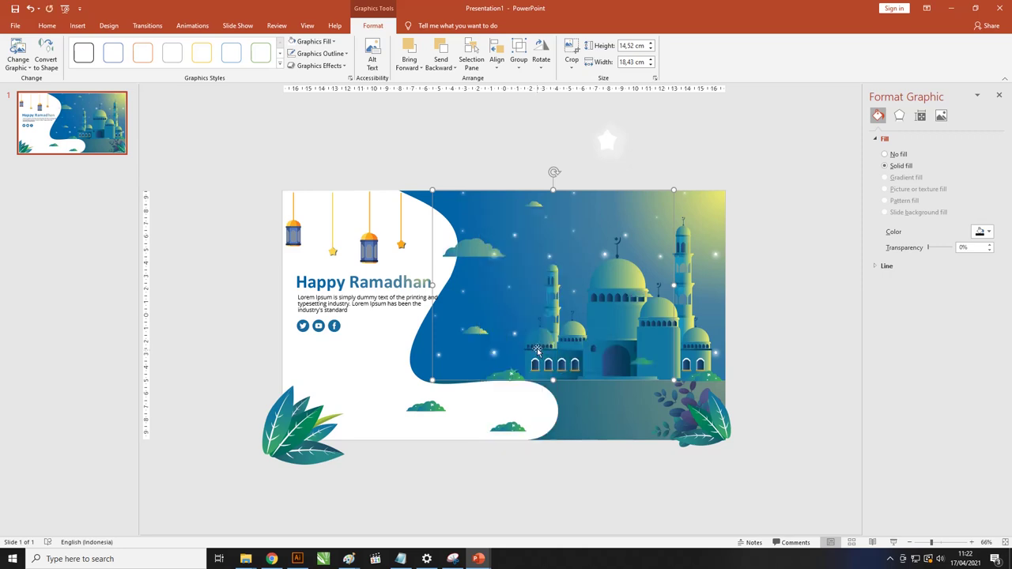
pyautogui.click(489, 138)
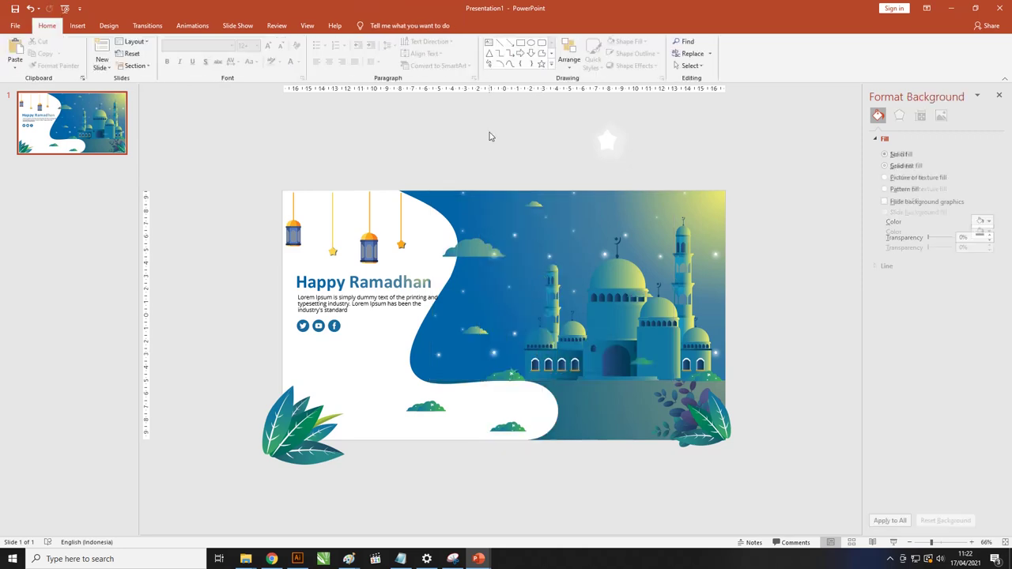
pyautogui.click(647, 293)
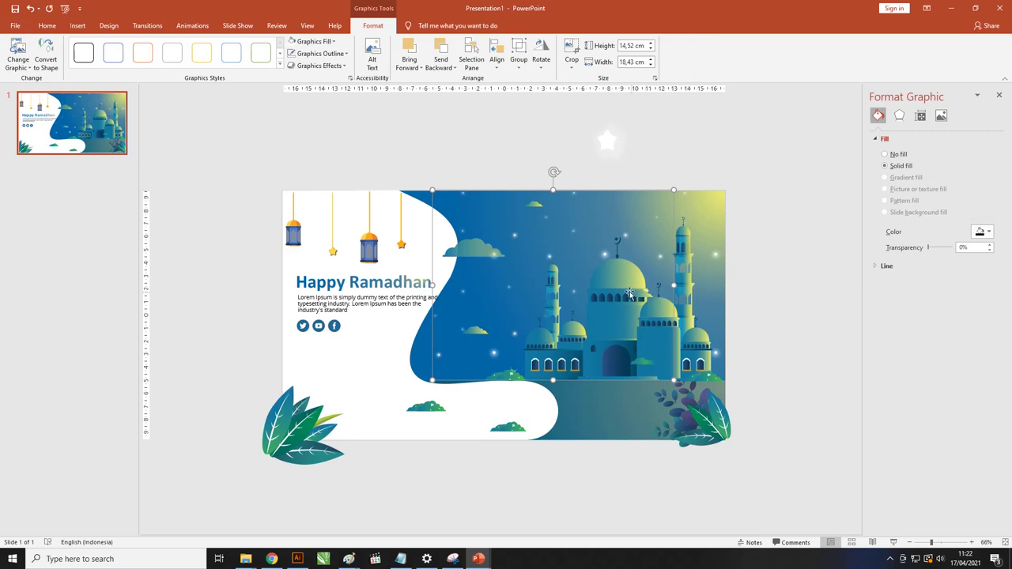
# - Shift the title and social icons down-left and narrow the Lorem Ipsum text box
pyautogui.click(365, 287)
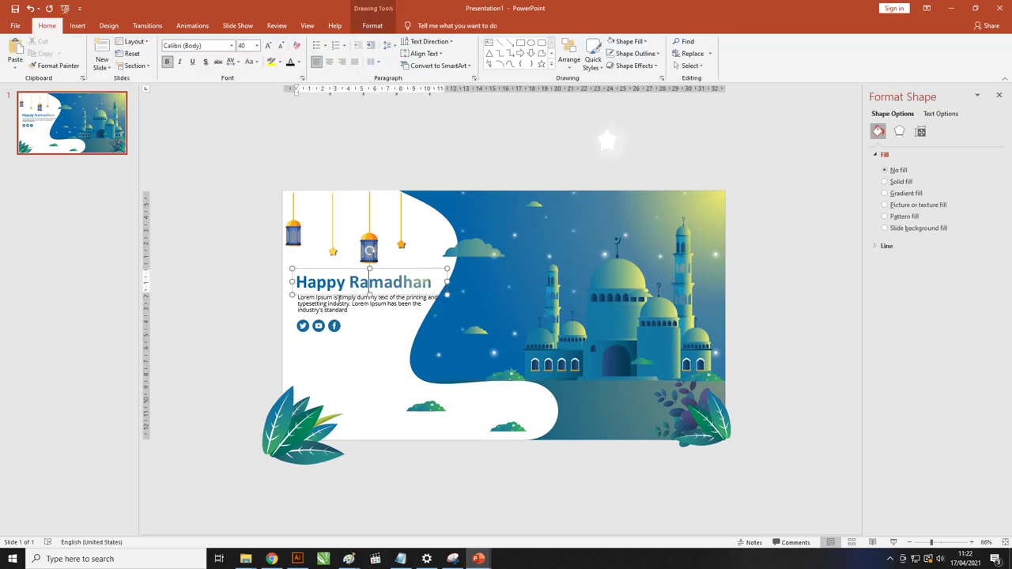
pyautogui.keyDown('shift'); pyautogui.click(333, 326); pyautogui.keyUp('shift')
pyautogui.moveTo(334, 326)
pyautogui.mouseDown()
pyautogui.moveTo(325, 334)
pyautogui.moveTo(283, 316)
pyautogui.mouseUp()
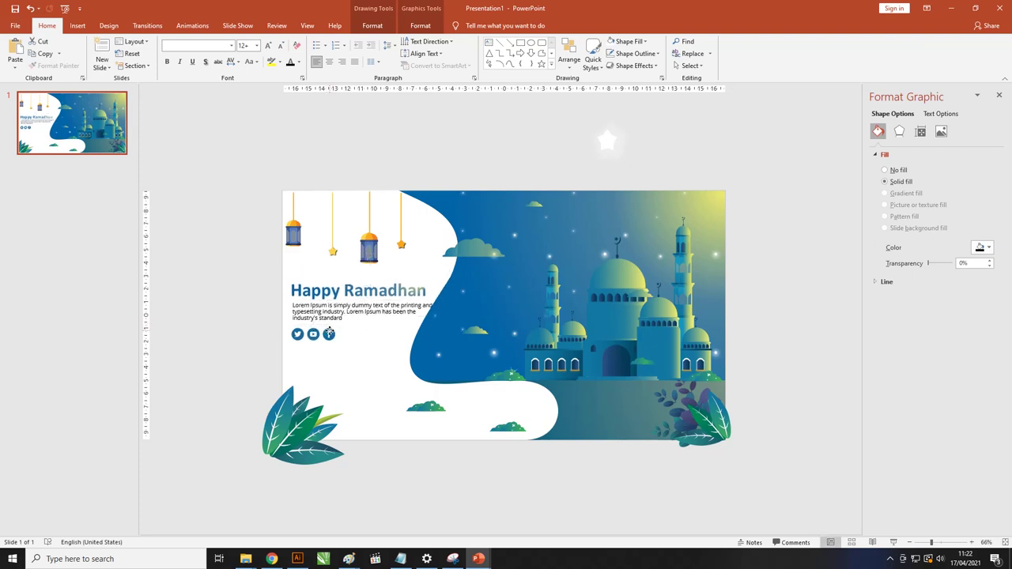
pyautogui.click(240, 291)
pyautogui.click(360, 314)
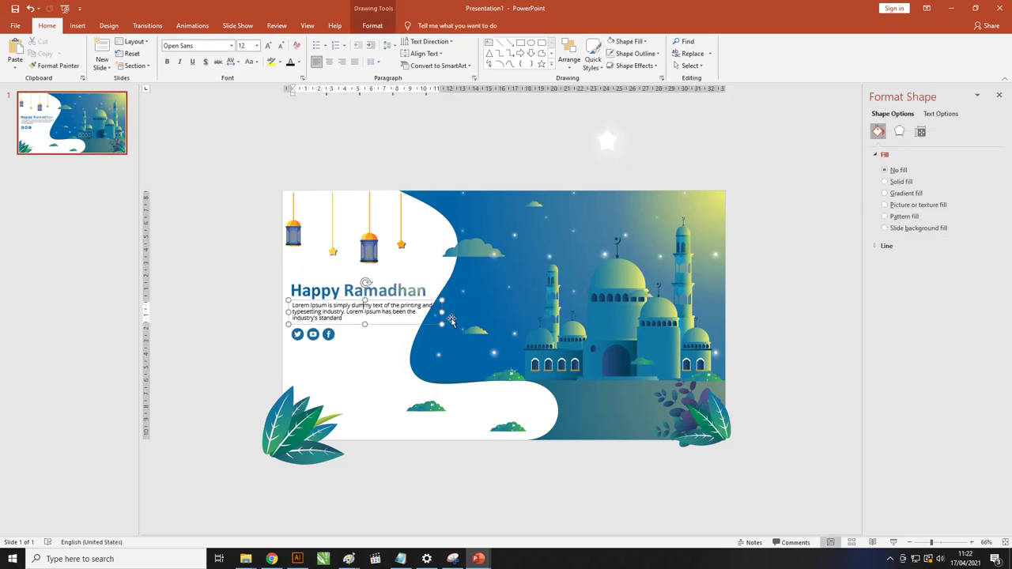
pyautogui.moveTo(444, 314); pyautogui.dragTo(428, 312)
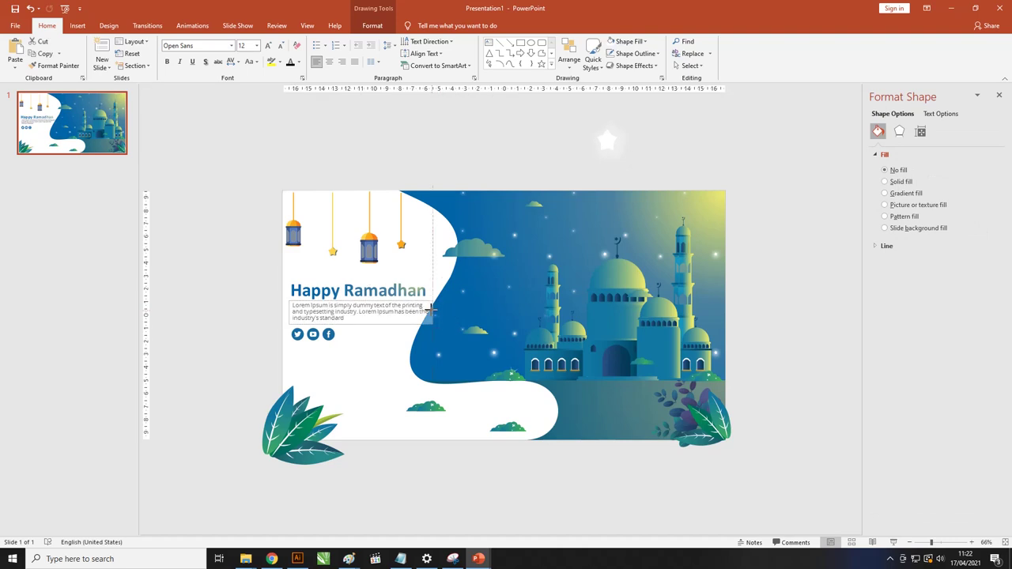
# - Nudge the social icons up slightly and shrink the hanging lanterns picture
pyautogui.click(331, 336)
pyautogui.moveTo(329, 340); pyautogui.dragTo(329, 335)
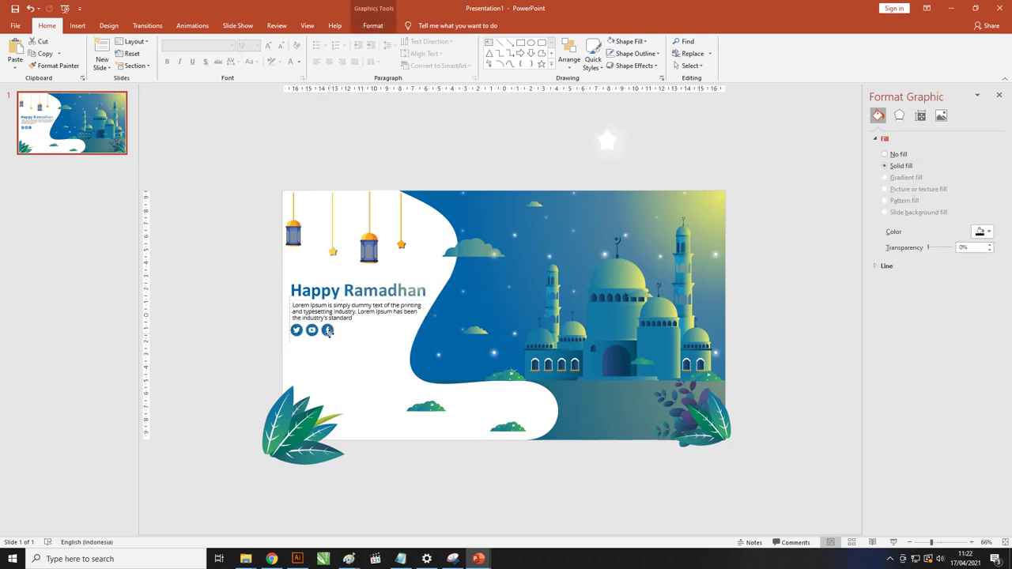
pyautogui.click(302, 252)
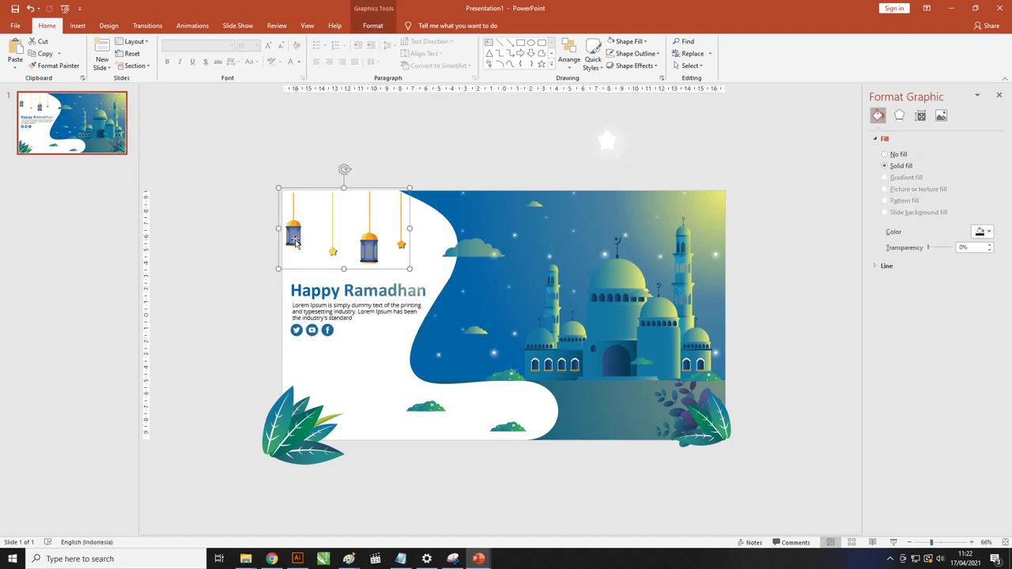
pyautogui.moveTo(289, 263); pyautogui.dragTo(295, 257)
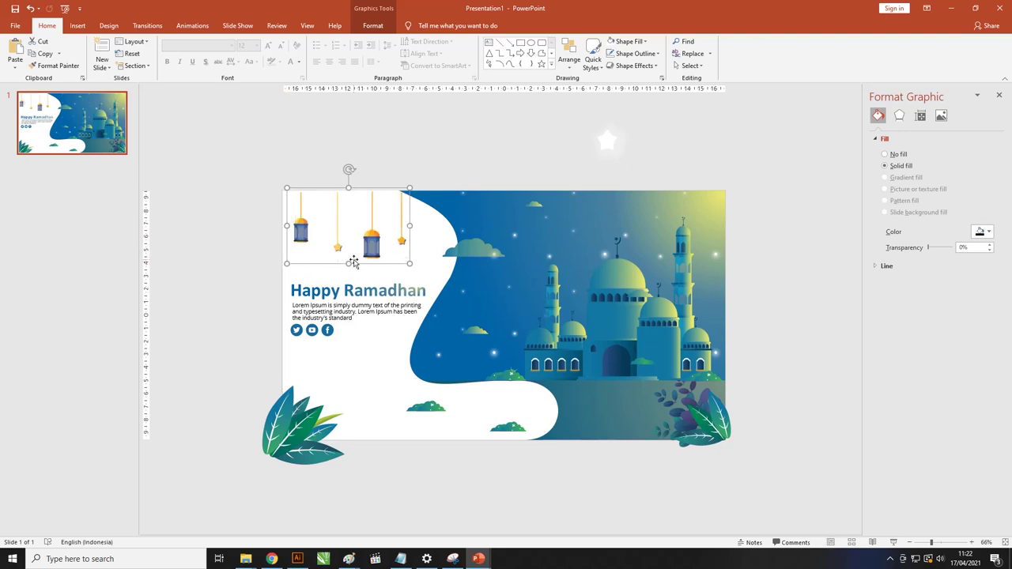